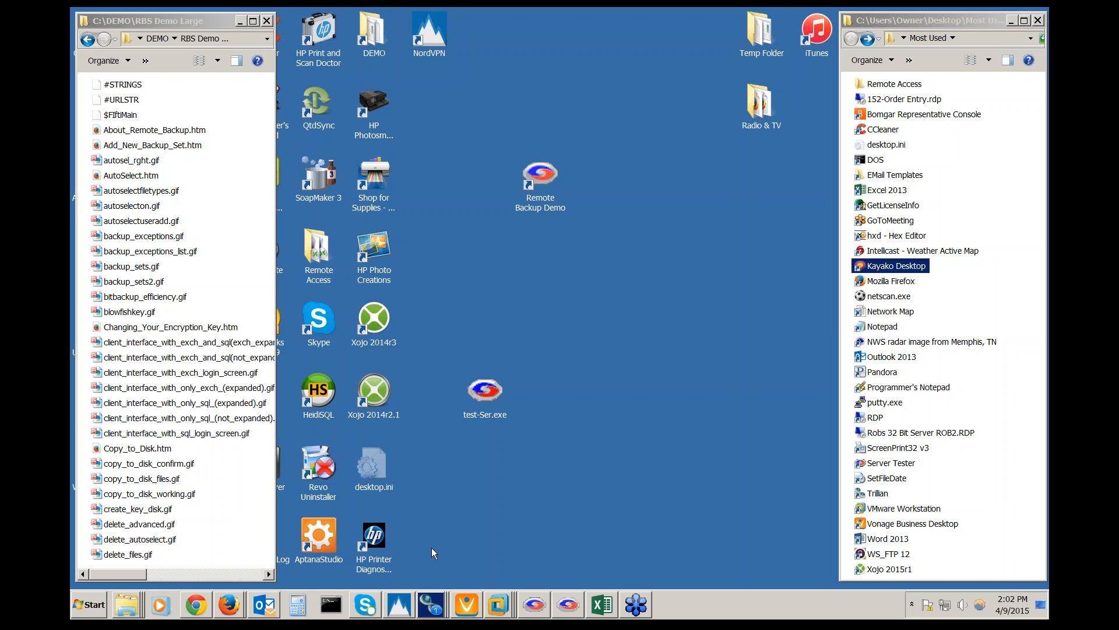
Bring the Web Manager dashboard with its Licenses Usage chart to the front, maximizing then restoring Chrome
click(197, 605)
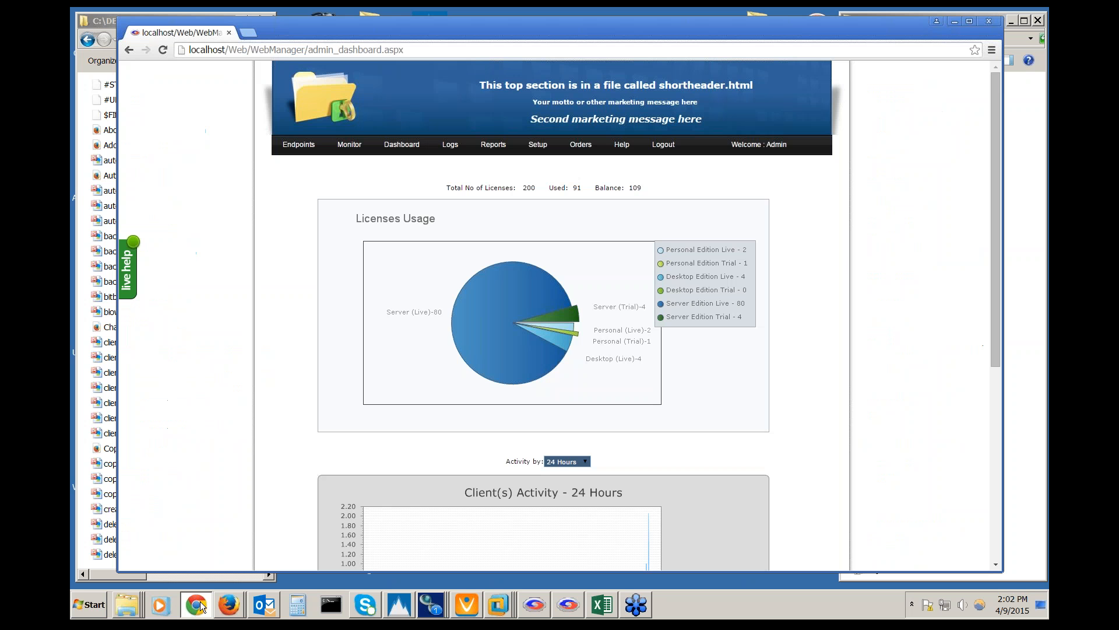
click(971, 18)
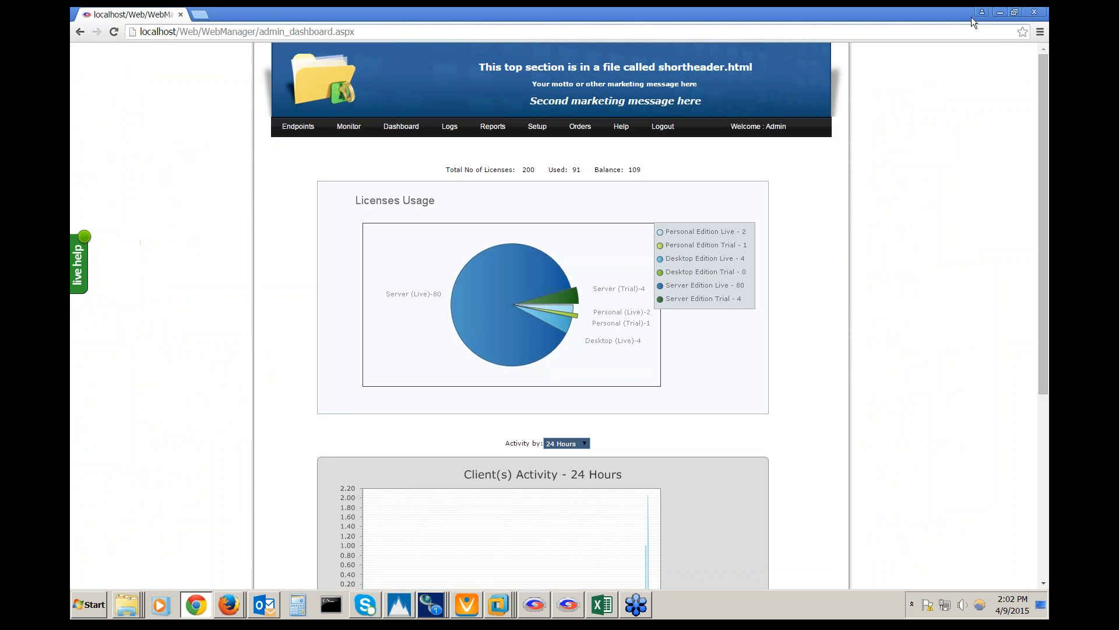
click(1015, 13)
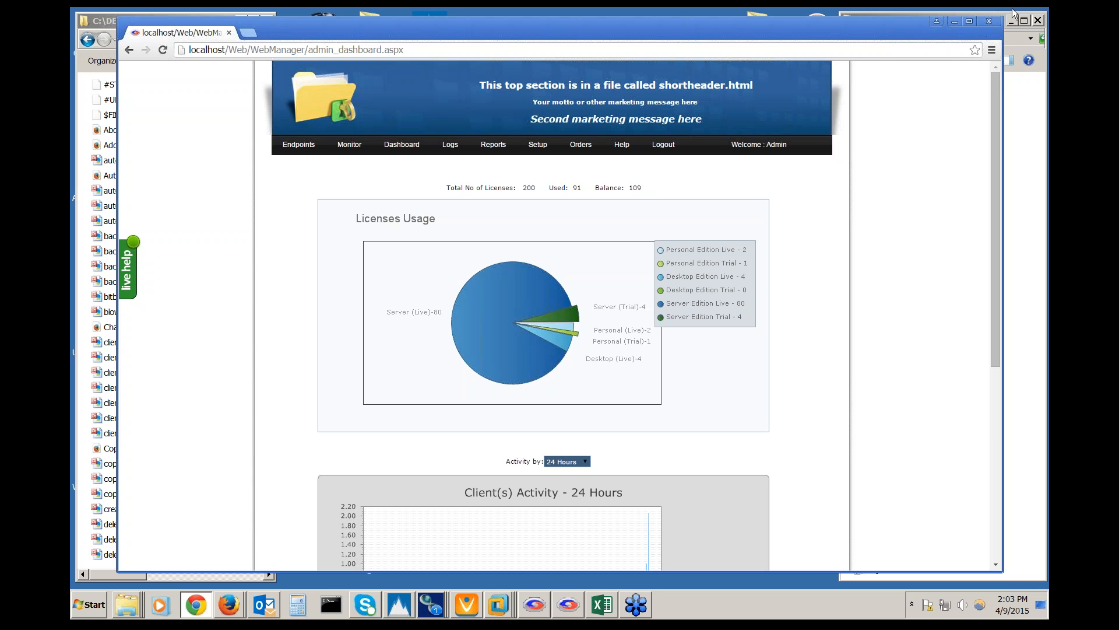
key(alt+Tab)
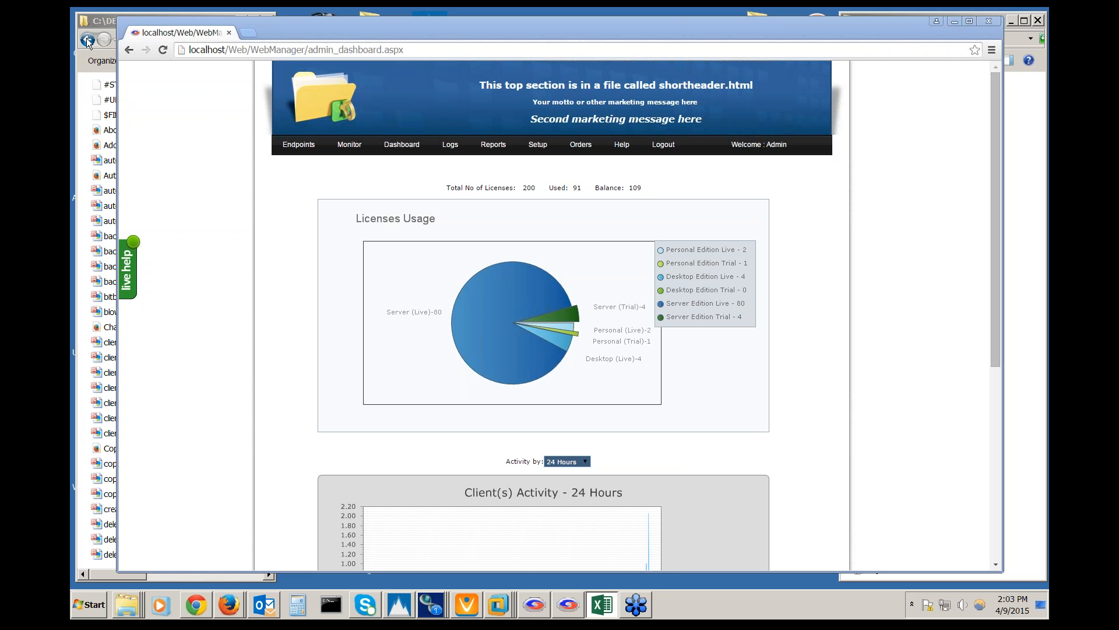
click(328, 30)
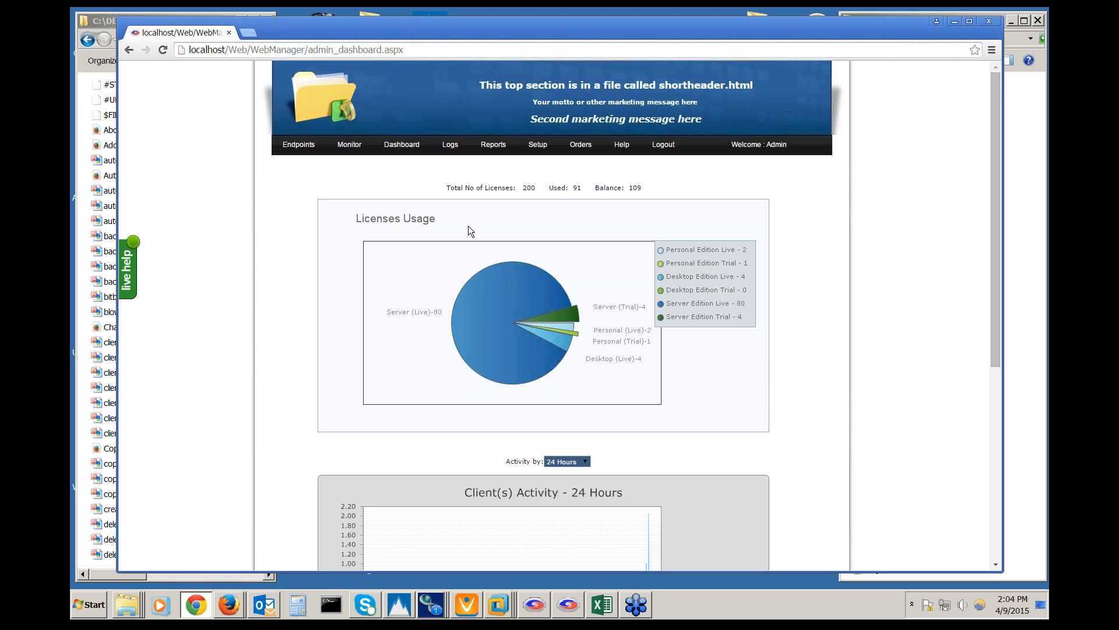
mouse_move(540, 145)
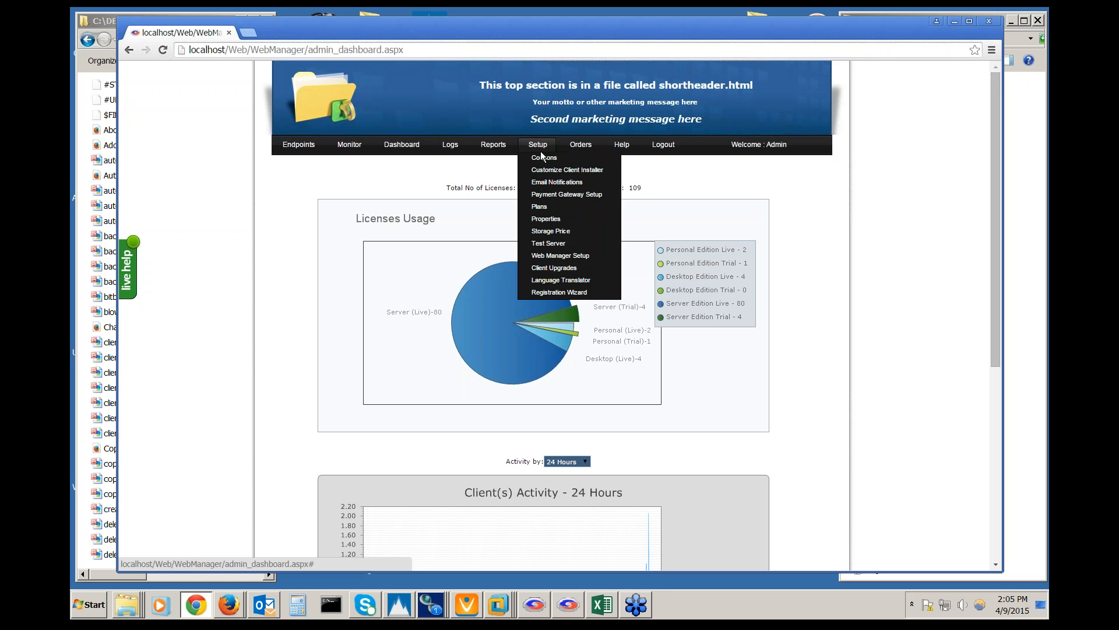
Open Customize Client Installer and scroll through Branding, Display, Backup Settings and Advanced to the language option
click(542, 171)
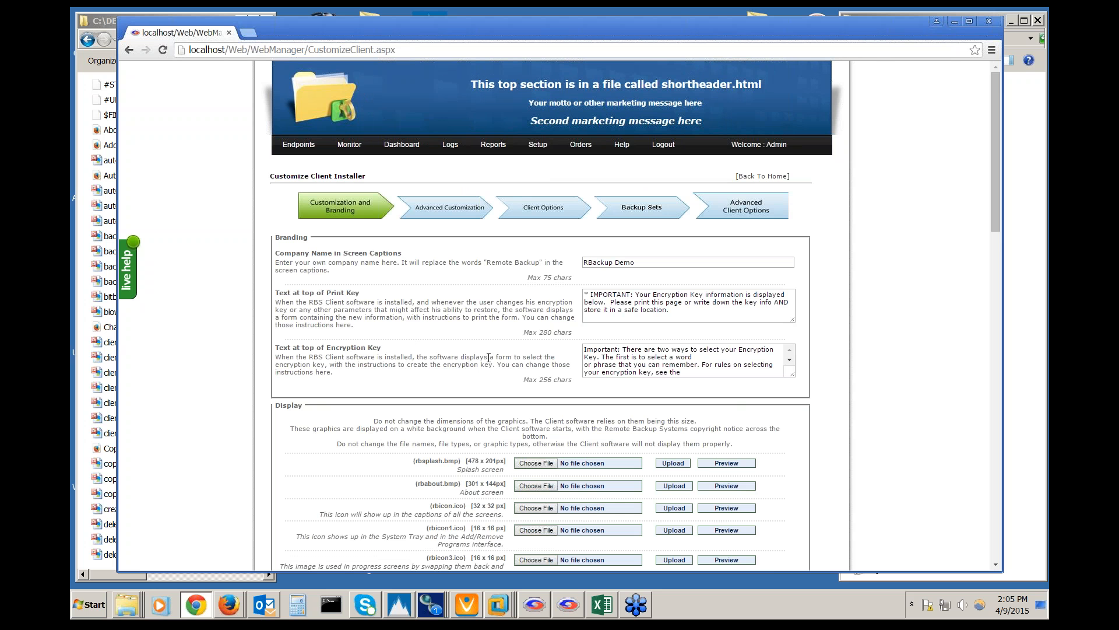
scroll(489, 357, down, 5)
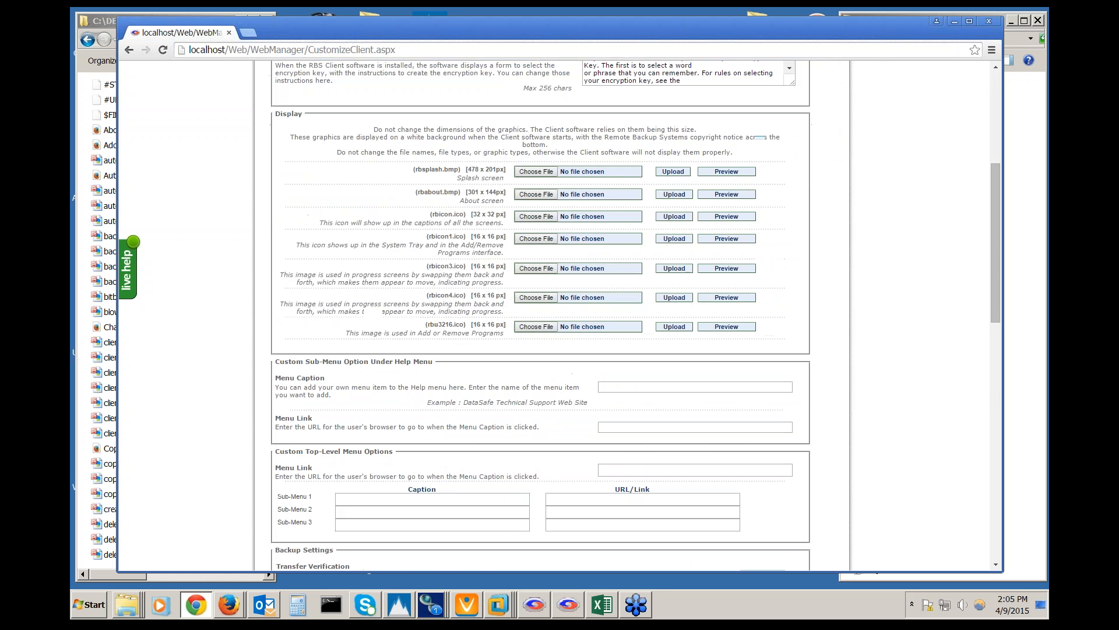
scroll(576, 138, down, 4)
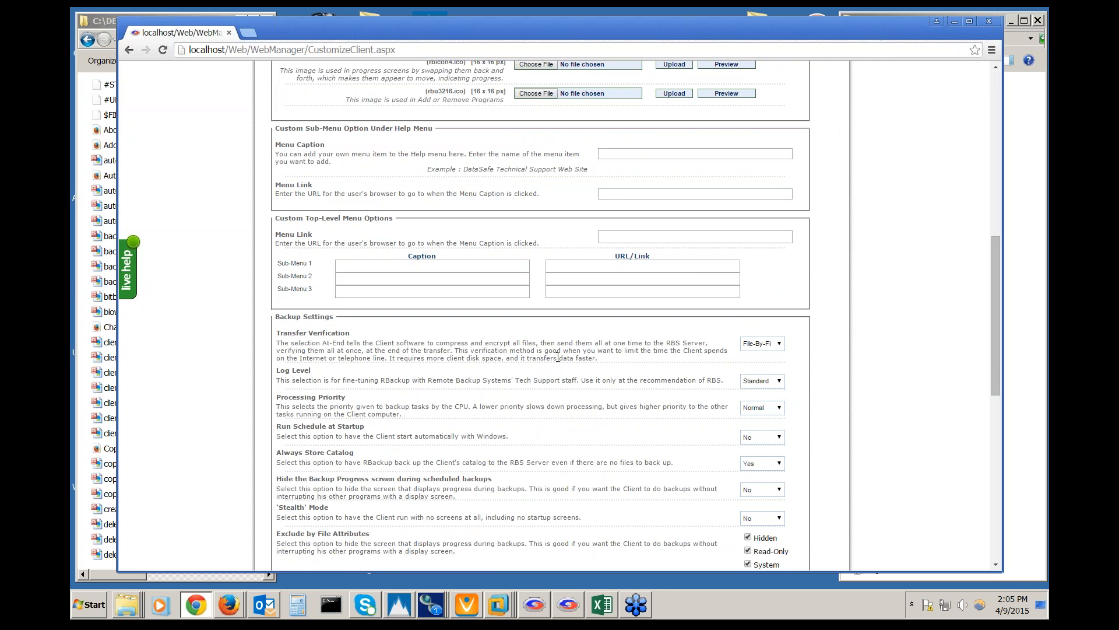
scroll(571, 390, down, 4)
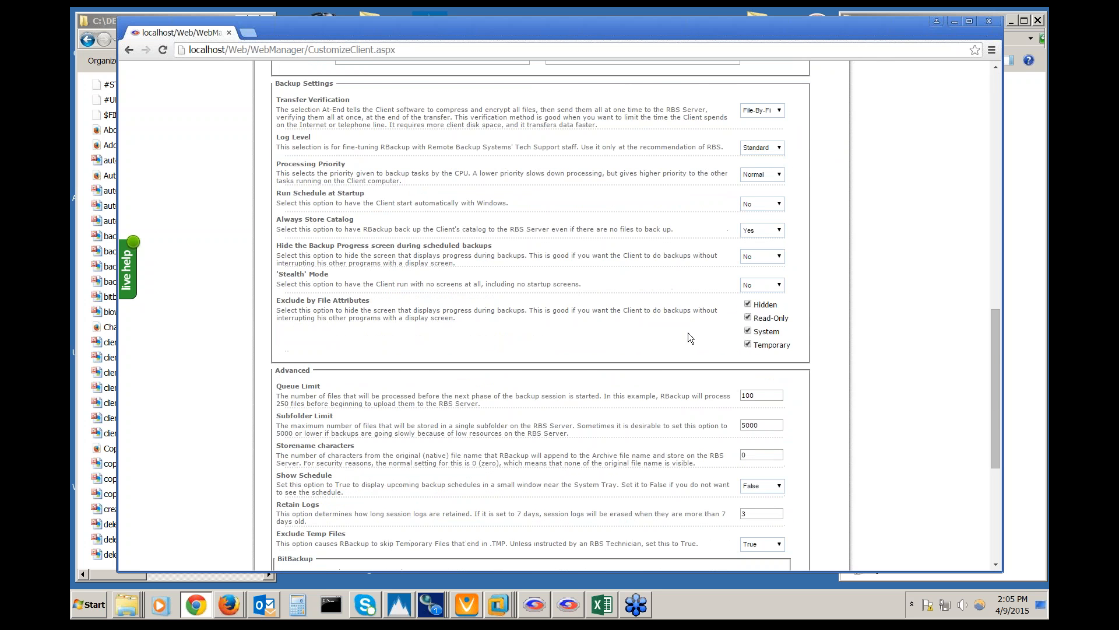
scroll(614, 337, down, 3)
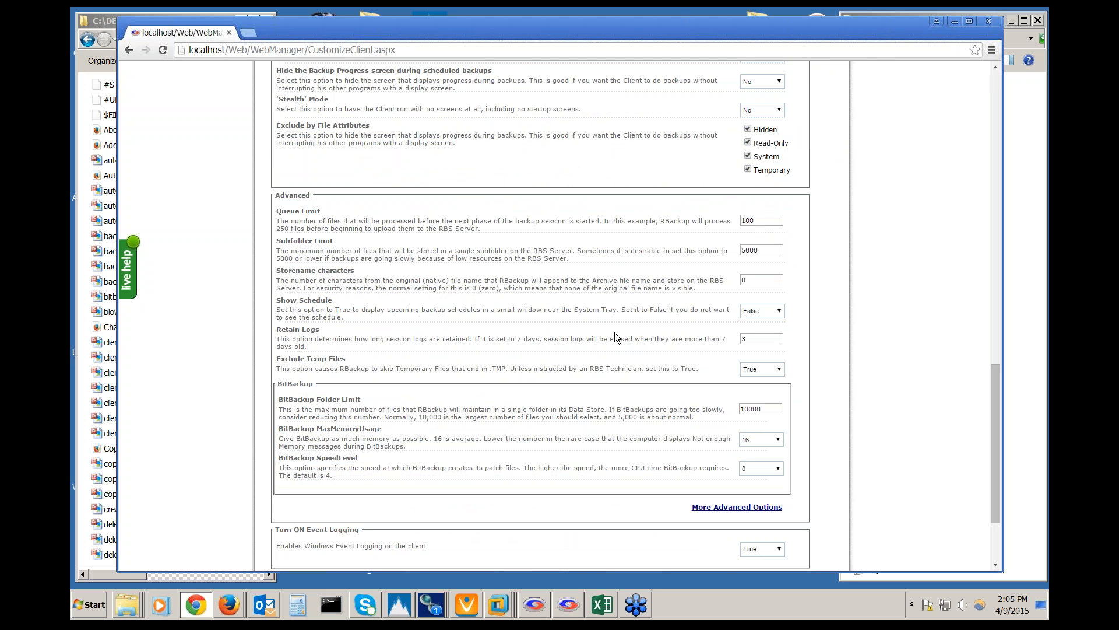
scroll(613, 334, down, 2)
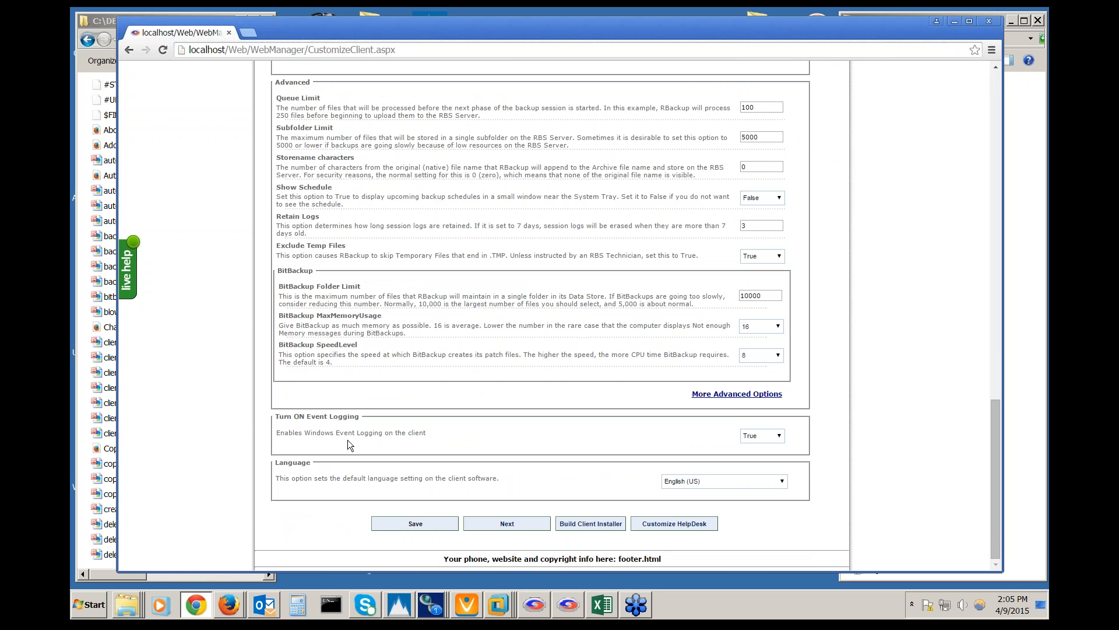
click(757, 391)
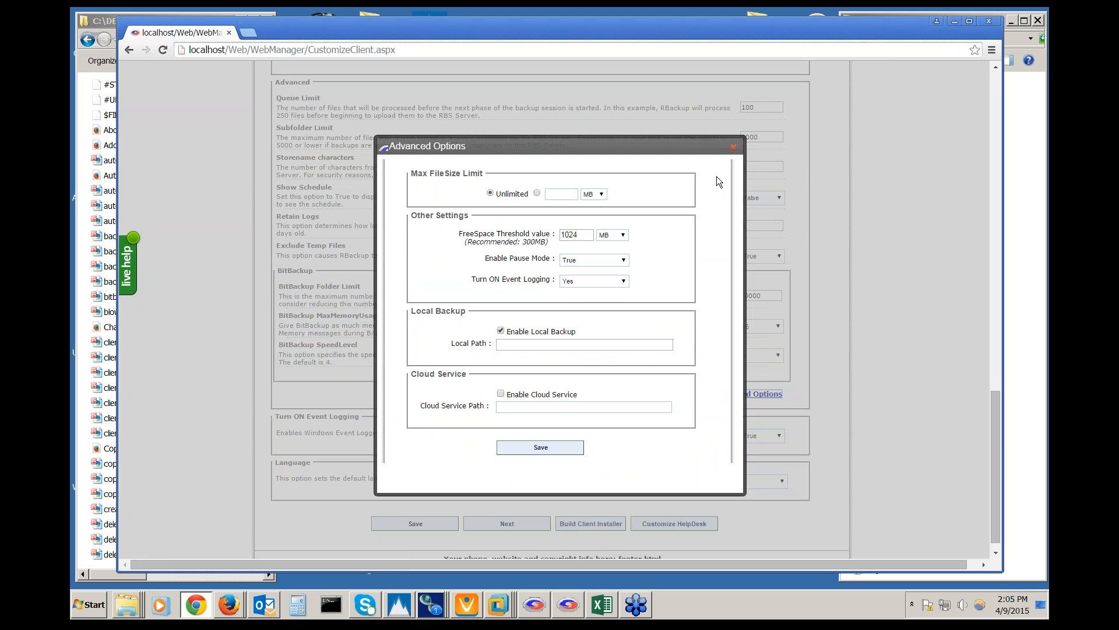
click(734, 146)
scroll(560, 291, up, 10)
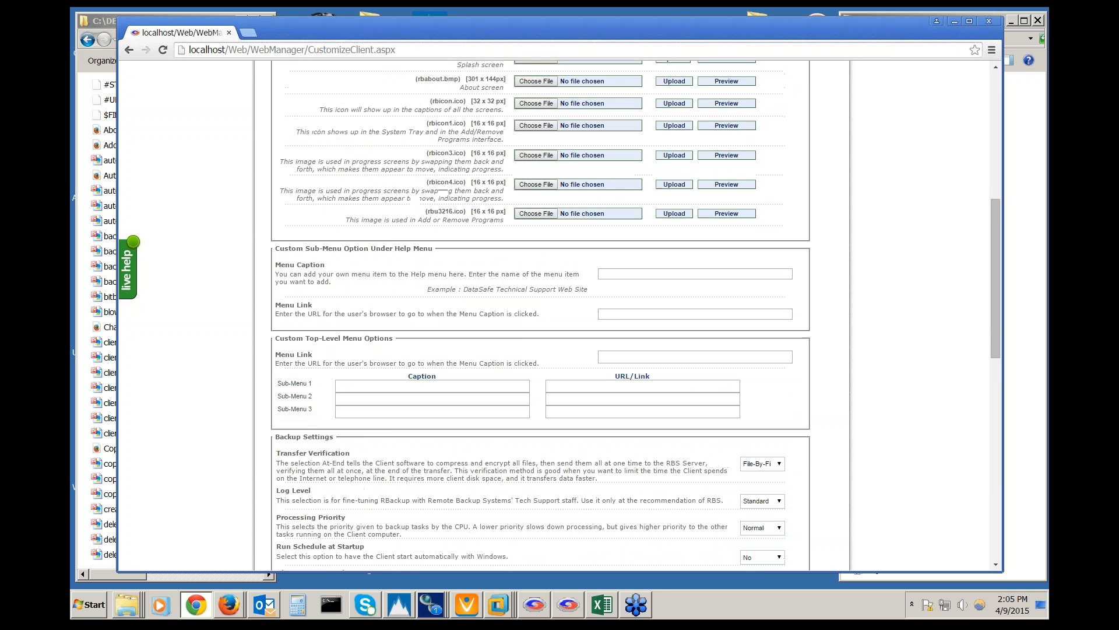
scroll(561, 292, up, 7)
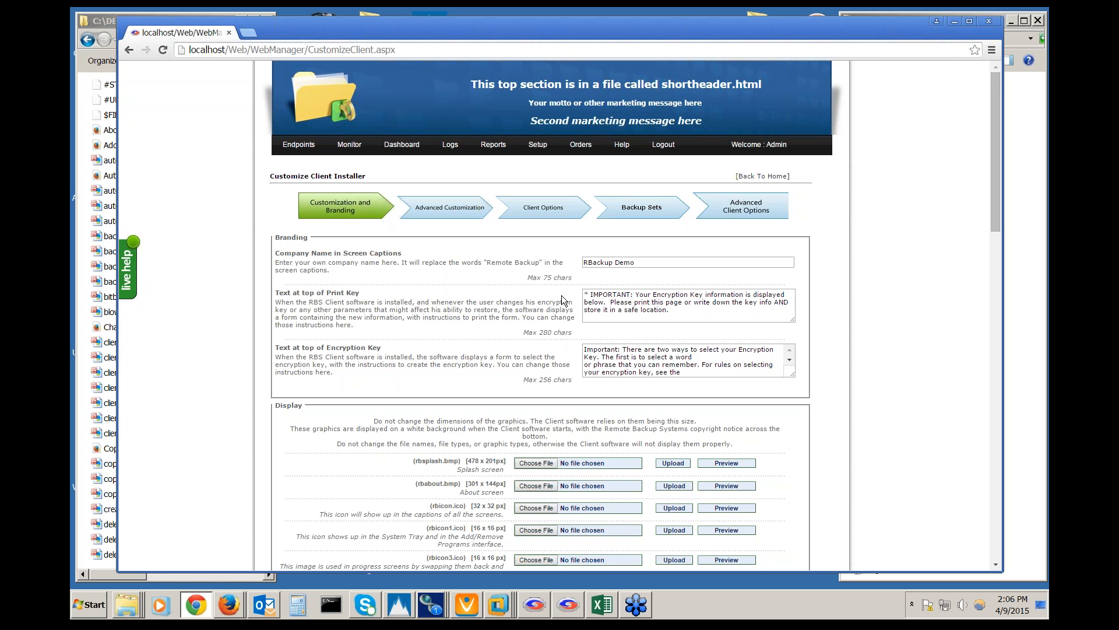
Minimize Chrome, bring up the RBackup Demo client, widen it leftward, and open its Options menu
click(956, 20)
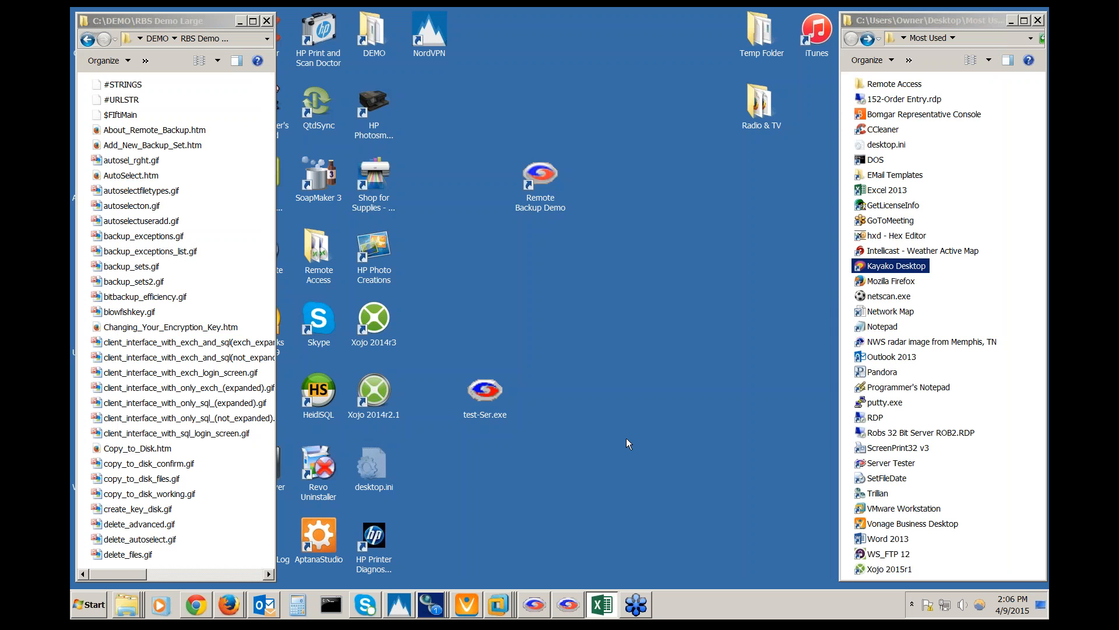
click(569, 604)
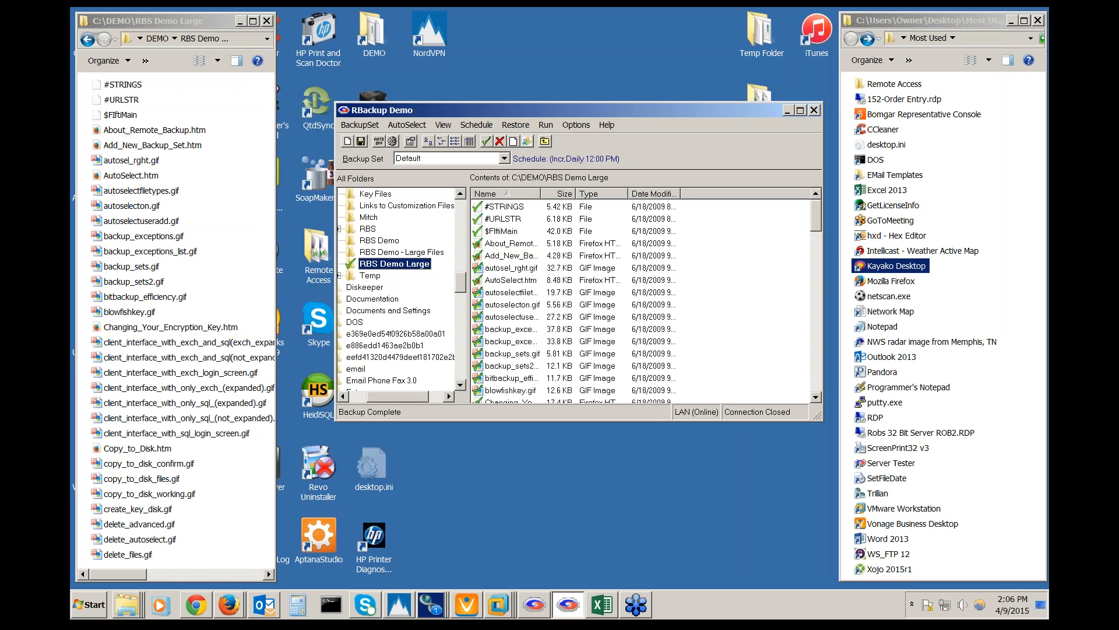
drag(337, 348, 271, 348)
drag(340, 398, 305, 401)
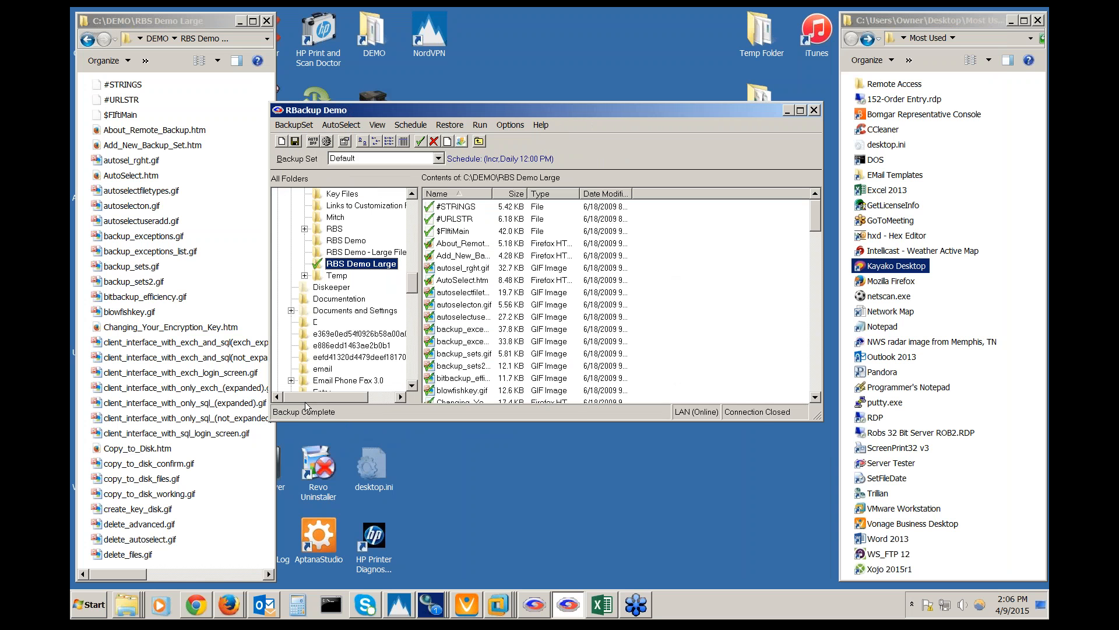
click(510, 124)
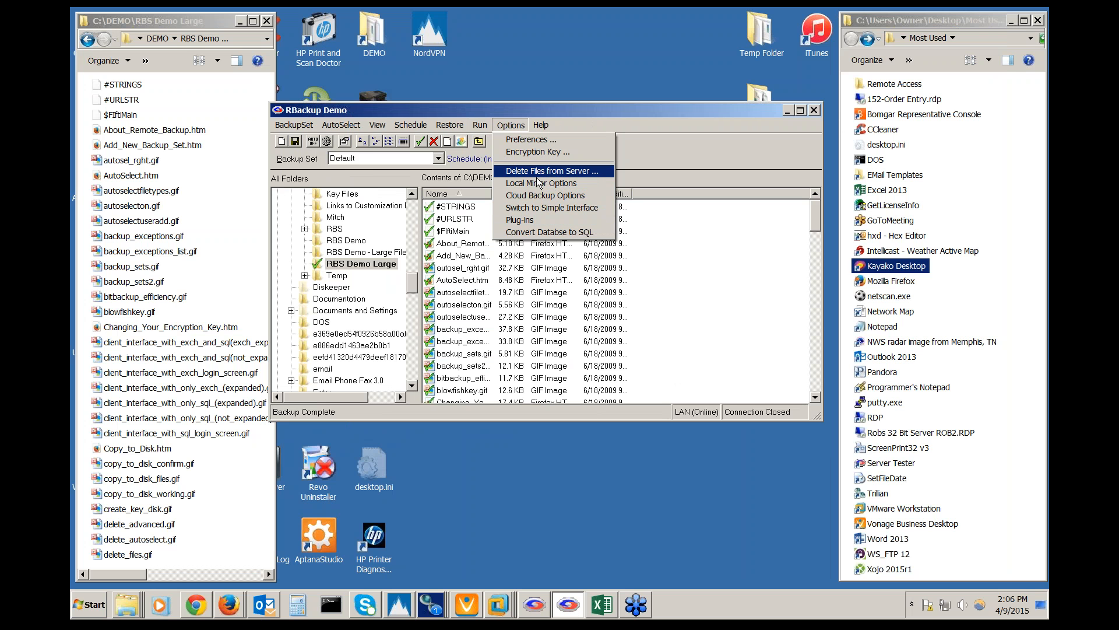
Switch the client to Simple Interface and shift the new window slightly left
click(526, 208)
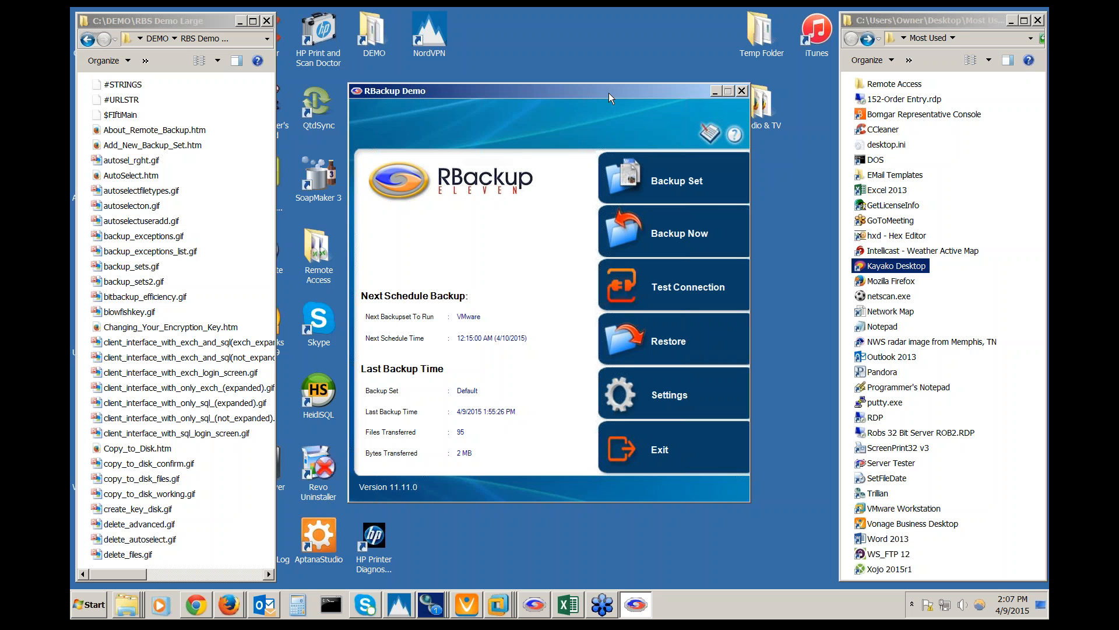
drag(609, 93, 574, 95)
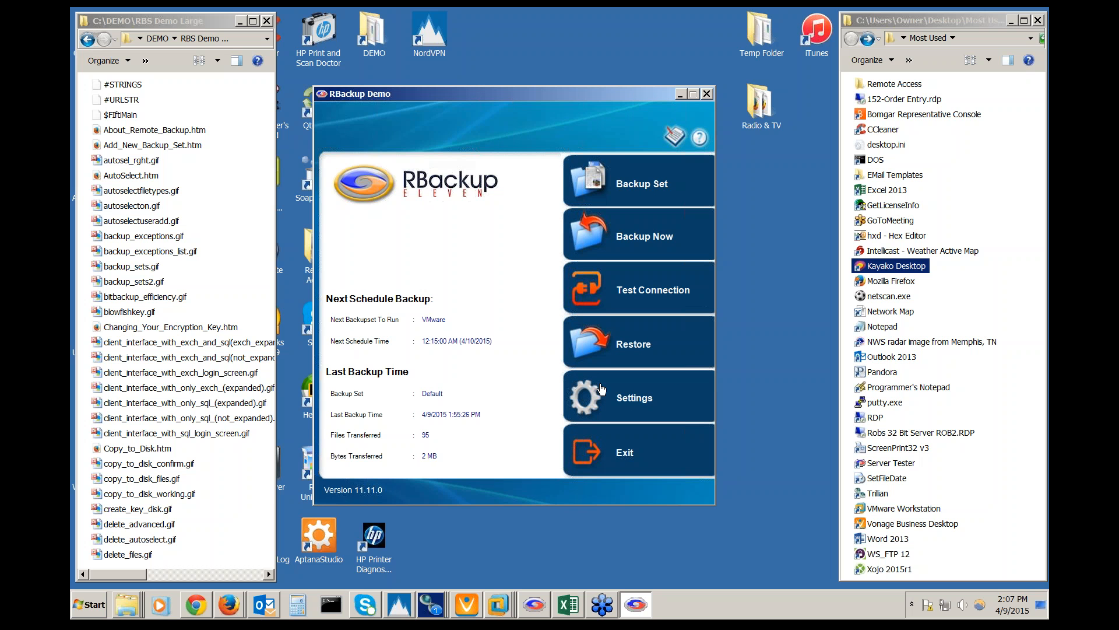
Return the client to the advanced interface from preferences and reposition its window
click(633, 402)
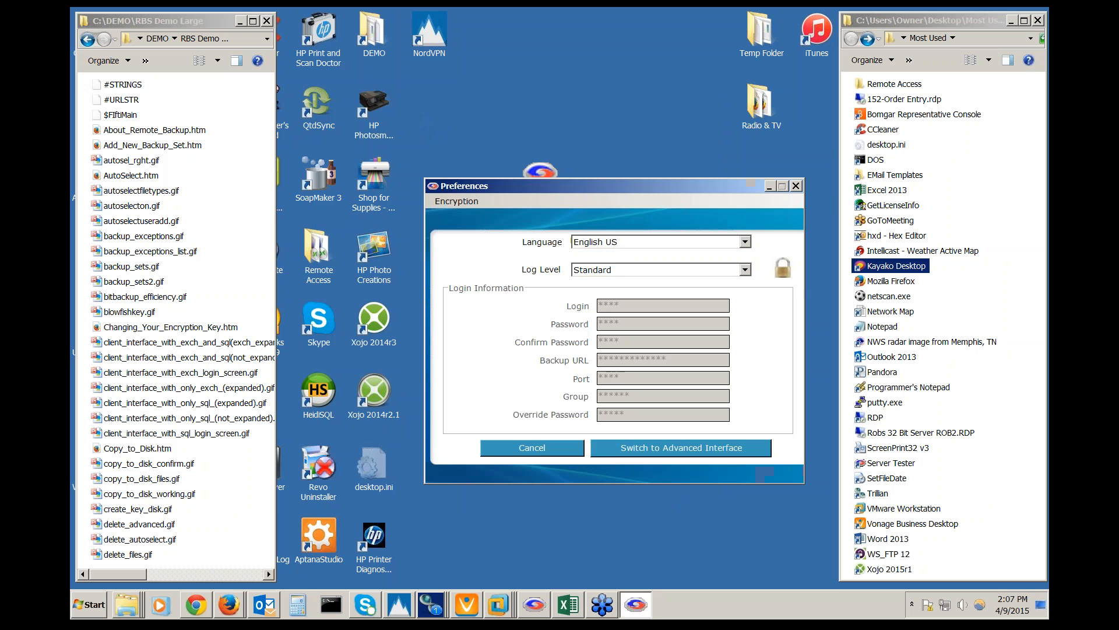
click(652, 447)
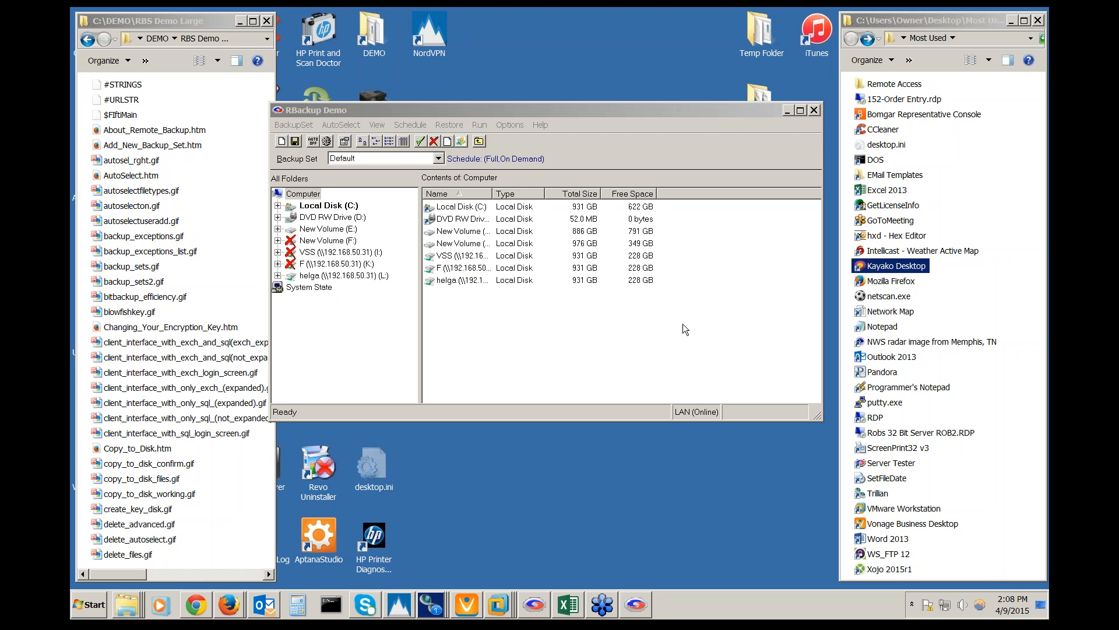
click(610, 116)
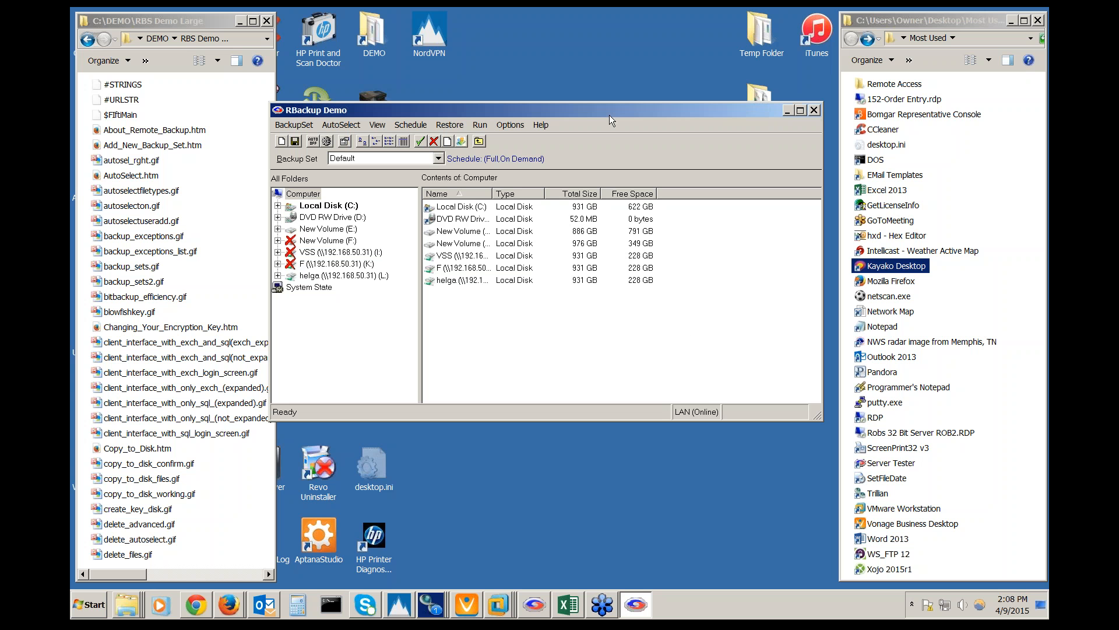
drag(610, 113, 624, 106)
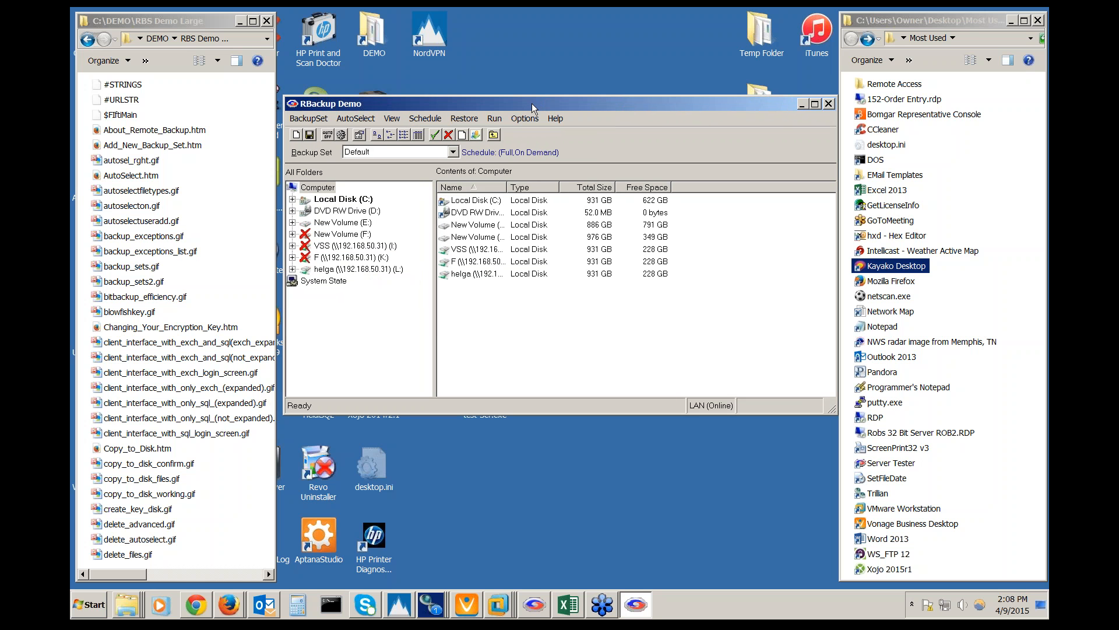
drag(531, 103, 529, 104)
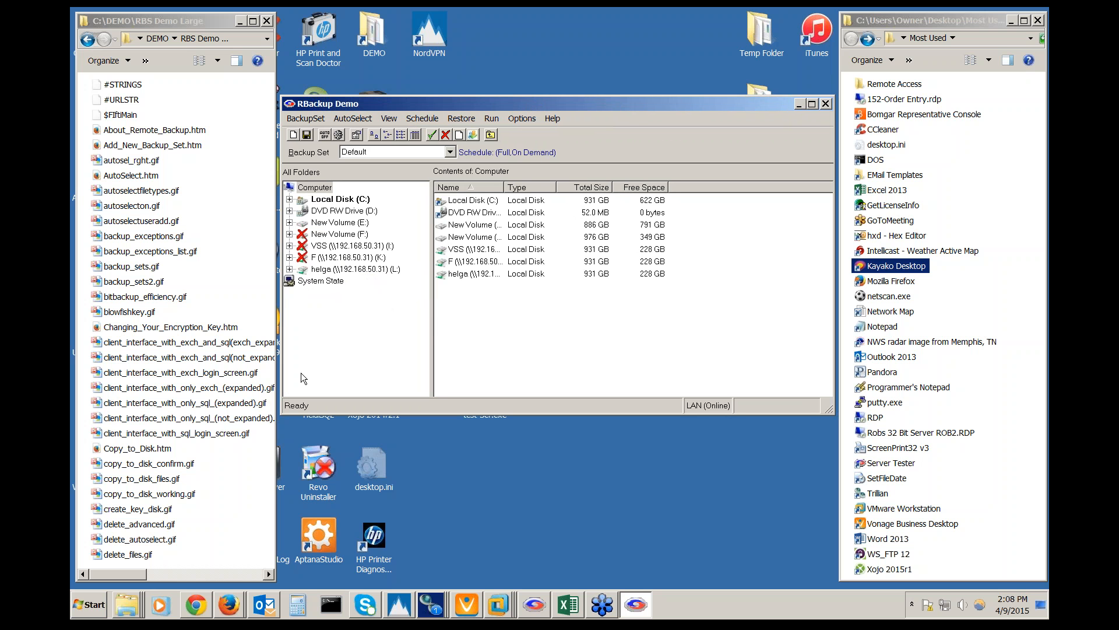
Load the VMware backup set and check the running VMs in the VMware taskbar panel
click(450, 152)
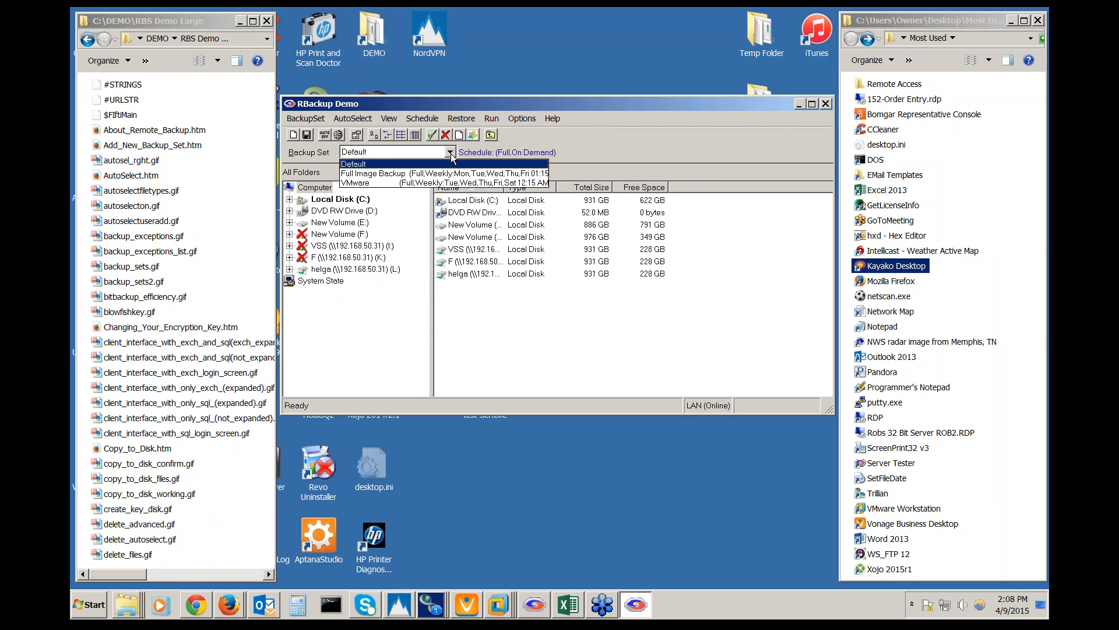
click(451, 182)
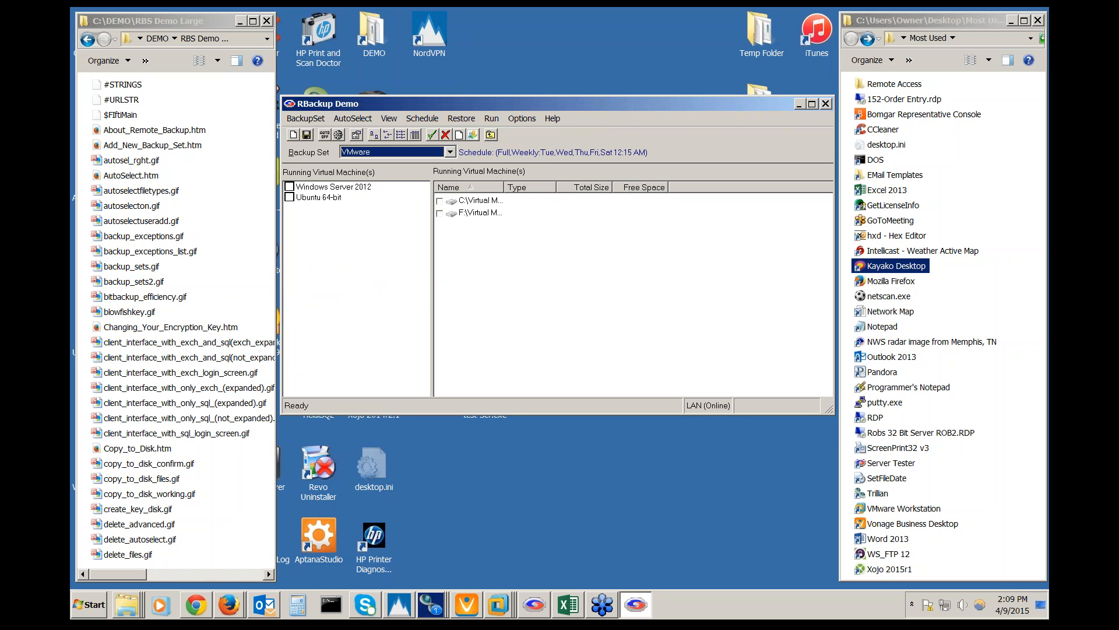
click(494, 609)
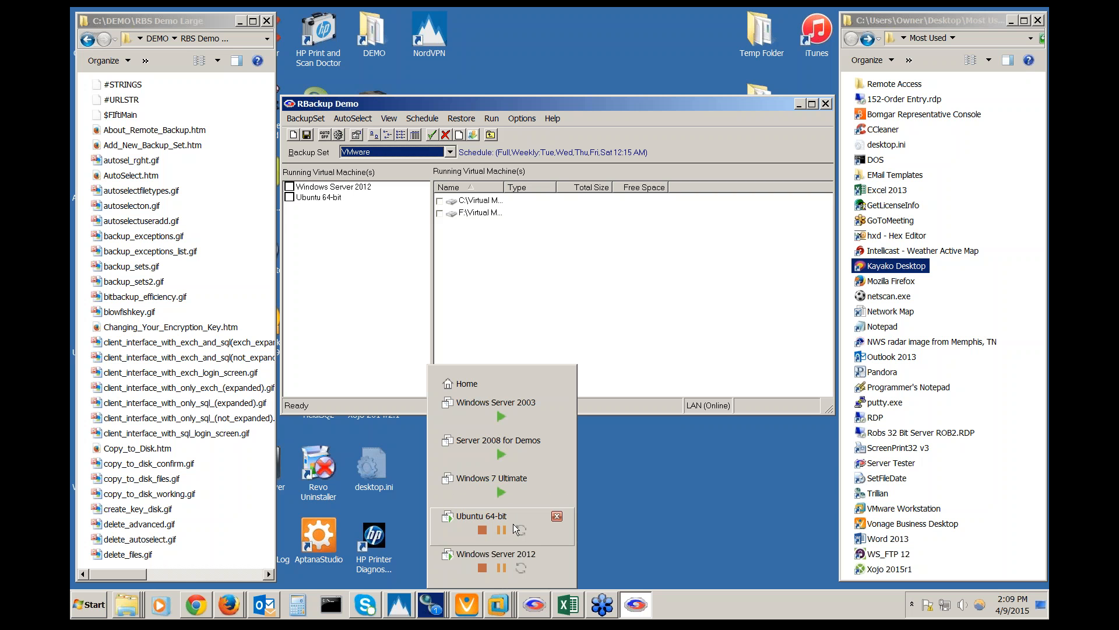
click(645, 497)
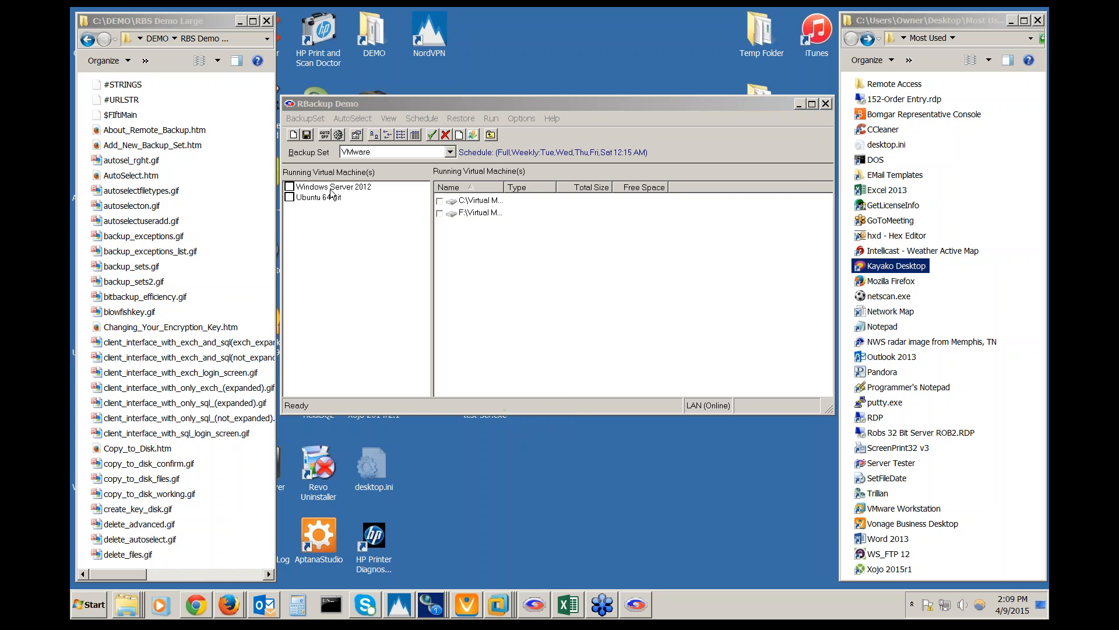
Tick and untick Windows Server 2012 and Ubuntu 64-bit, then load the Full Image Backup set
click(291, 198)
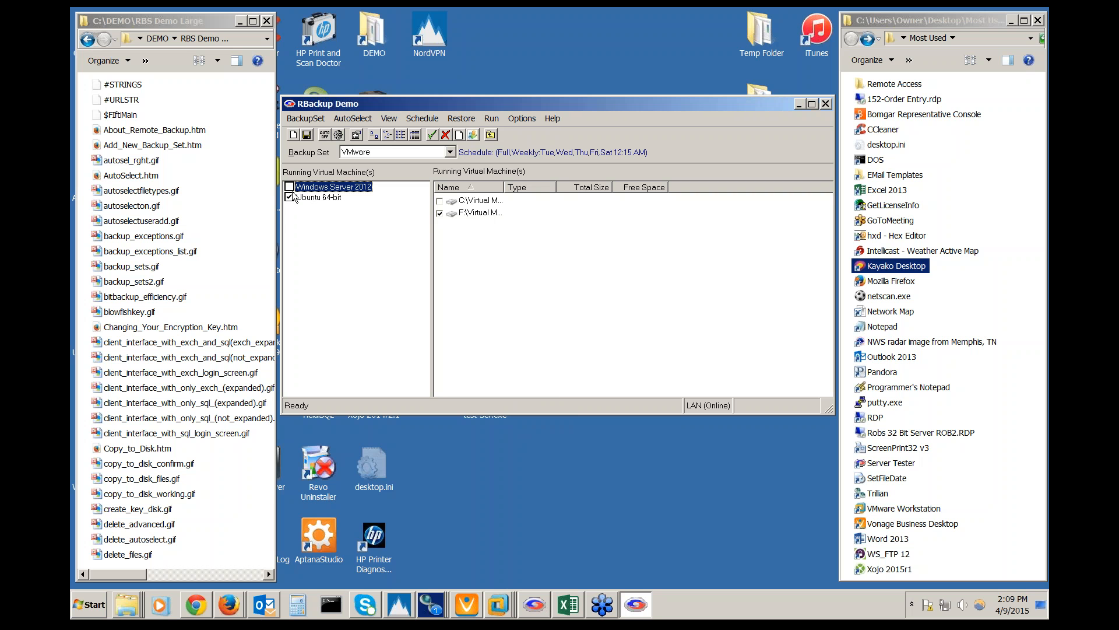
click(289, 187)
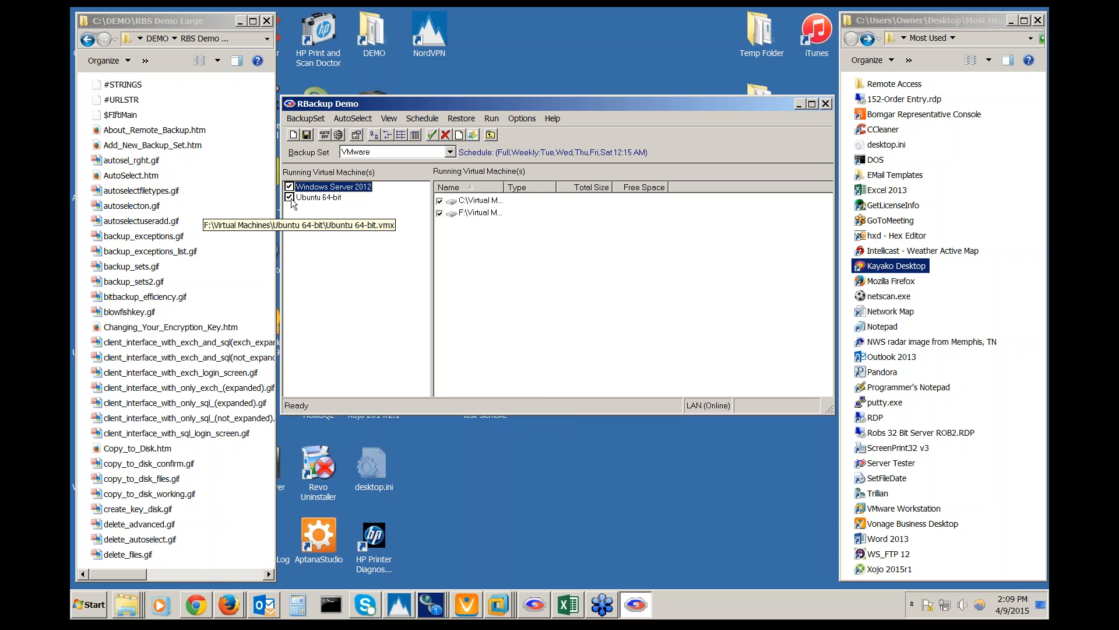
click(289, 198)
click(289, 187)
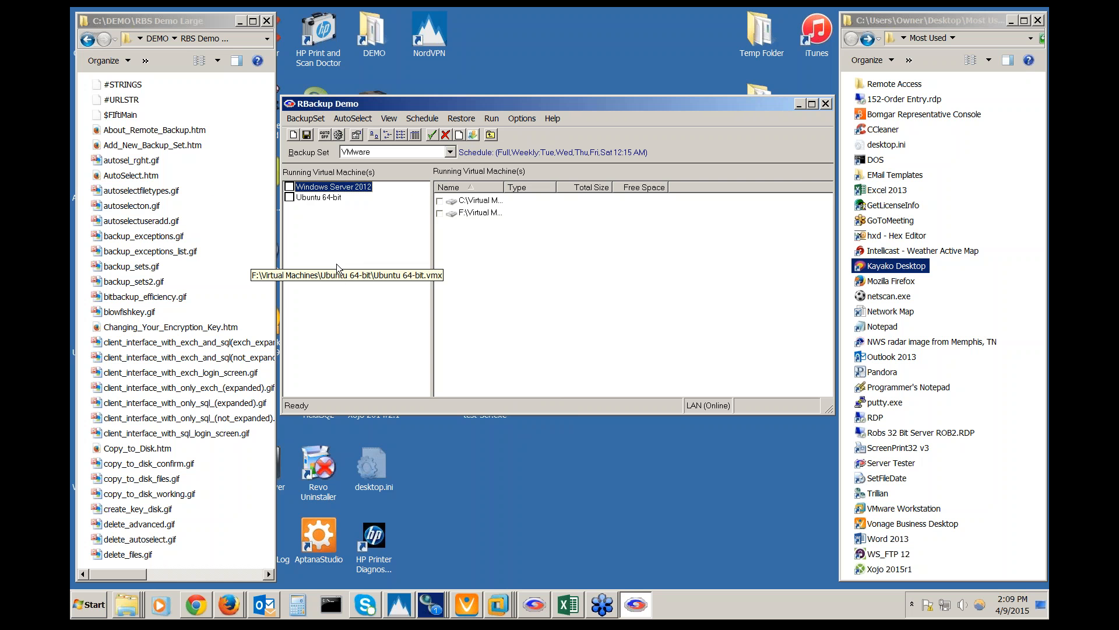
click(450, 152)
click(443, 172)
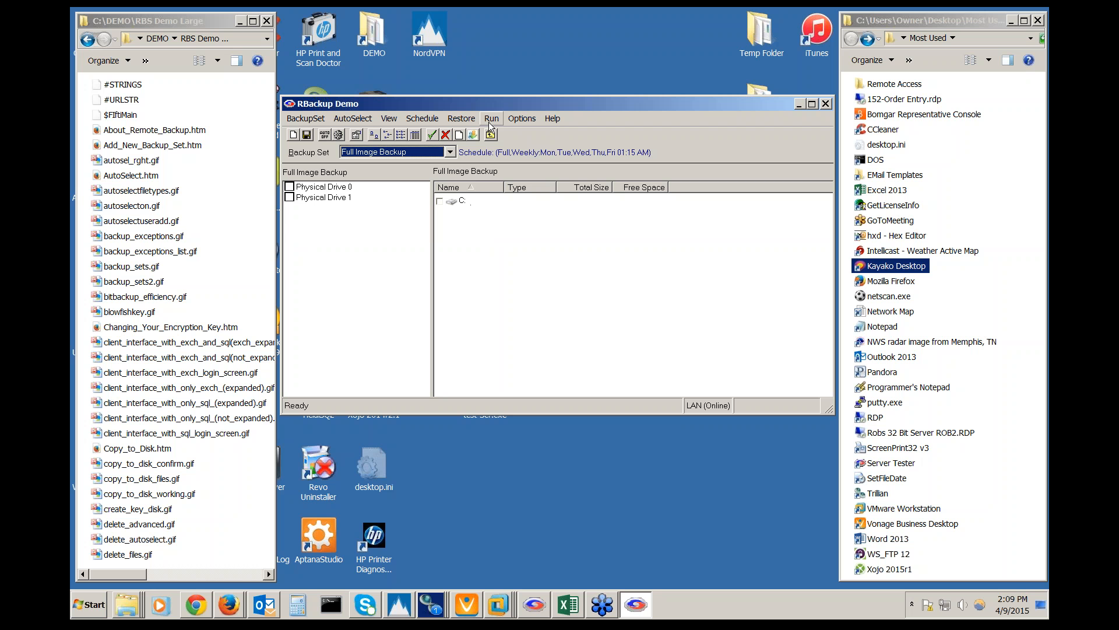
Select Default from the Backup Set dropdown
click(454, 152)
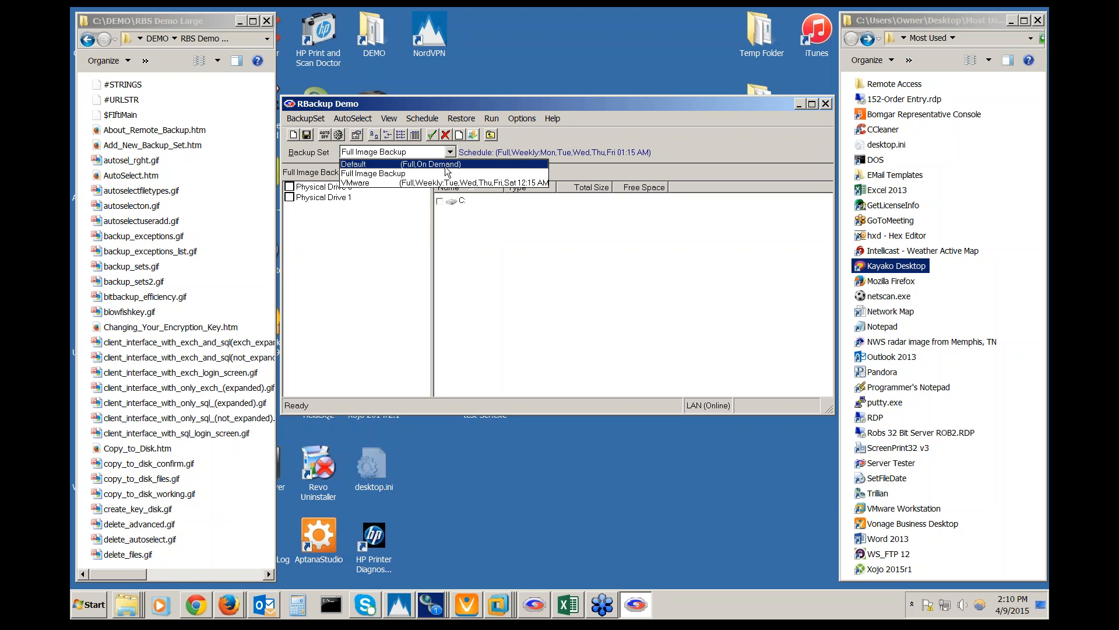
click(445, 166)
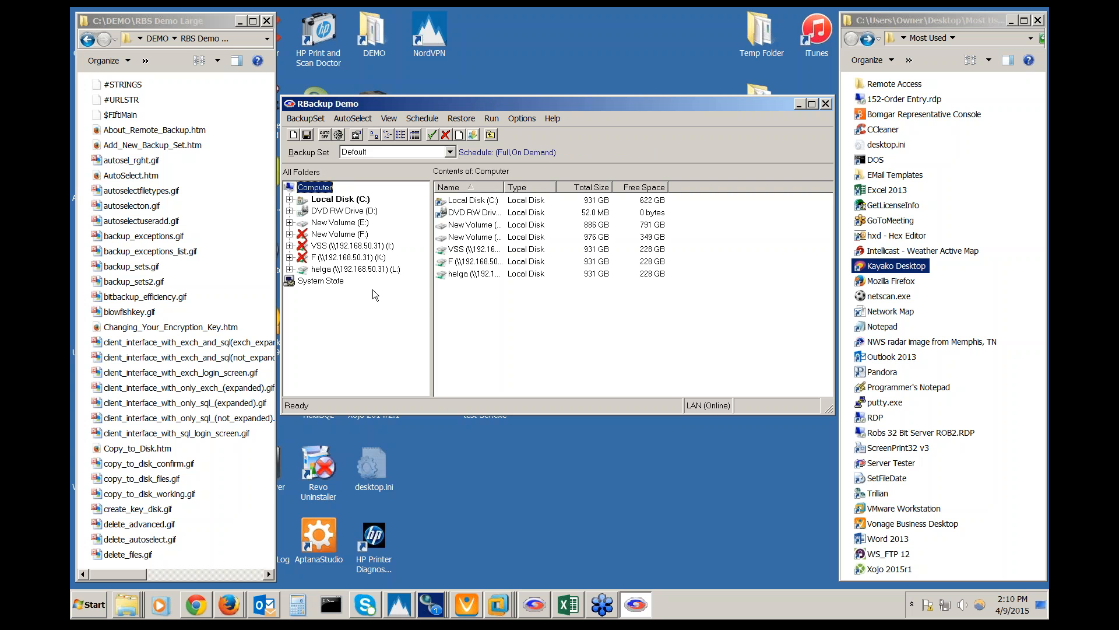
Expand Local Disk (C:) > DEMO and show the RBS Demo Large folder's files
click(290, 199)
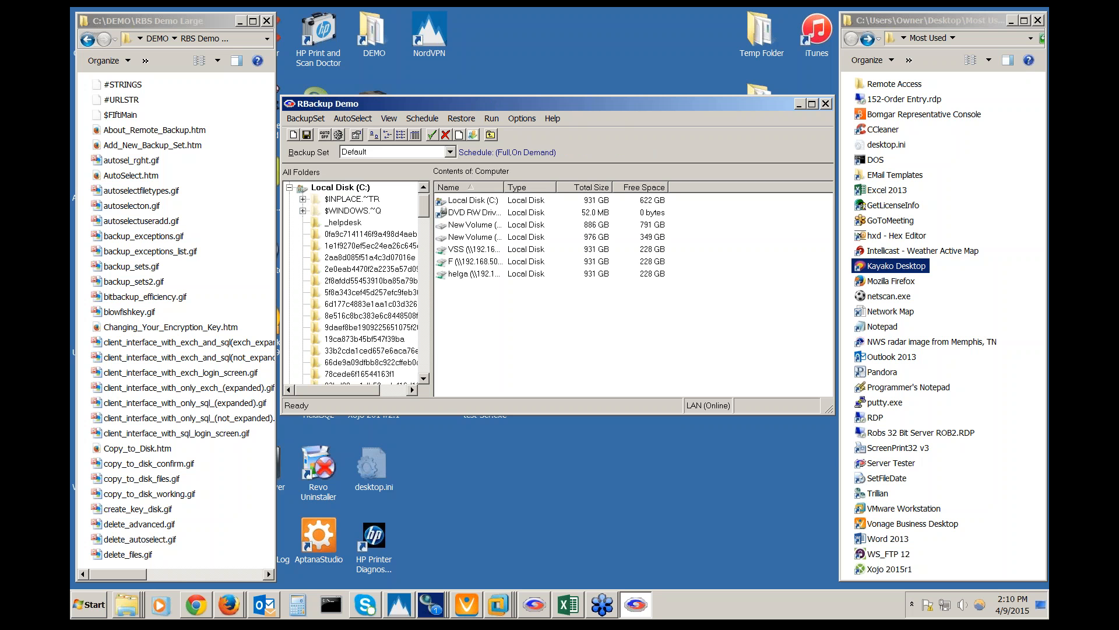
scroll(293, 199, down, 10)
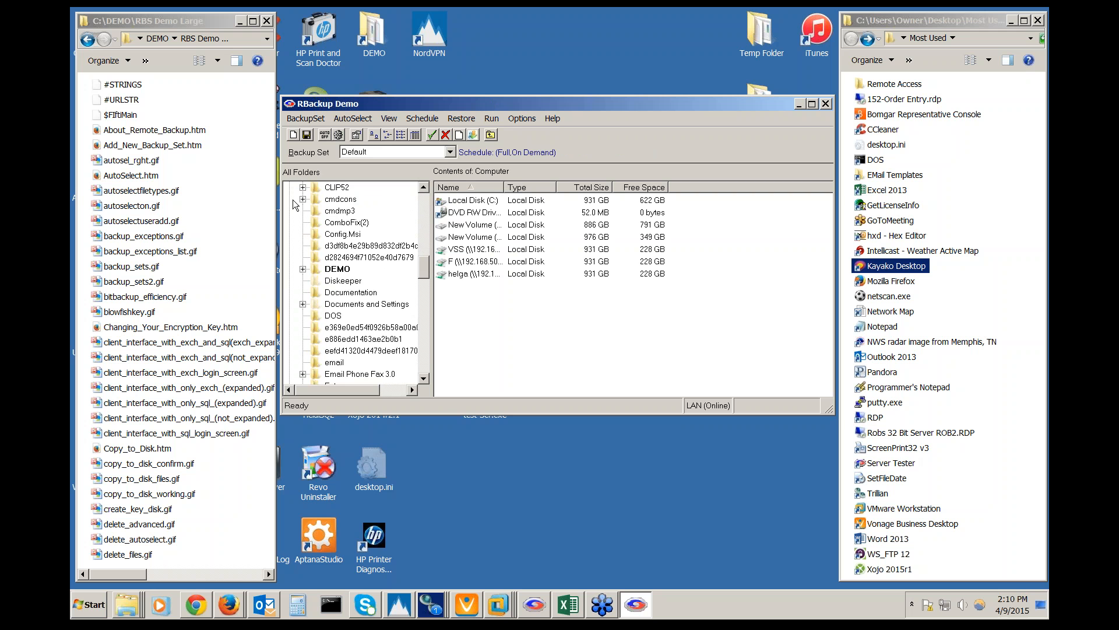
click(302, 269)
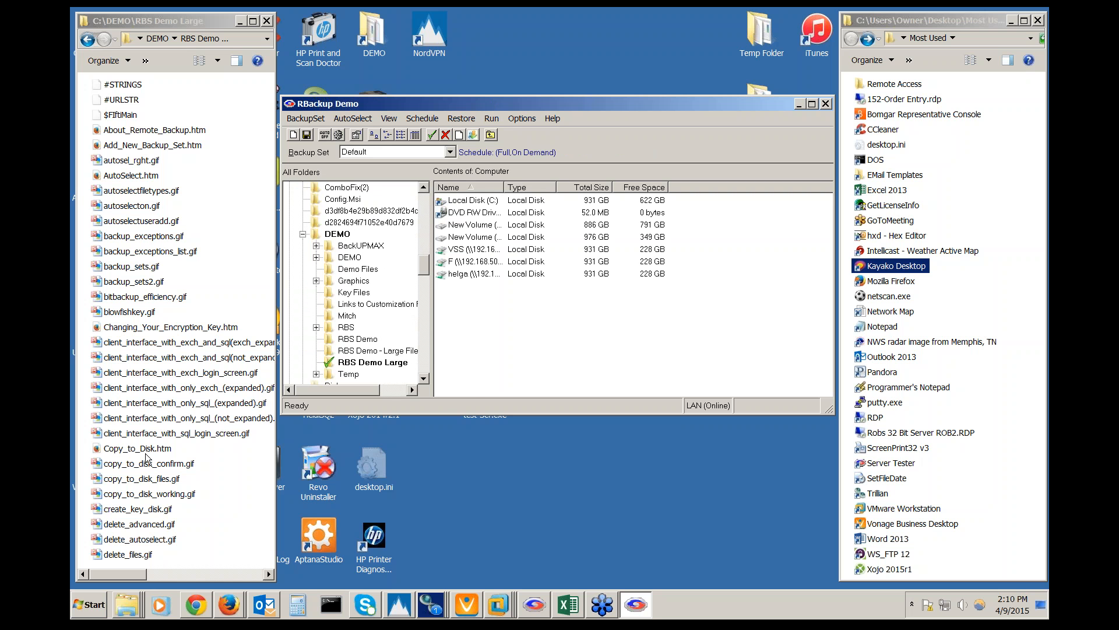
click(373, 362)
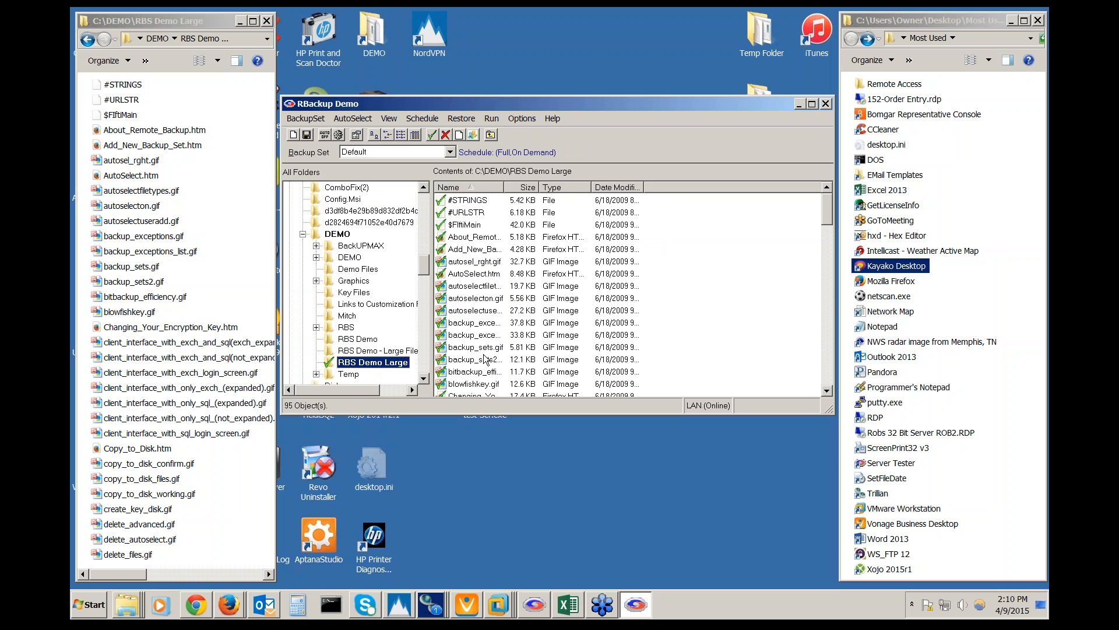
Exclude the autoselect and backup exceptions images, then include both again
click(472, 262)
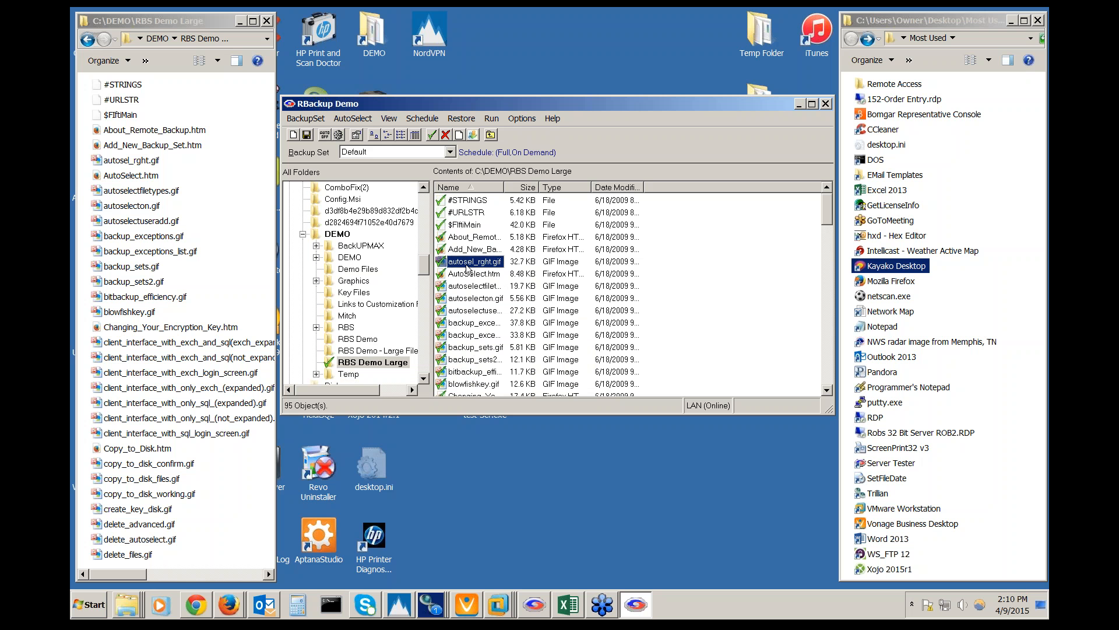
click(472, 310)
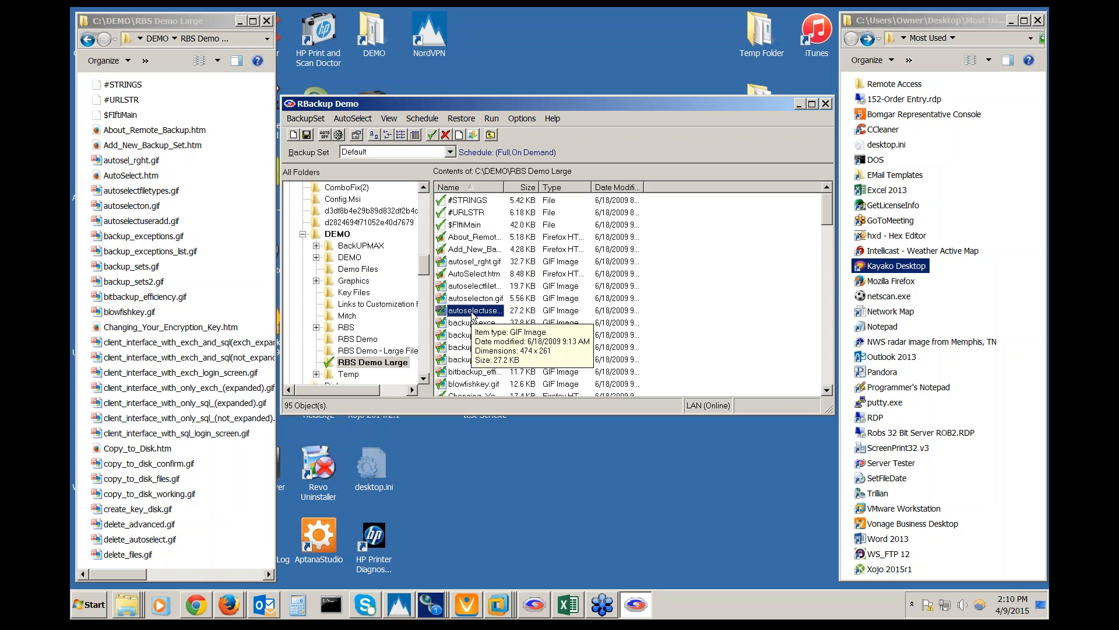
right_click(472, 314)
click(509, 337)
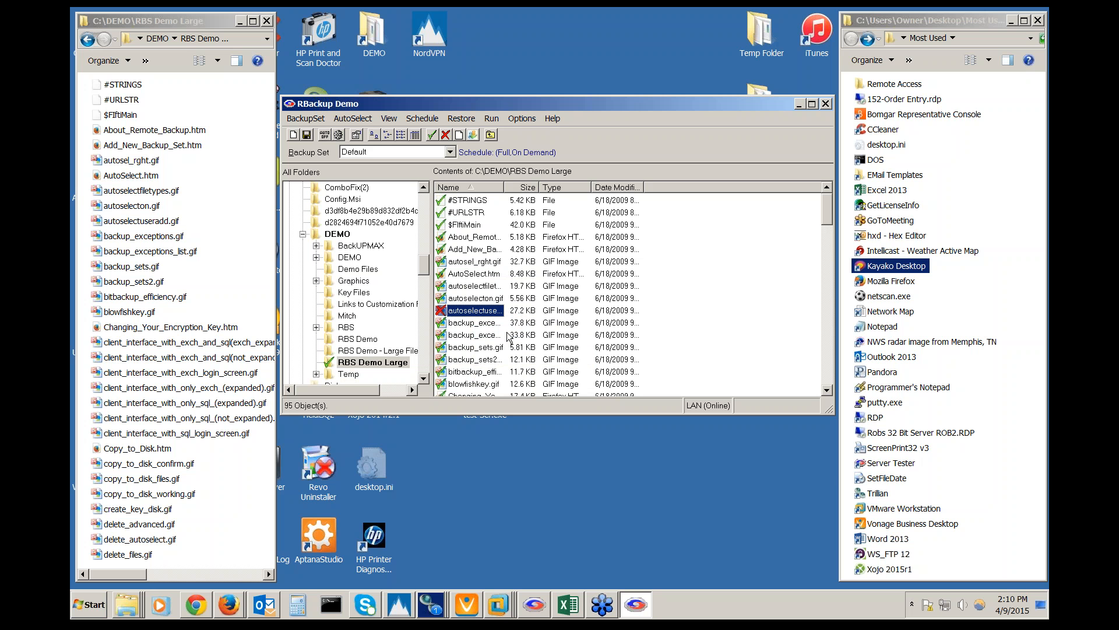
right_click(493, 334)
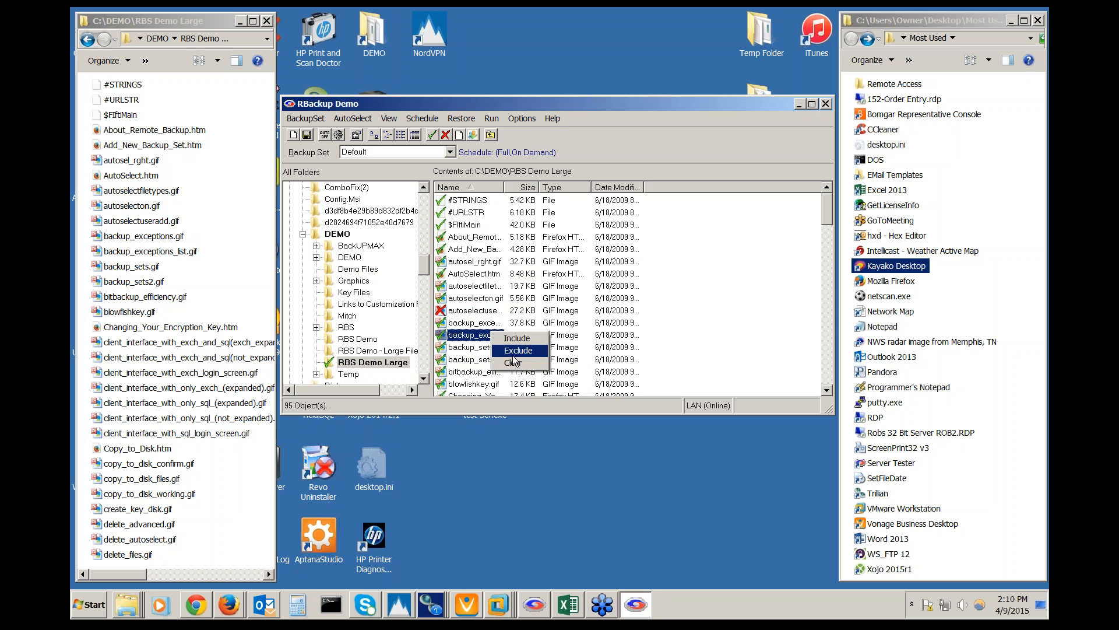
click(513, 353)
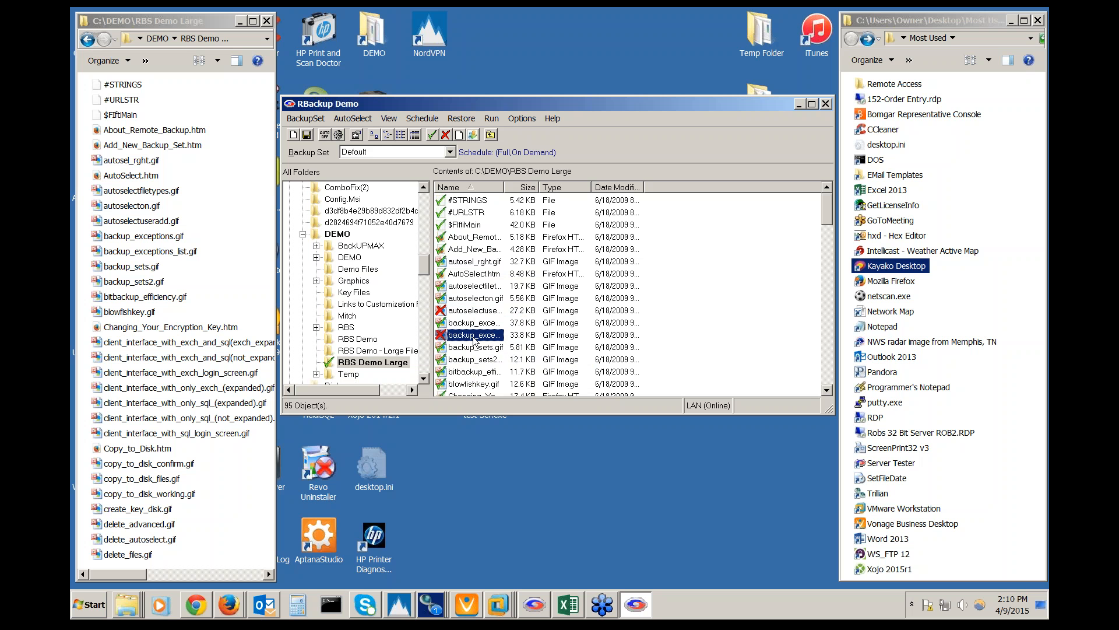
right_click(475, 340)
click(491, 345)
click(470, 312)
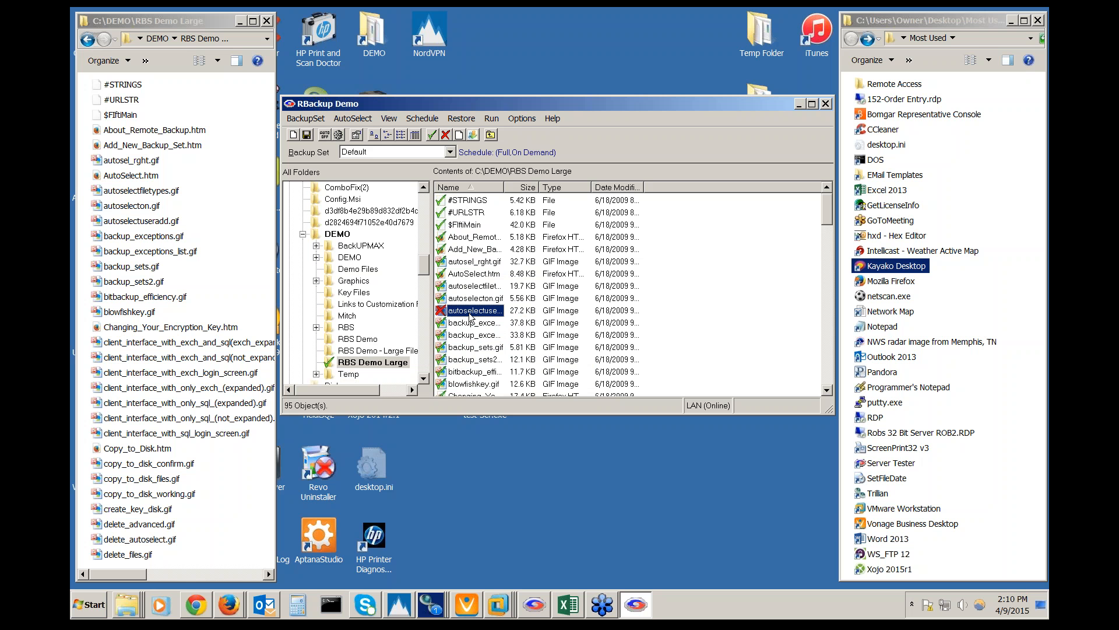
right_click(471, 315)
click(493, 321)
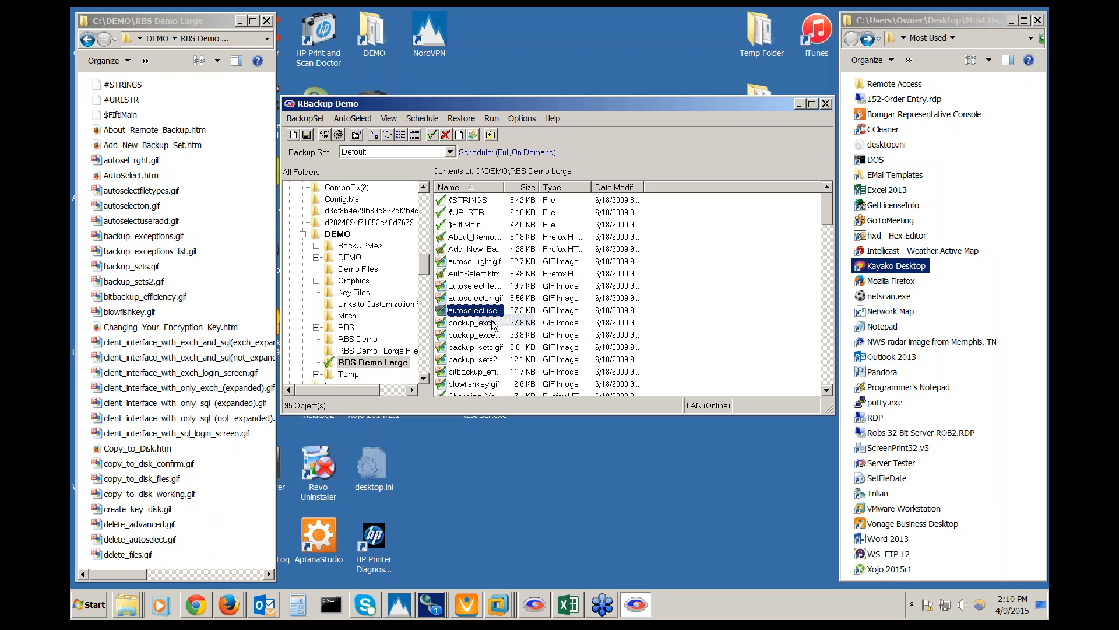
Widen the folder tree pane, make the window taller, and save the Default backup set
drag(426, 273, 425, 370)
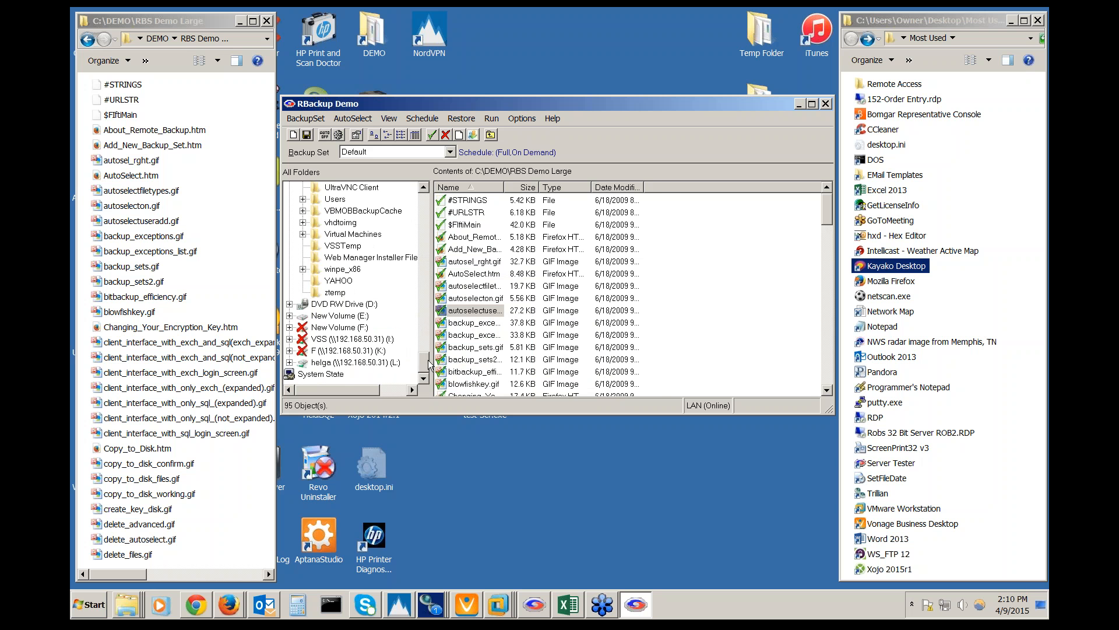
drag(432, 304, 469, 304)
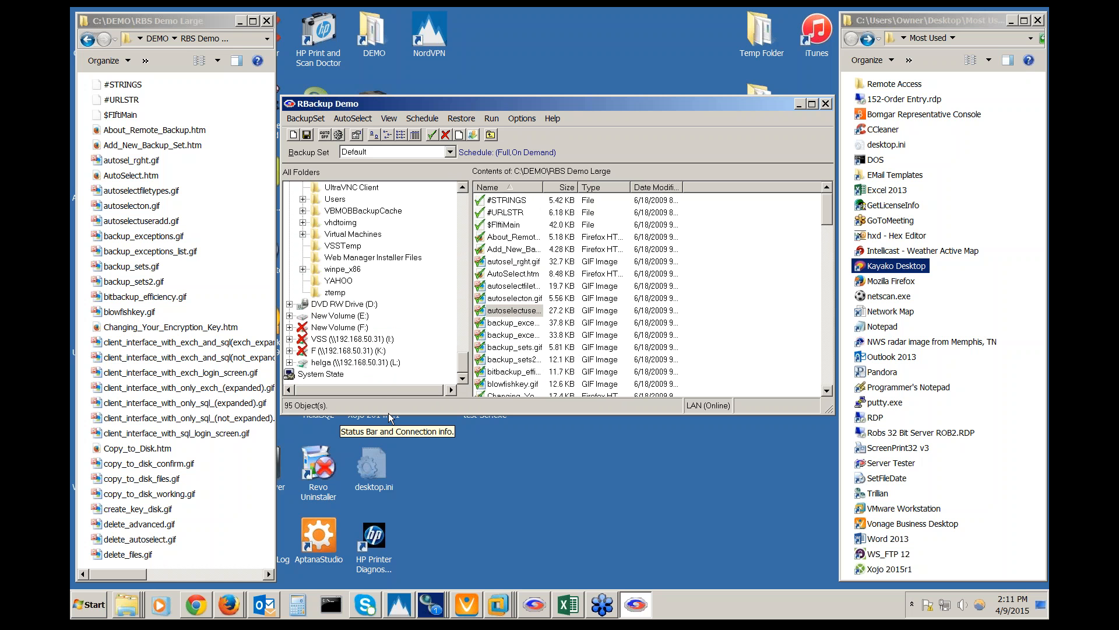
drag(389, 414, 389, 448)
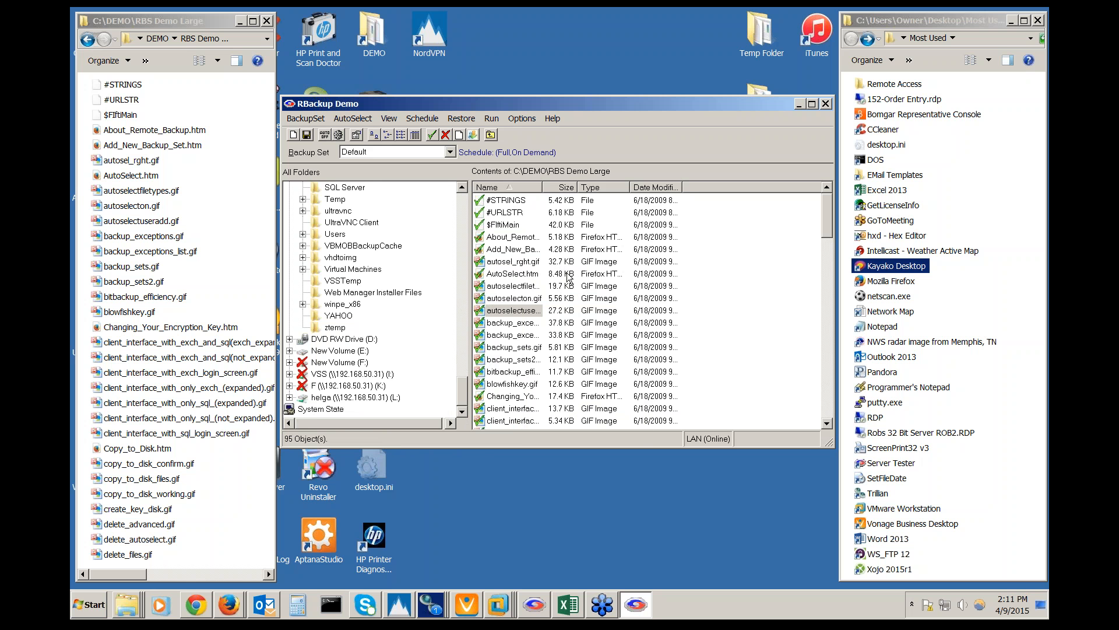
click(304, 138)
Run an immediate backup of the Default set and close the report once 95 files transfer
click(496, 119)
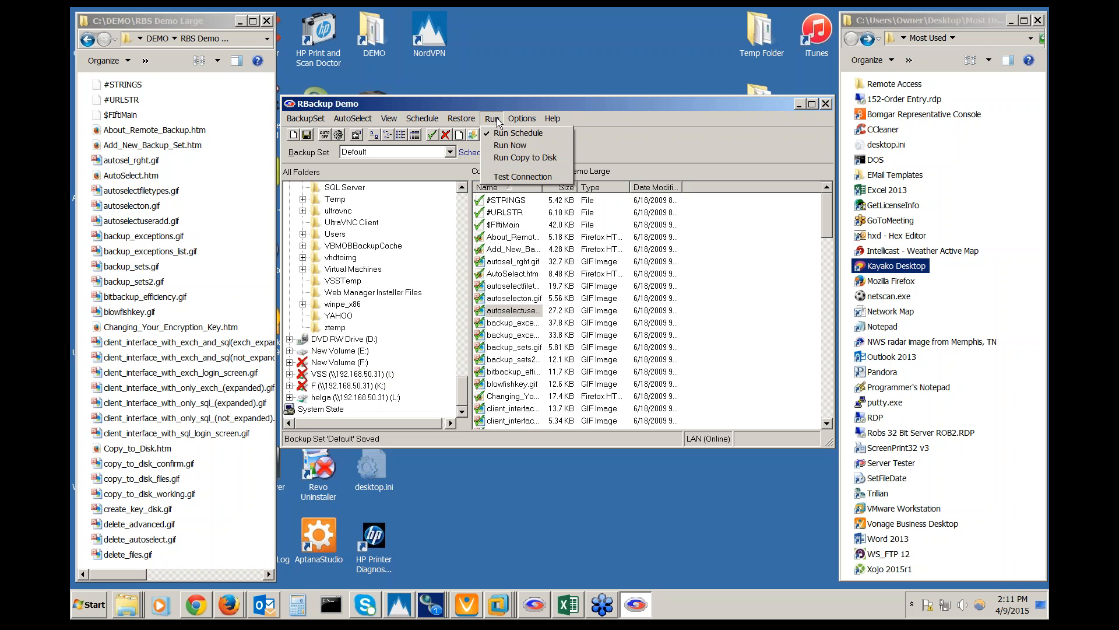
click(512, 149)
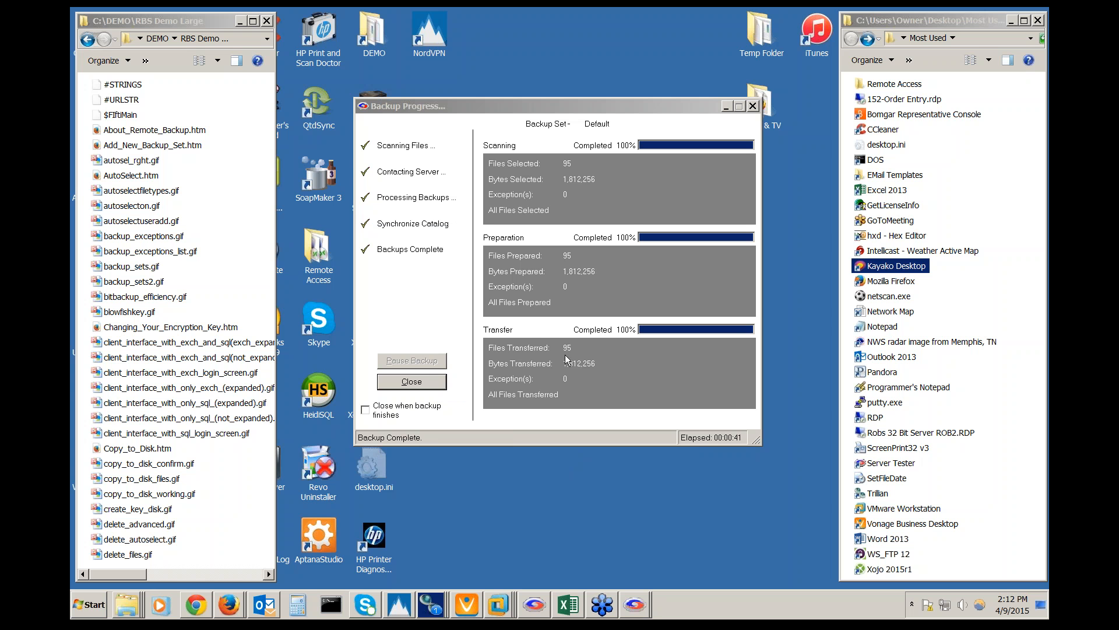
click(411, 382)
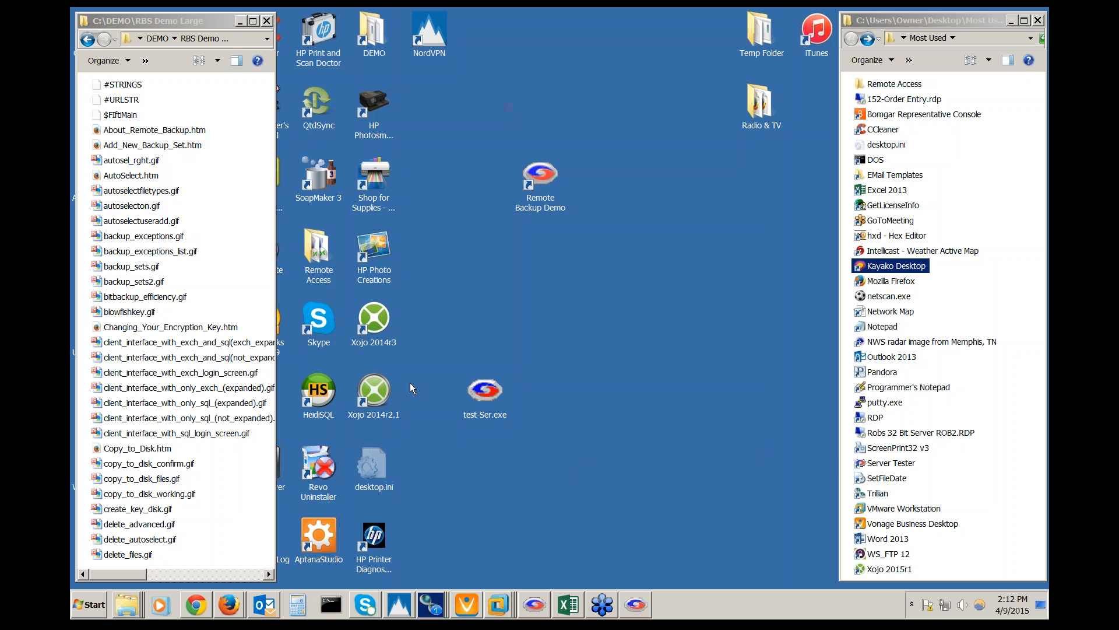
Send all 95 files in RBS Demo Large to the Recycle Bin, then return to RBackup Demo
click(125, 252)
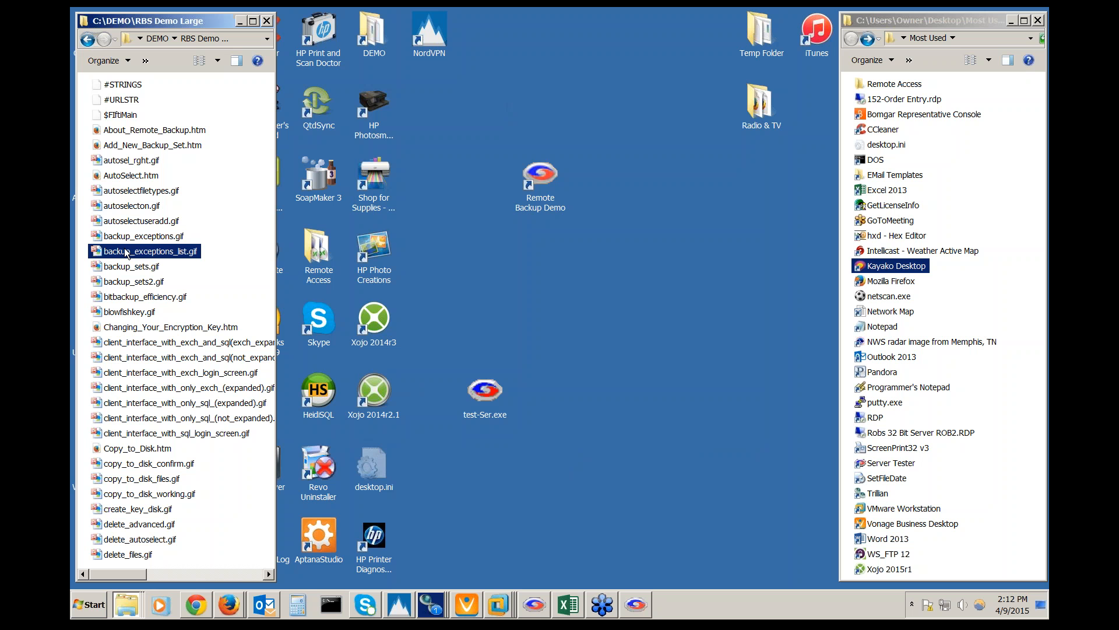
key(ctrl+a)
key(Delete)
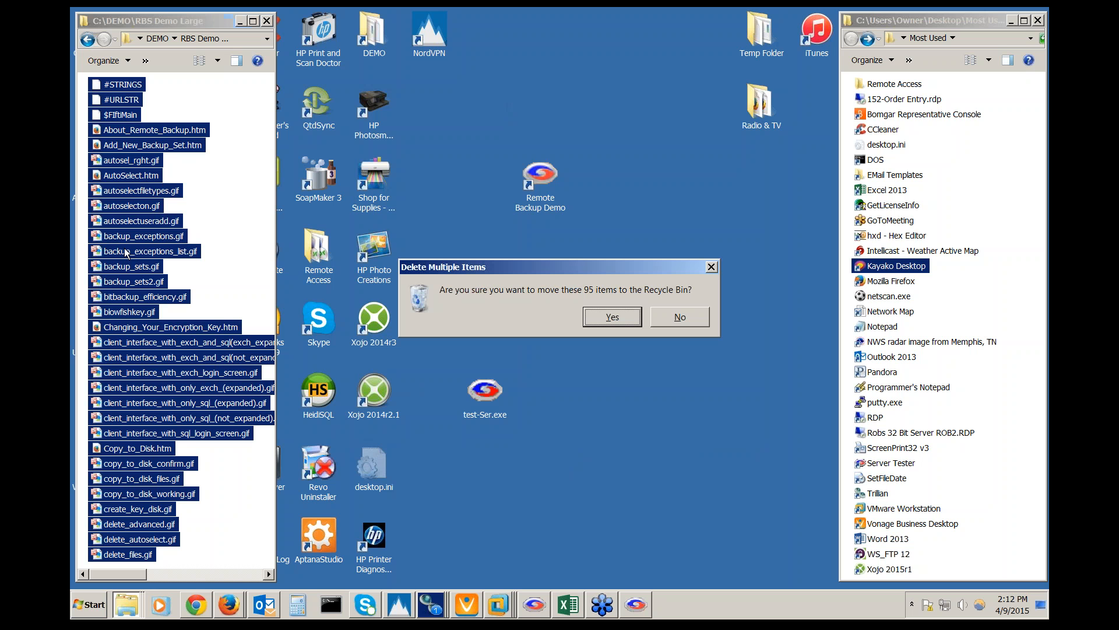
click(610, 318)
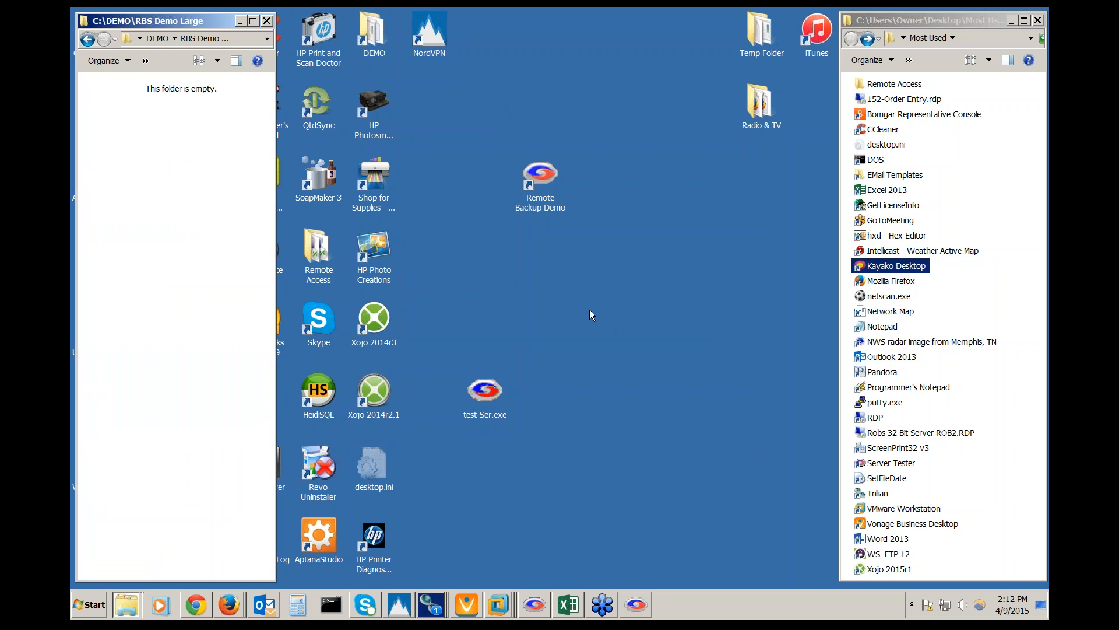
click(633, 598)
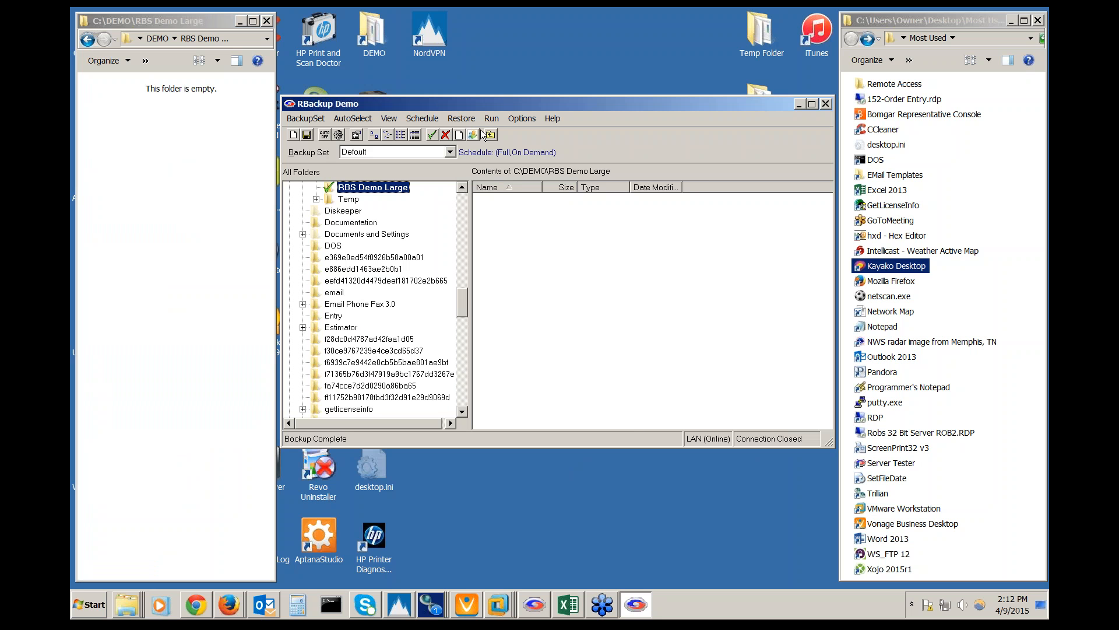
Open Select Files To Restore beside the emptied folder and search the backups for all files
click(474, 121)
click(471, 130)
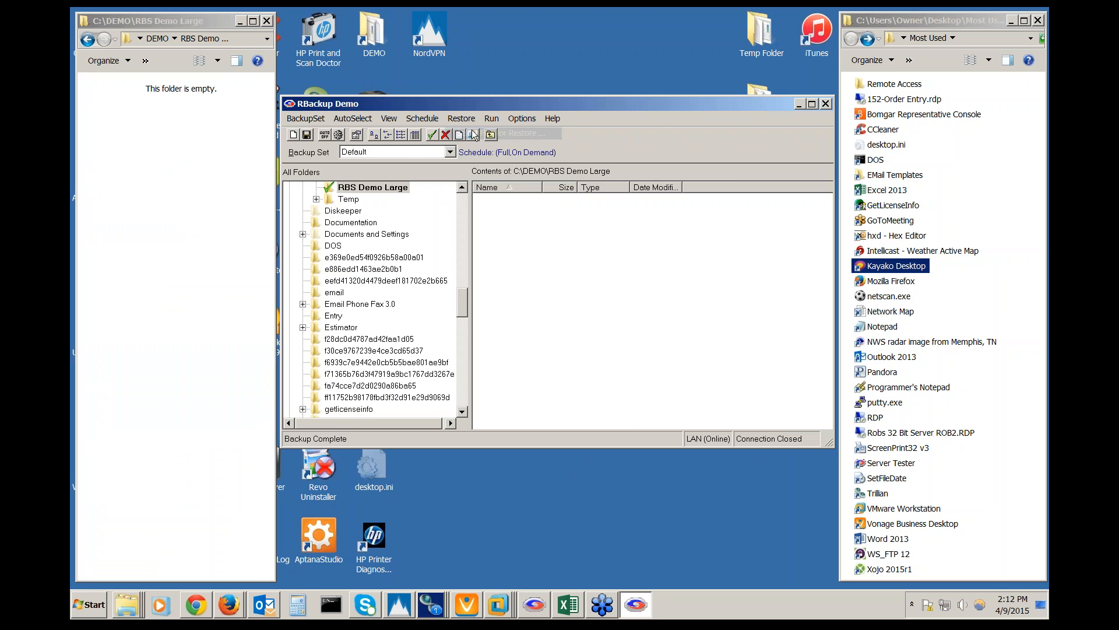
drag(449, 36, 629, 79)
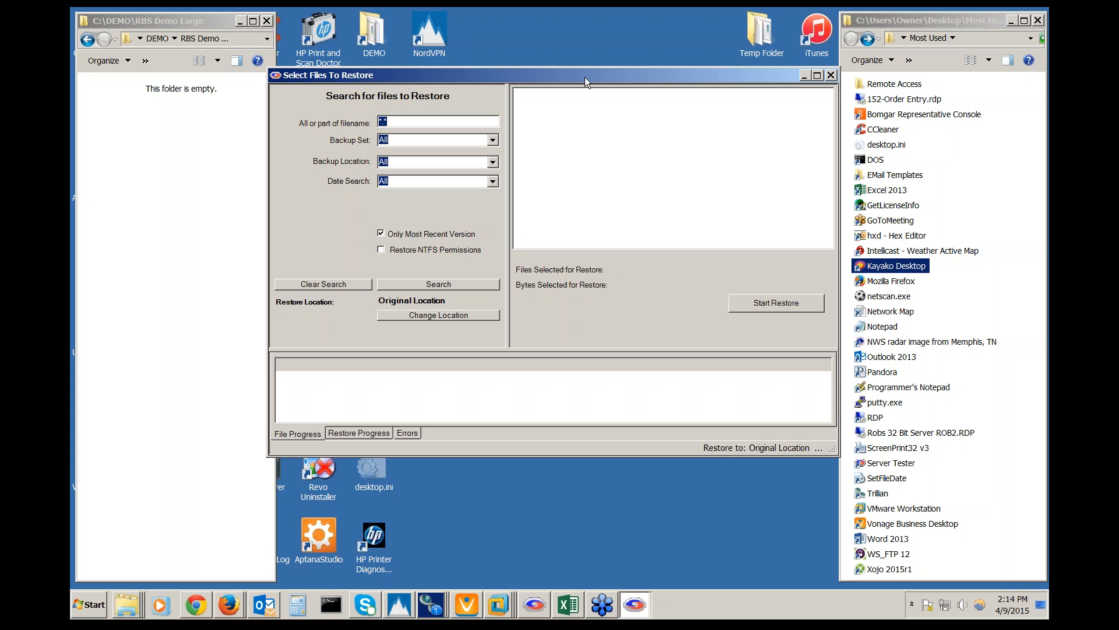
click(439, 285)
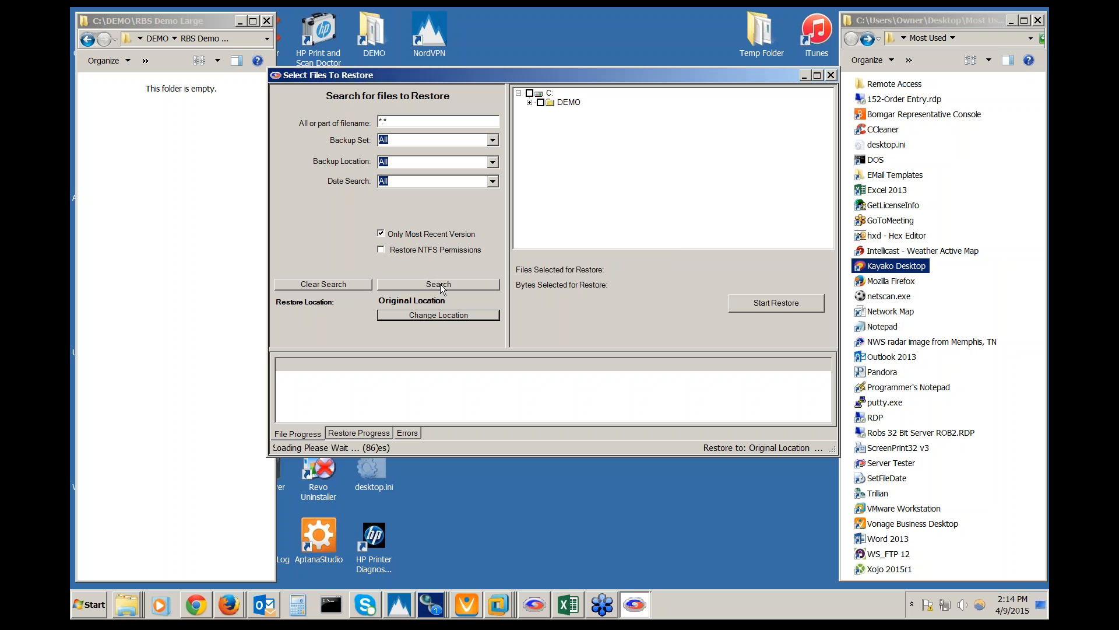
Expand DEMO and RBS Demo Large in the results and tick RBS Demo Large for restore
click(529, 102)
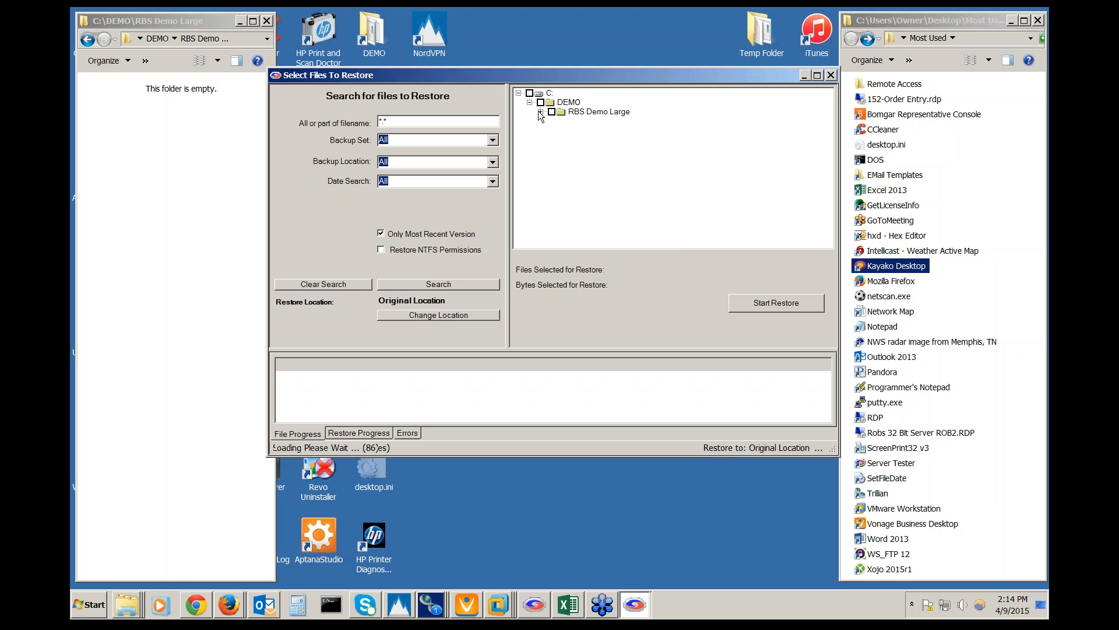
click(540, 111)
scroll(630, 150, down, 5)
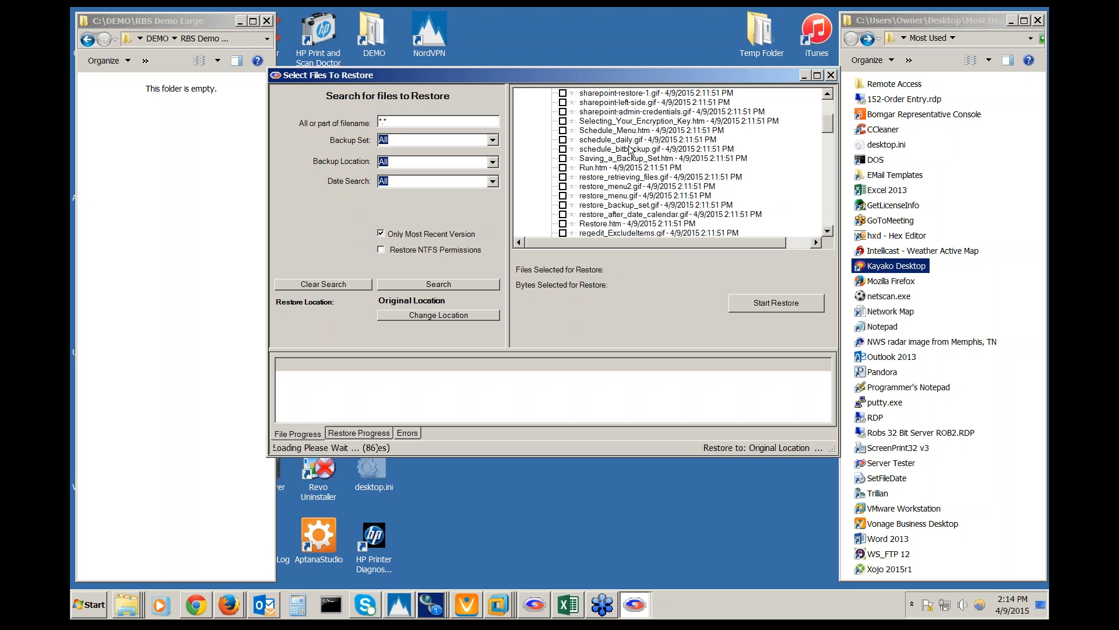
scroll(629, 150, down, 10)
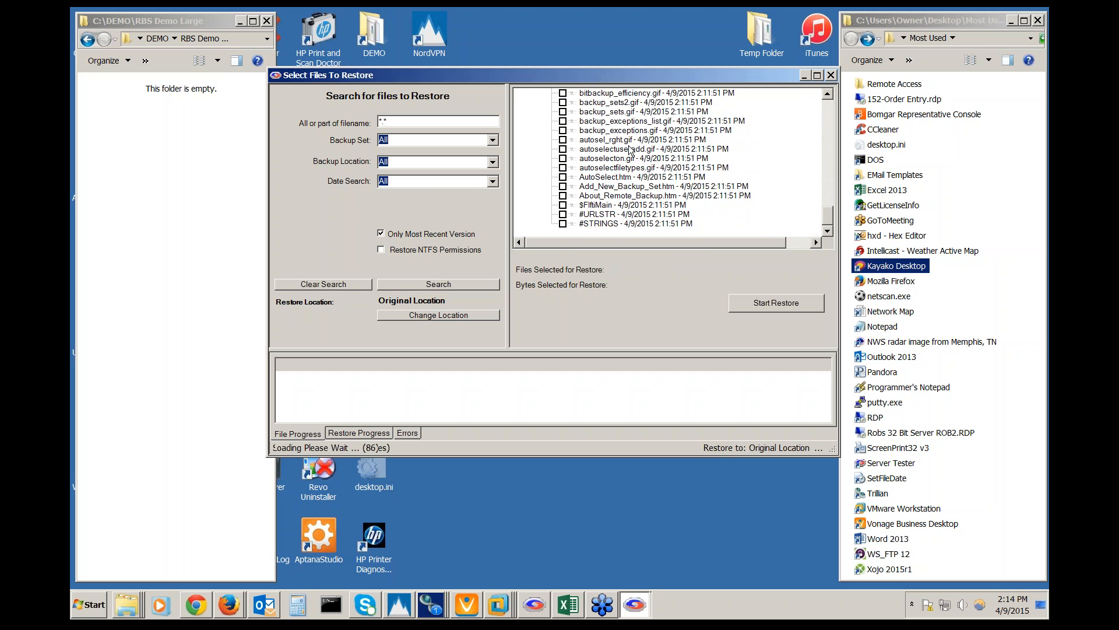
scroll(630, 150, up, 15)
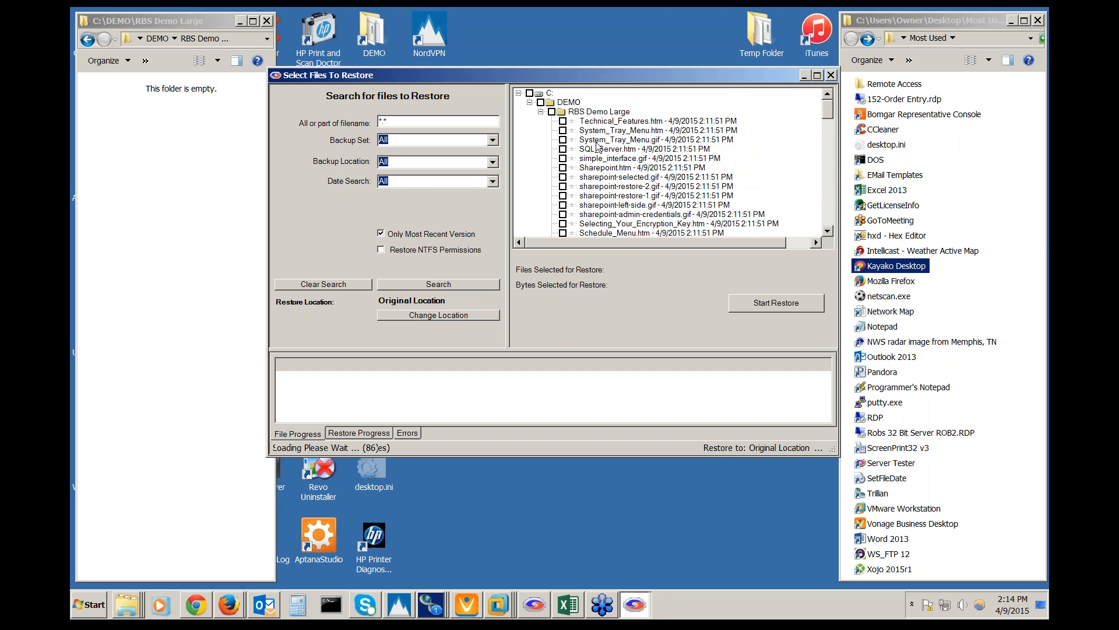
click(552, 112)
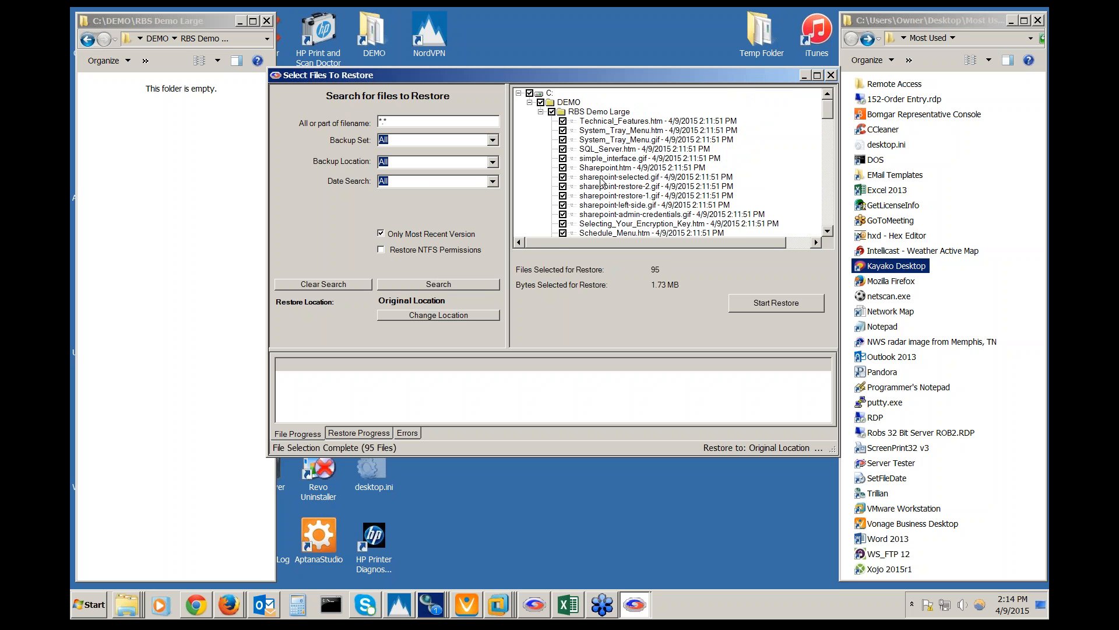
scroll(602, 183, down, 5)
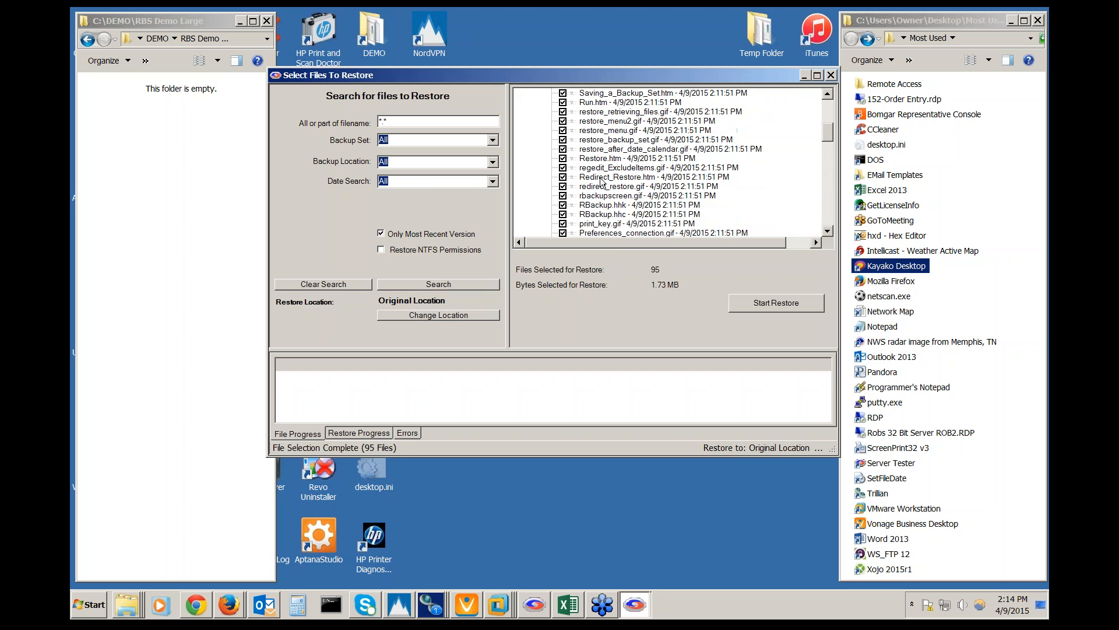
Restore the 95 selected files (1.73 MB) to their original location and close the window
click(764, 303)
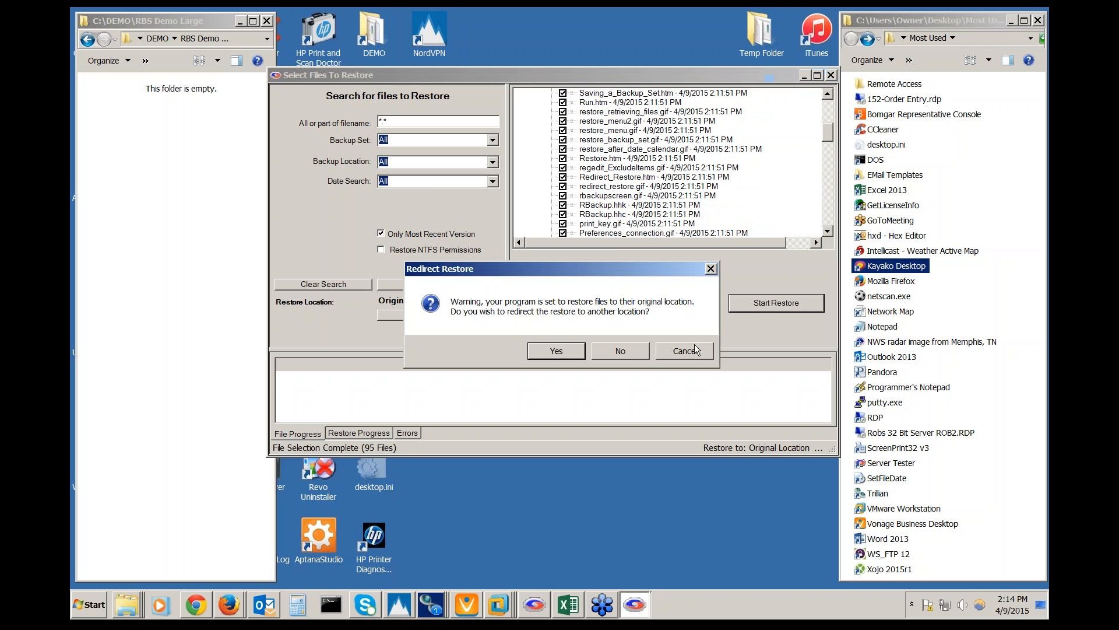
click(620, 350)
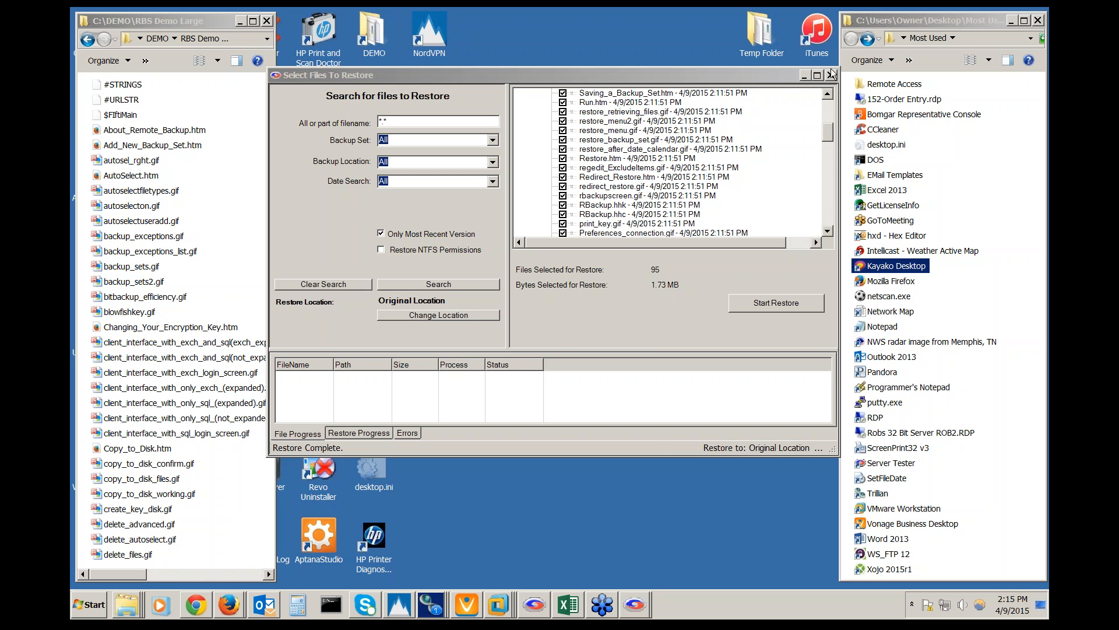
click(785, 79)
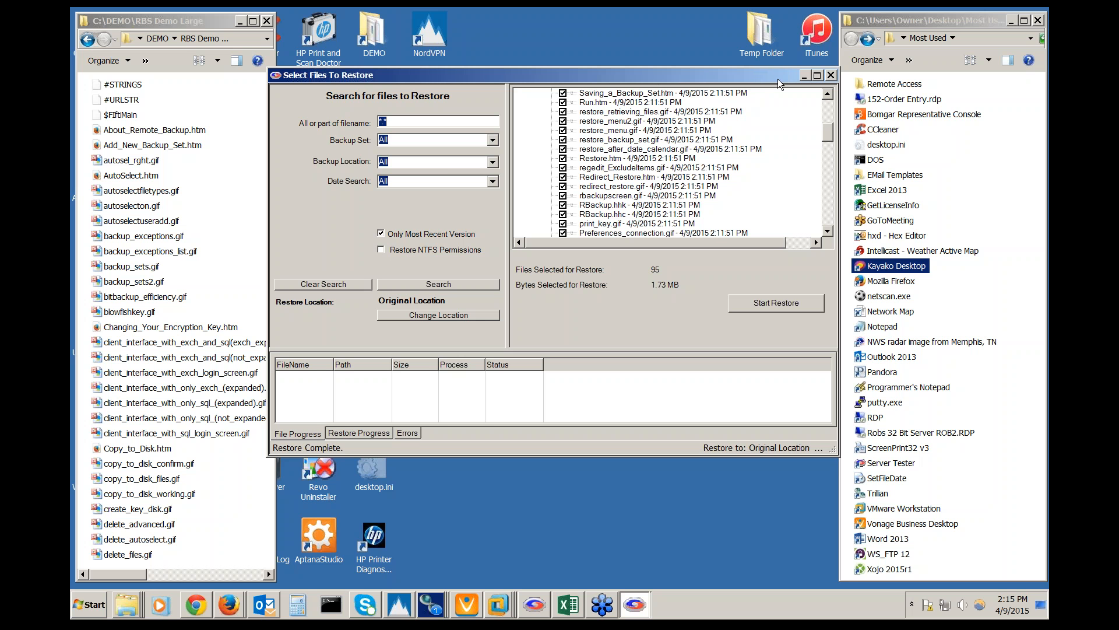
click(832, 75)
click(705, 103)
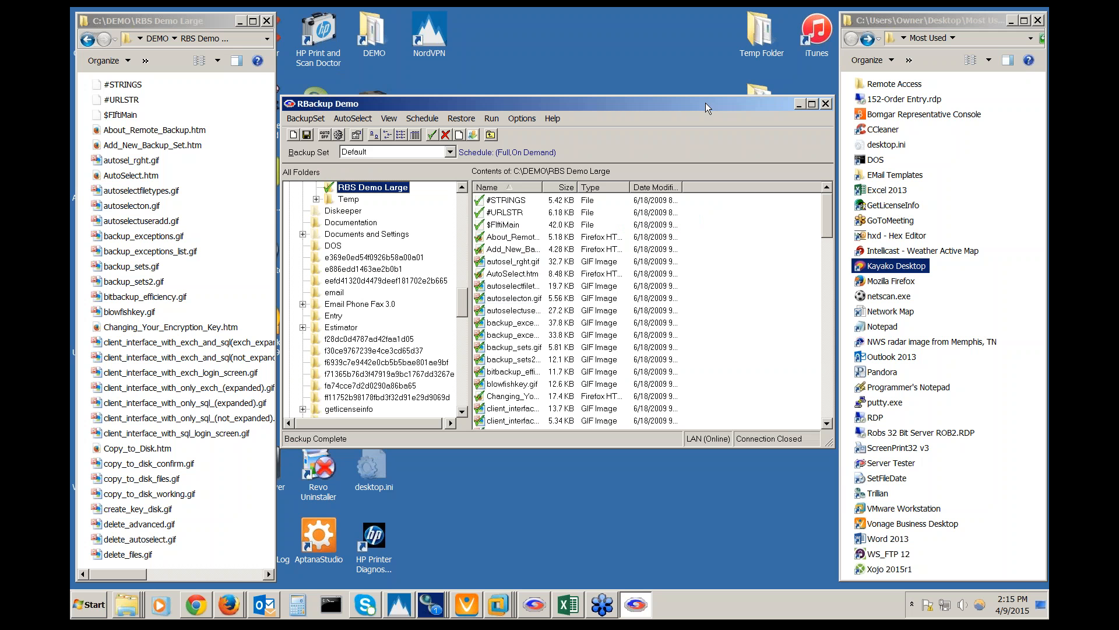
click(450, 151)
click(445, 183)
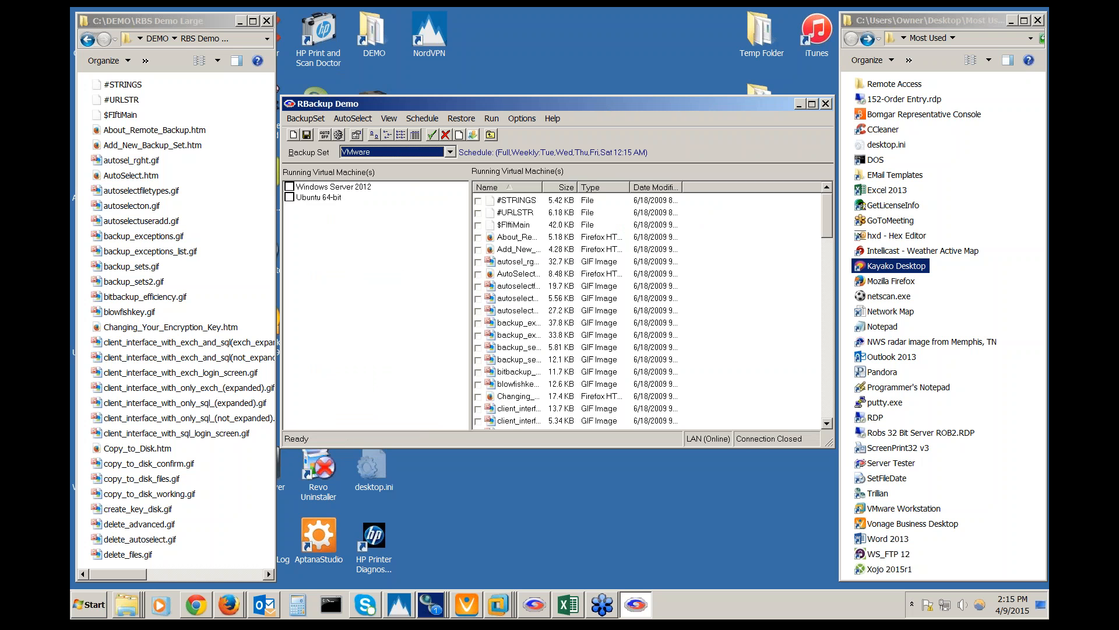
click(453, 152)
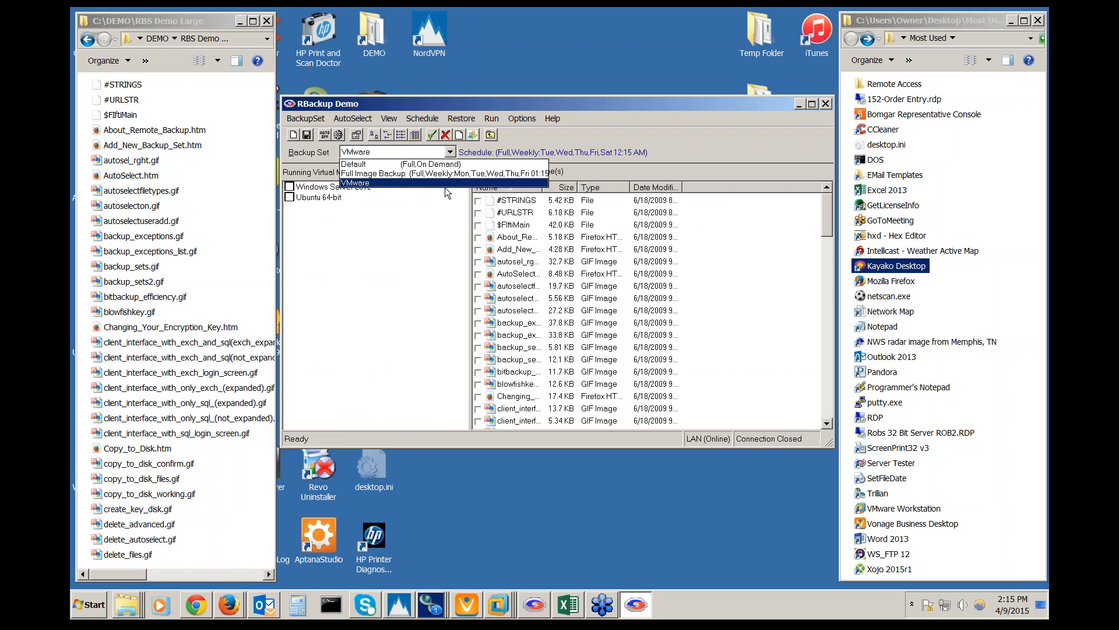
click(450, 153)
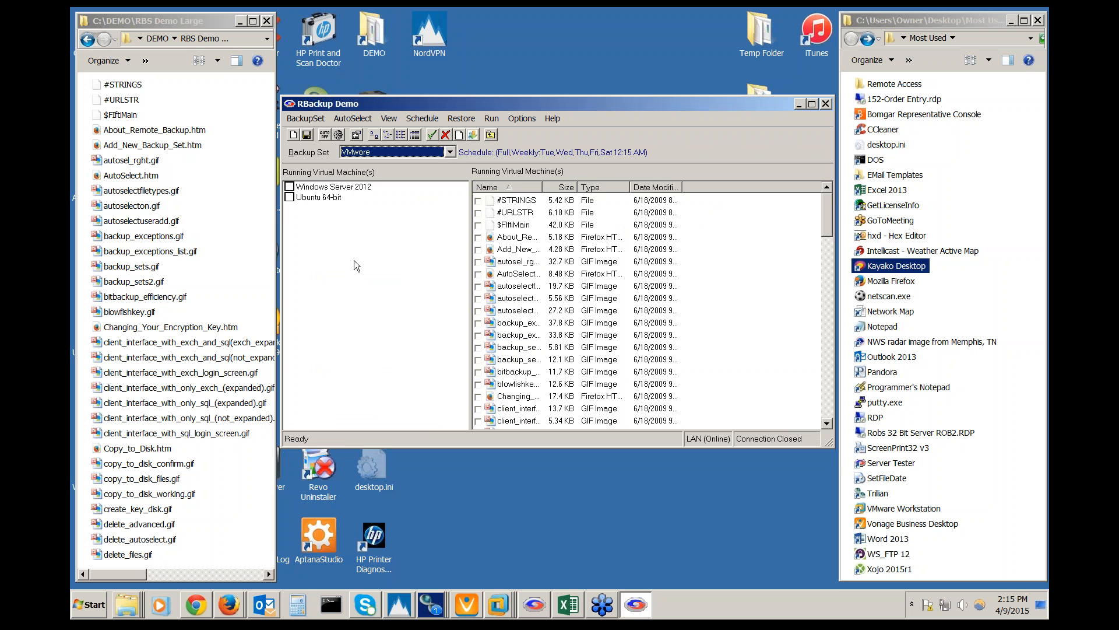
click(335, 187)
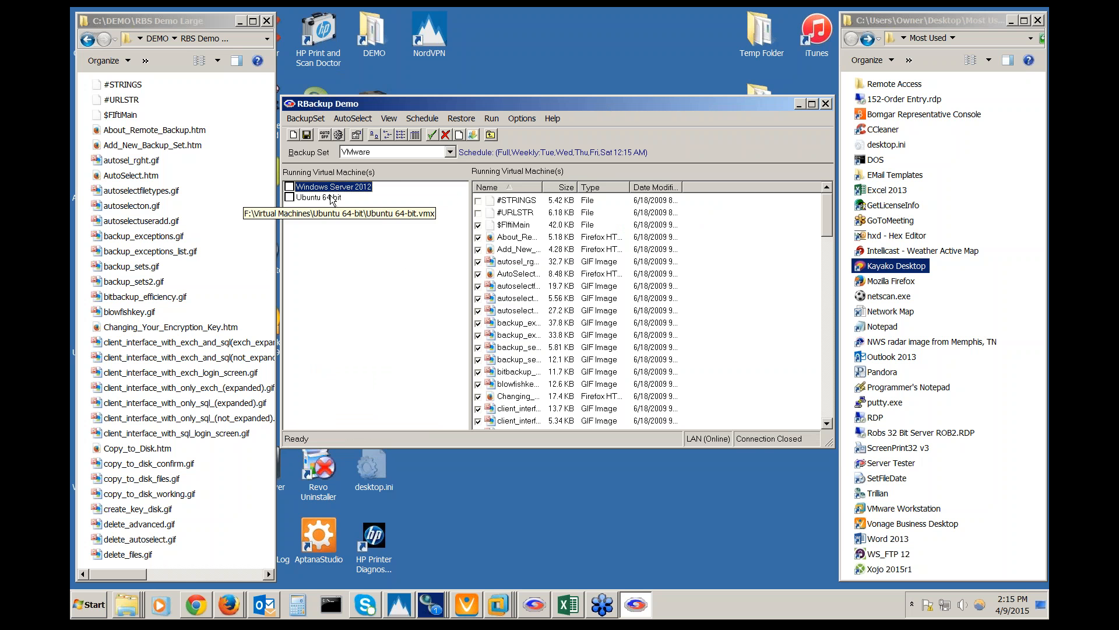
click(335, 197)
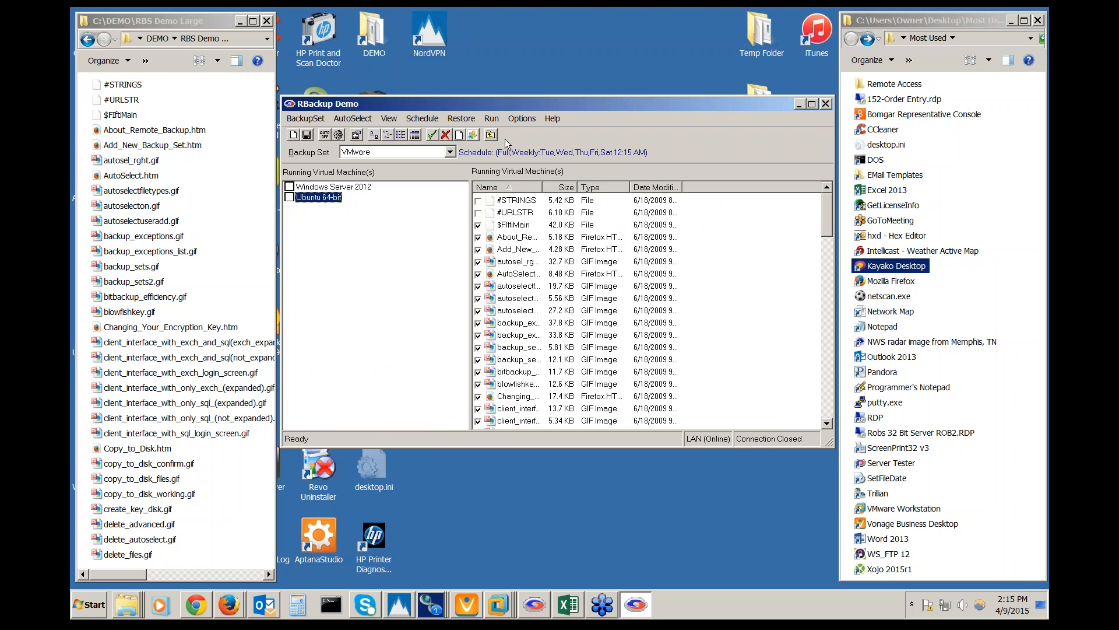
click(450, 151)
click(373, 175)
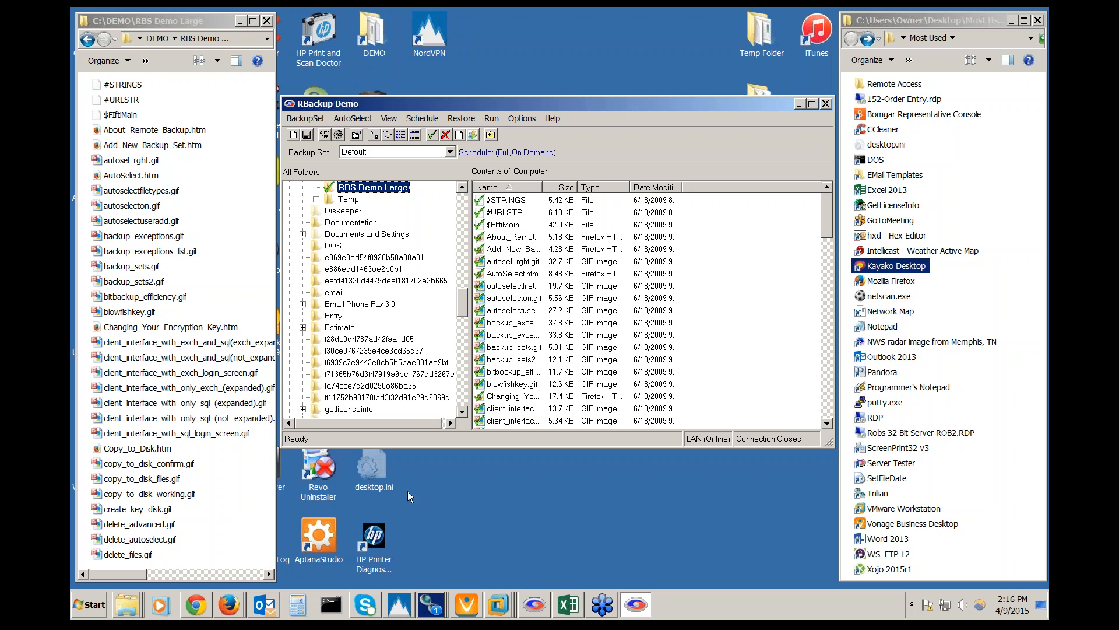
click(208, 608)
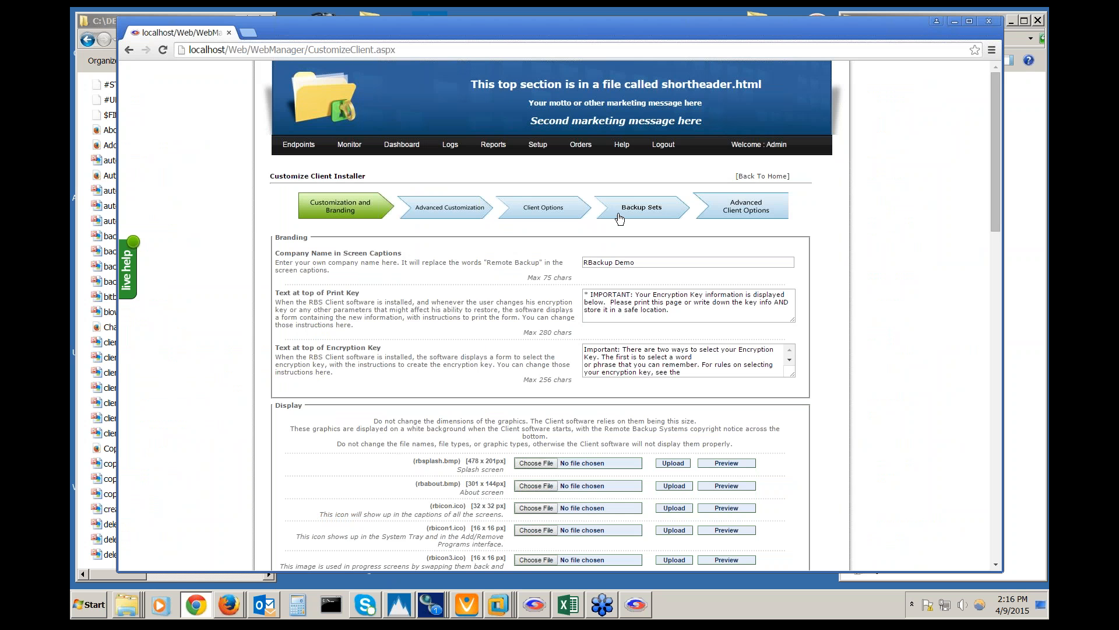
click(956, 22)
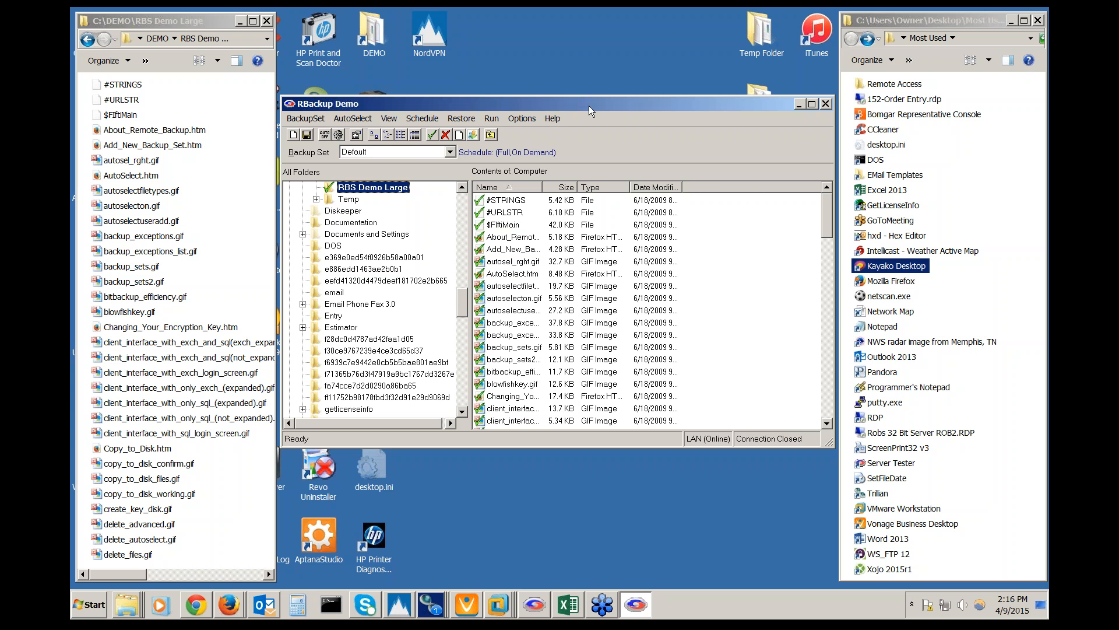
Switch to the VMware backup set and select its Ubuntu 64-bit virtual machine
click(450, 152)
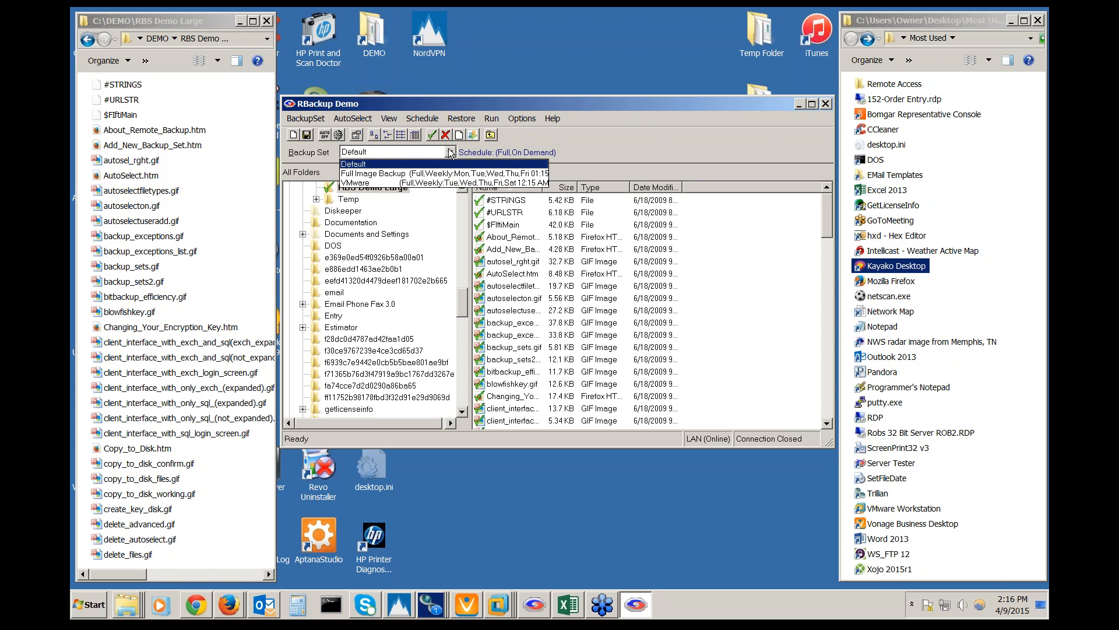
click(442, 182)
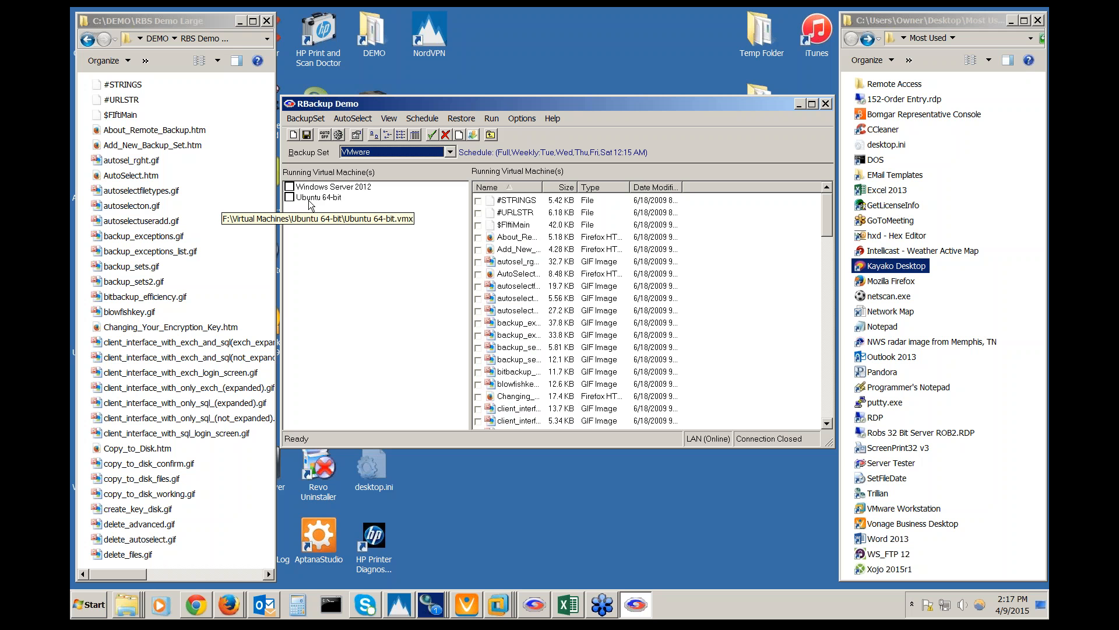
click(309, 198)
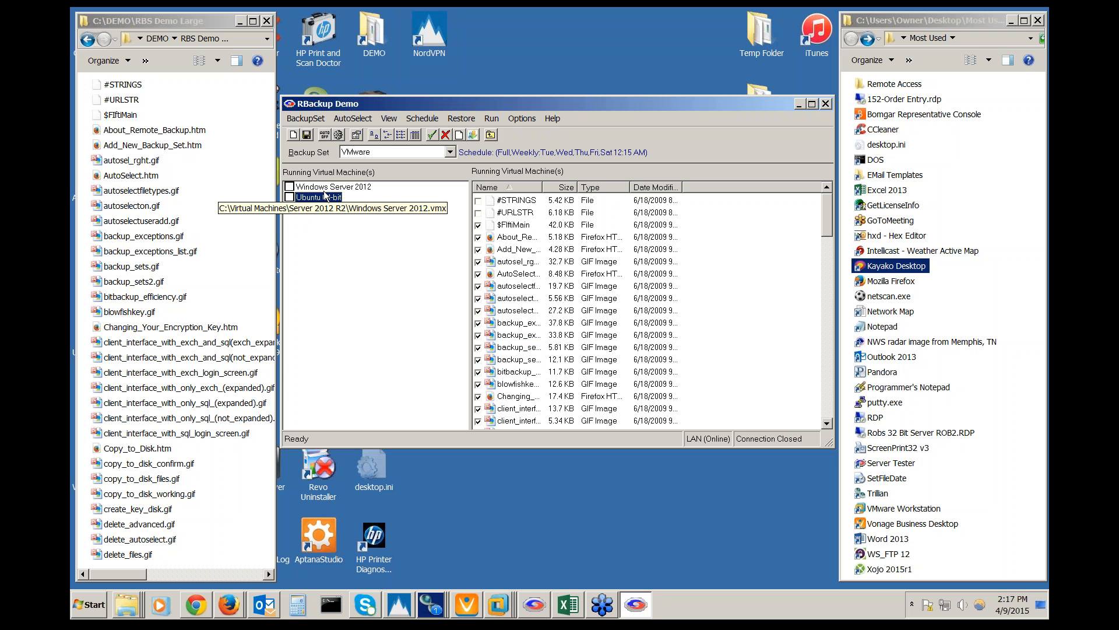
Switch the working backup set back to Default
click(451, 152)
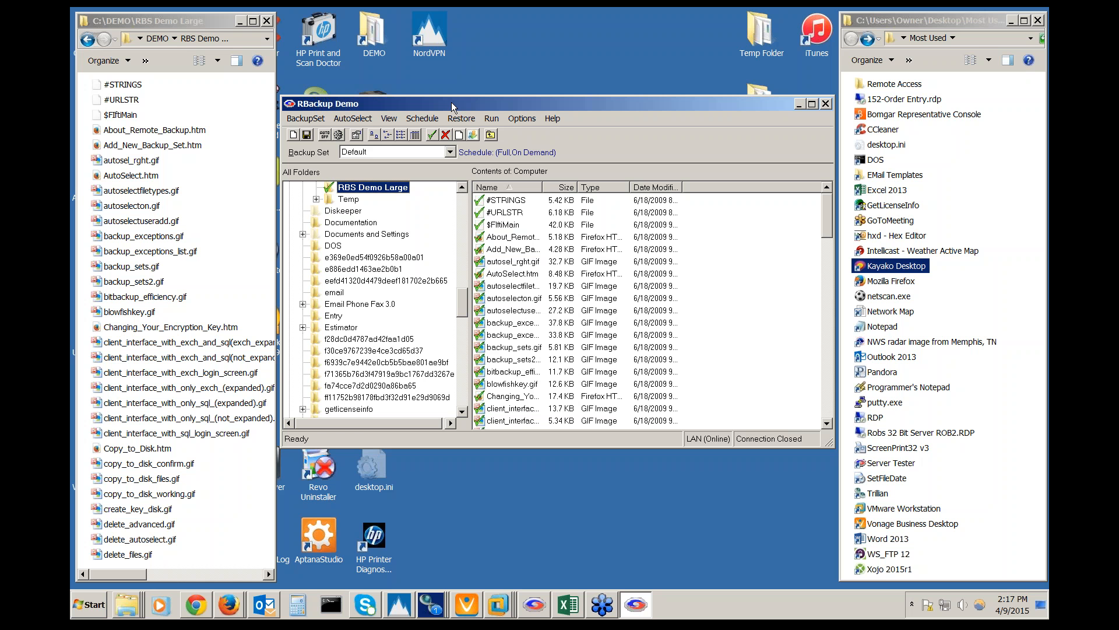
click(450, 153)
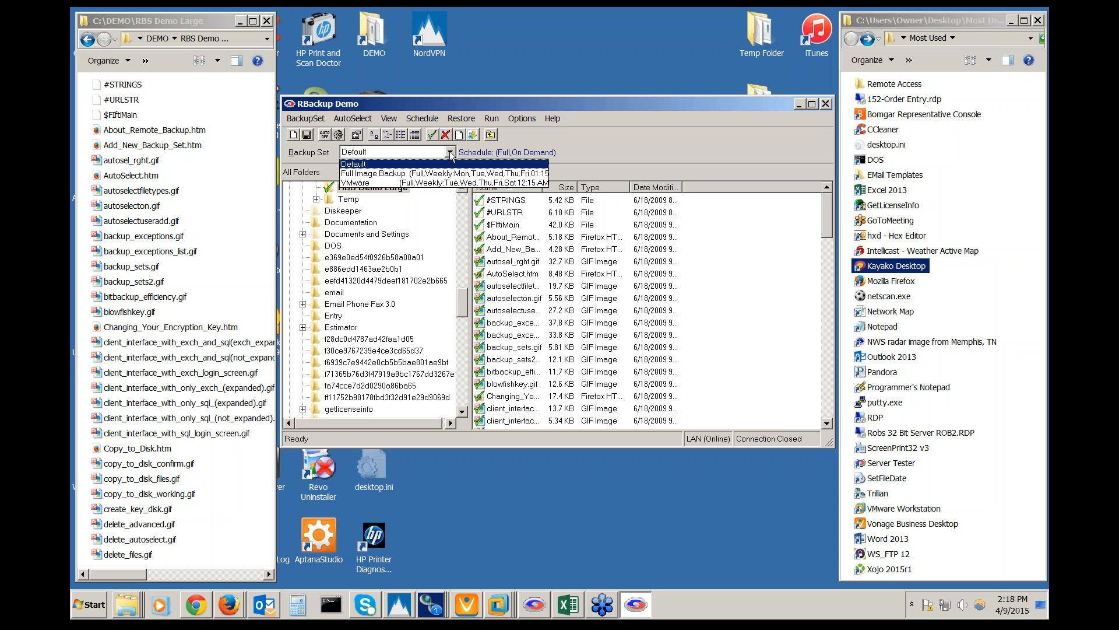
click(462, 301)
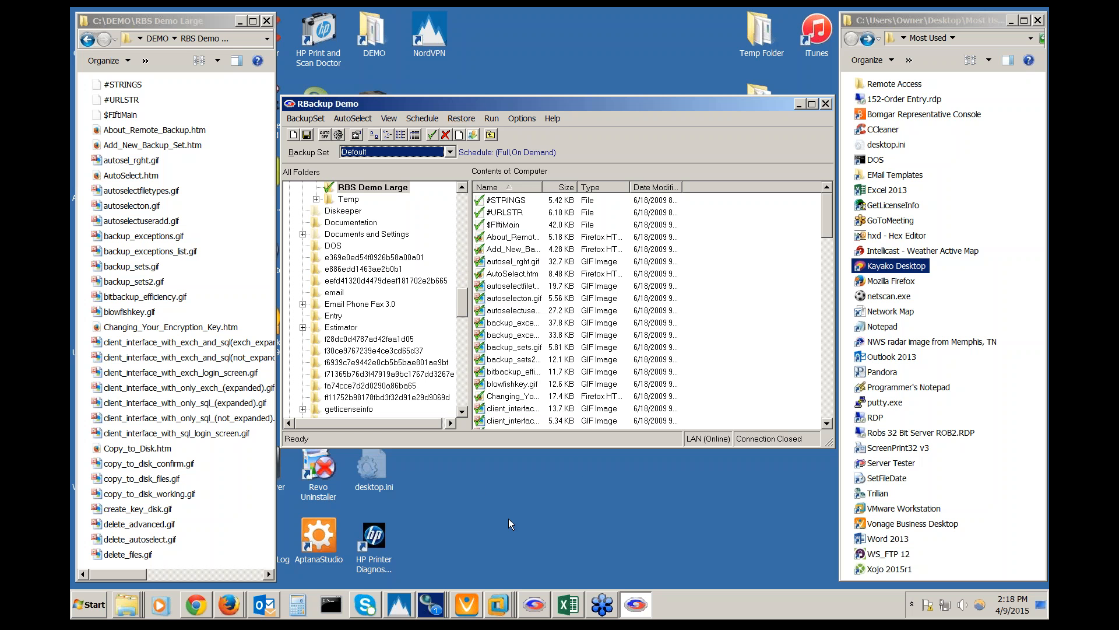
click(497, 593)
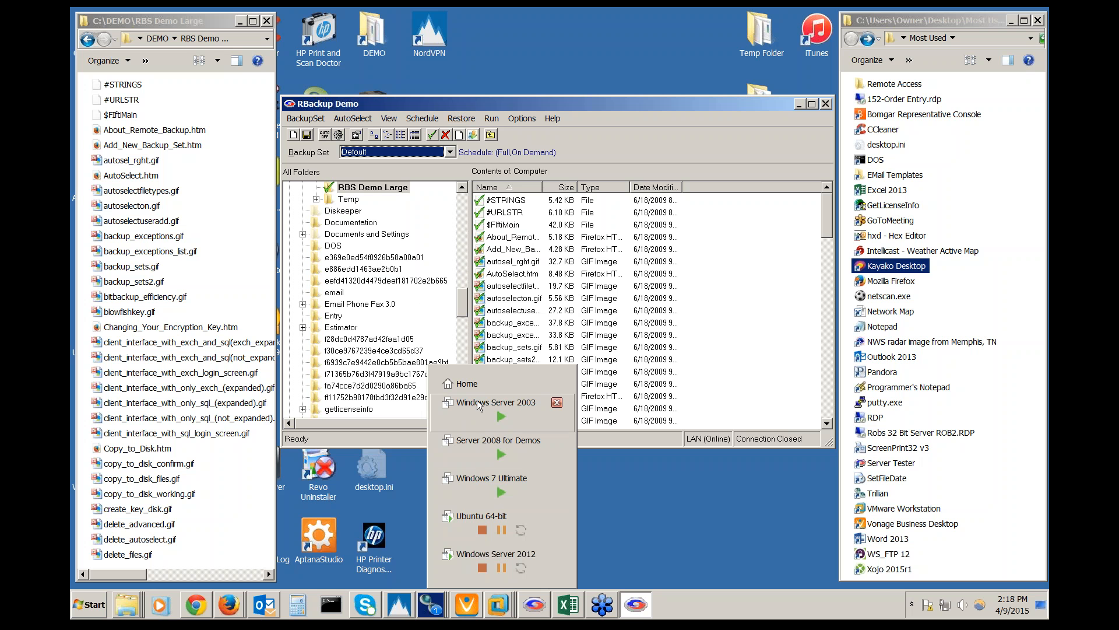
click(471, 386)
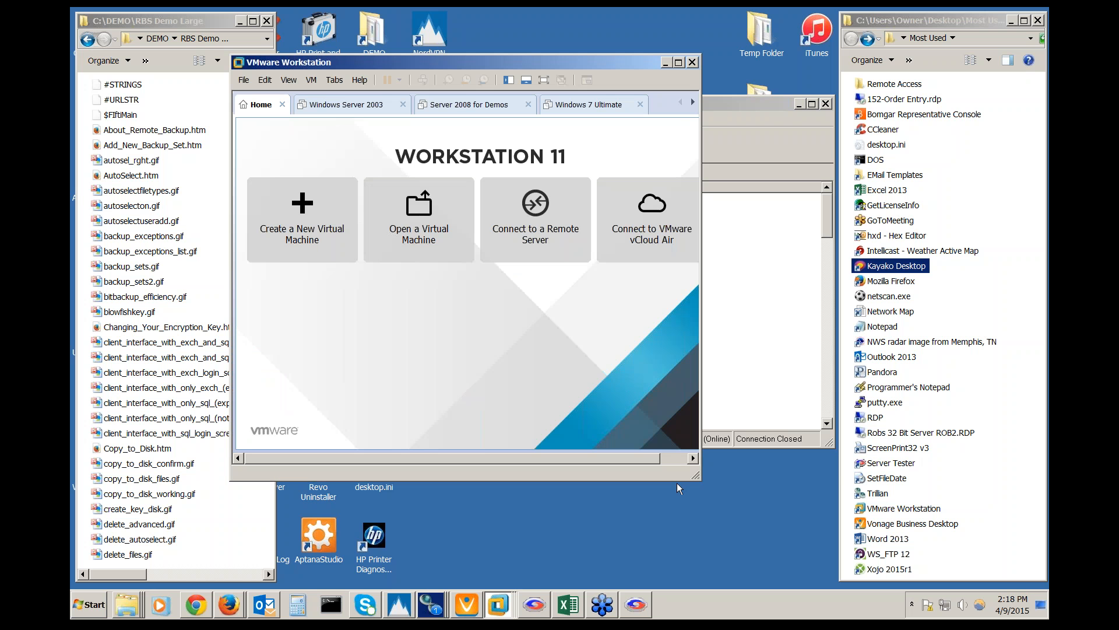
drag(696, 476, 843, 476)
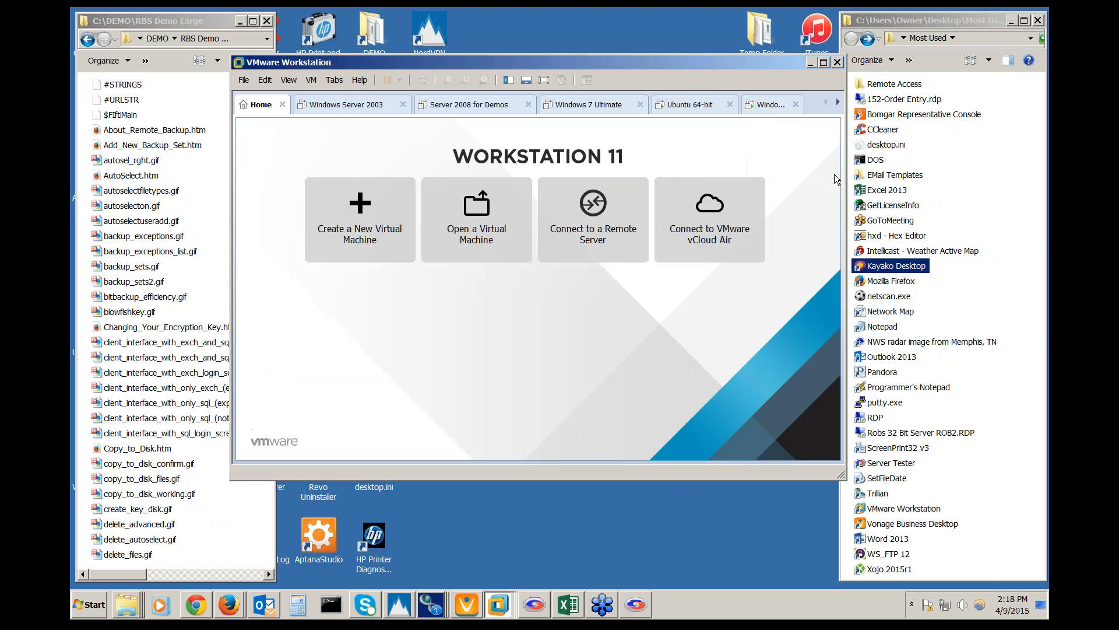
click(771, 106)
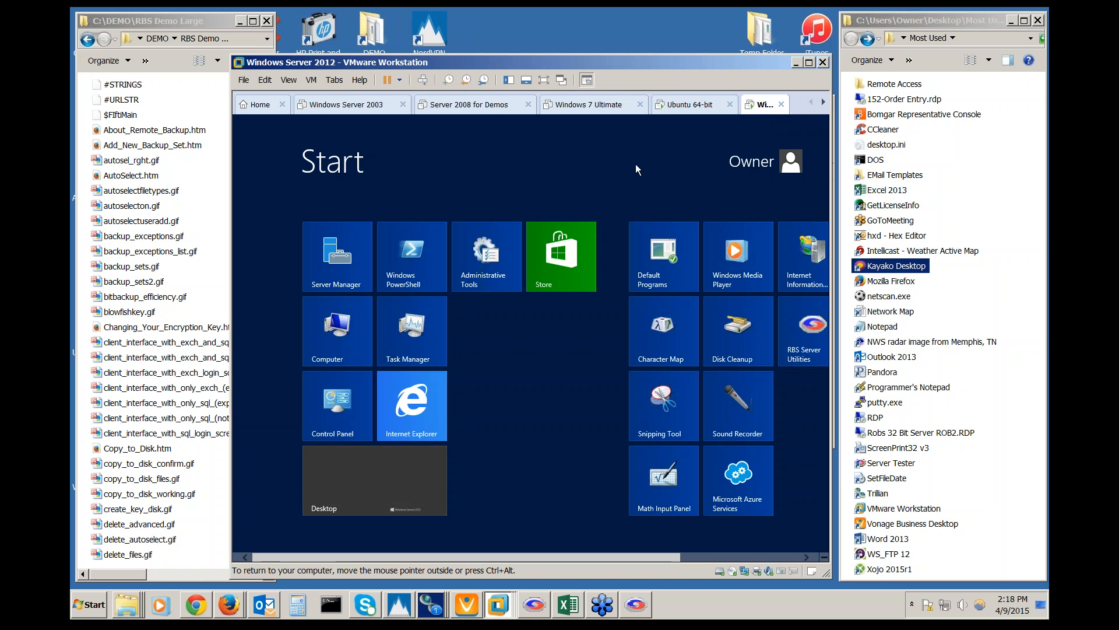
click(679, 105)
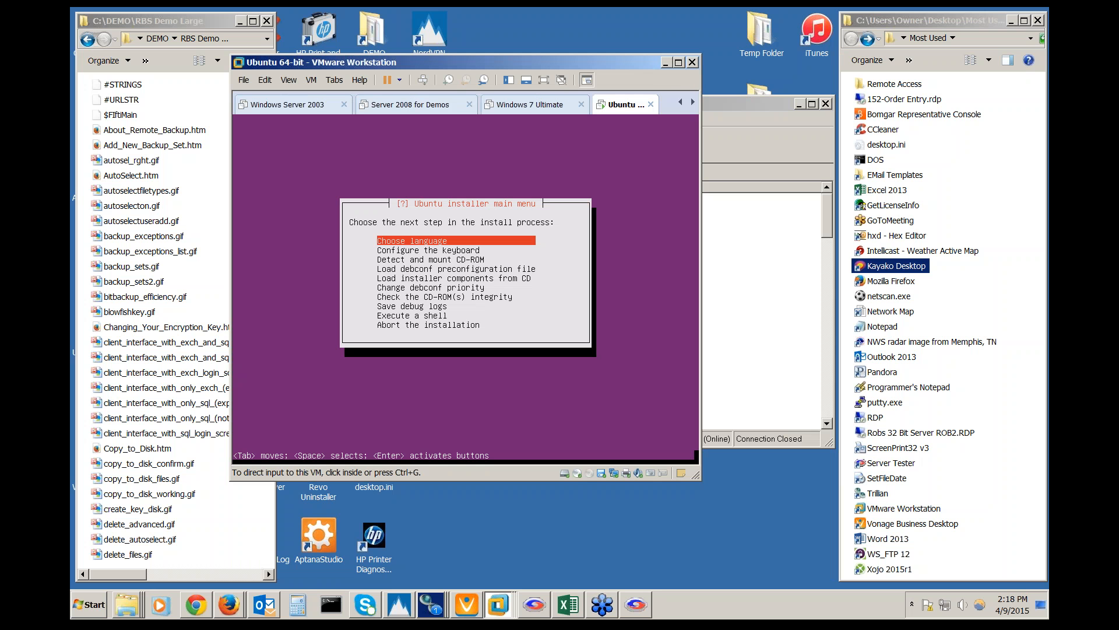
click(665, 61)
click(634, 104)
drag(633, 104, 631, 100)
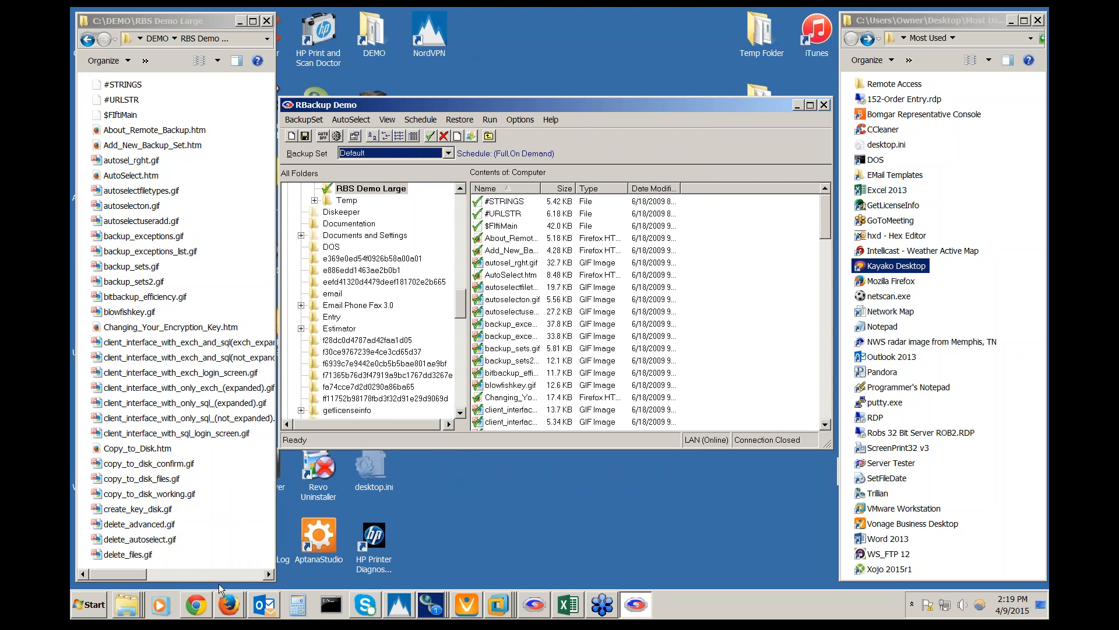
click(196, 607)
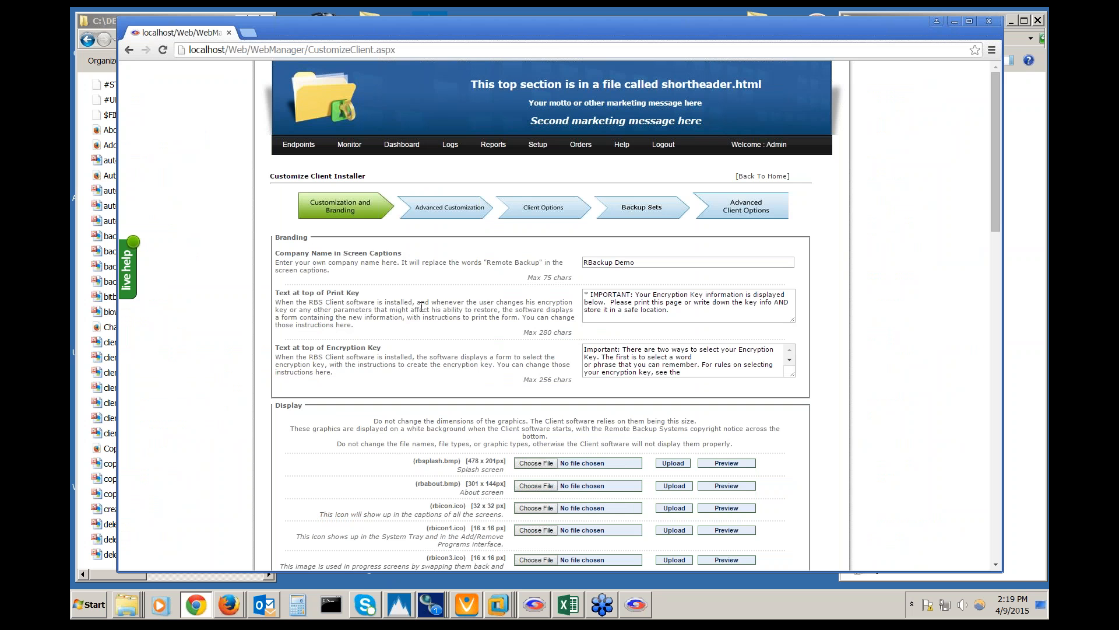
Bring the CustomizeClient.aspx branding page showing RBackup Demo as company name to the front
drag(561, 32, 558, 29)
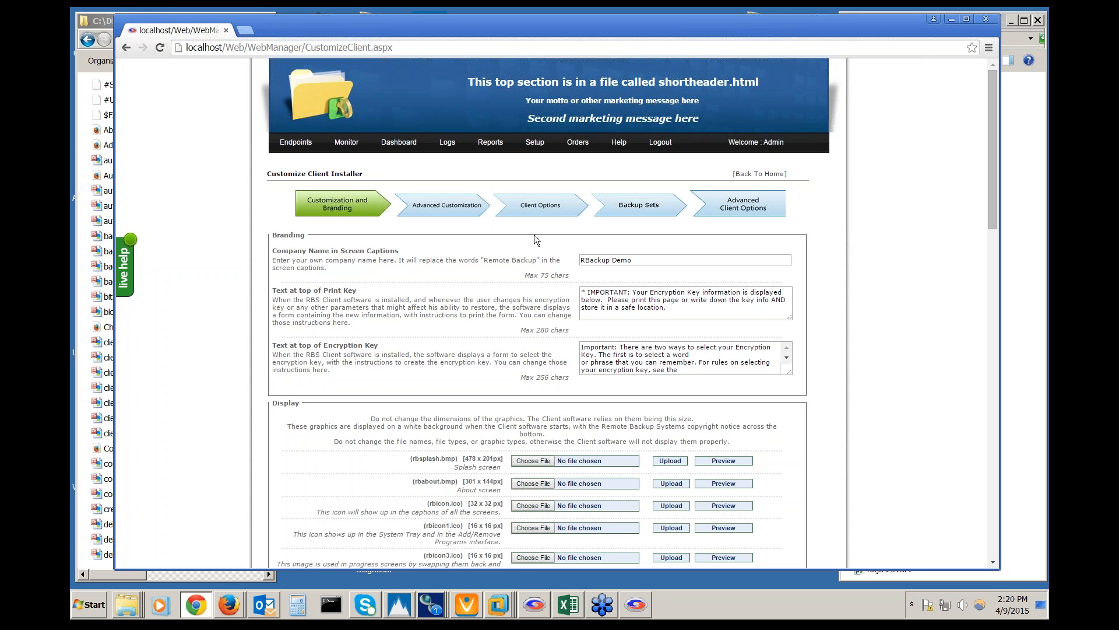
mouse_move(540, 147)
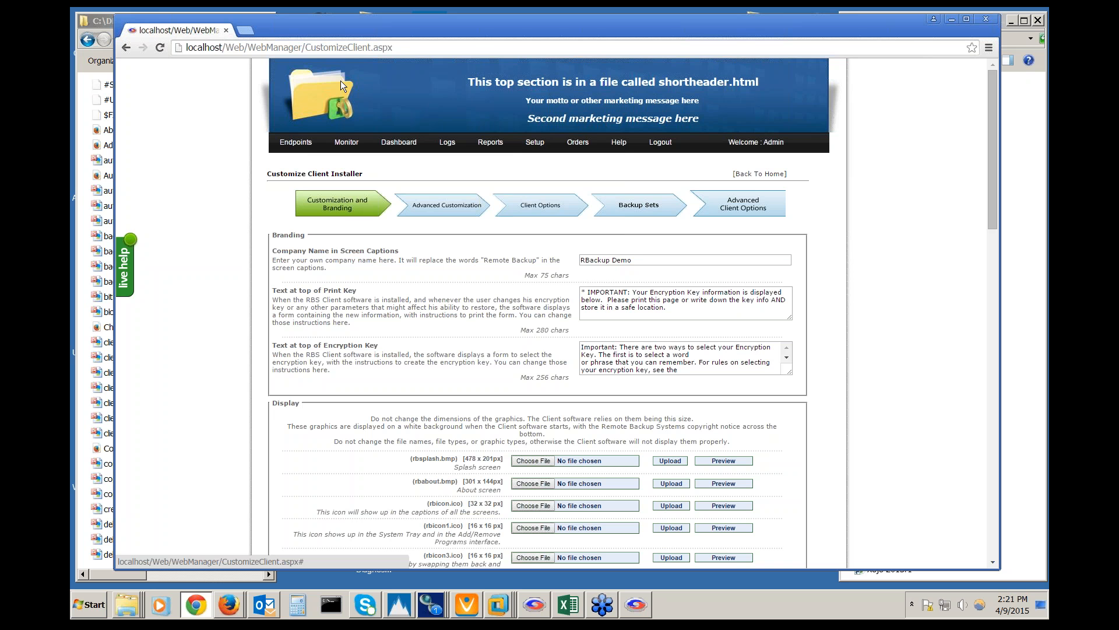
In a new tab, go to localhost/Web and show the Buy Now product list
click(246, 31)
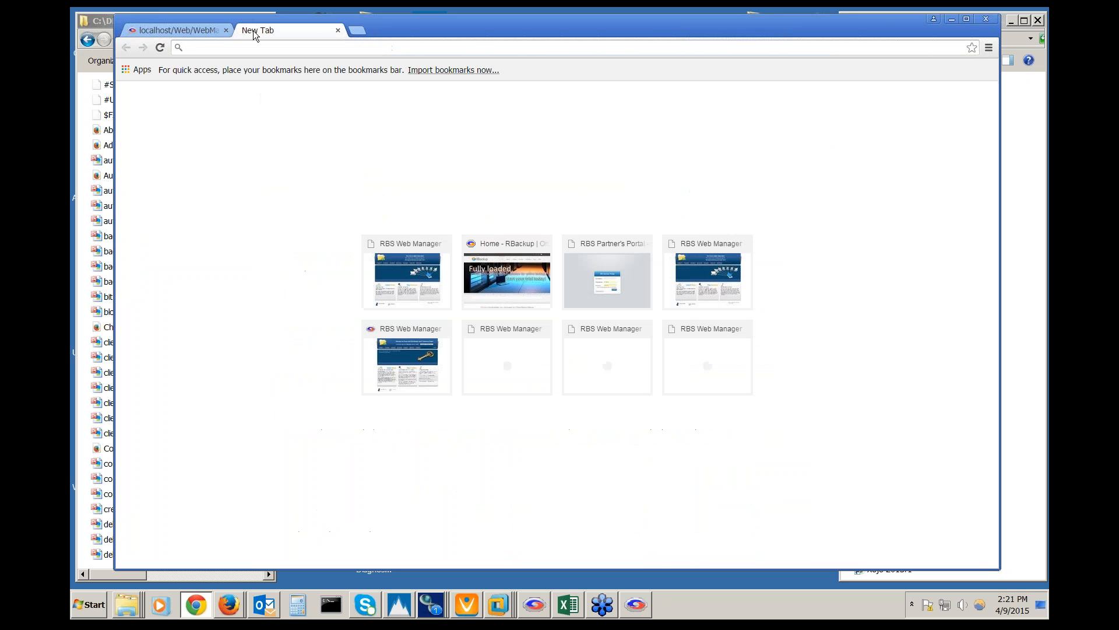
text(localhost/Web)
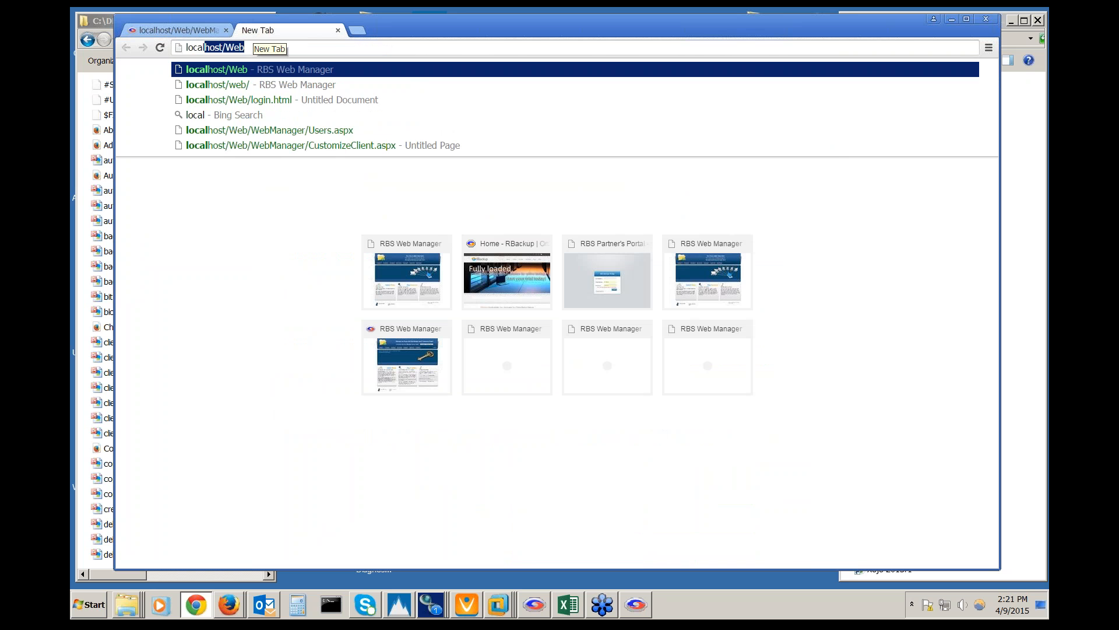
key(Return)
click(427, 145)
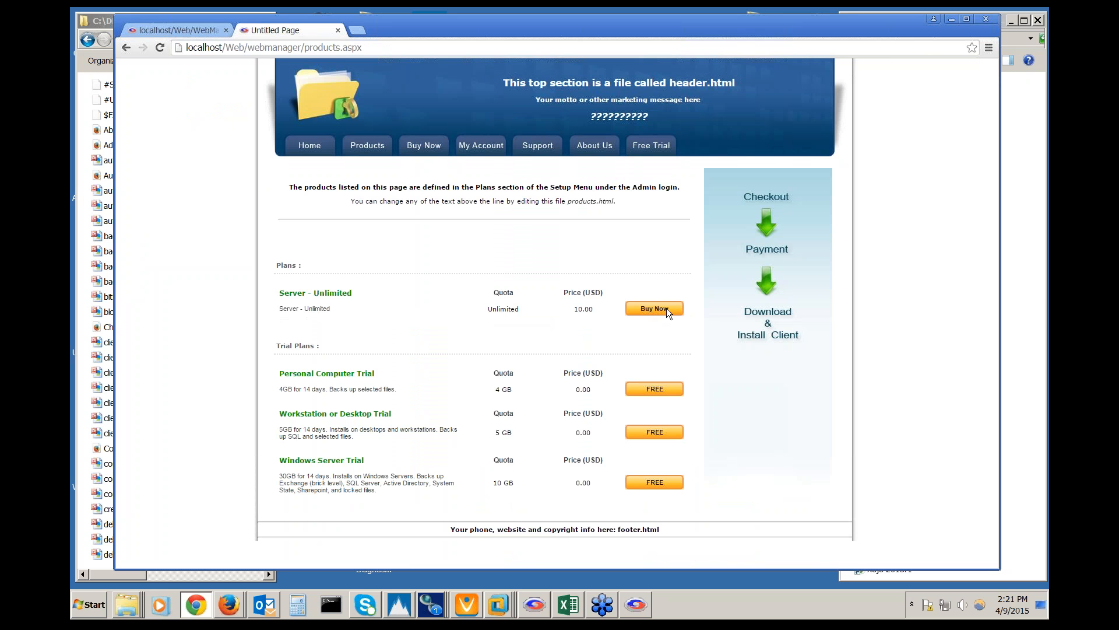
Open the 10.00 USD Server - Unlimited signup form and read through its fields and EULA
click(666, 307)
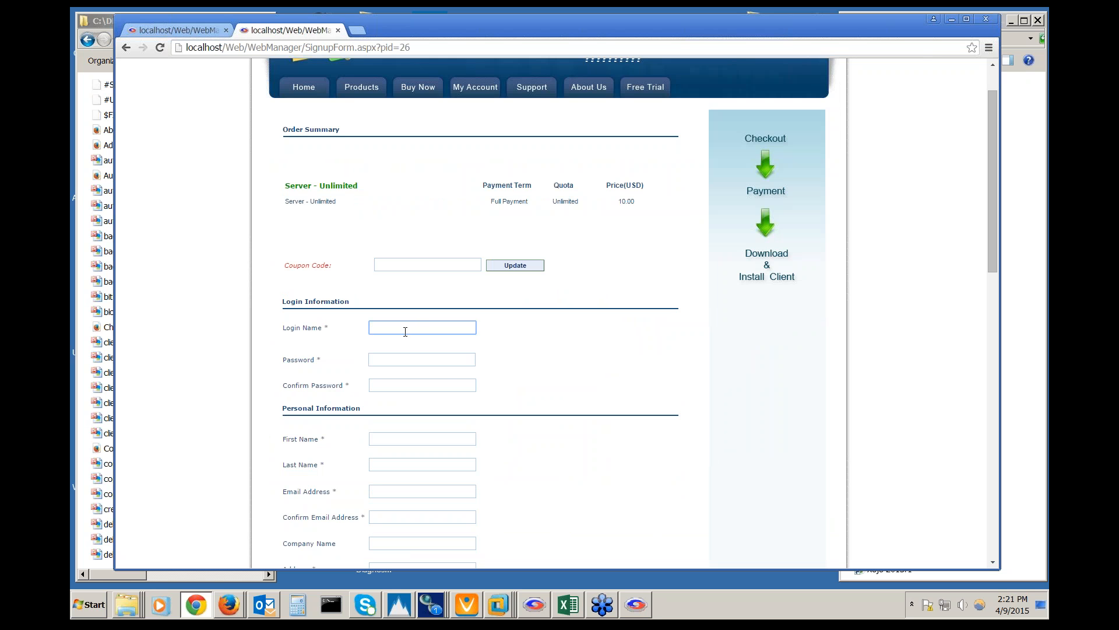
scroll(530, 385, down, 4)
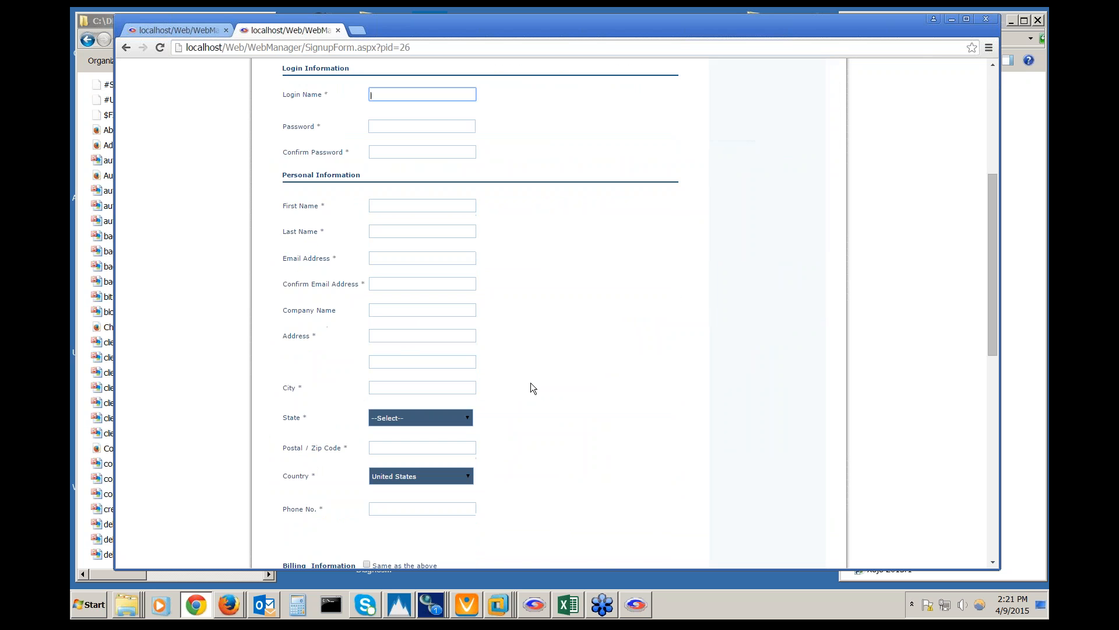
scroll(552, 377, down, 6)
scroll(551, 377, down, 2)
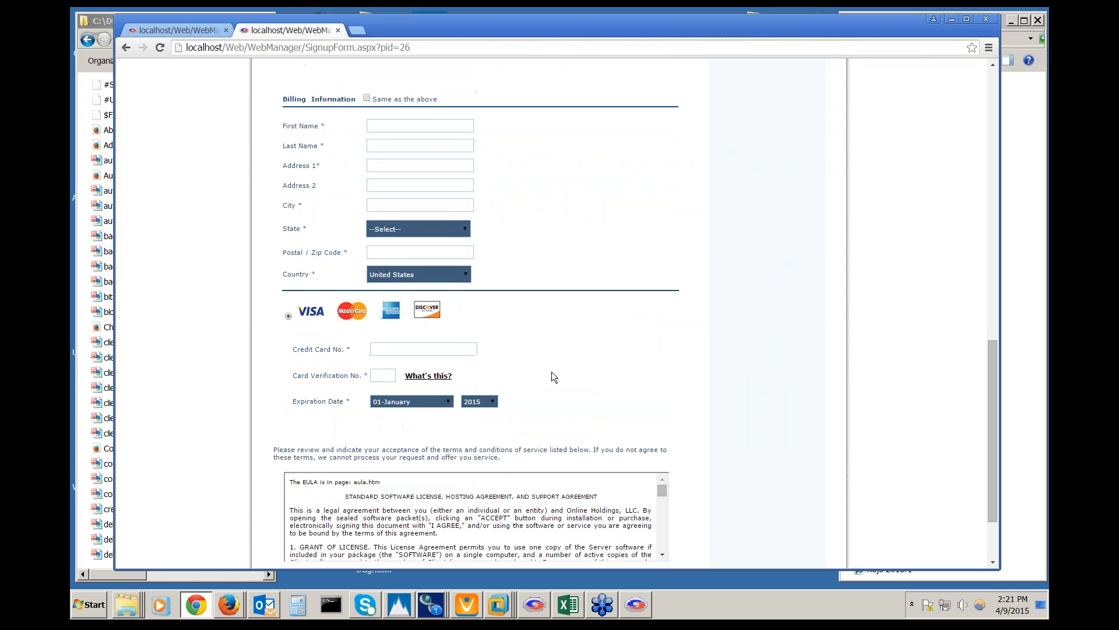
scroll(536, 217, down, 1)
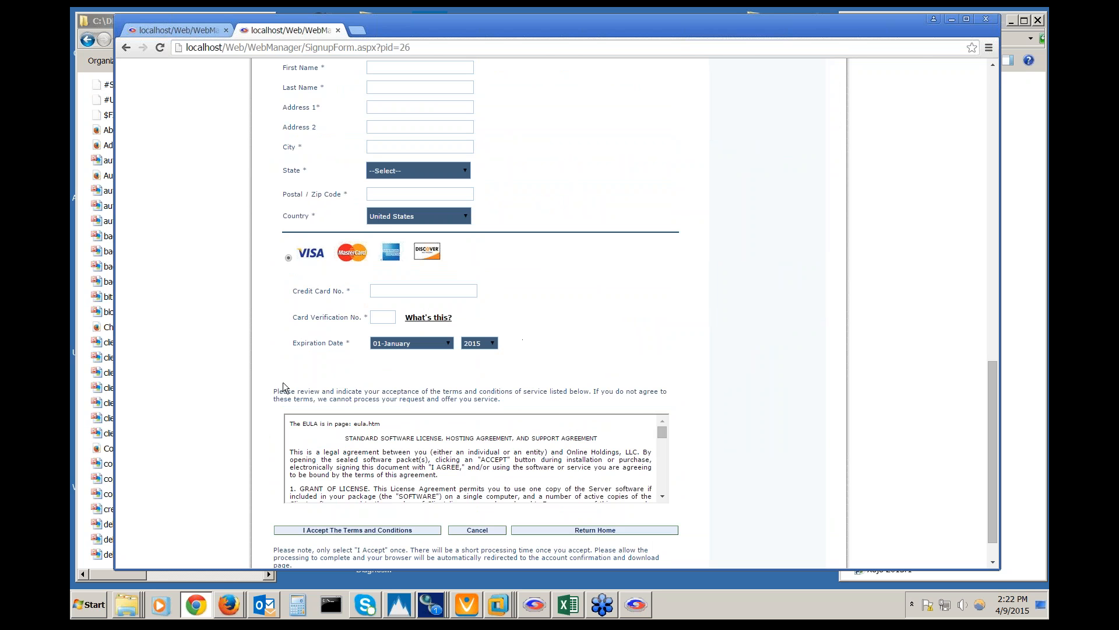
scroll(285, 388, down, 1)
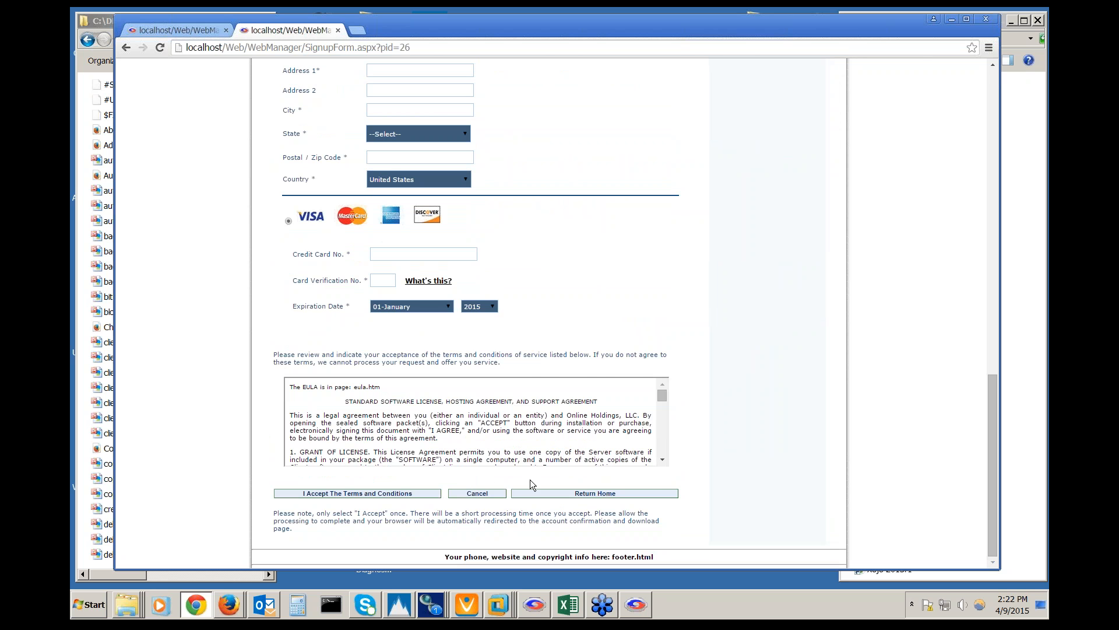
scroll(465, 445, down, 10)
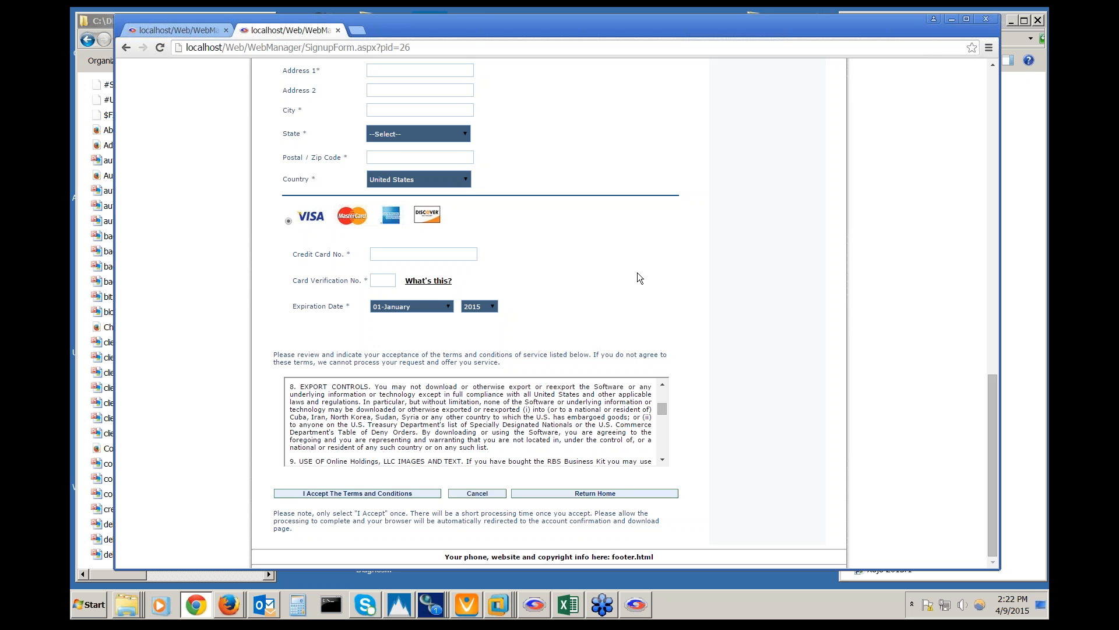
scroll(638, 272, up, 15)
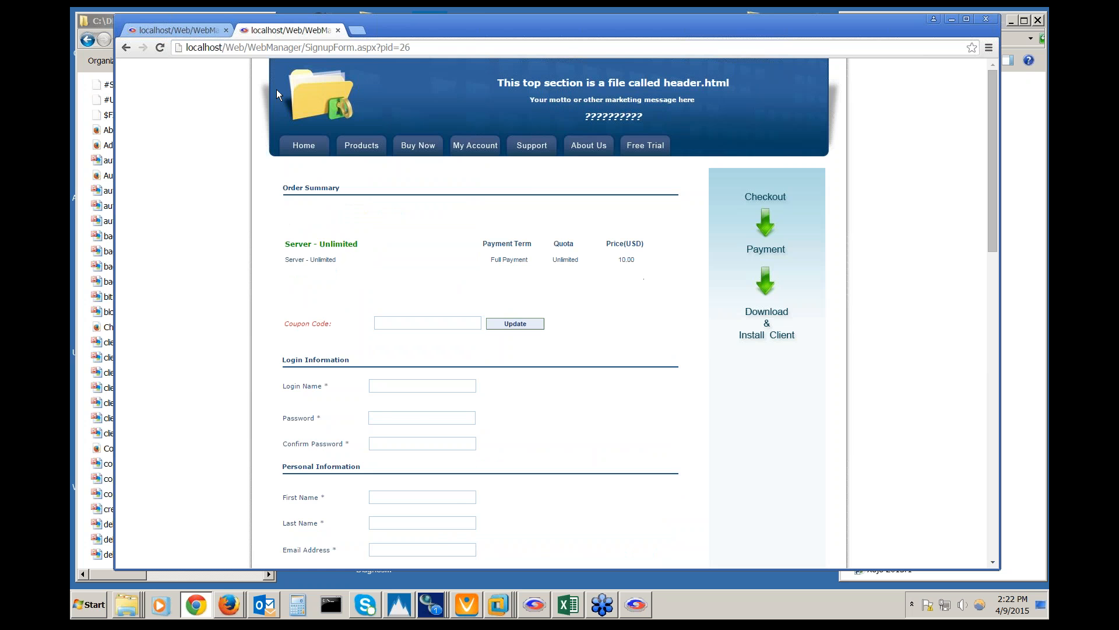
Close the signup tab and open the Server - Unlimited plan for editing in Plans setup
click(338, 30)
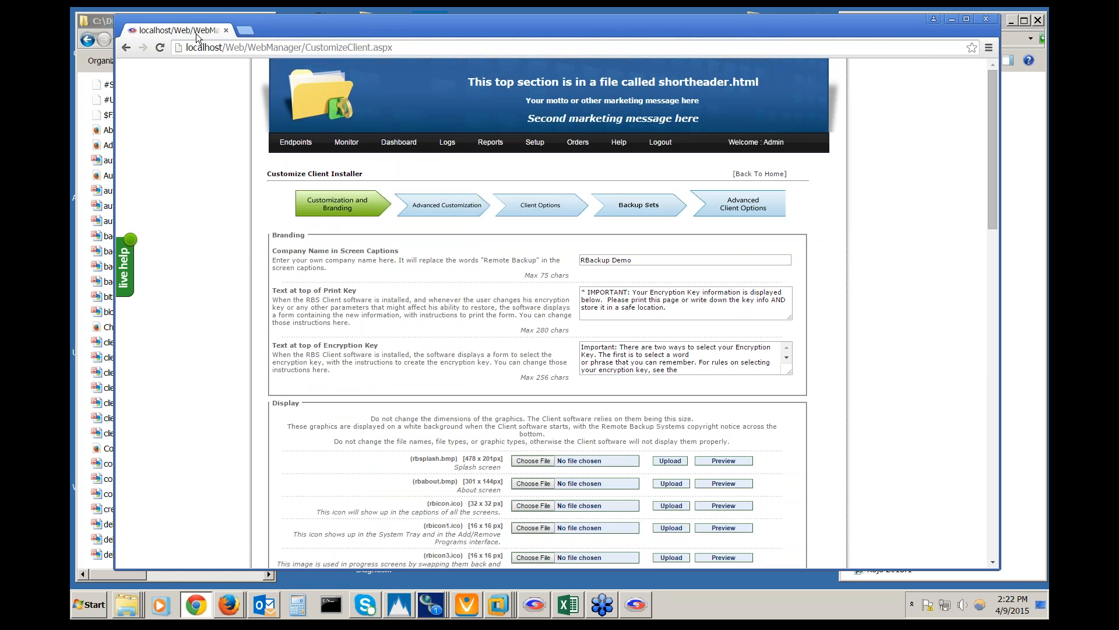
mouse_move(533, 141)
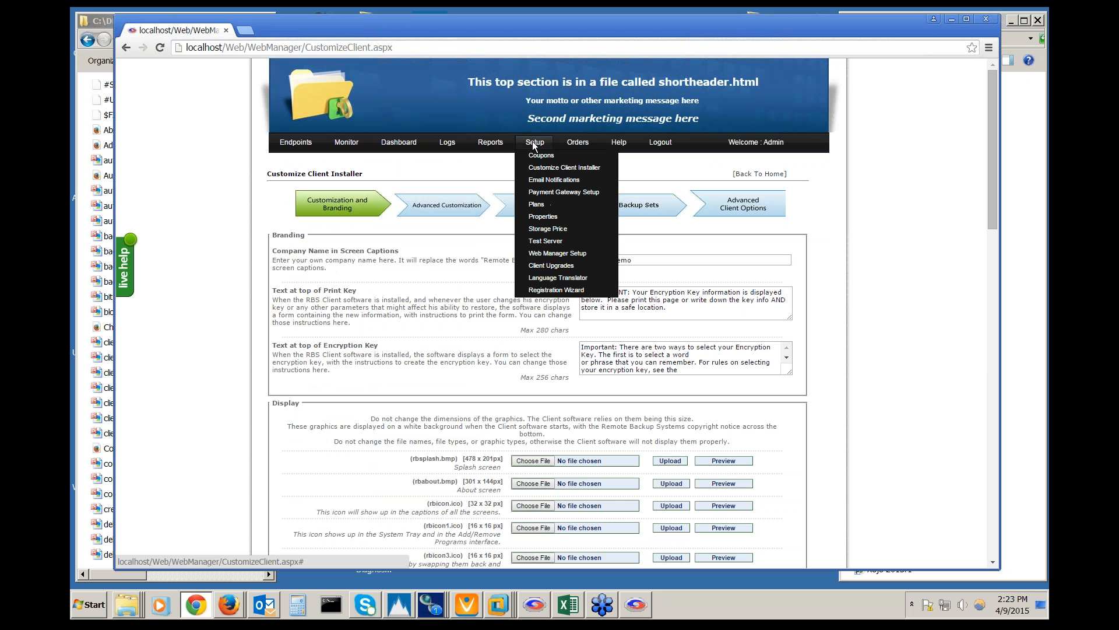
click(543, 204)
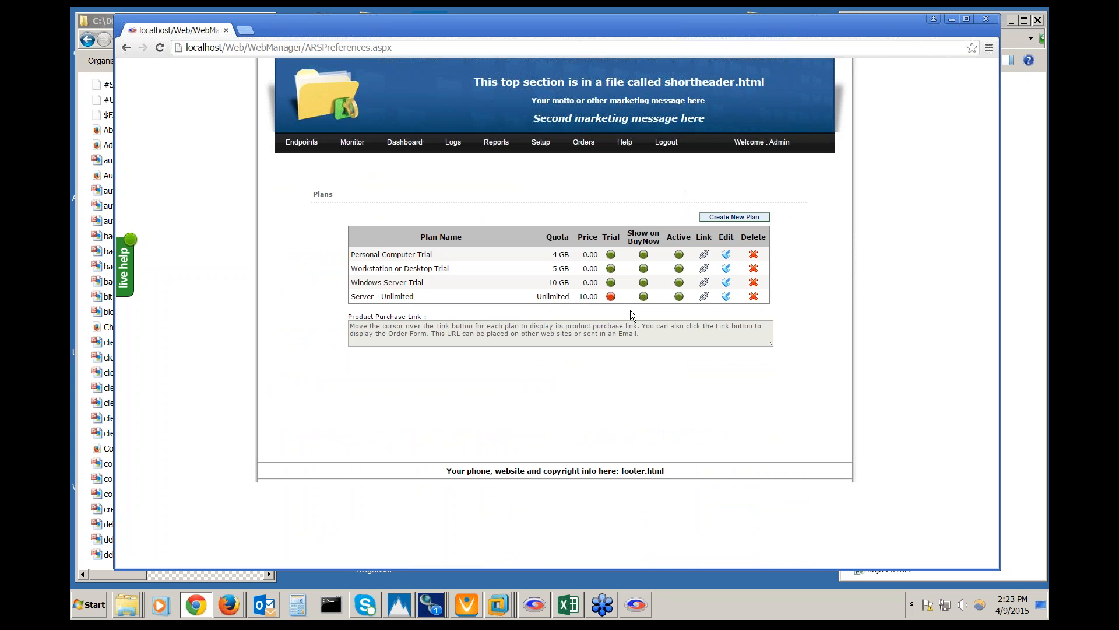
click(725, 297)
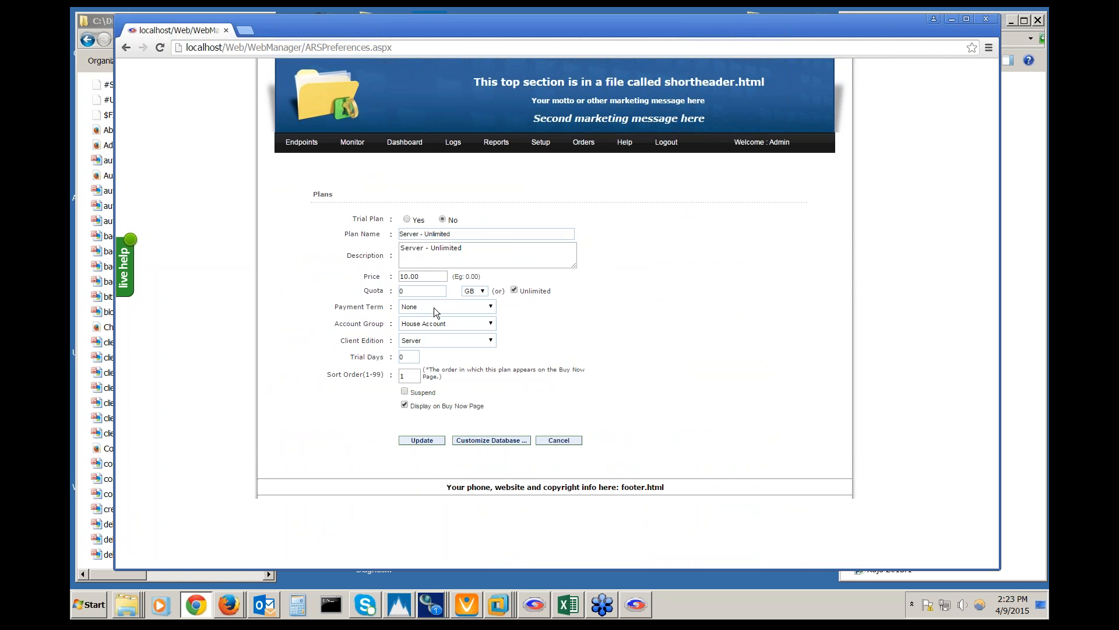
Keep House Account as the plan's account group and go back to the Plans list
click(491, 323)
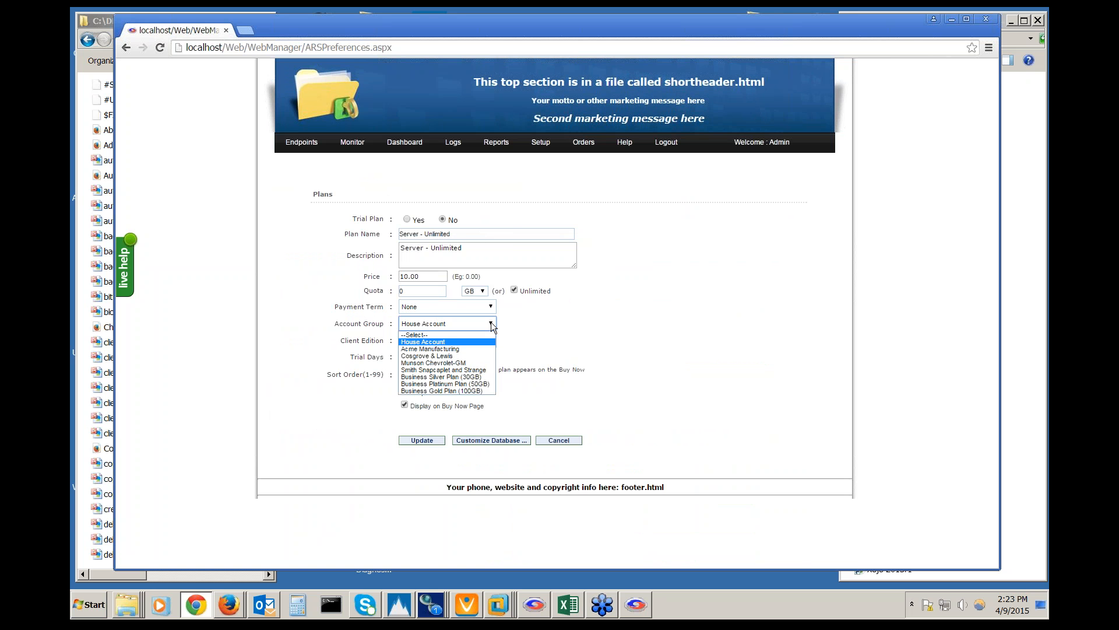
click(492, 323)
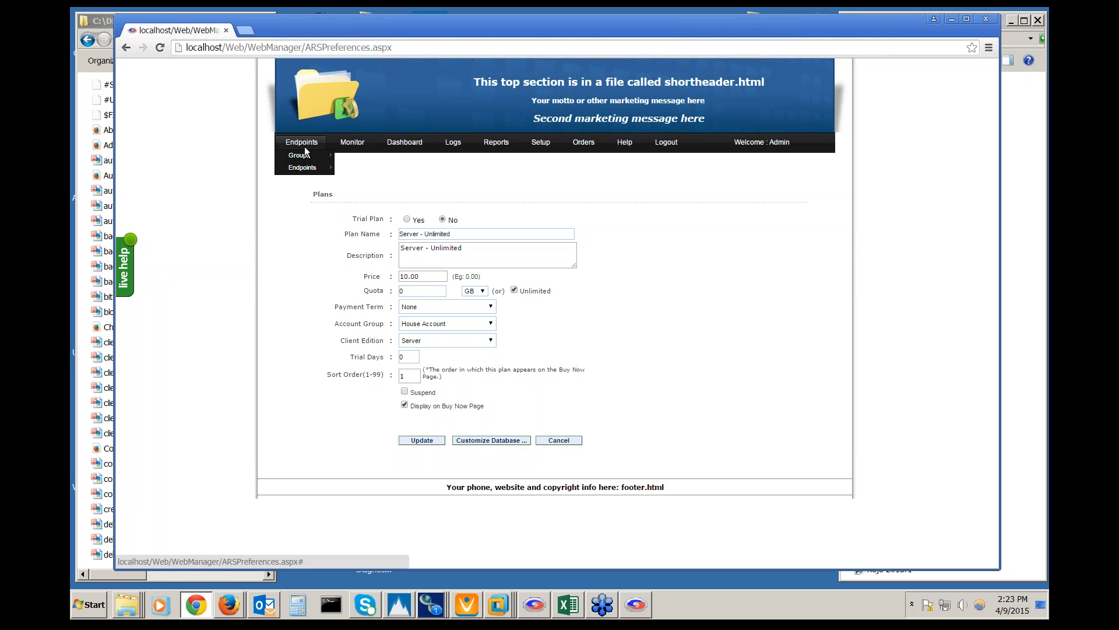
click(125, 49)
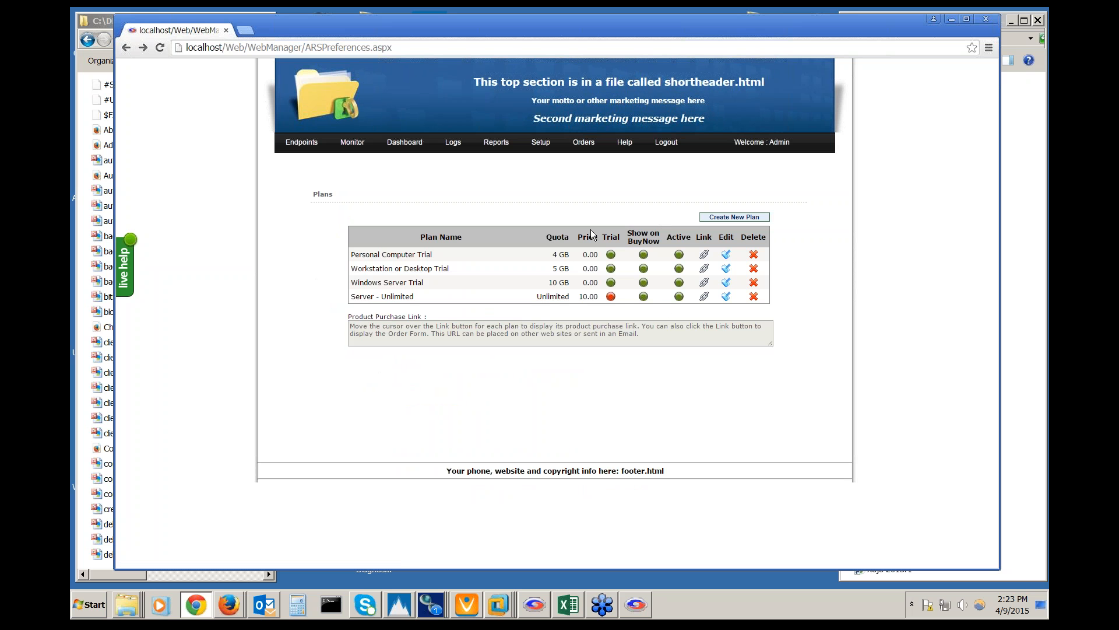
Open the Personal Computer Trial plan's edit form (price 0, 4 GB quota, 14 trial days)
click(727, 257)
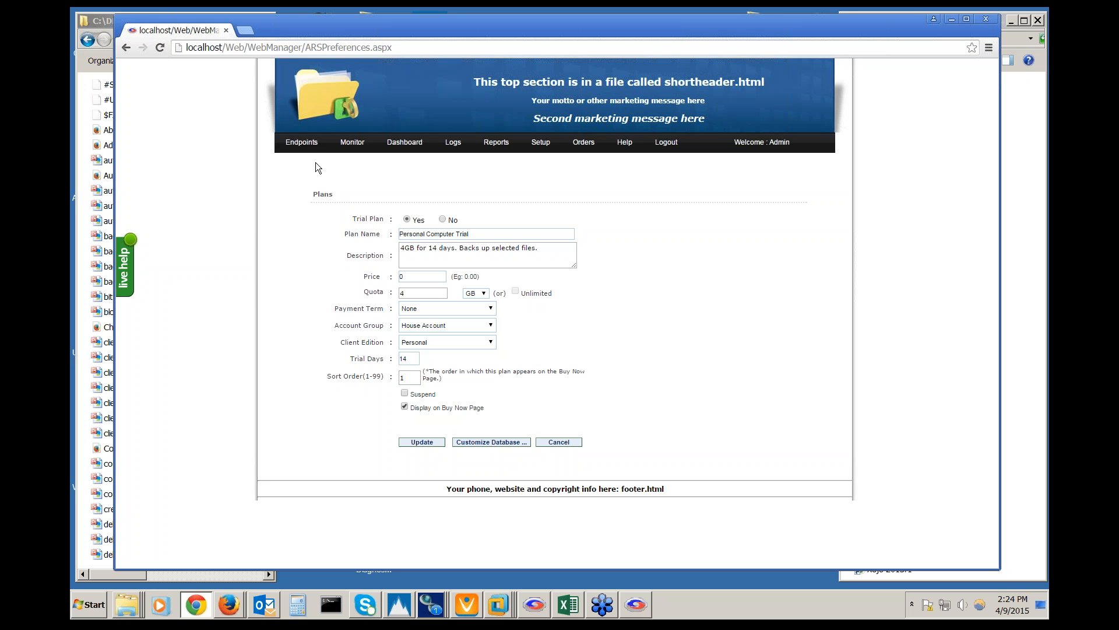
mouse_move(317, 144)
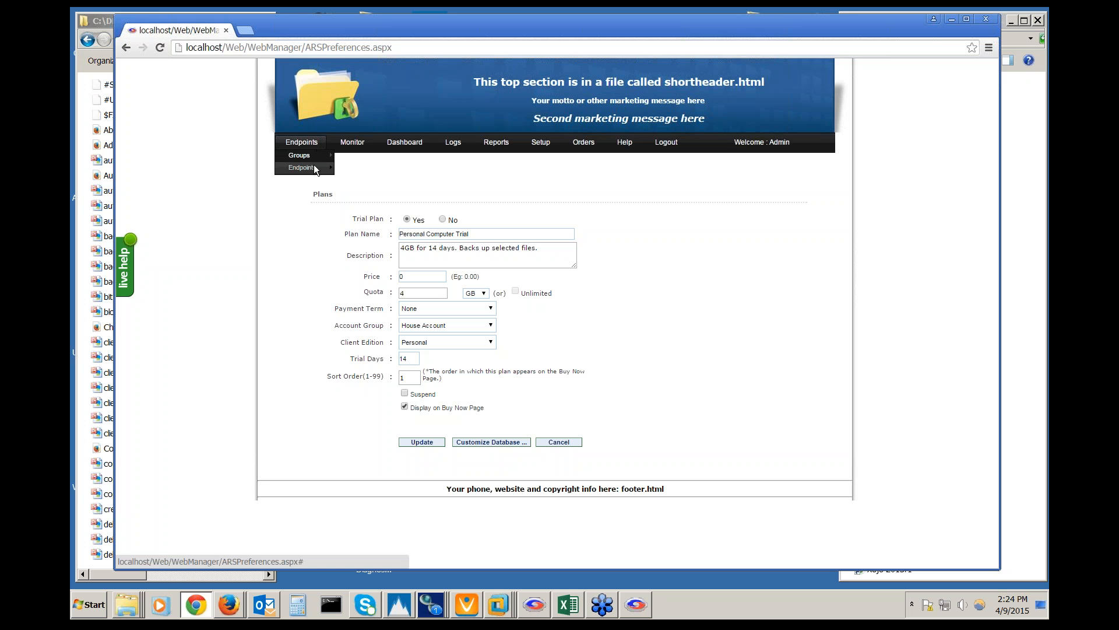
mouse_move(313, 169)
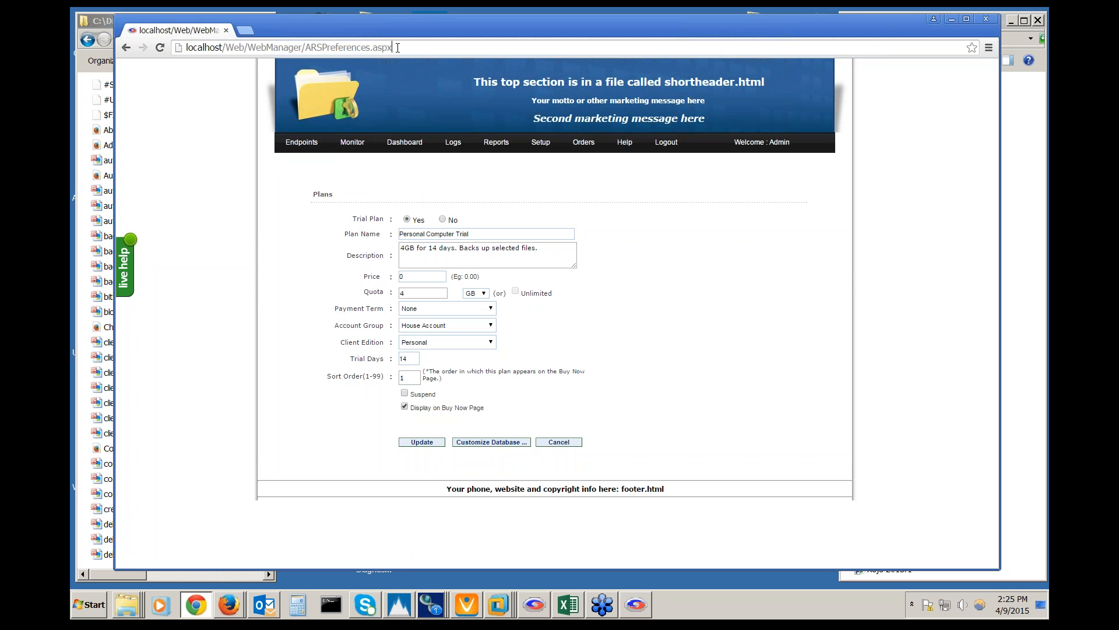
drag(397, 47, 98, 54)
Start a new endpoint named DEMO17 and enter its password
click(352, 167)
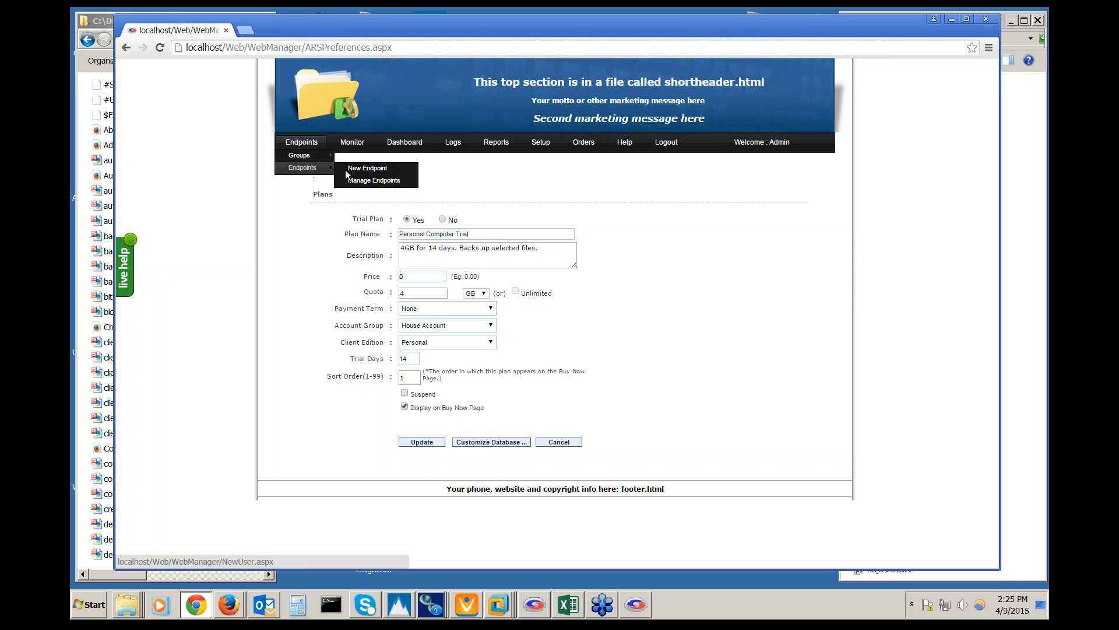
click(378, 171)
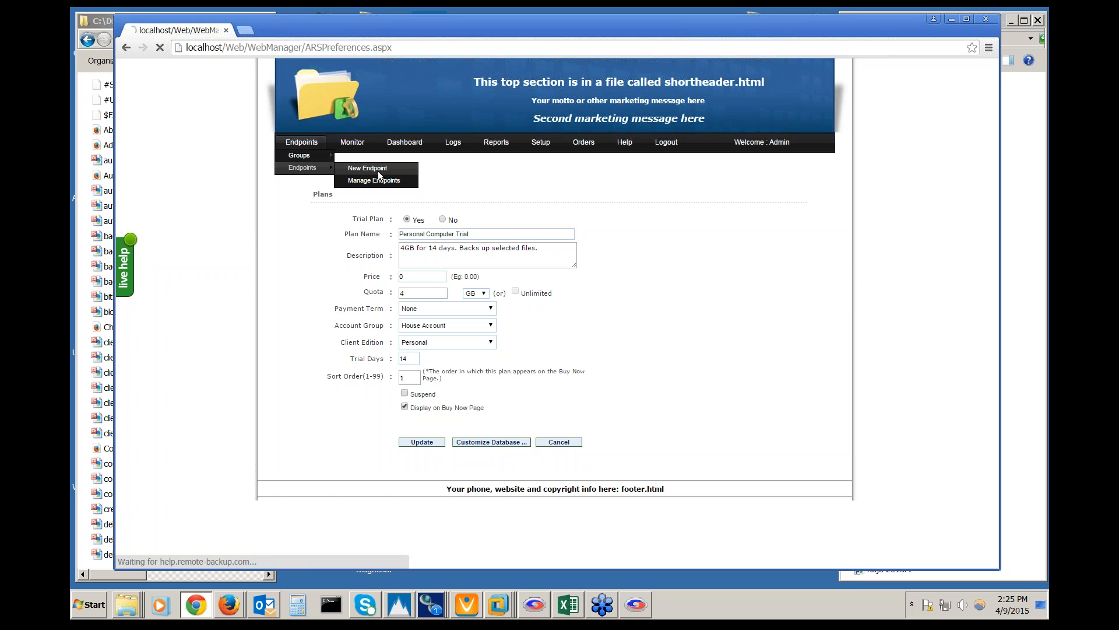
click(520, 218)
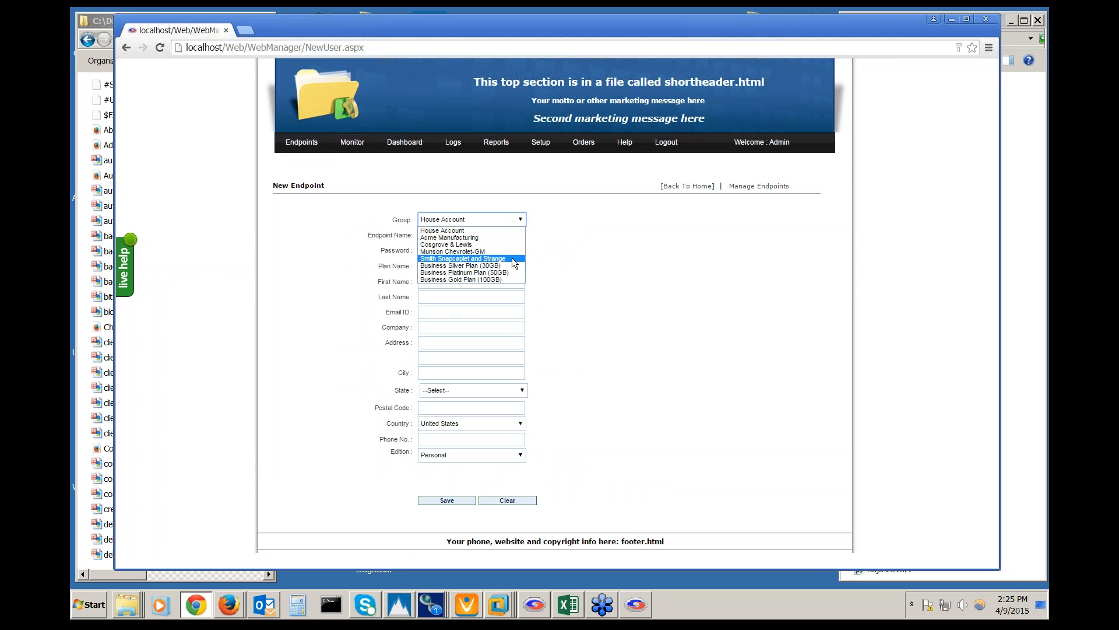
click(512, 258)
click(503, 234)
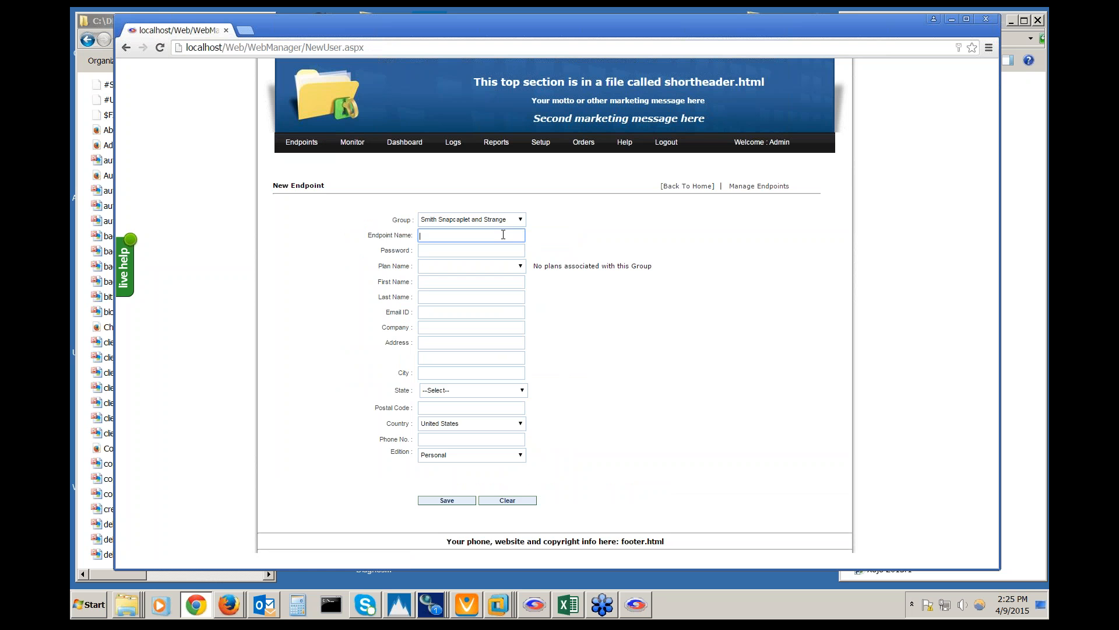
text(DEMO17)
key(Tab)
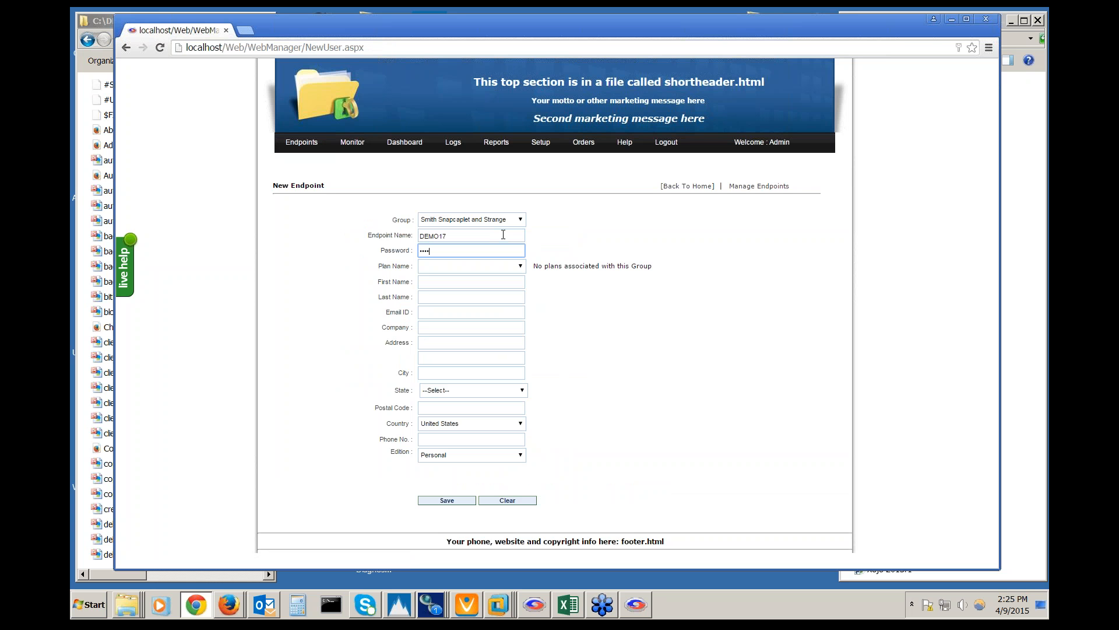
key(Tab)
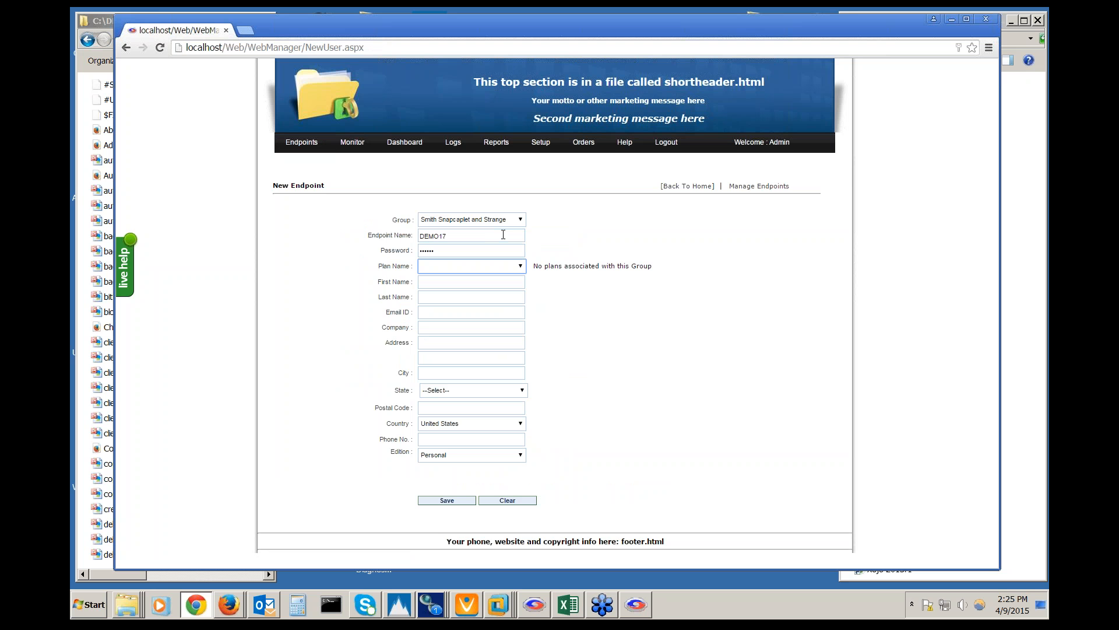
Set the endpoint's group to House Account and plan to Server - Unlimited
click(520, 220)
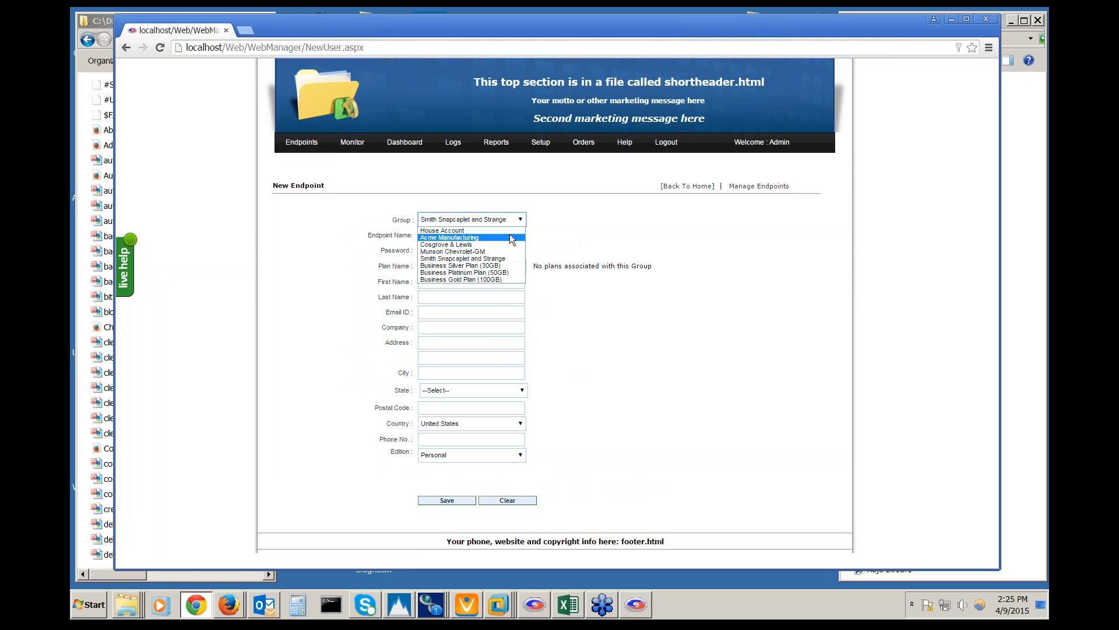
click(509, 232)
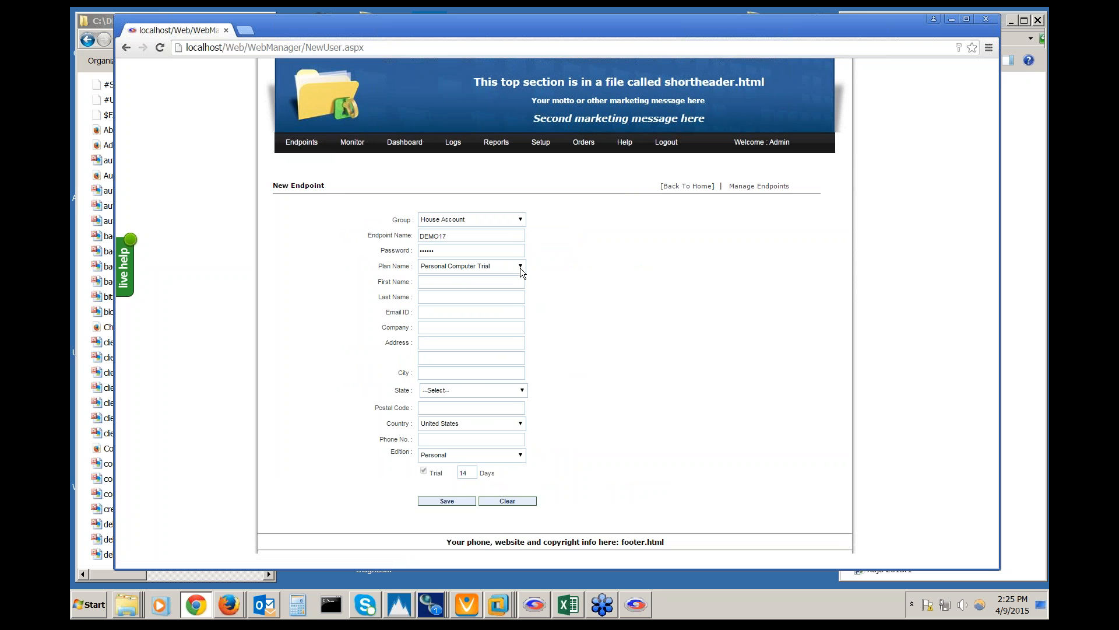
click(520, 267)
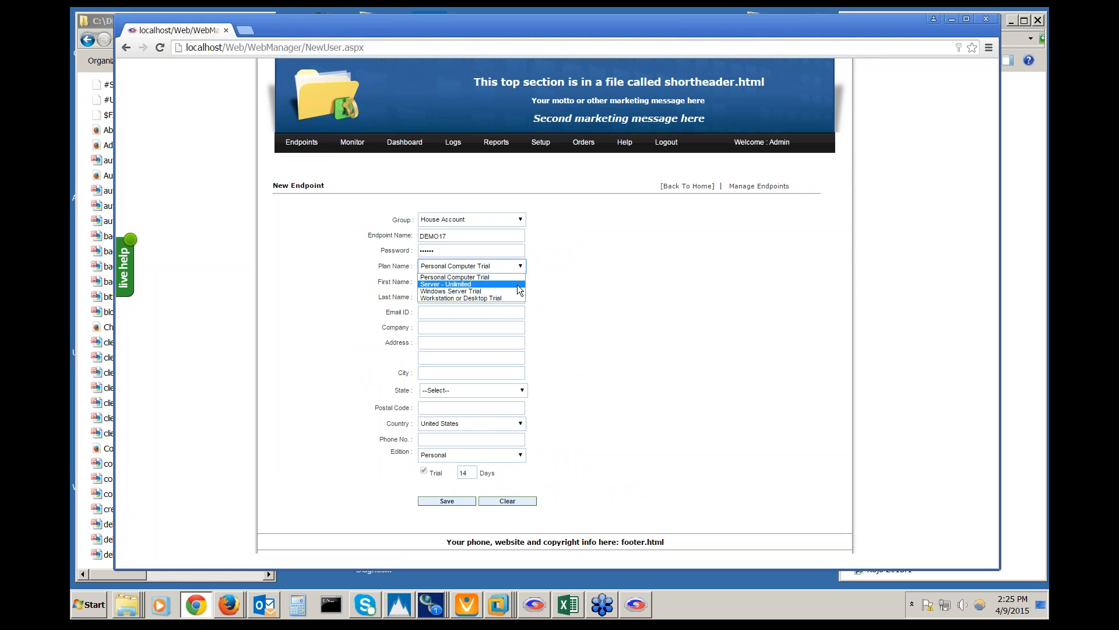
click(516, 284)
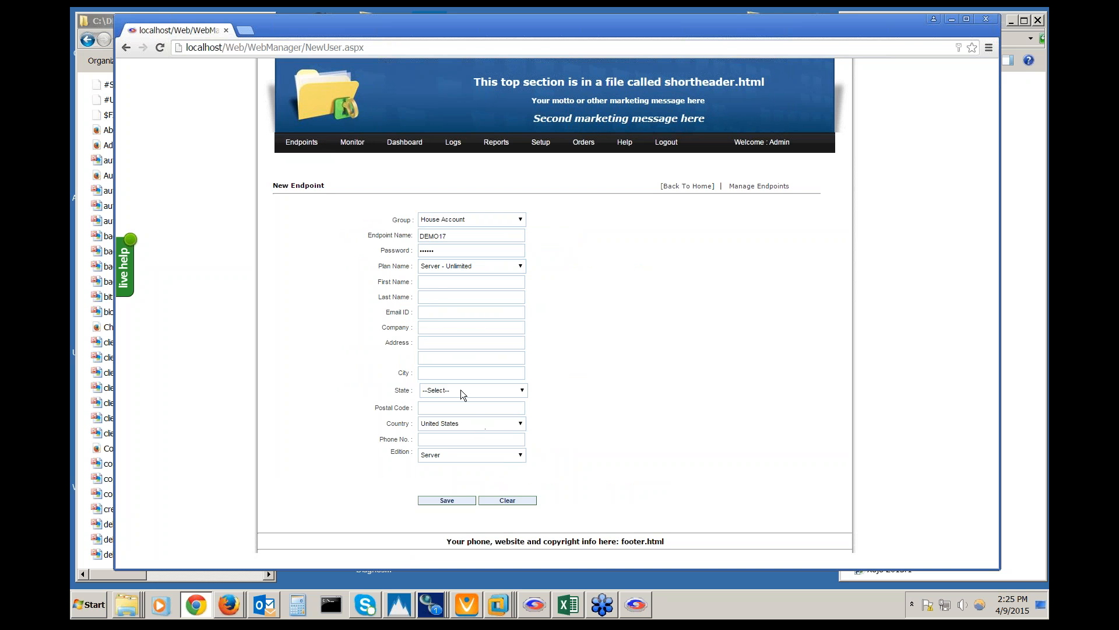
Save endpoint DEMO17 and download its installer setup (13).exe
click(456, 499)
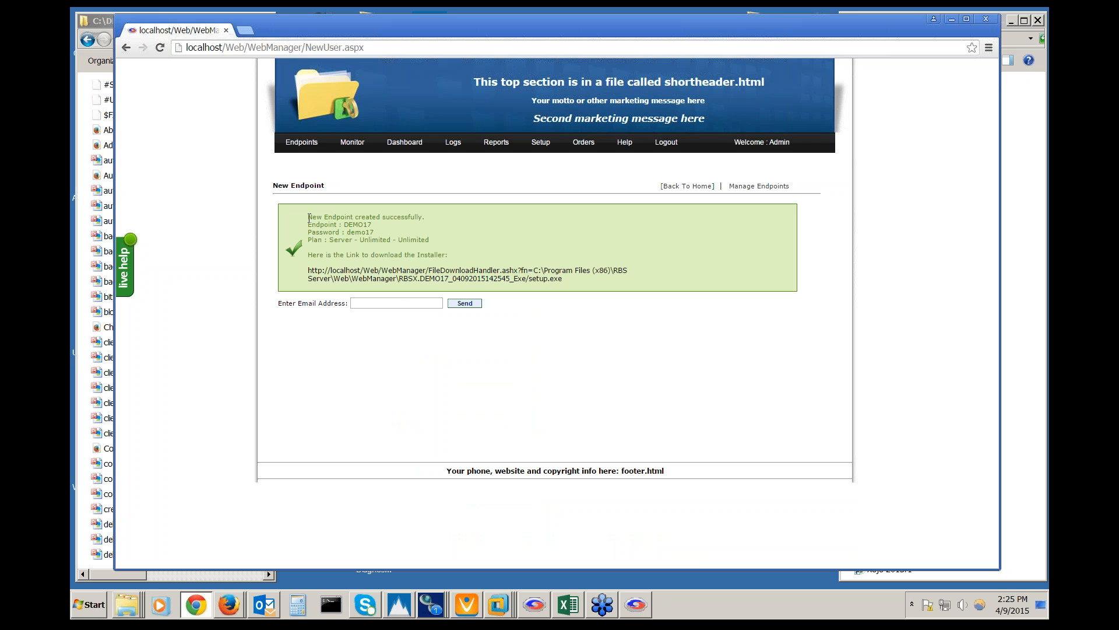
drag(309, 217, 450, 245)
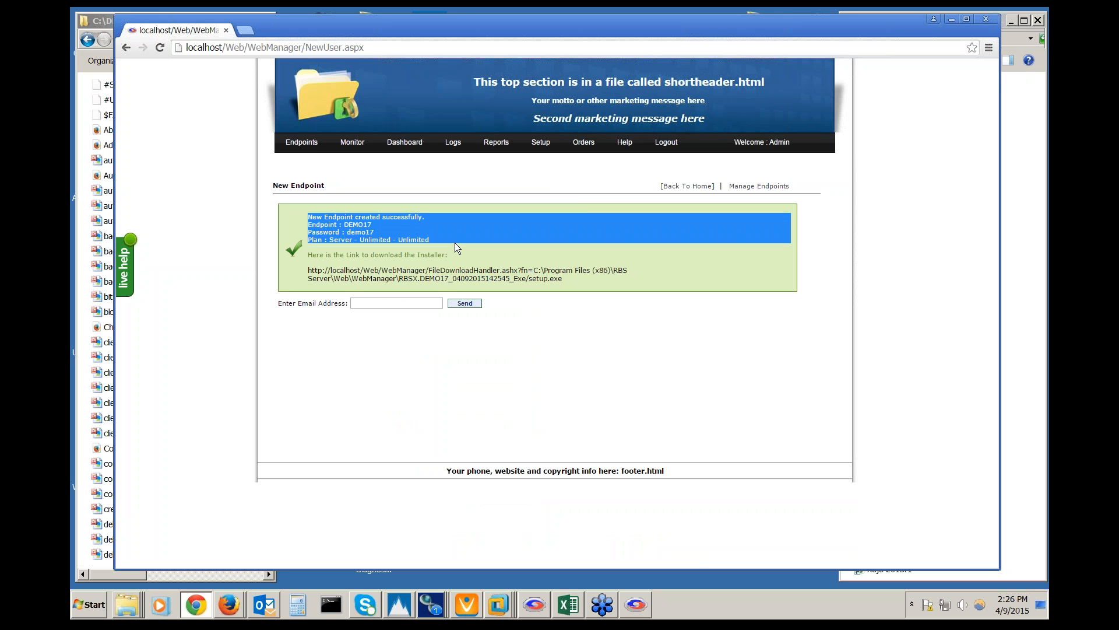
click(497, 365)
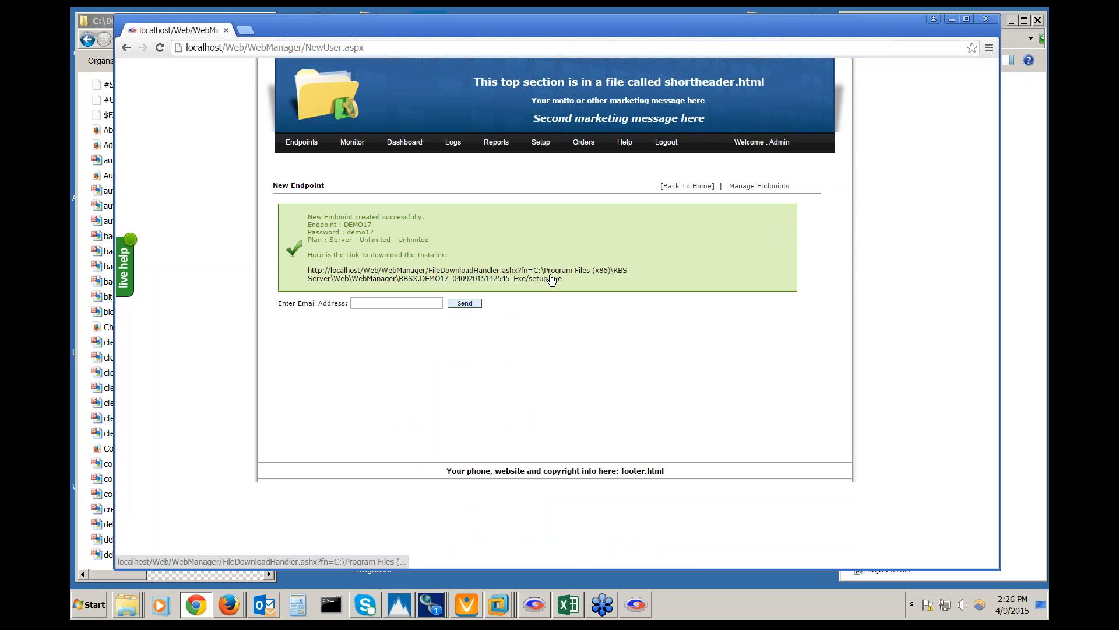
click(494, 278)
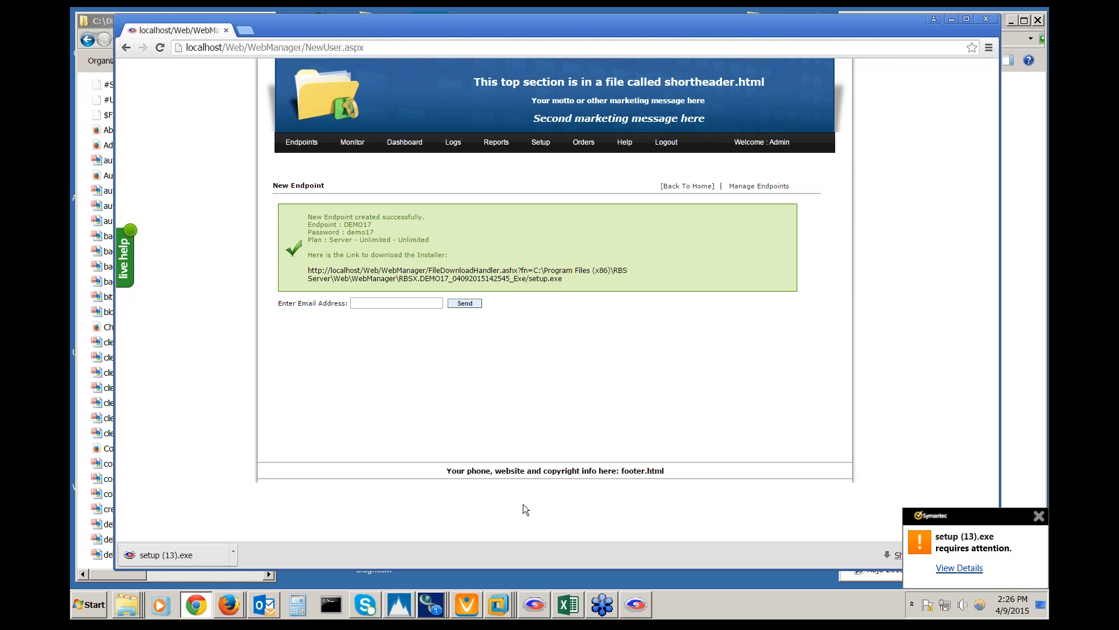
Go back and open Manage Endpoints to confirm DEMO17 is listed
click(126, 48)
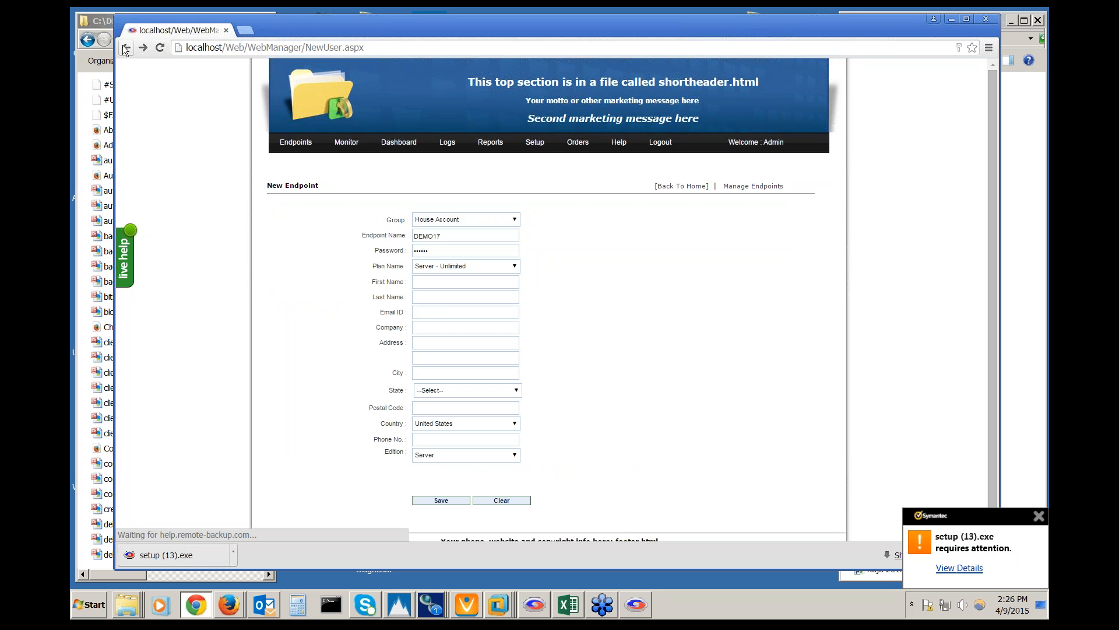
scroll(271, 316, down, 1)
scroll(271, 316, up, 1)
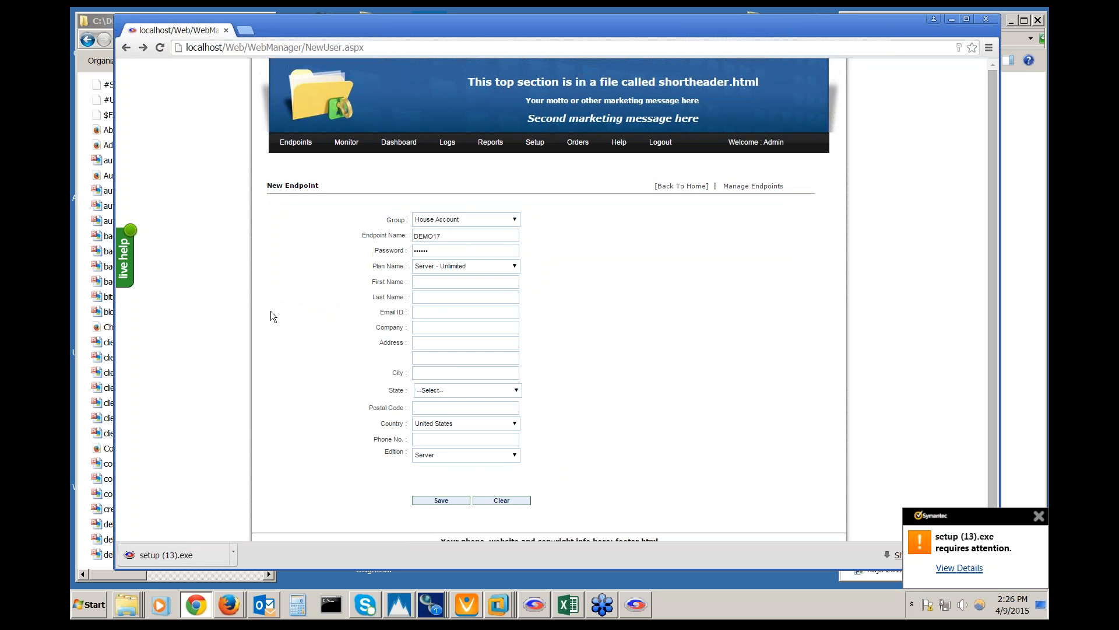
mouse_move(317, 145)
mouse_move(310, 168)
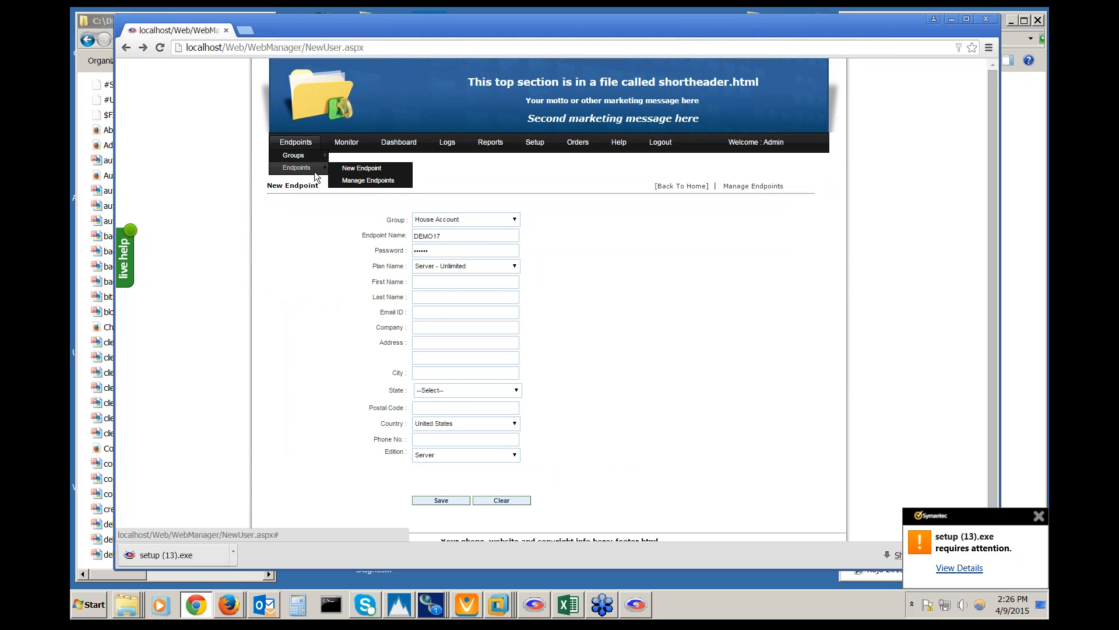
click(362, 183)
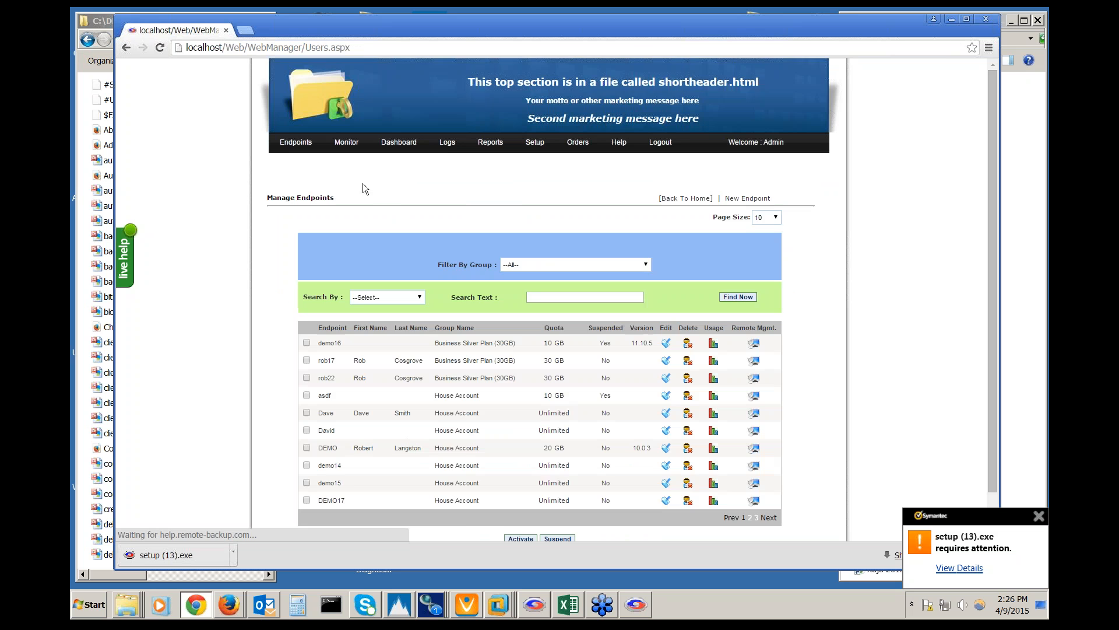
Open an existing endpoint's details: Server - Unlimited plan, 0 files, no backup sessions
scroll(363, 183, down, 3)
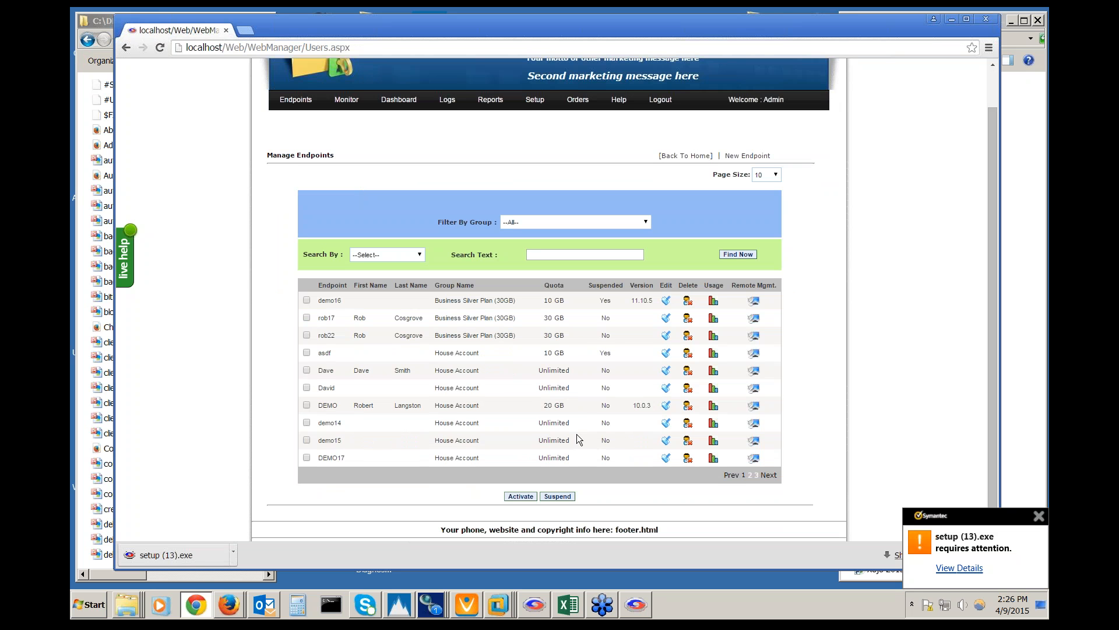
click(664, 389)
scroll(510, 414, down, 3)
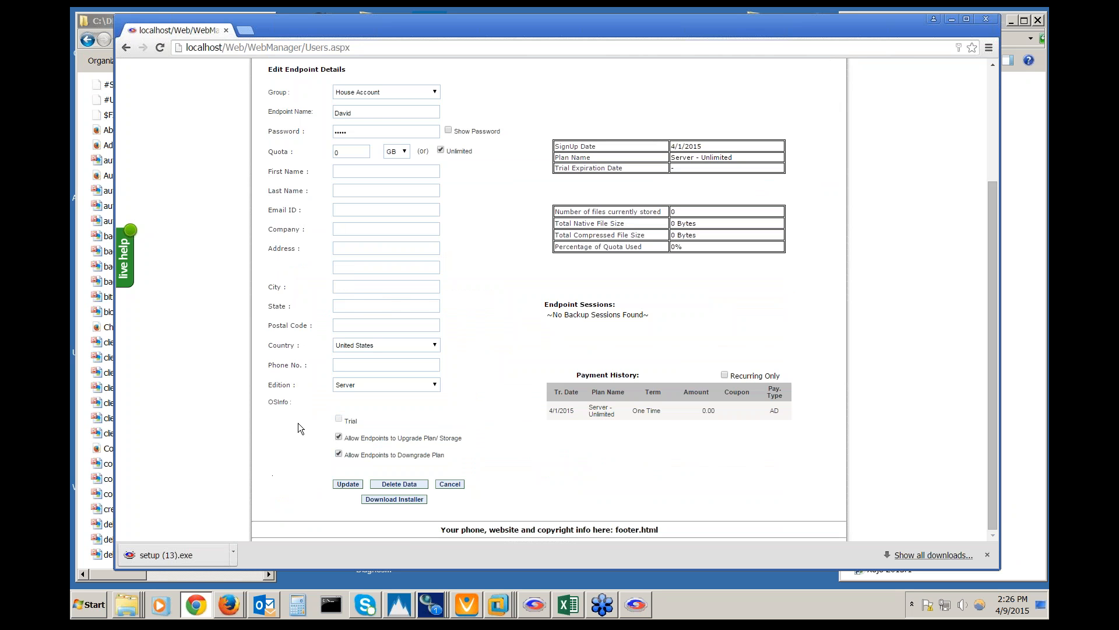
scroll(299, 429, up, 3)
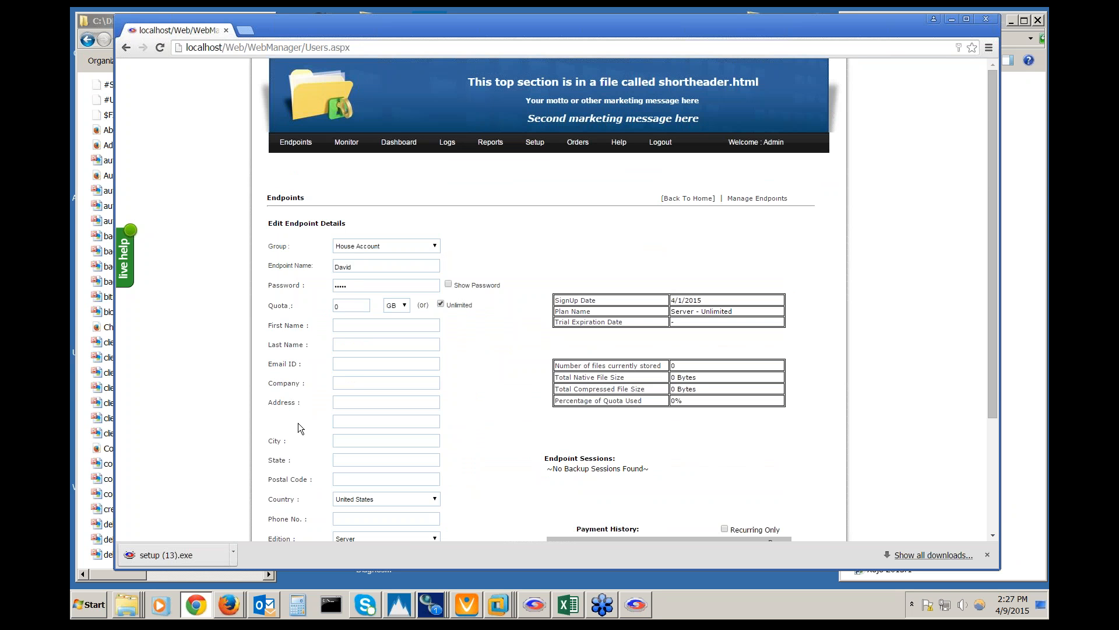
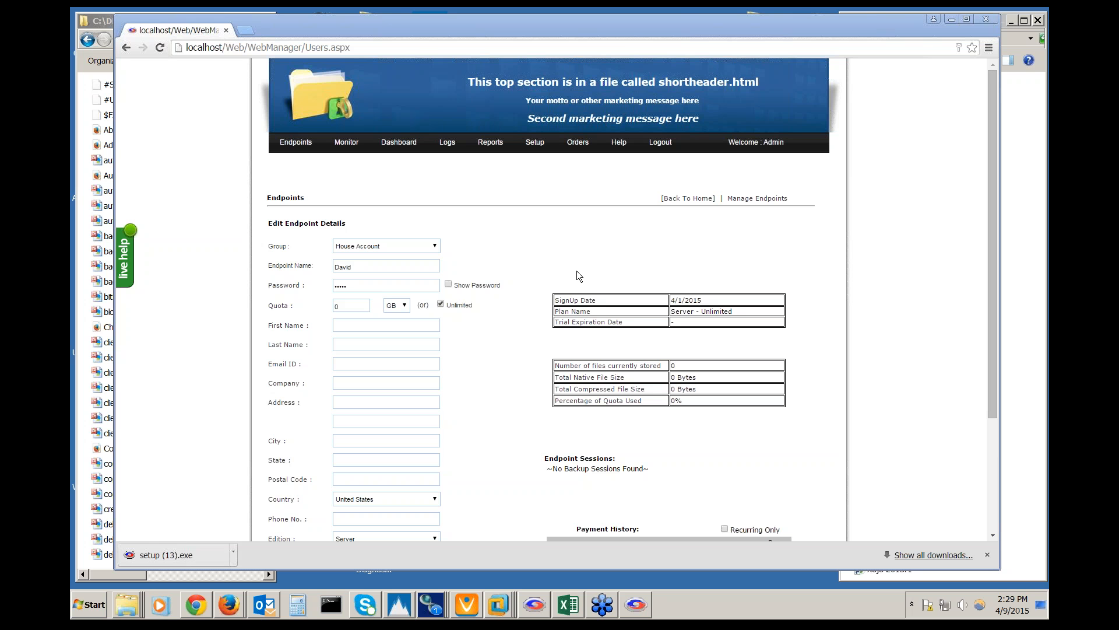
Open a new blank Chrome tab beside the Users.aspx endpoint details tab
scroll(522, 264, down, 2)
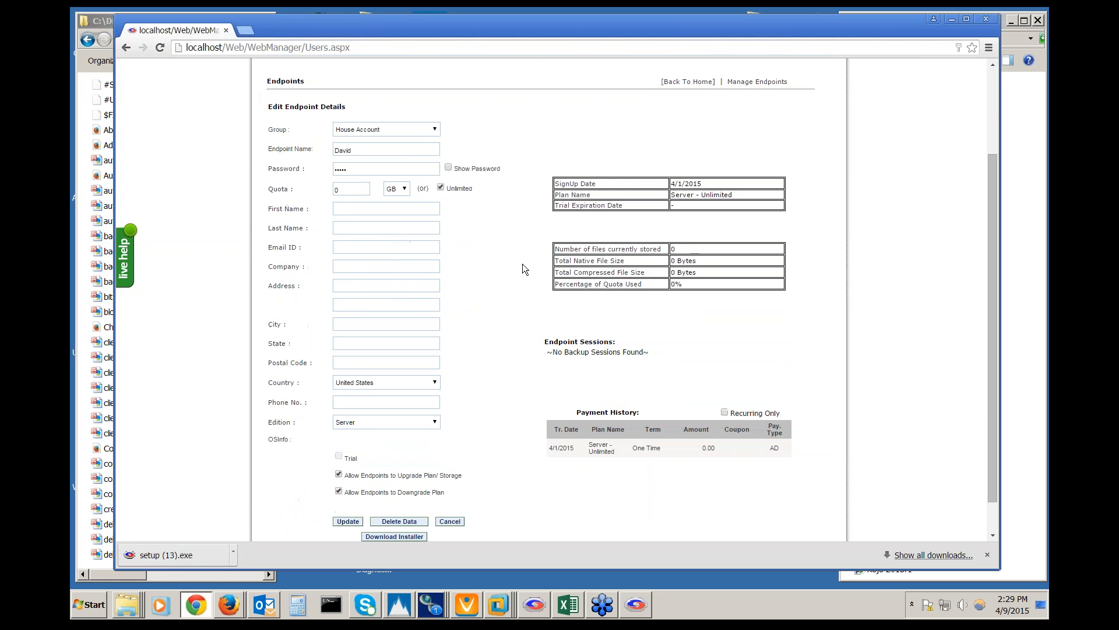
scroll(522, 264, up, 2)
click(246, 31)
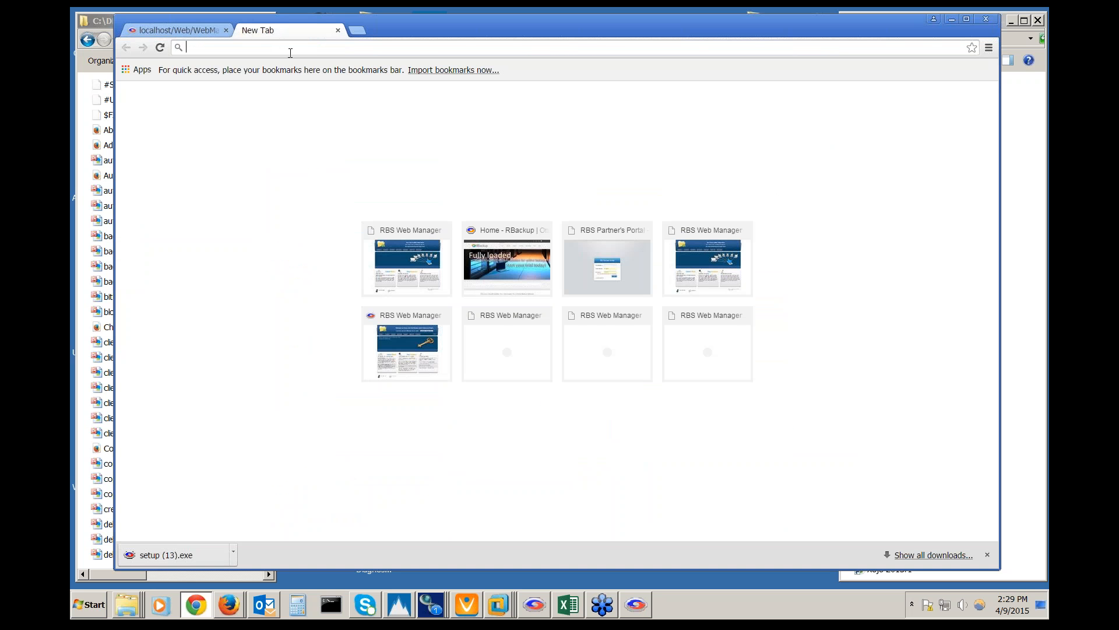
Visit remote-backup.com's Tutorials and Training page, expand How-To Videos, then minimize Chrome
text(re)
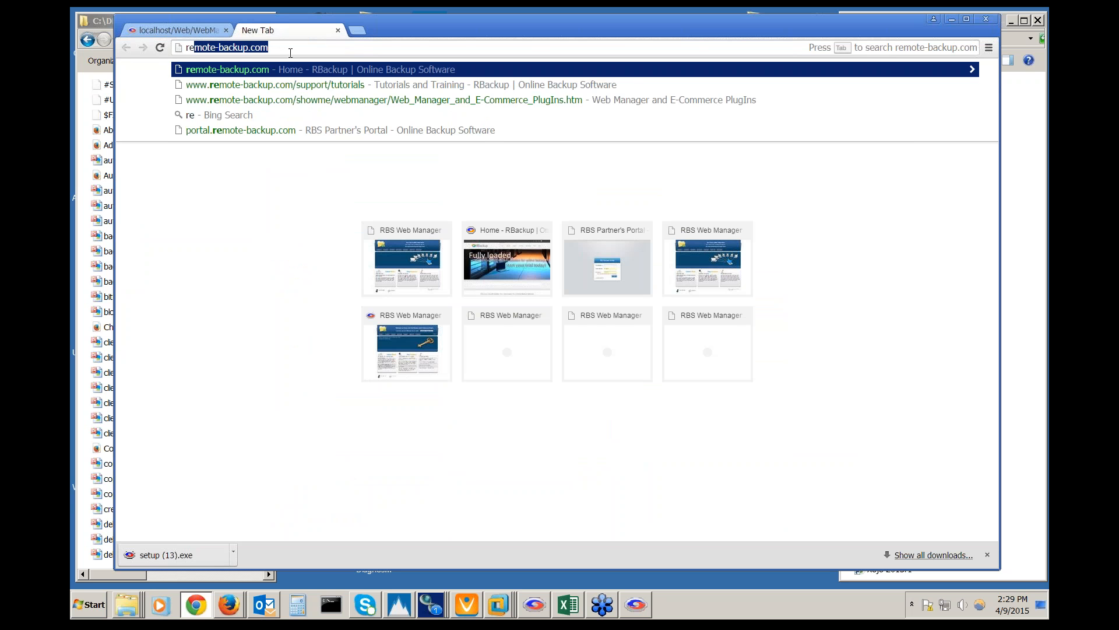
key(Return)
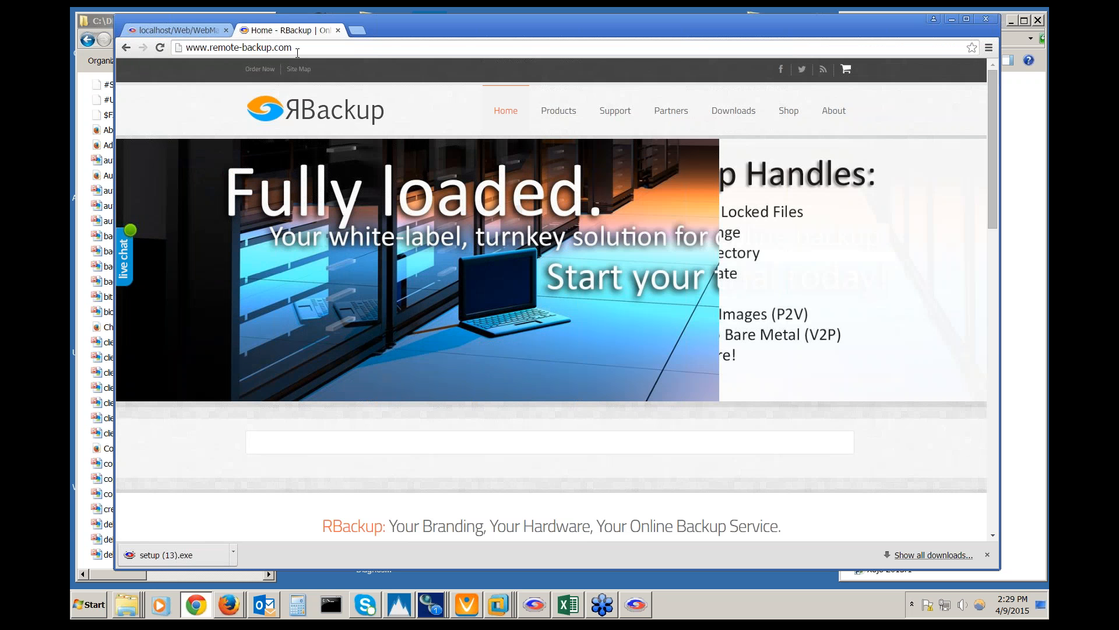
mouse_move(632, 113)
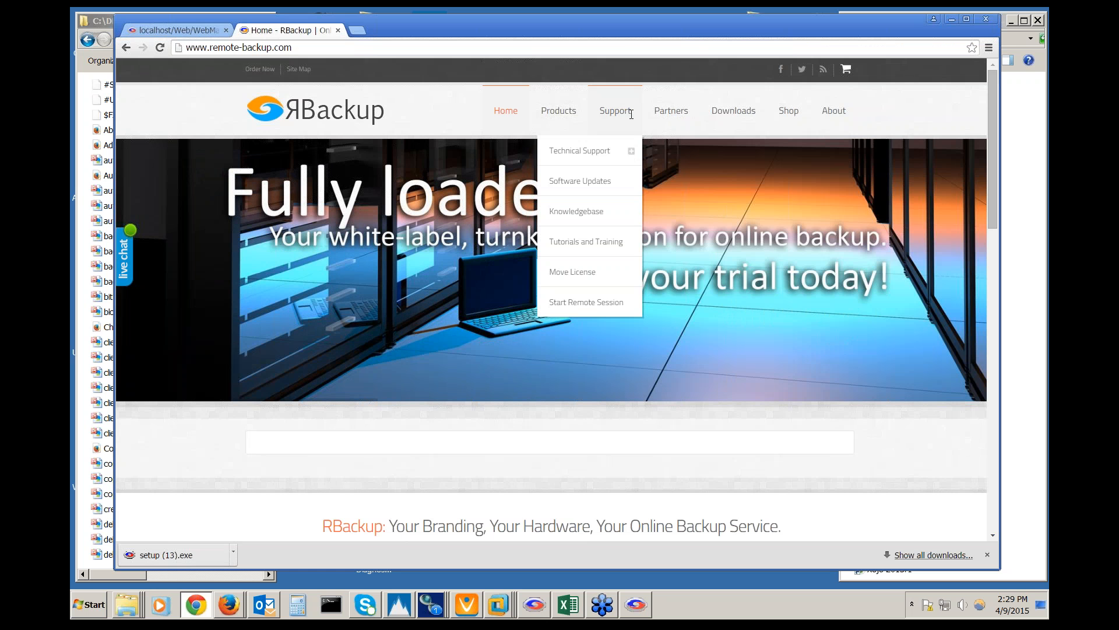
click(603, 244)
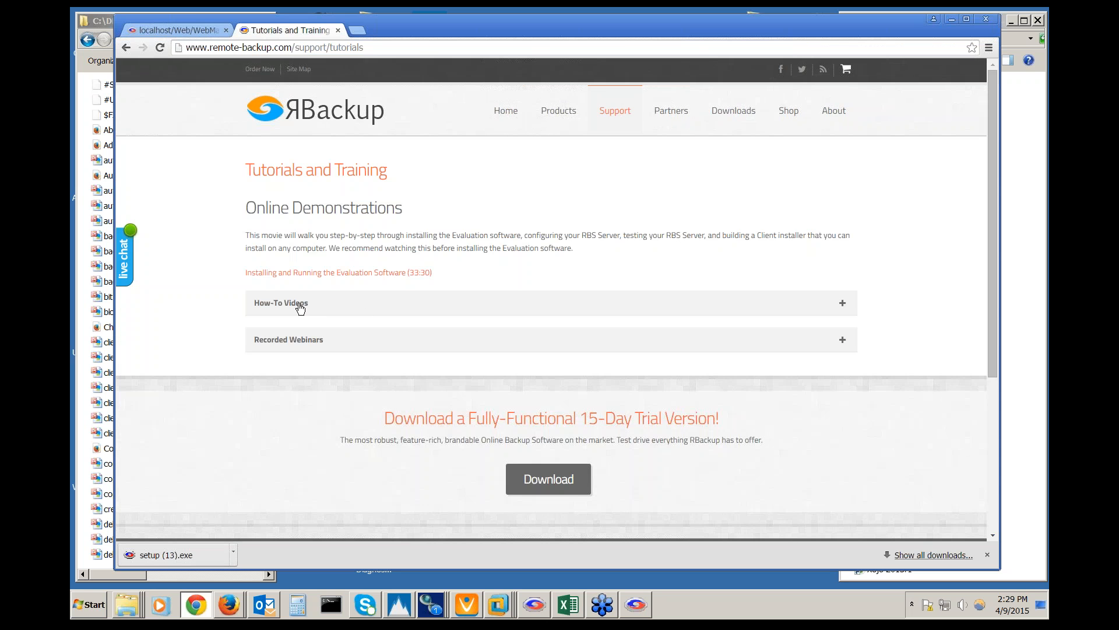
click(299, 306)
scroll(299, 305, down, 1)
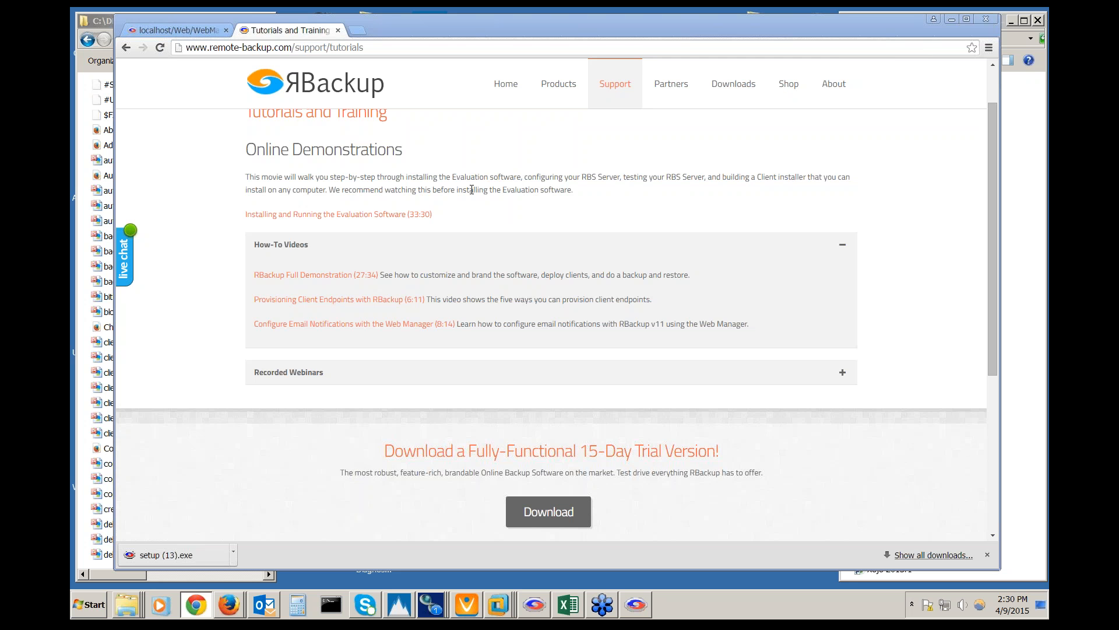
click(952, 20)
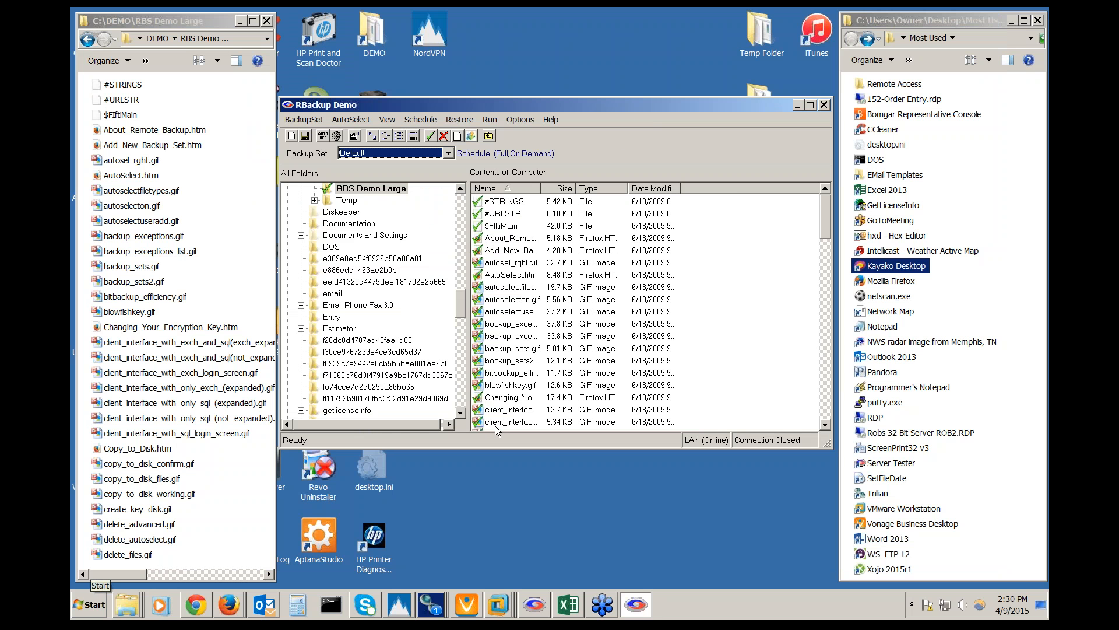
Review the checked RBS Demo Large folder in the Default backup set, then bring up the Start menu
drag(465, 318, 465, 307)
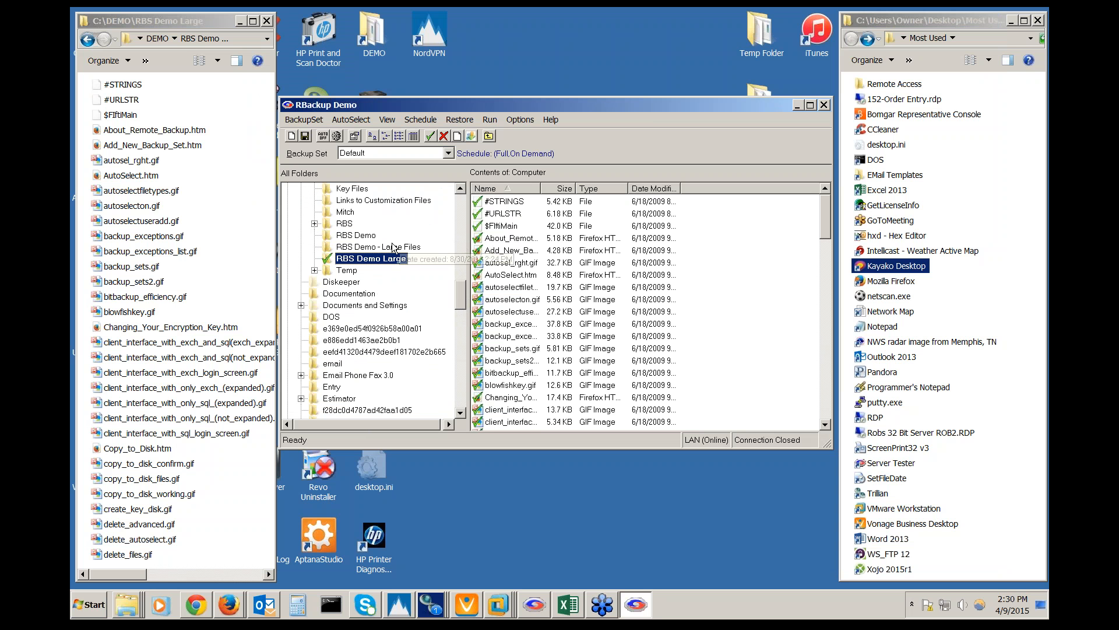
click(172, 253)
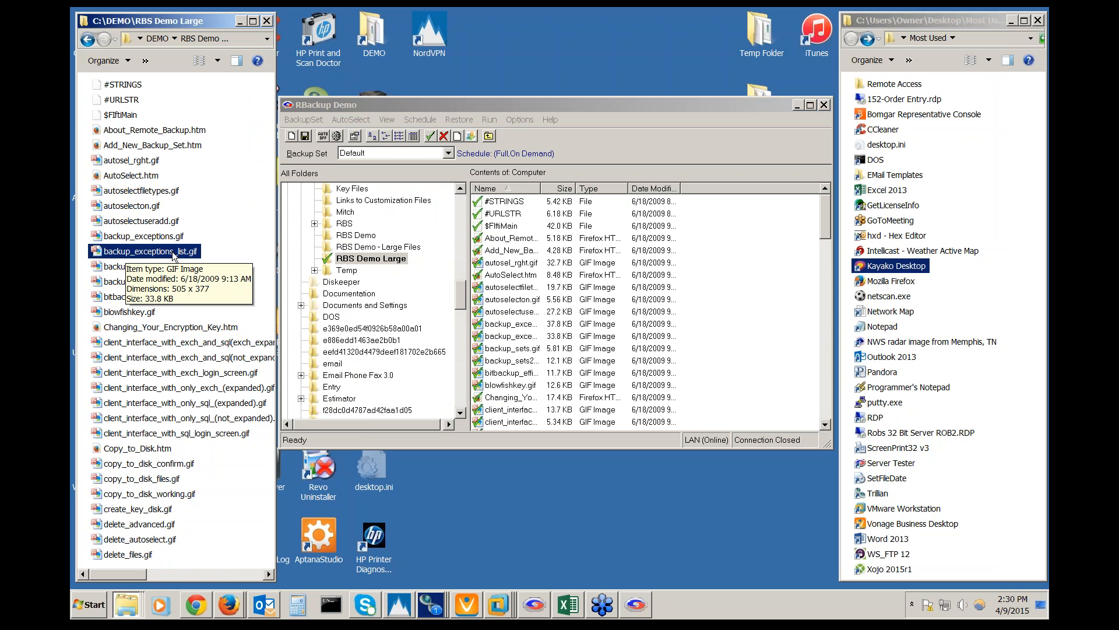
click(100, 607)
Browse to C:\RBS\DEMO\00A in Explorer and inspect its stored .rbx backup files
click(281, 434)
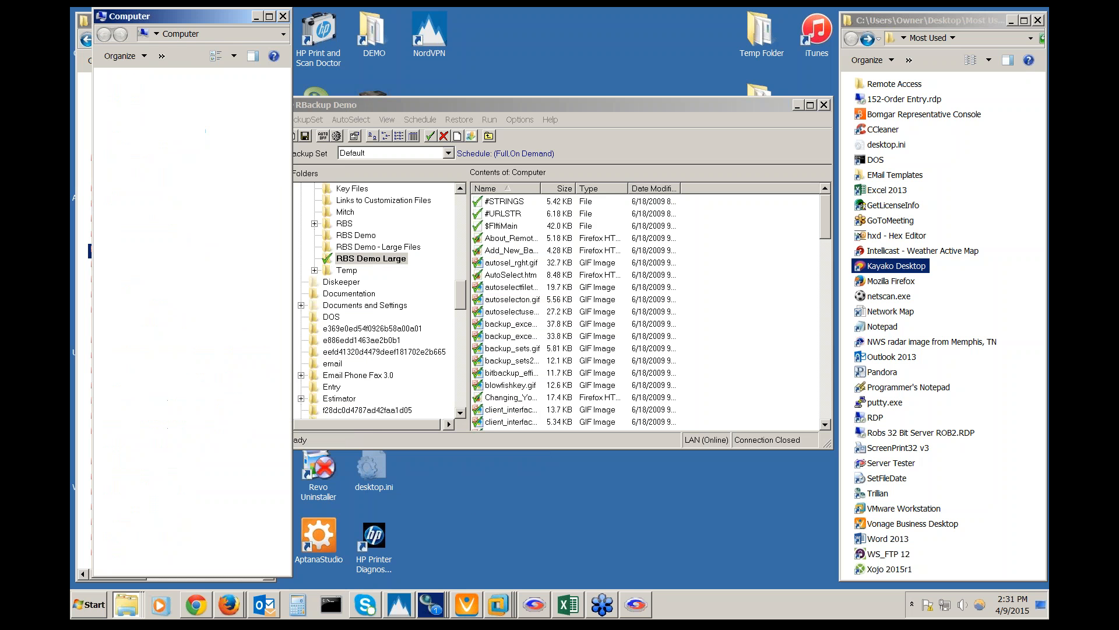
double_click(198, 118)
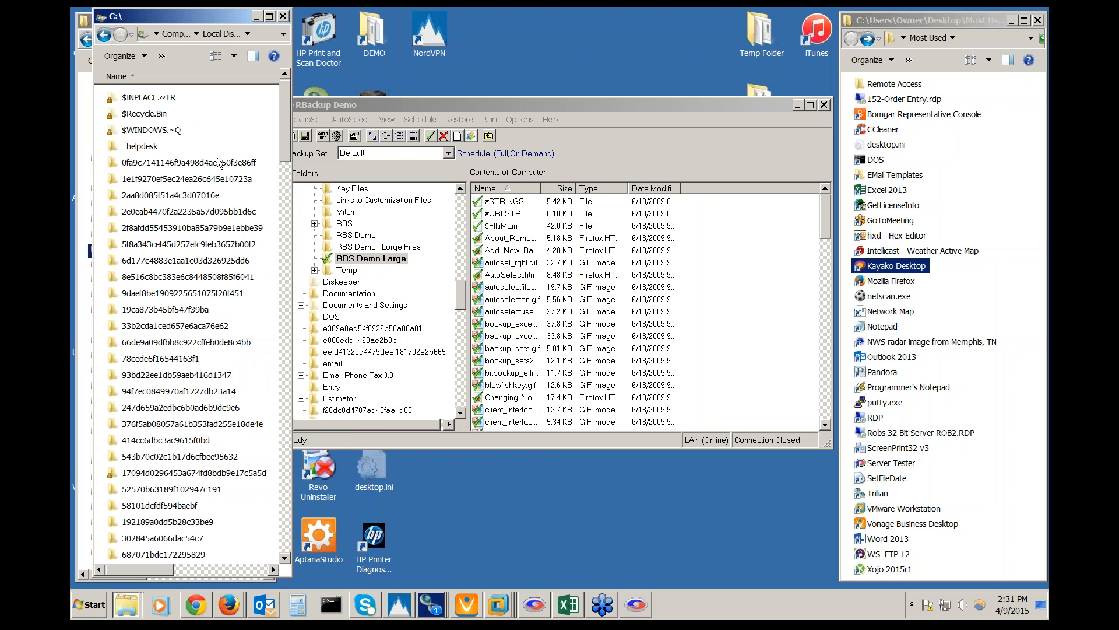
drag(285, 160, 286, 379)
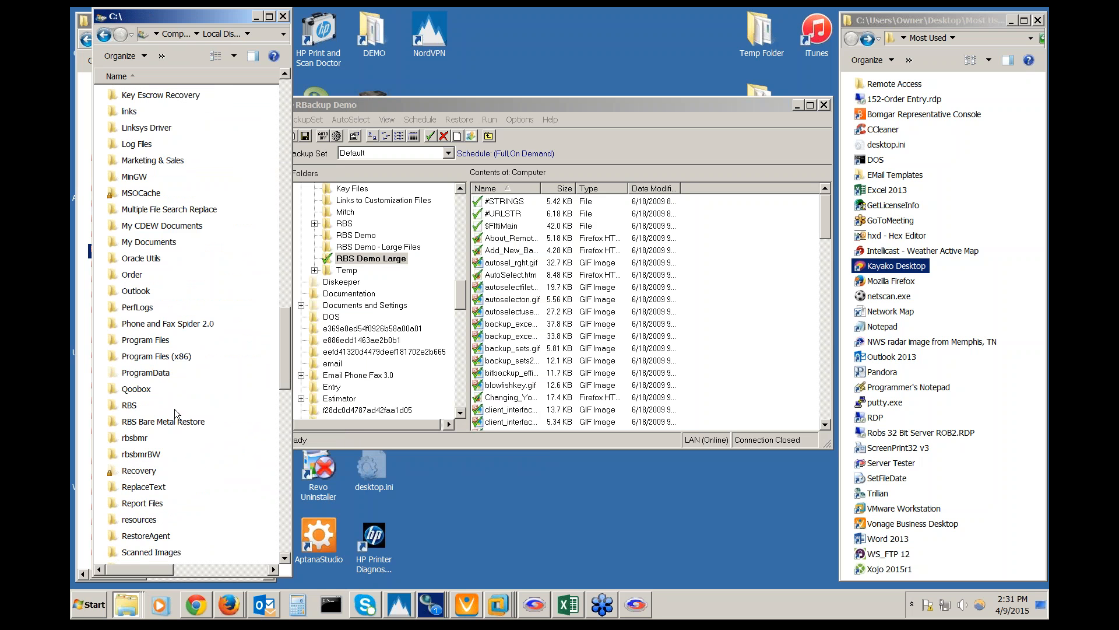
click(131, 408)
double_click(130, 408)
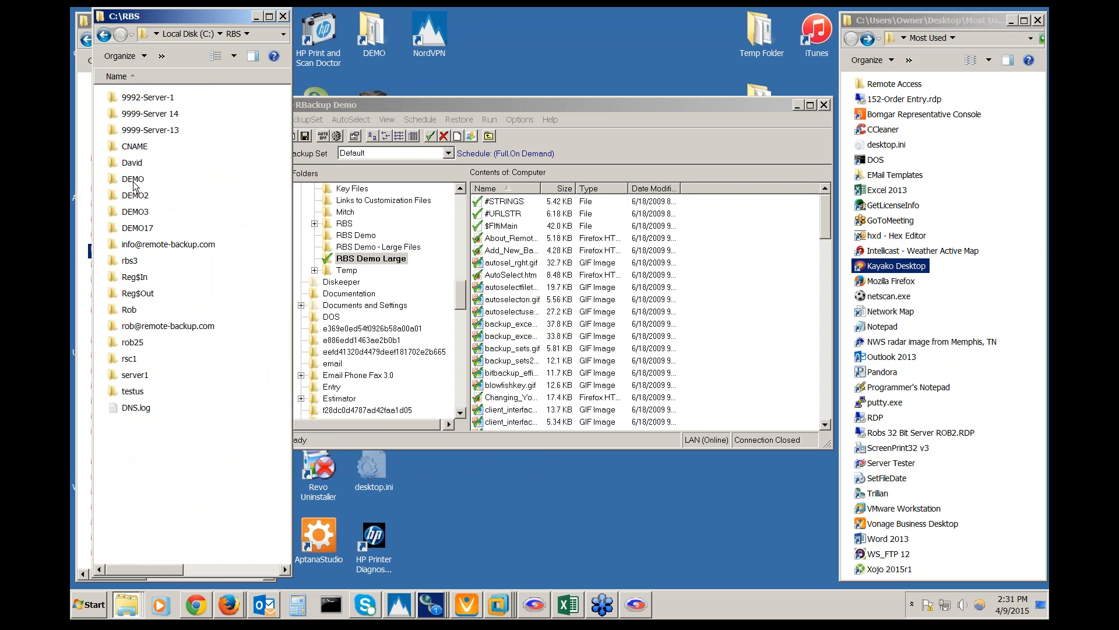
mouse_move(134, 184)
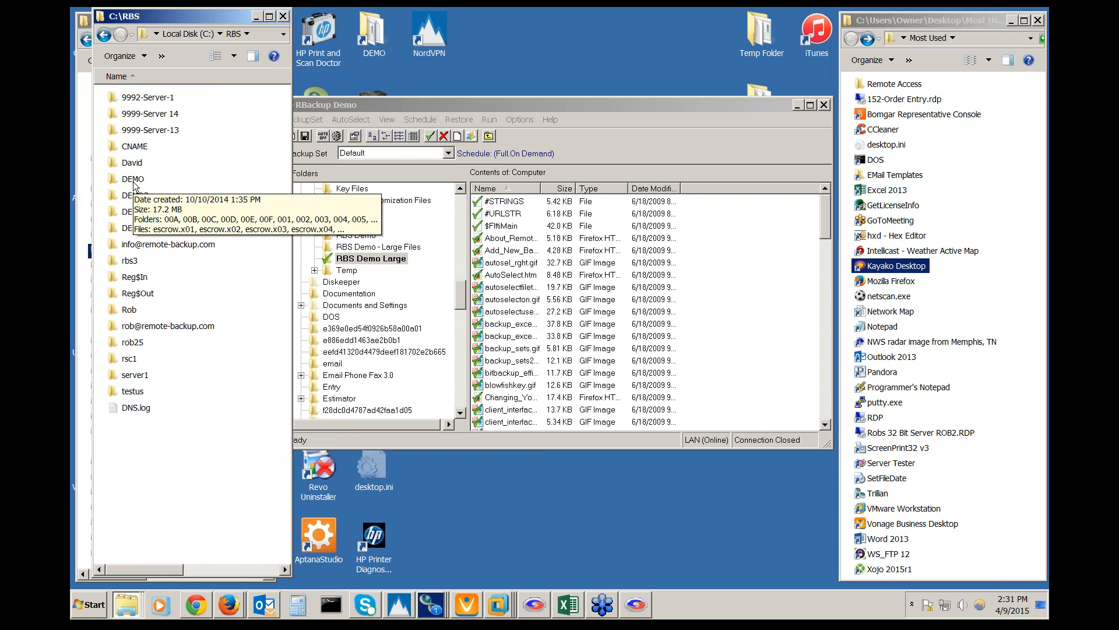
double_click(133, 180)
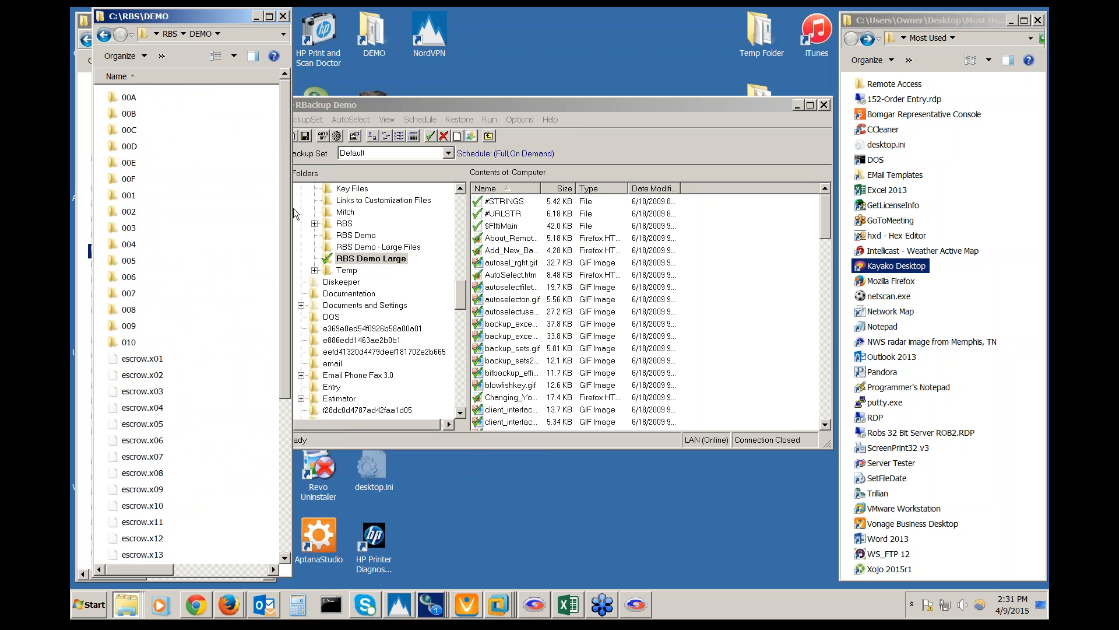
drag(292, 208, 561, 187)
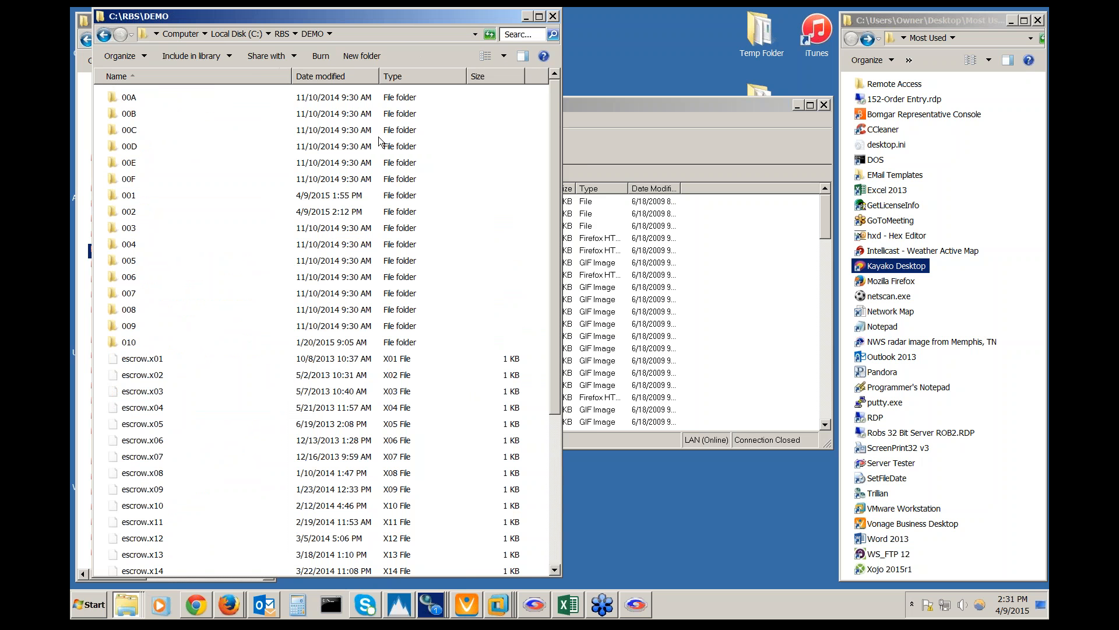
double_click(129, 97)
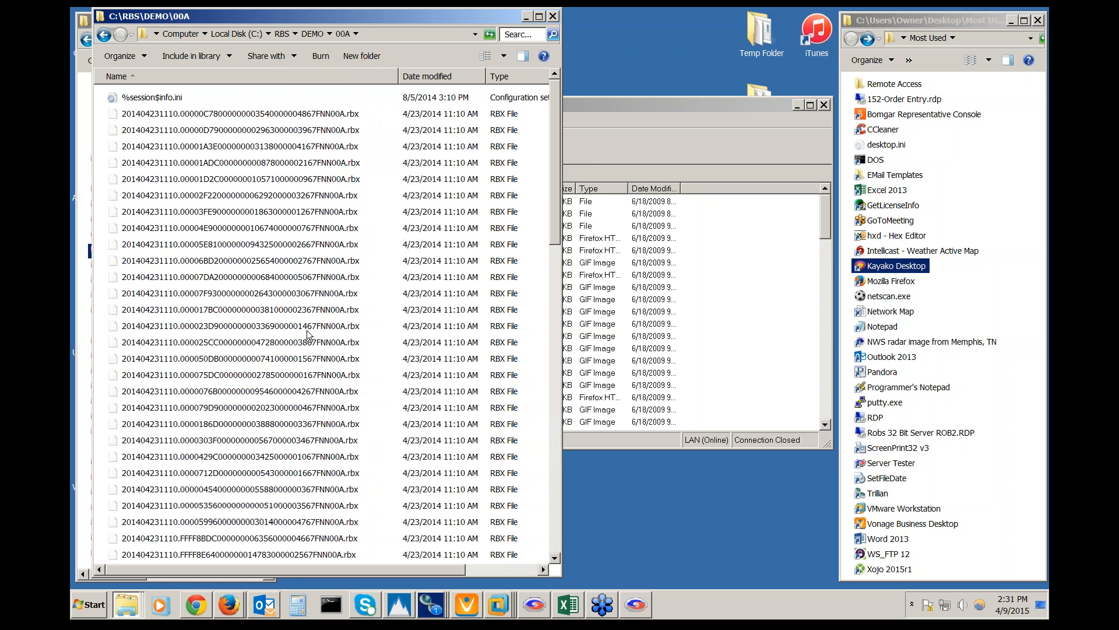
click(161, 267)
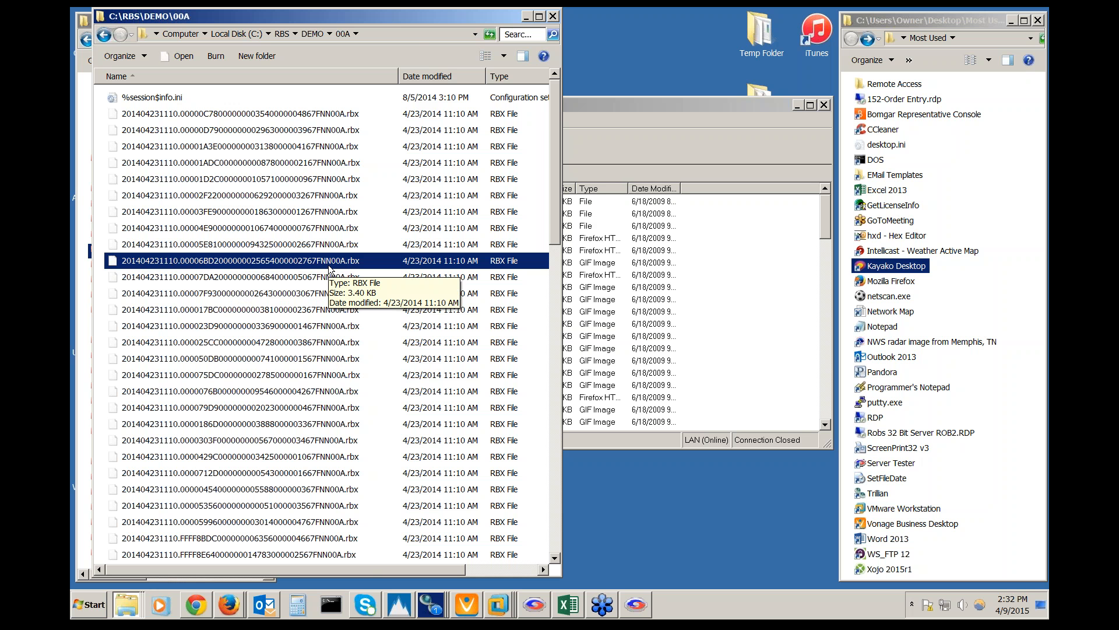
Return to the Web Manager's Edit Endpoint Details page in Chrome
click(528, 19)
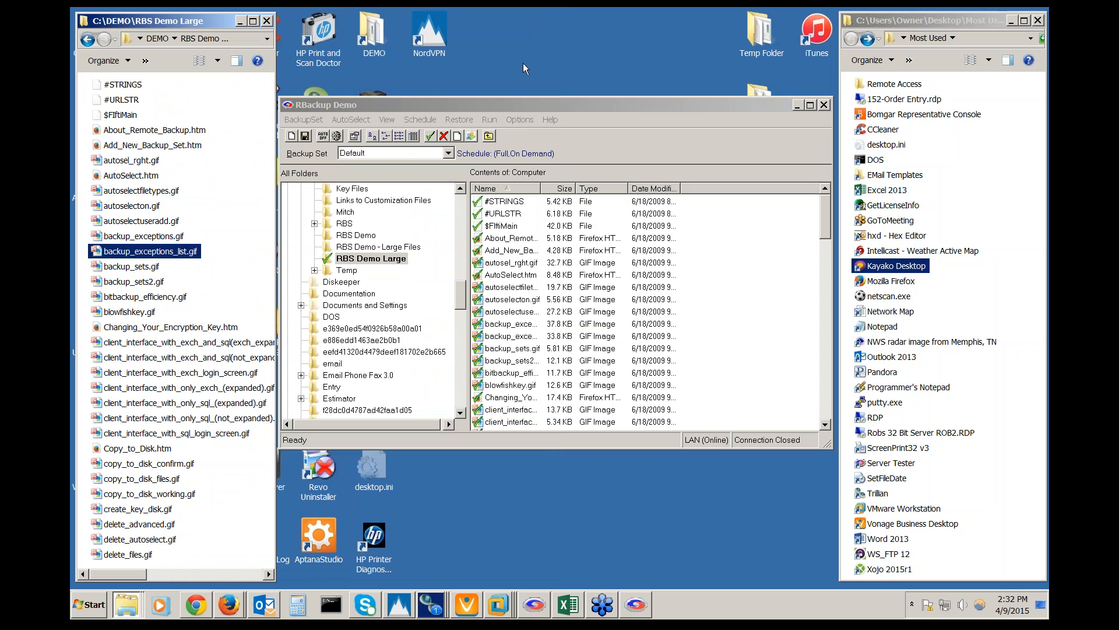
click(522, 106)
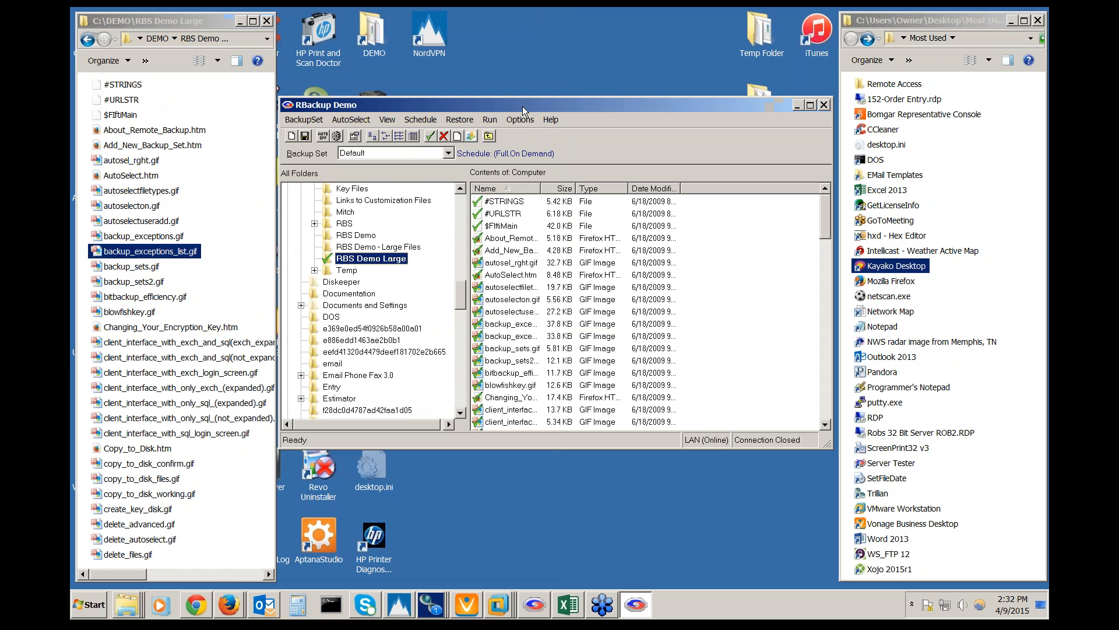
click(201, 611)
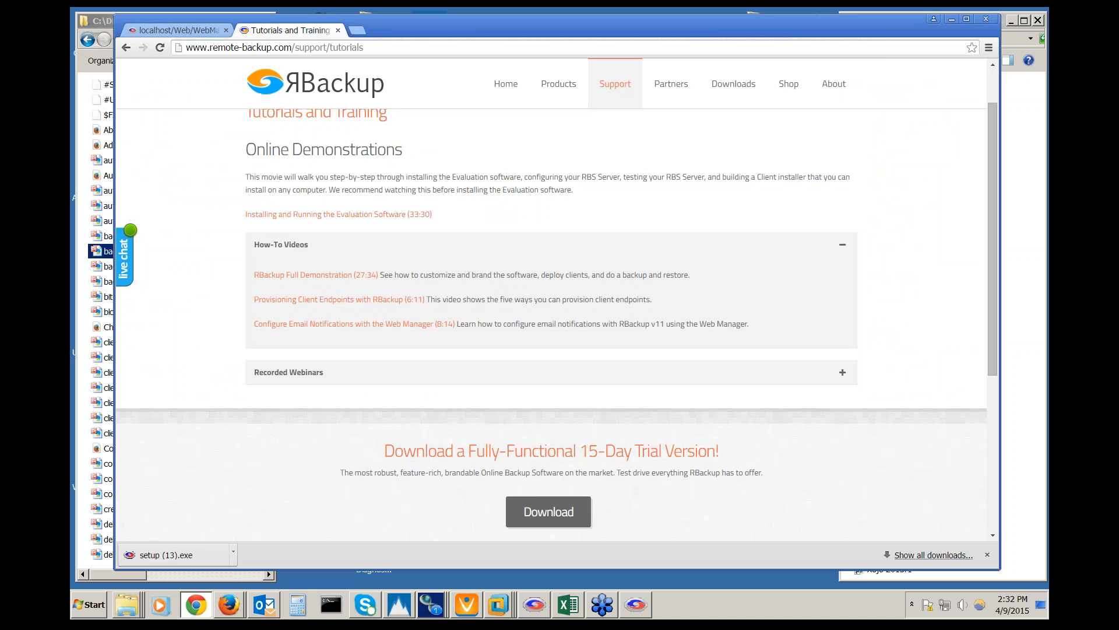
click(171, 29)
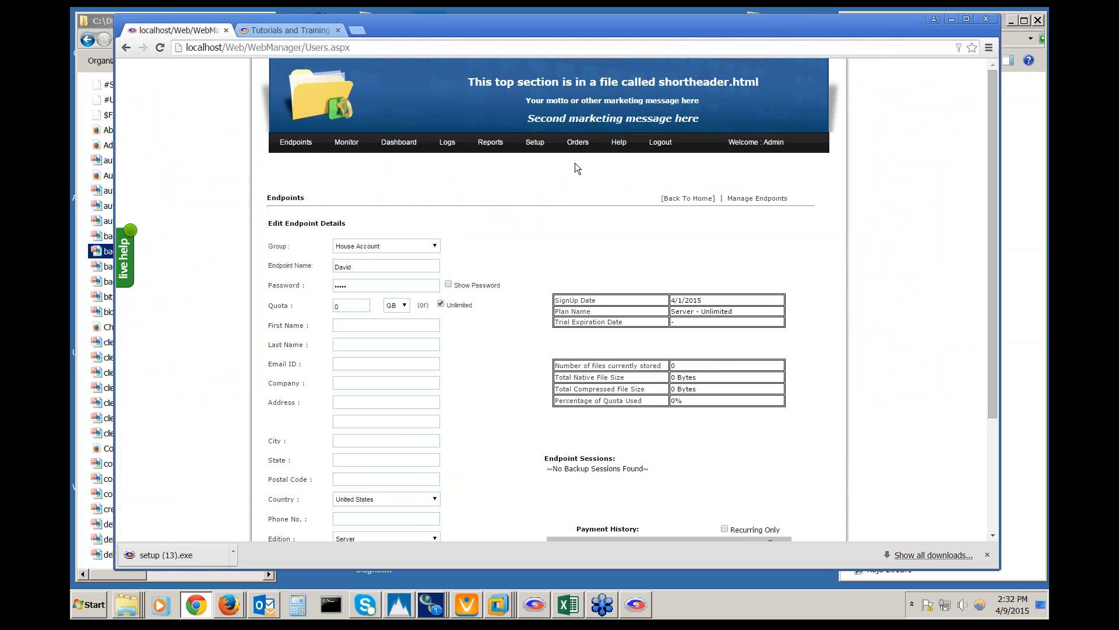
Show the Backup Sets purge options: purge files older than 30 days, Medium compression
mouse_move(537, 144)
click(544, 166)
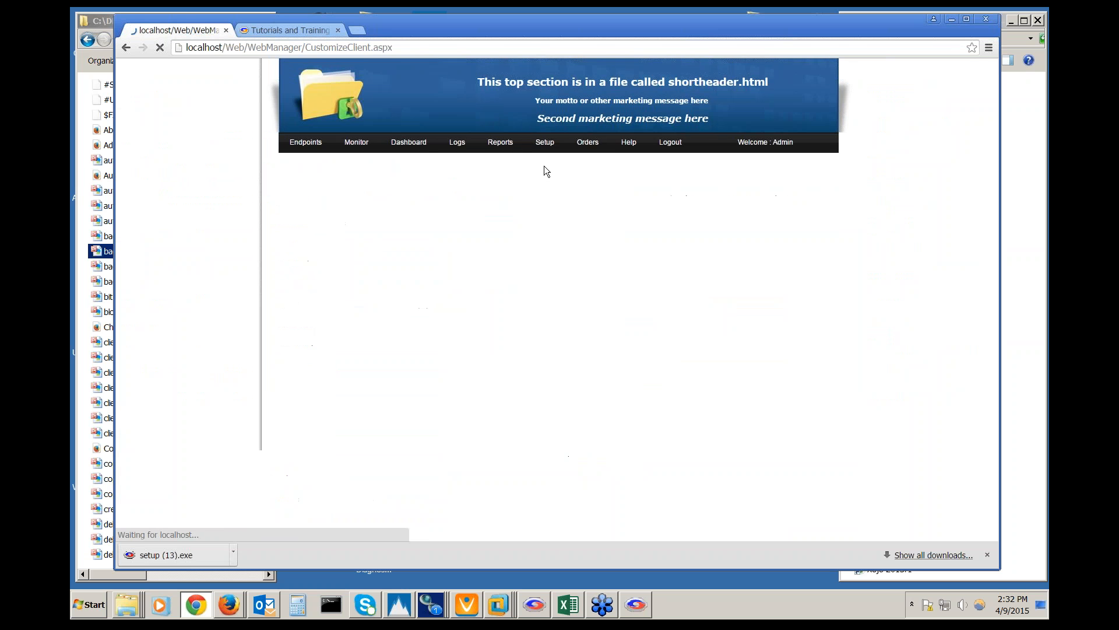
click(634, 208)
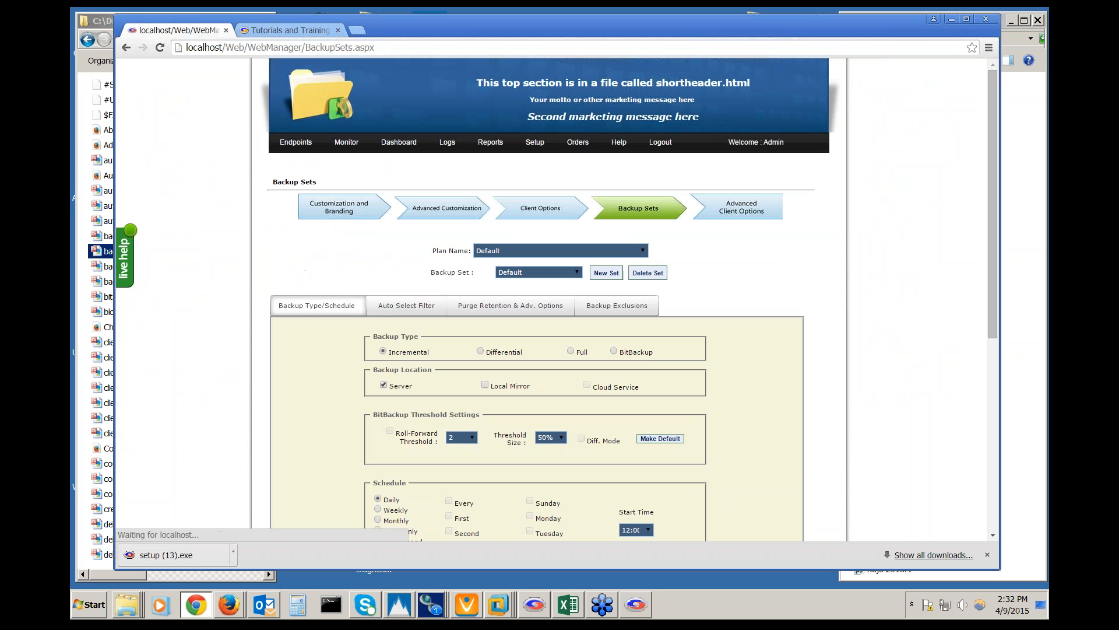
click(519, 308)
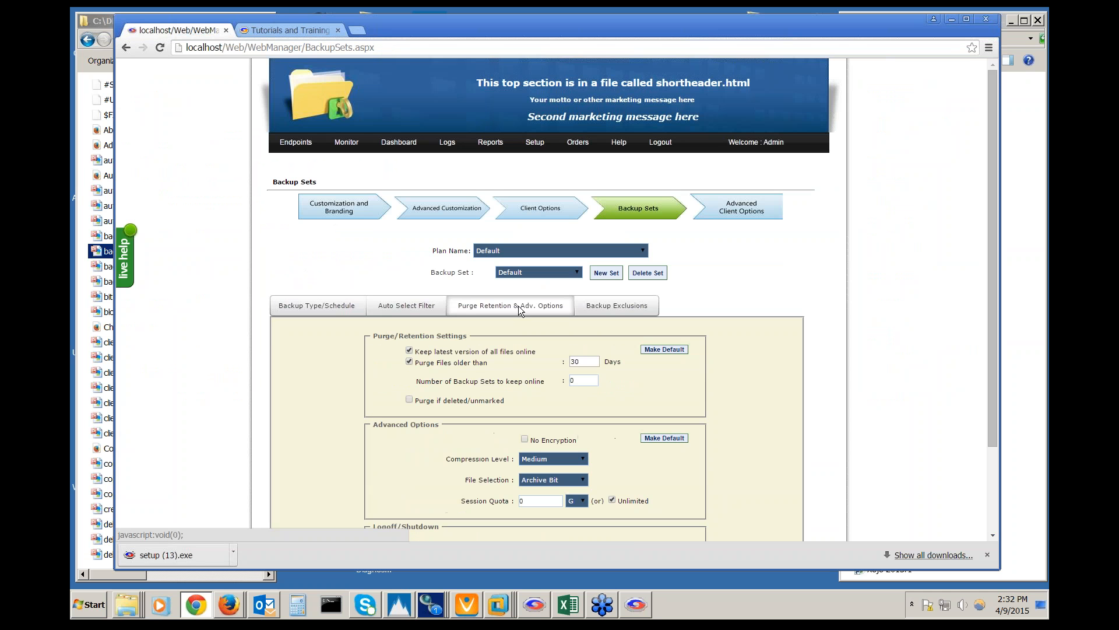
scroll(754, 333, down, 2)
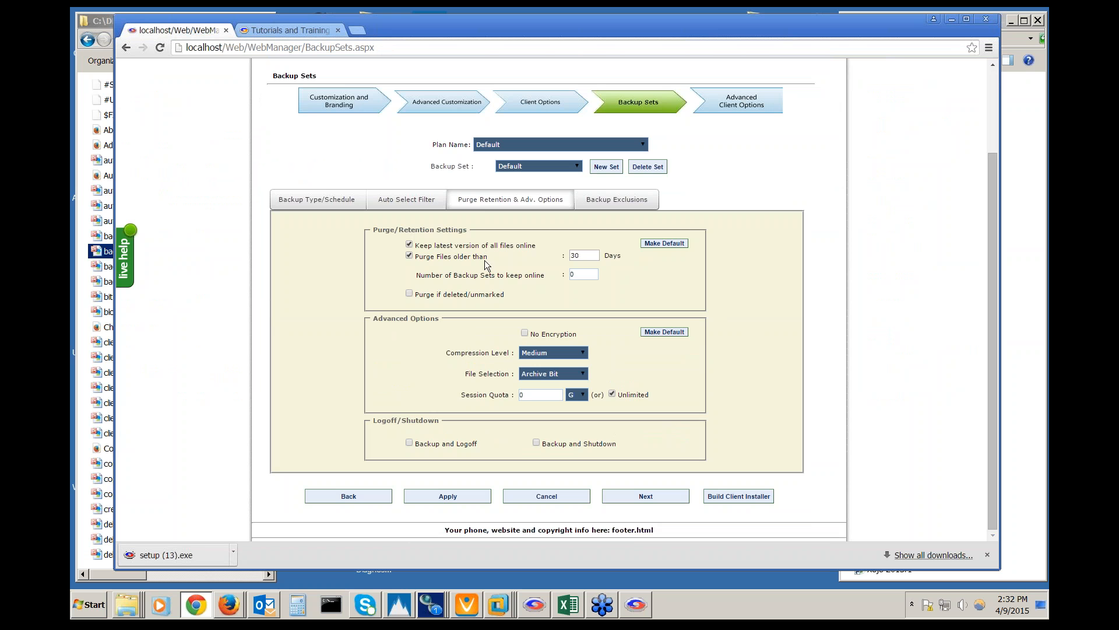
click(592, 256)
scroll(752, 320, up, 3)
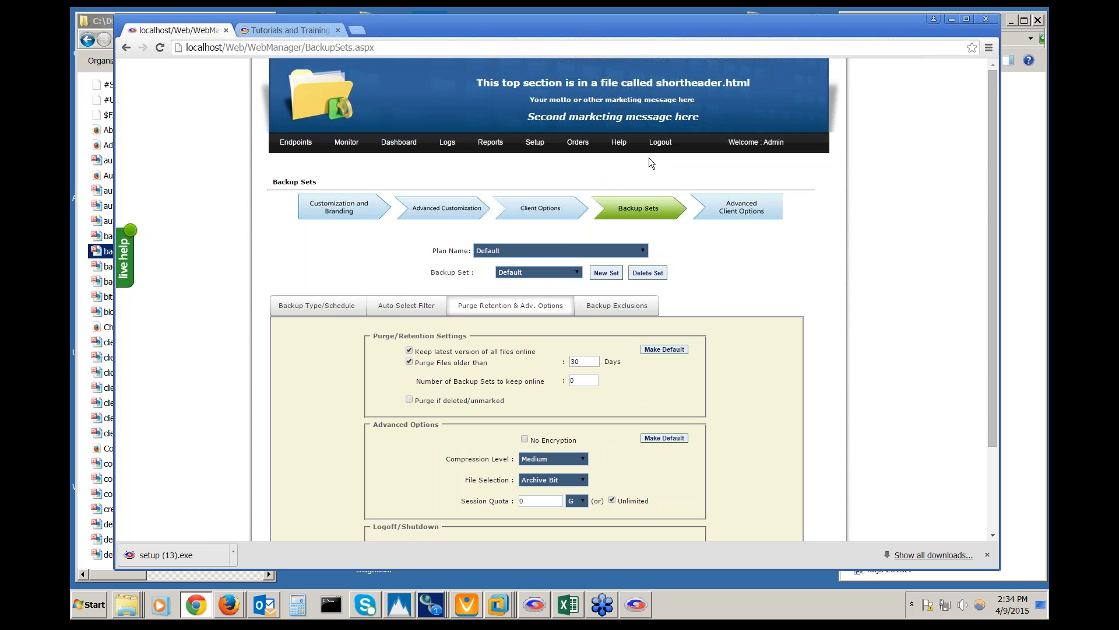
mouse_move(532, 147)
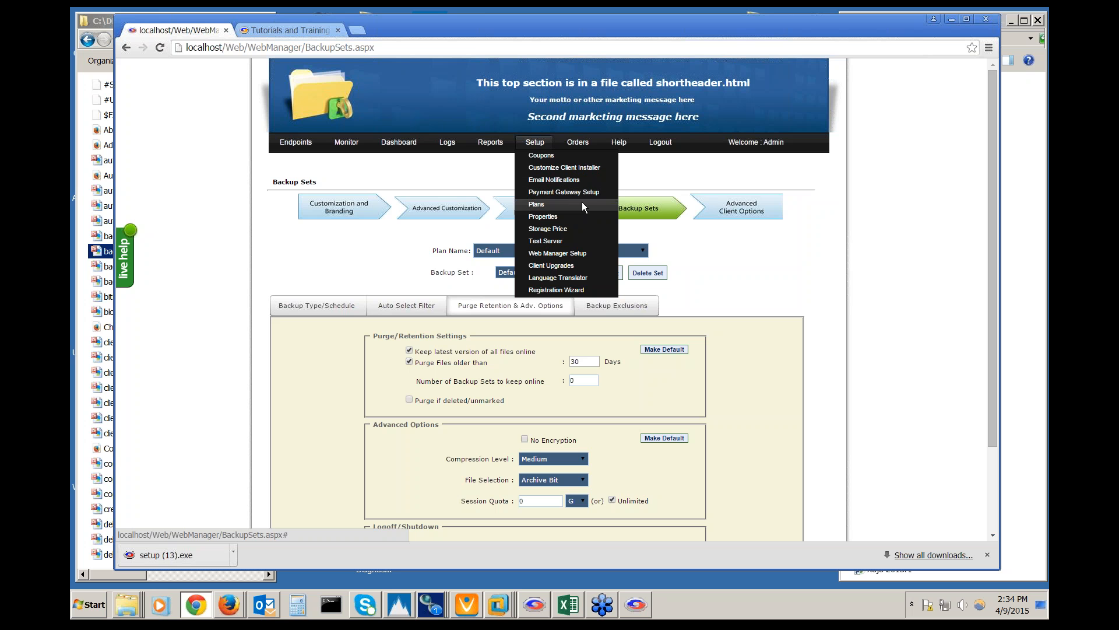
click(579, 282)
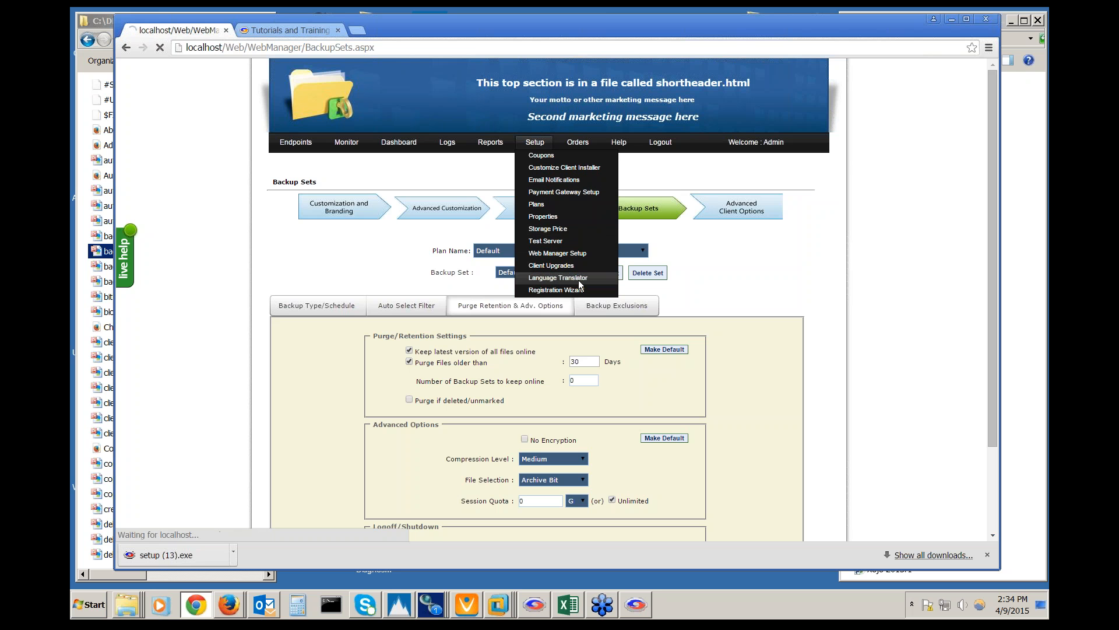
scroll(526, 256, down, 2)
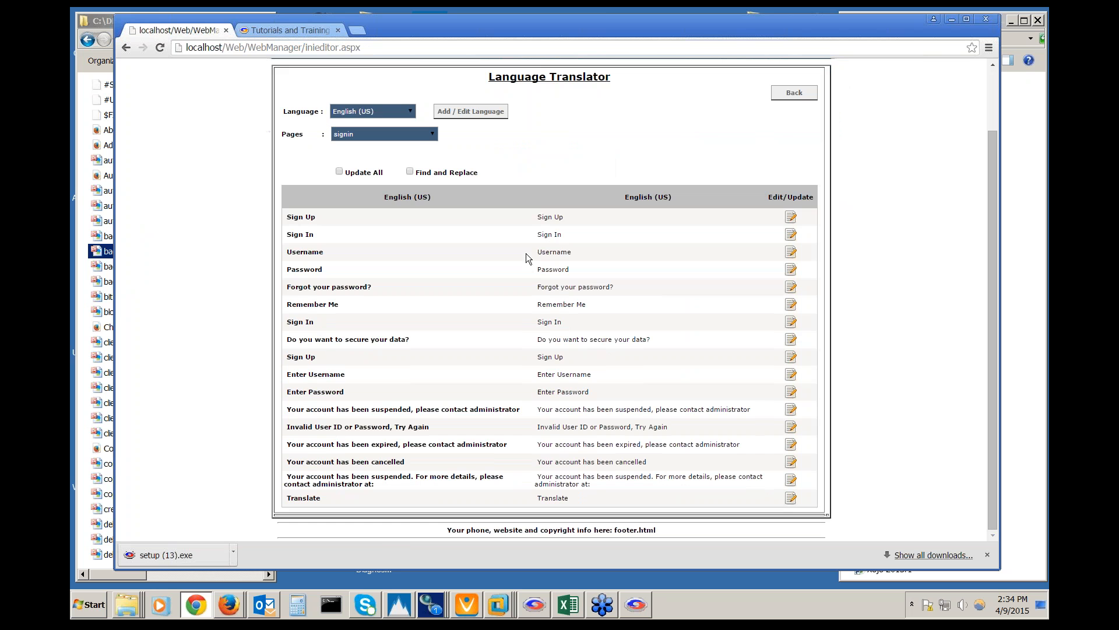
click(411, 111)
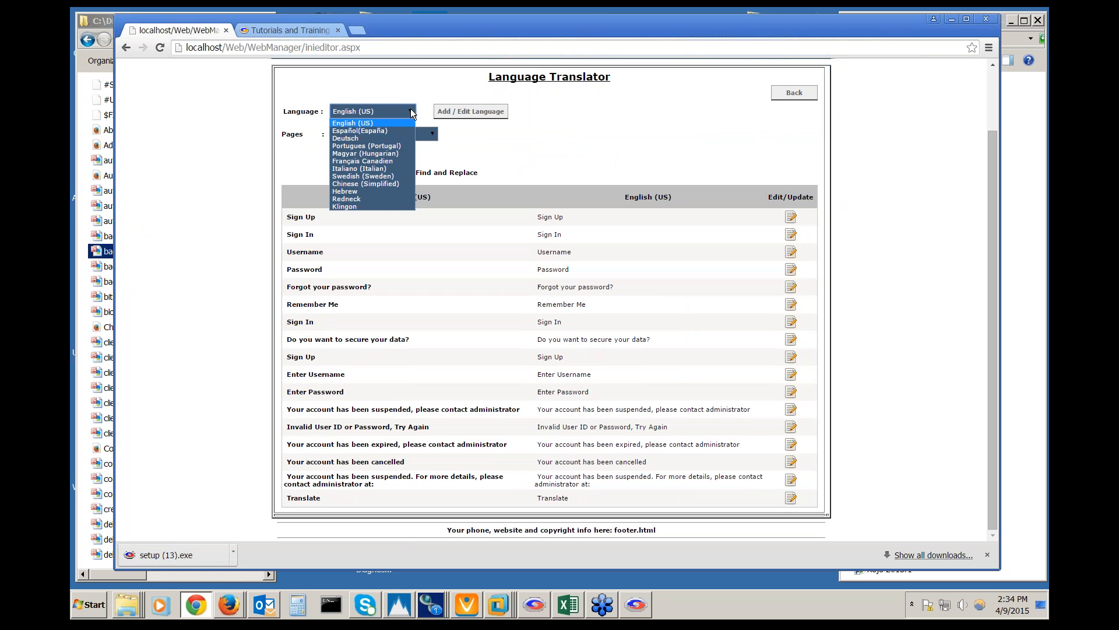
click(400, 200)
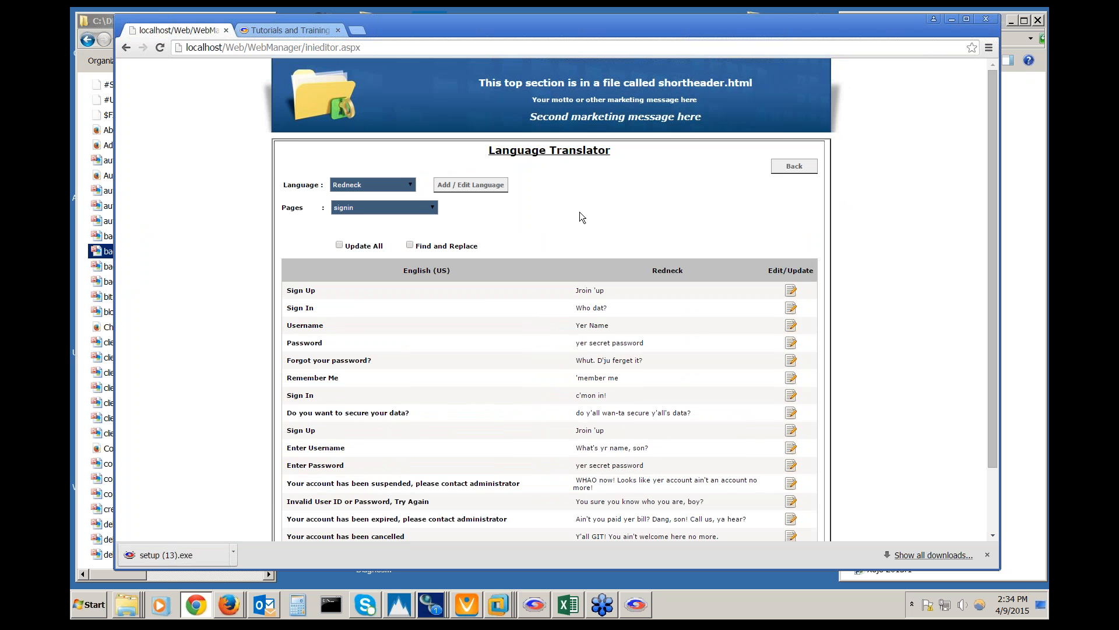
scroll(581, 217, down, 1)
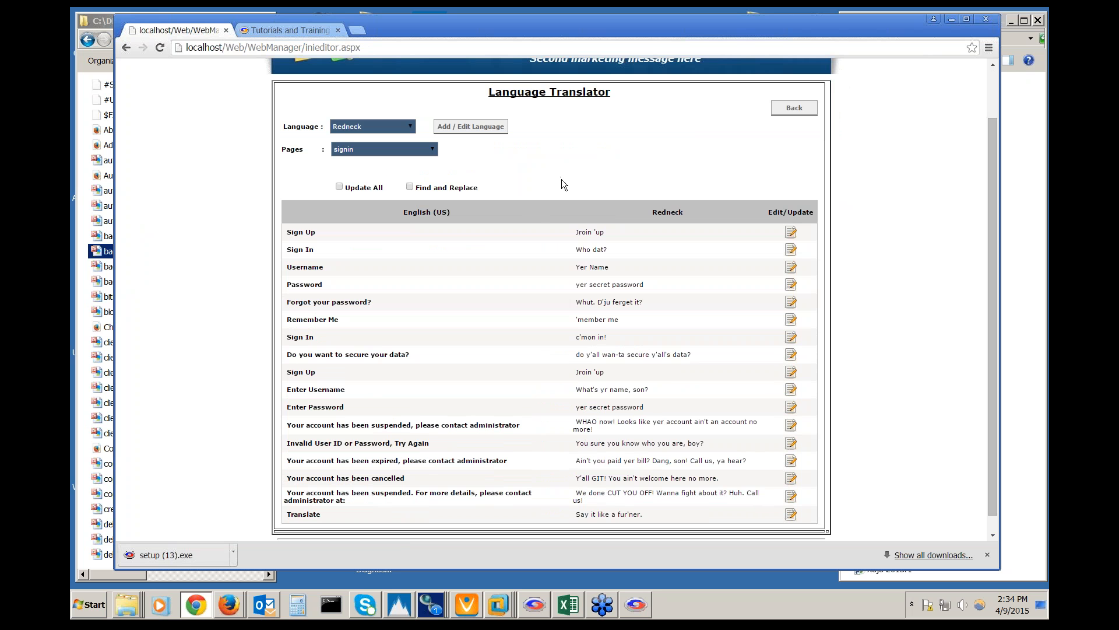
scroll(562, 180, up, 2)
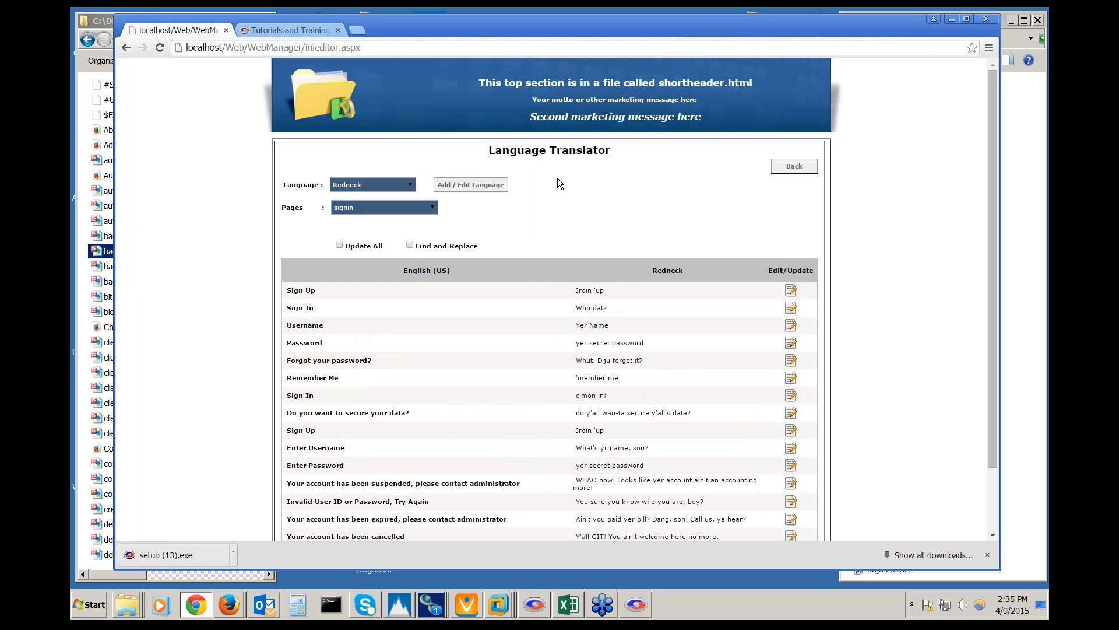
click(126, 47)
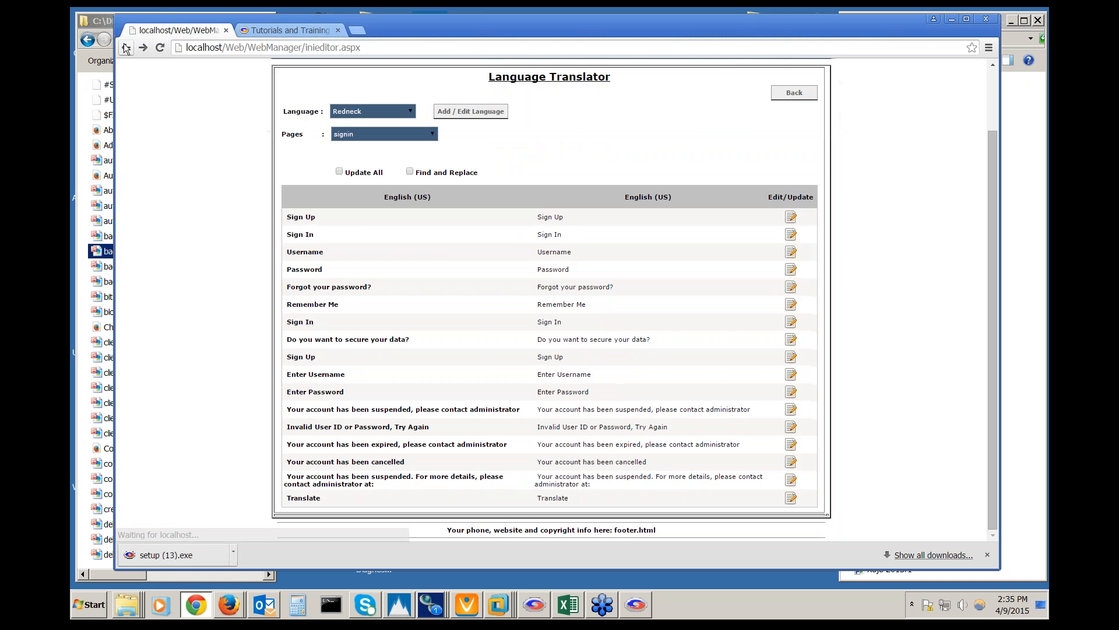
click(126, 47)
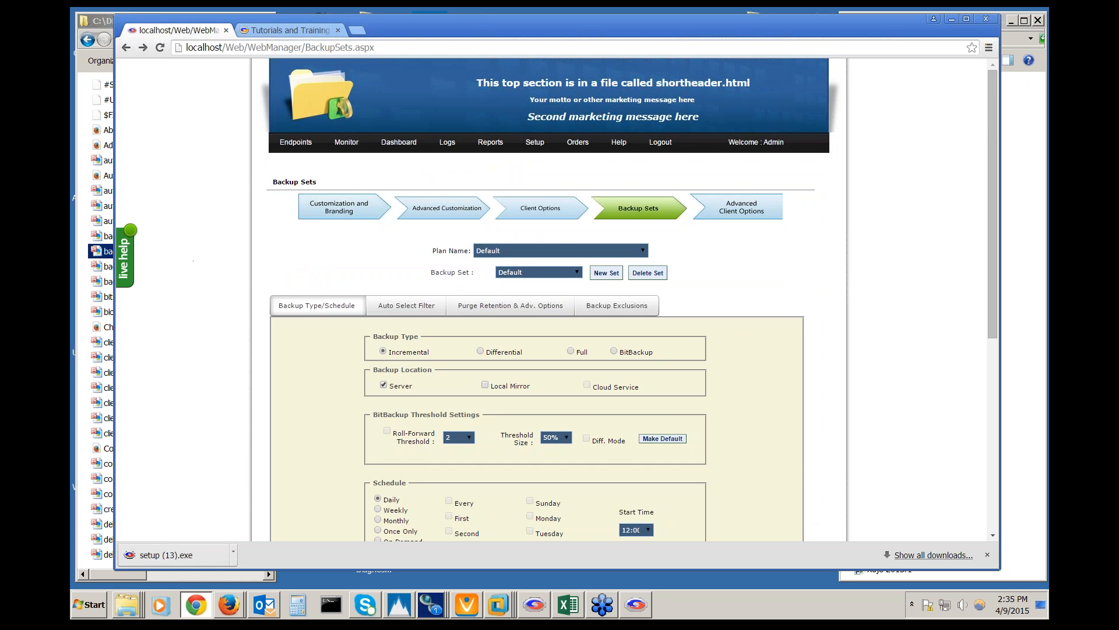
scroll(194, 261, down, 2)
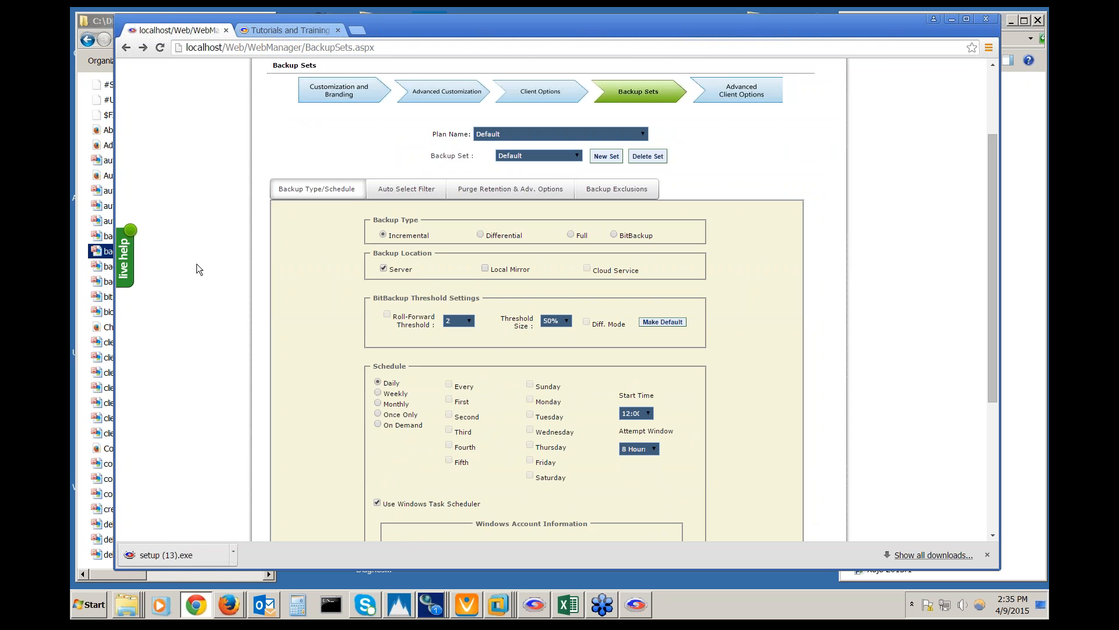
scroll(197, 266, down, 1)
scroll(197, 264, down, 2)
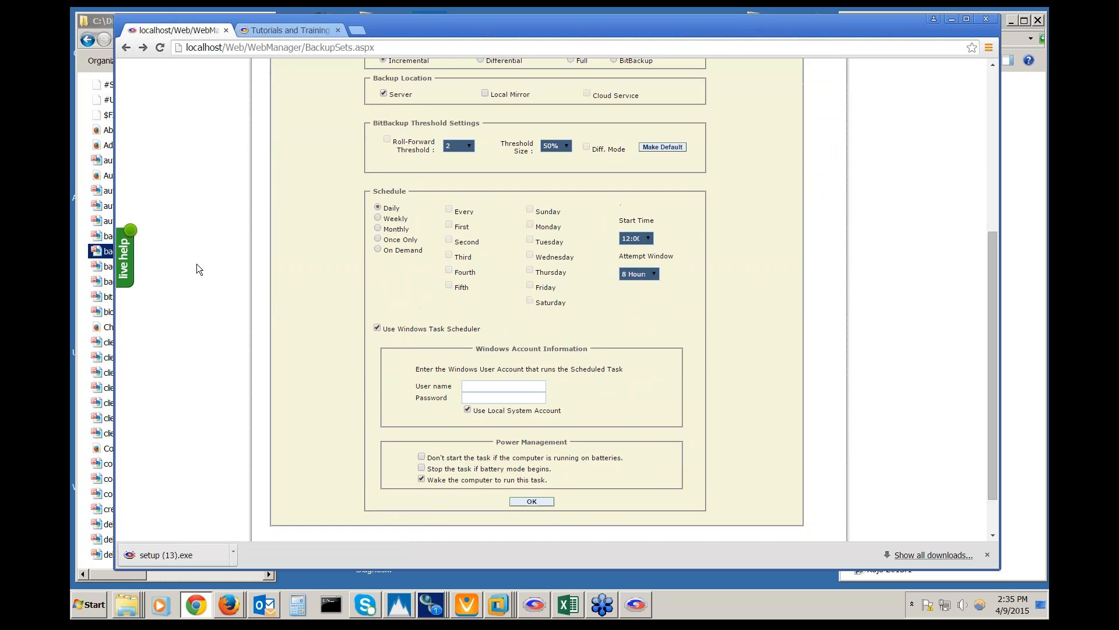
scroll(197, 263, up, 5)
mouse_move(547, 150)
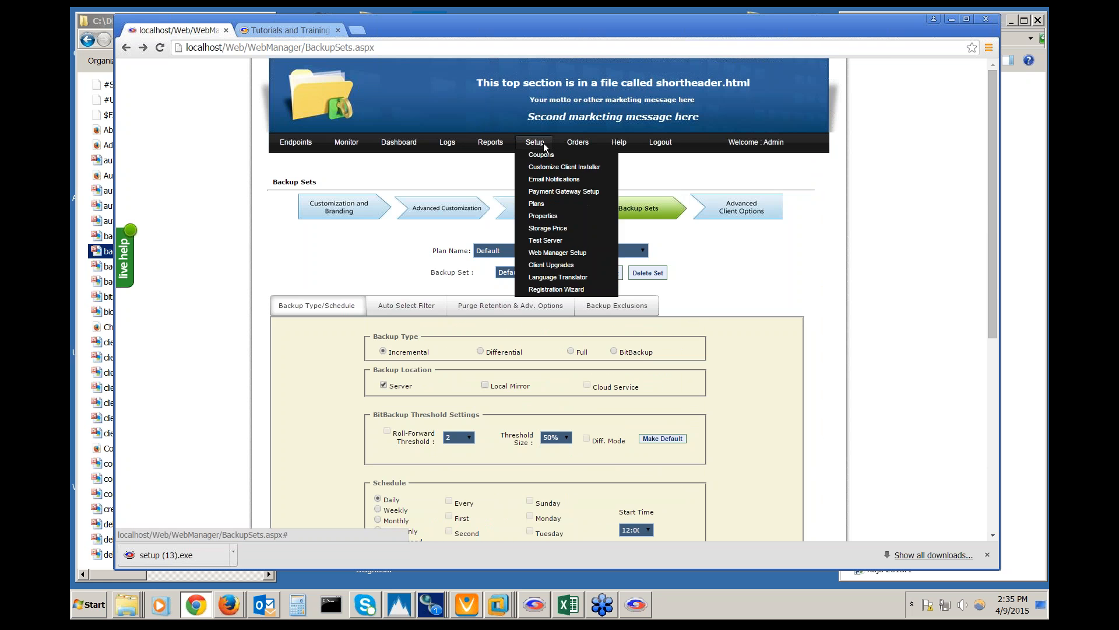
Expand the Email Server section to show SMTP port 2773 and 60-second timeout
click(547, 177)
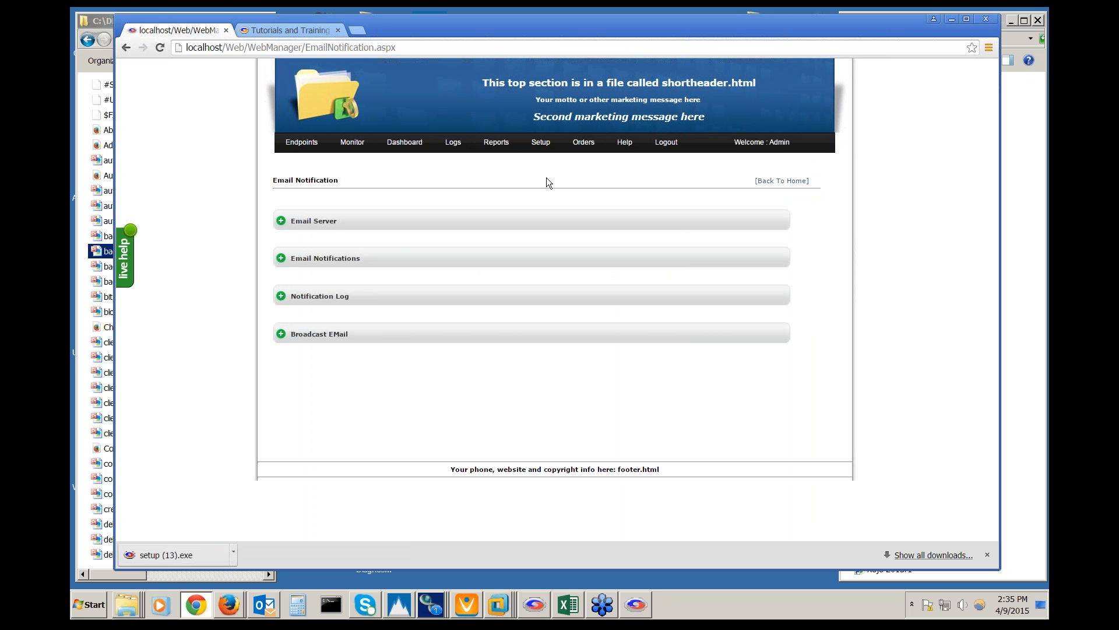
click(281, 221)
scroll(261, 281, down, 1)
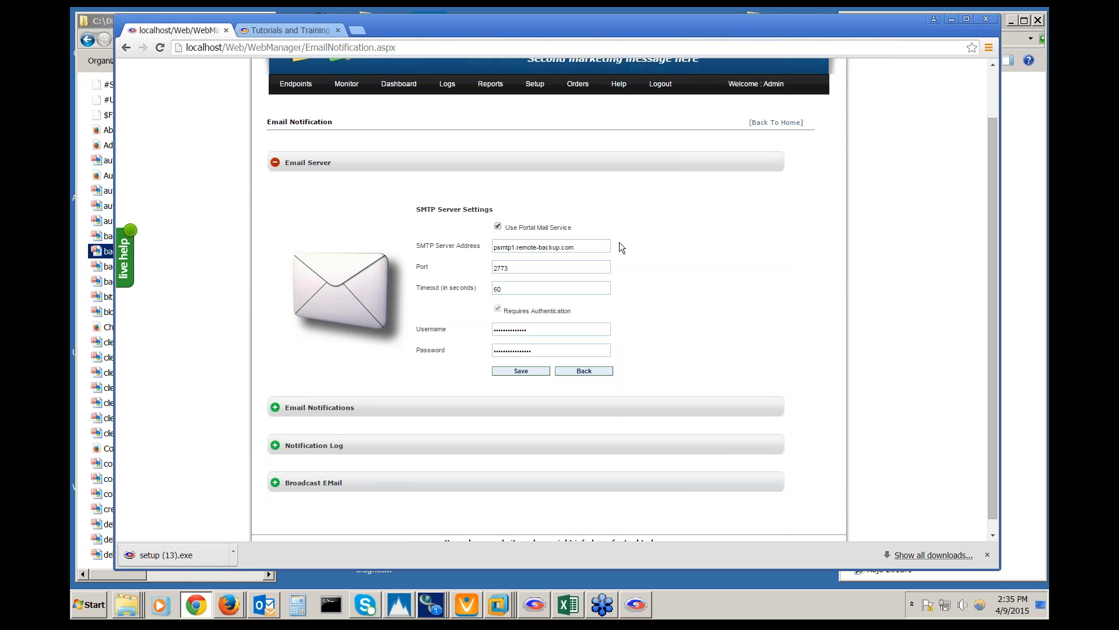
Collapse Email Server, expand Email Notifications, and list notification types from Successful Backup
click(277, 166)
click(282, 255)
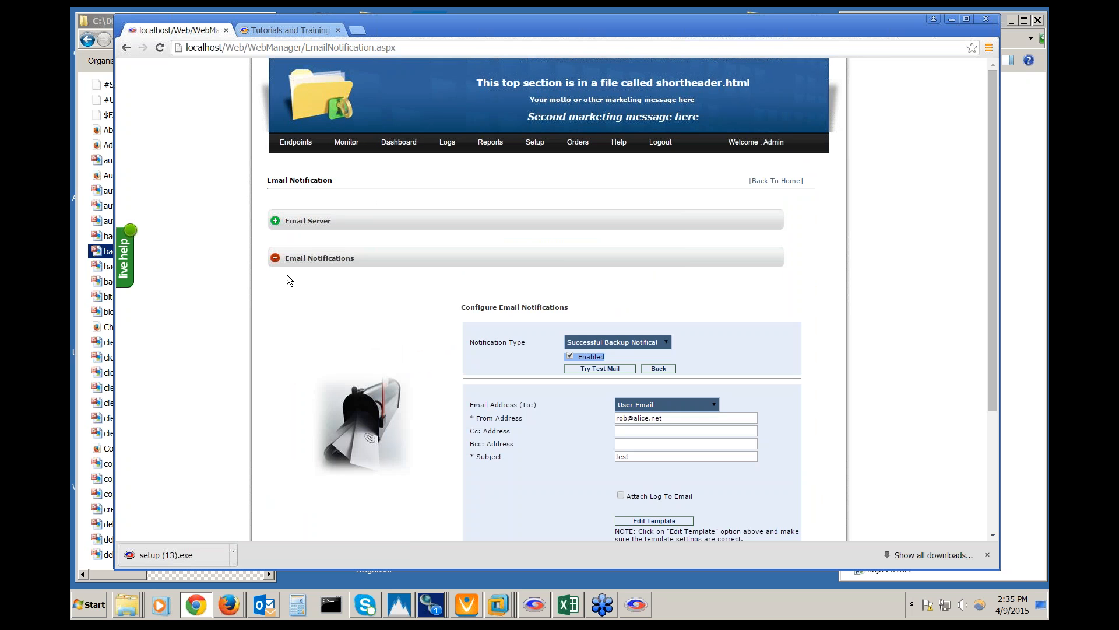
scroll(285, 279, down, 1)
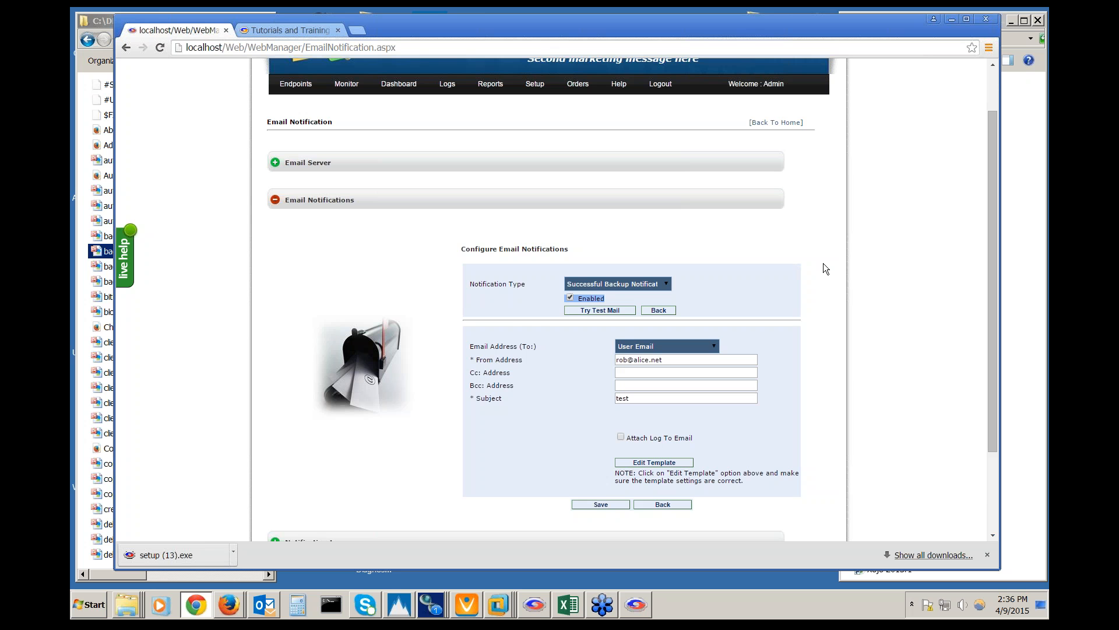
scroll(826, 269, down, 1)
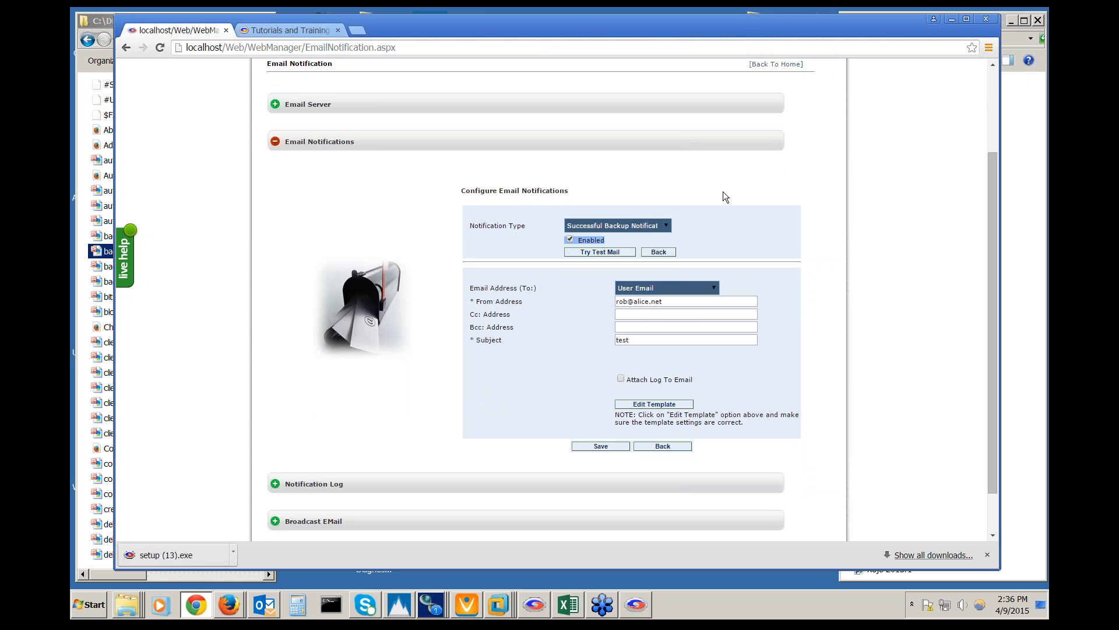
click(666, 227)
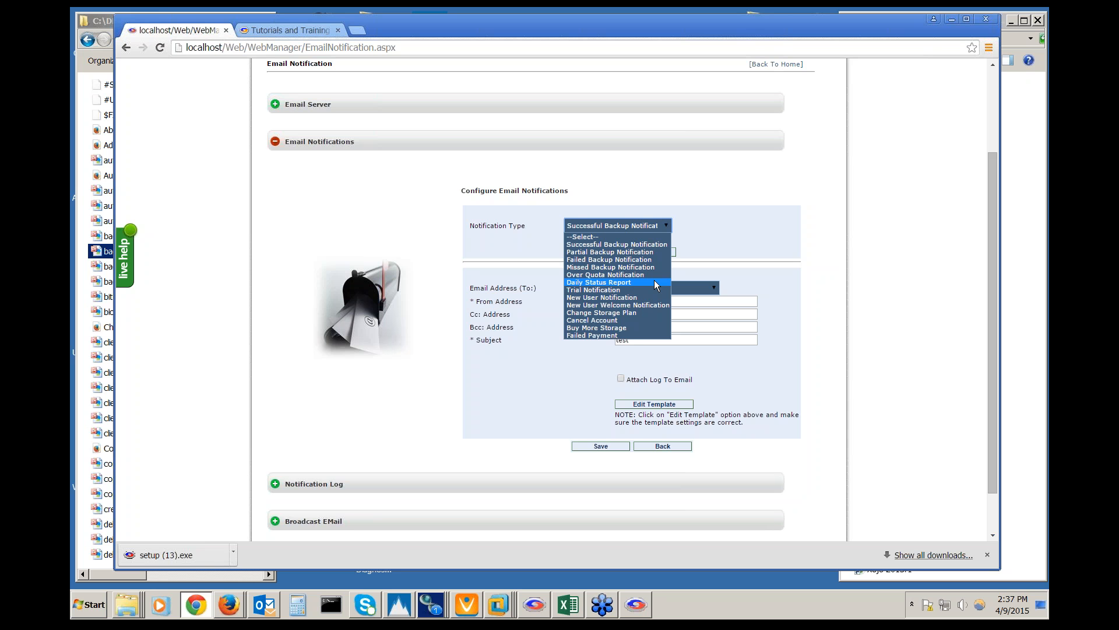
click(704, 235)
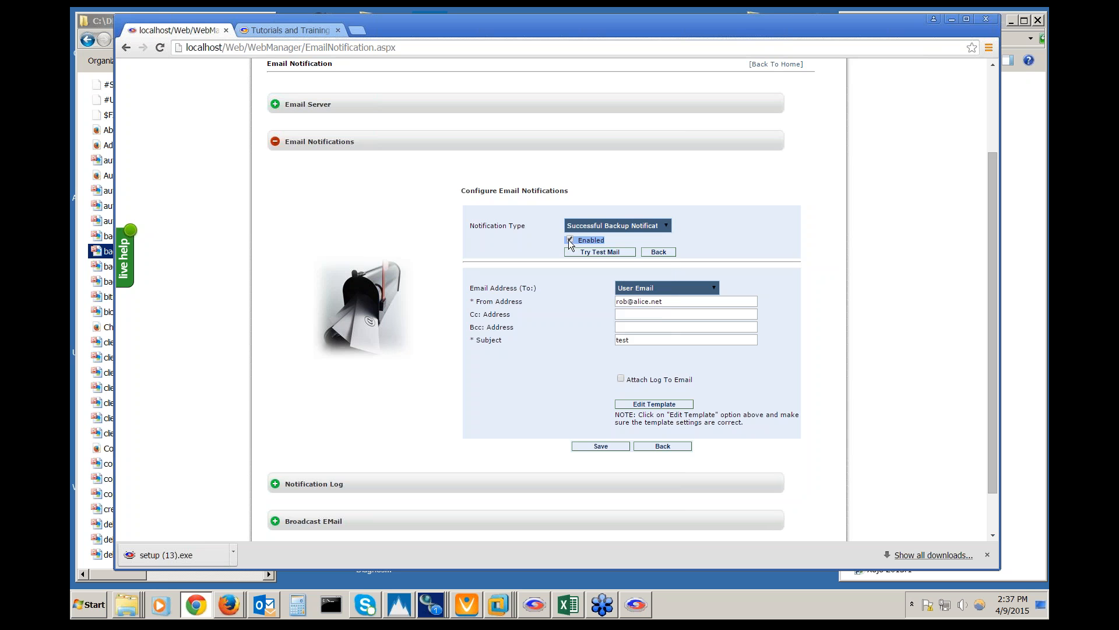
click(666, 227)
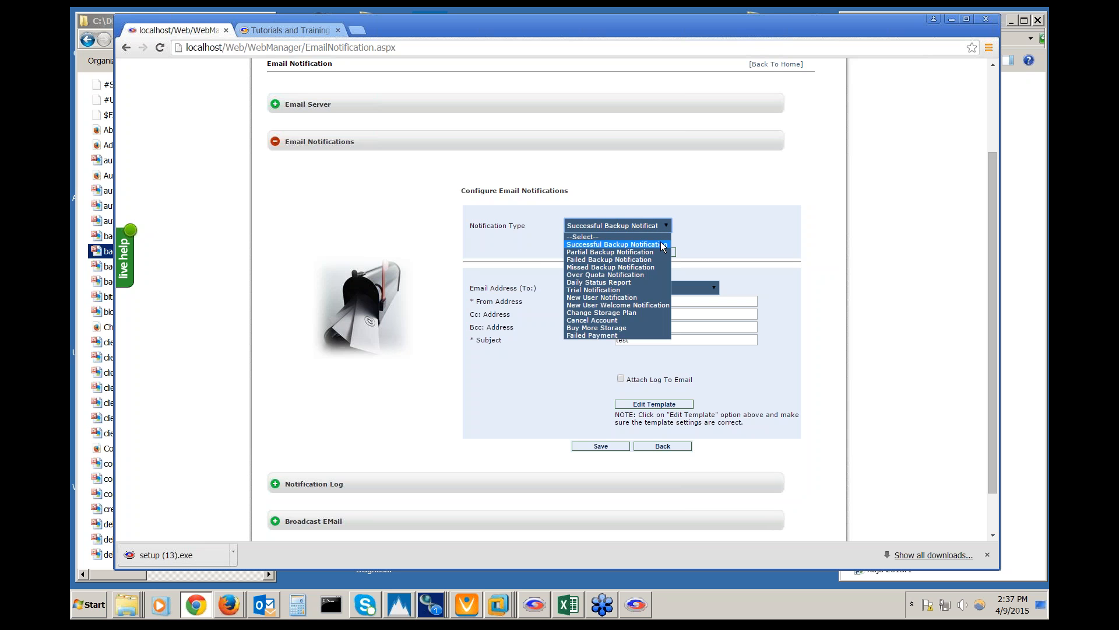
click(663, 246)
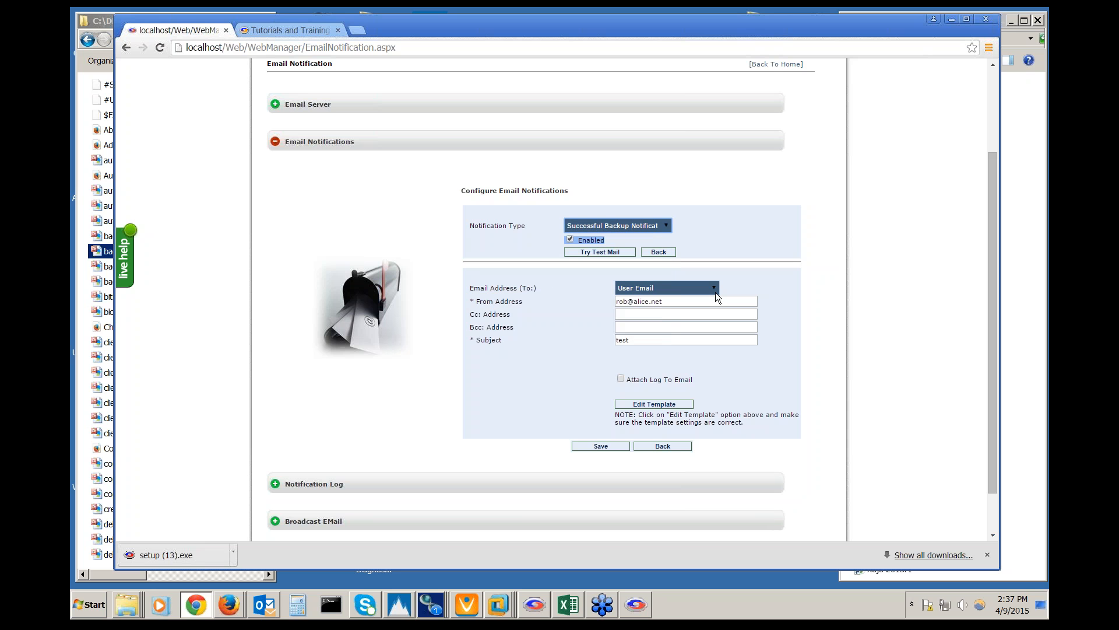
click(715, 288)
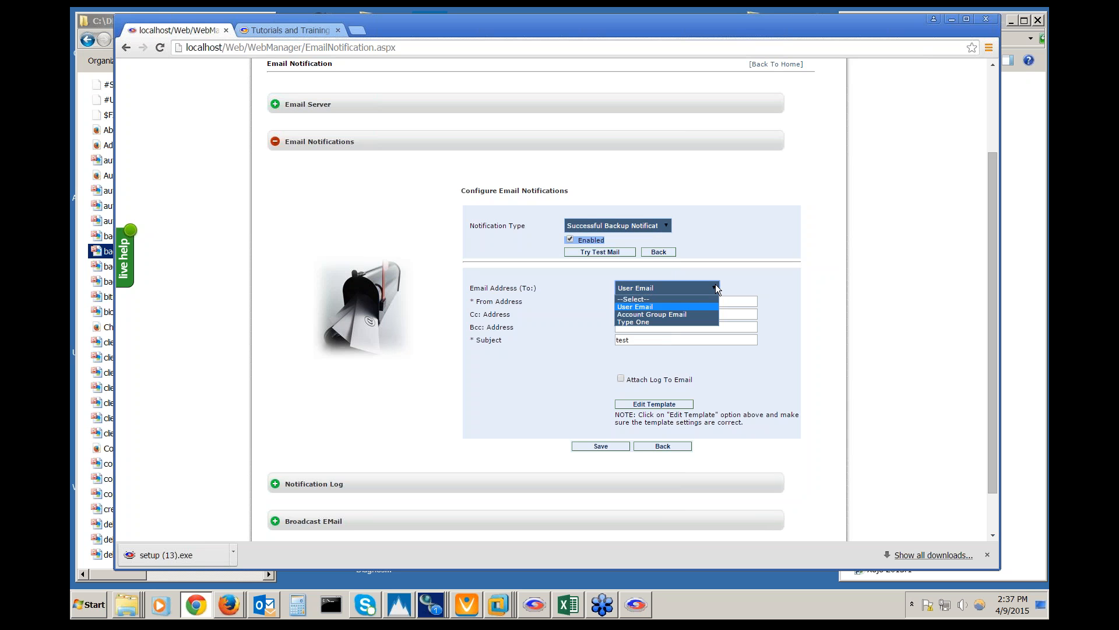
click(706, 323)
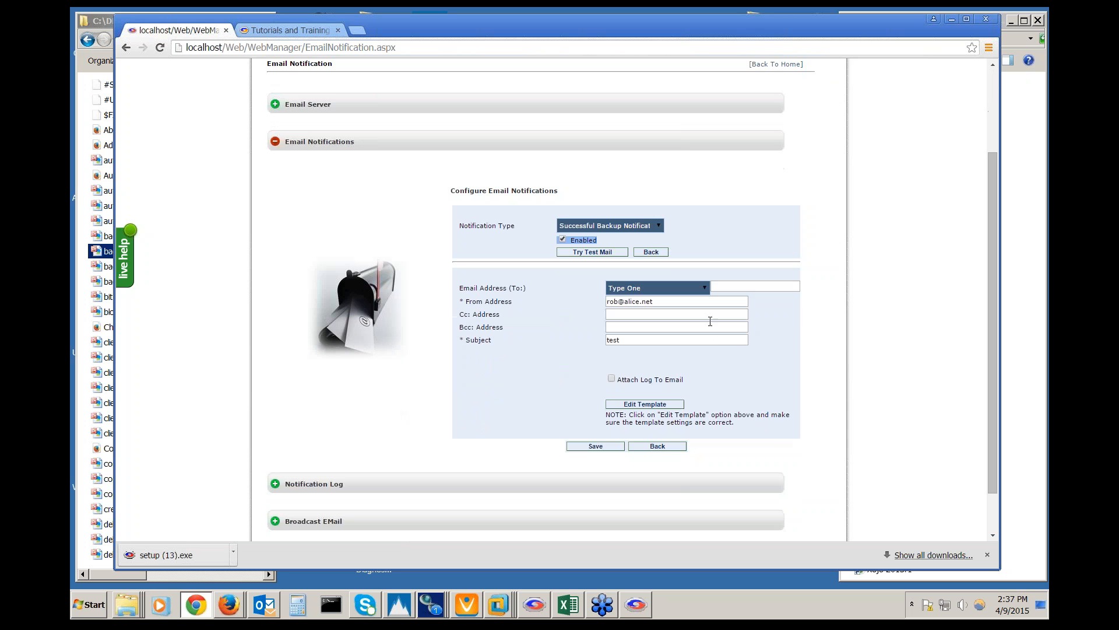
click(703, 288)
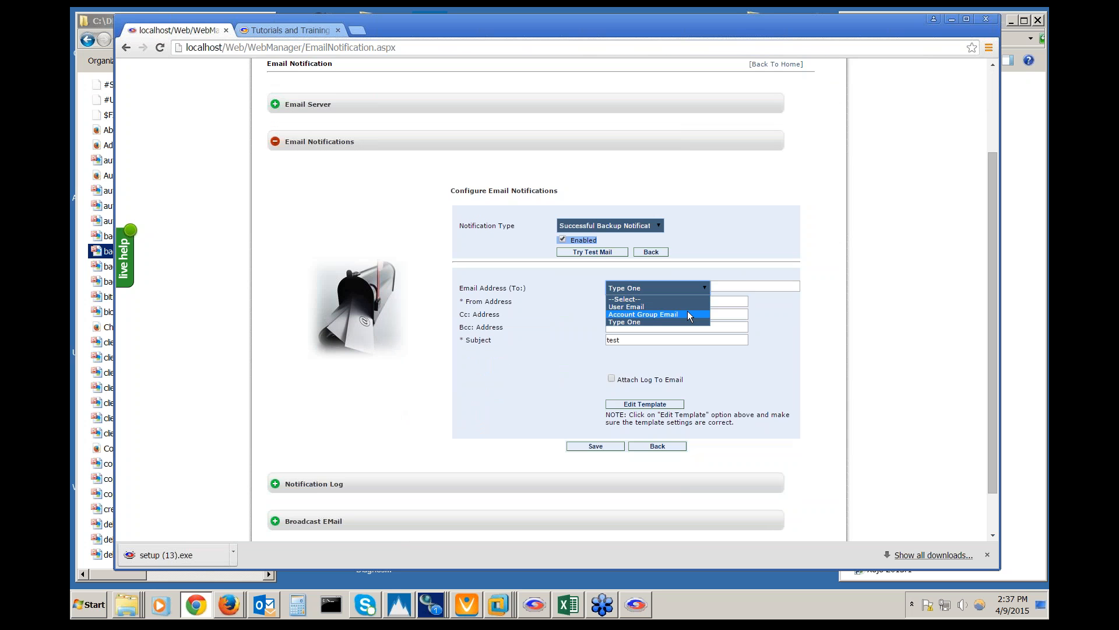
click(688, 307)
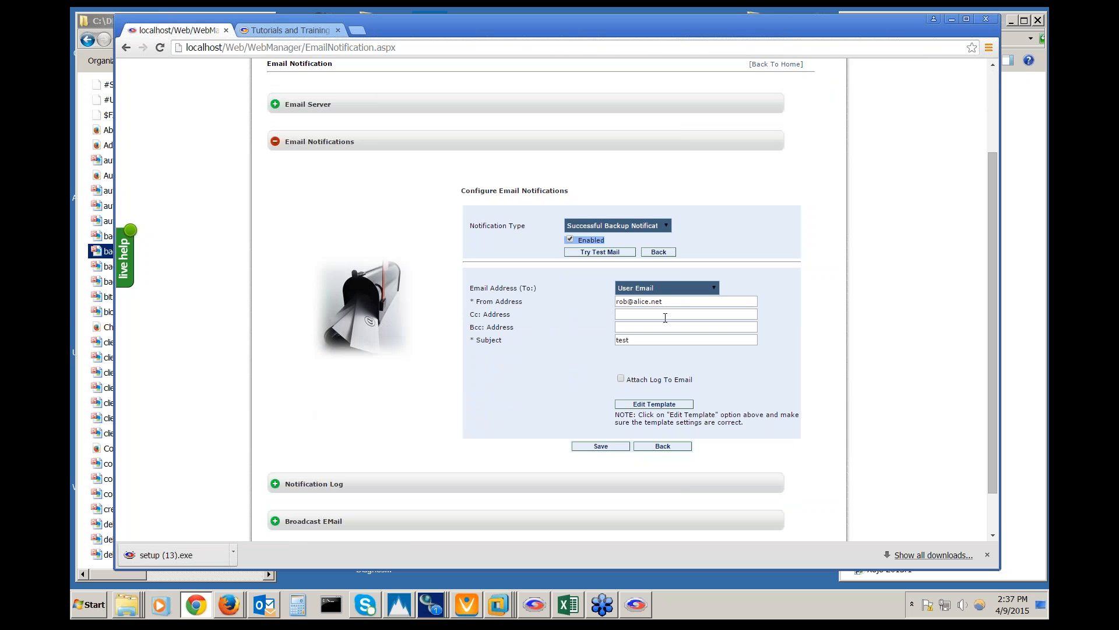
click(663, 316)
click(668, 327)
click(667, 228)
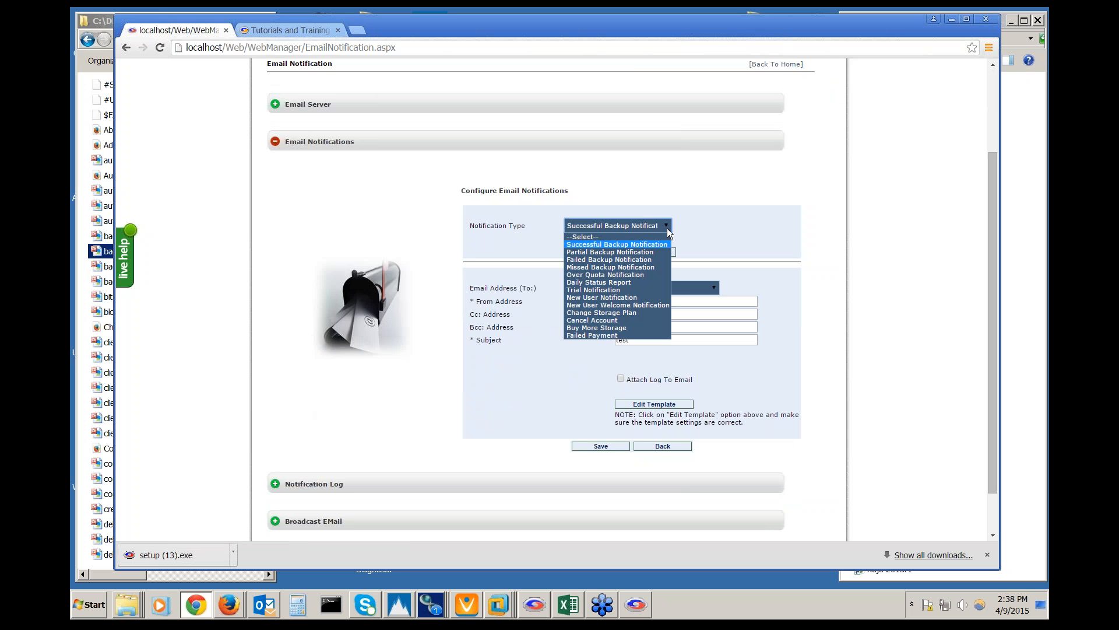
Switch to the Failed Backup Notification, enable it, and fill in the suggested Bcc e-mail address
click(663, 260)
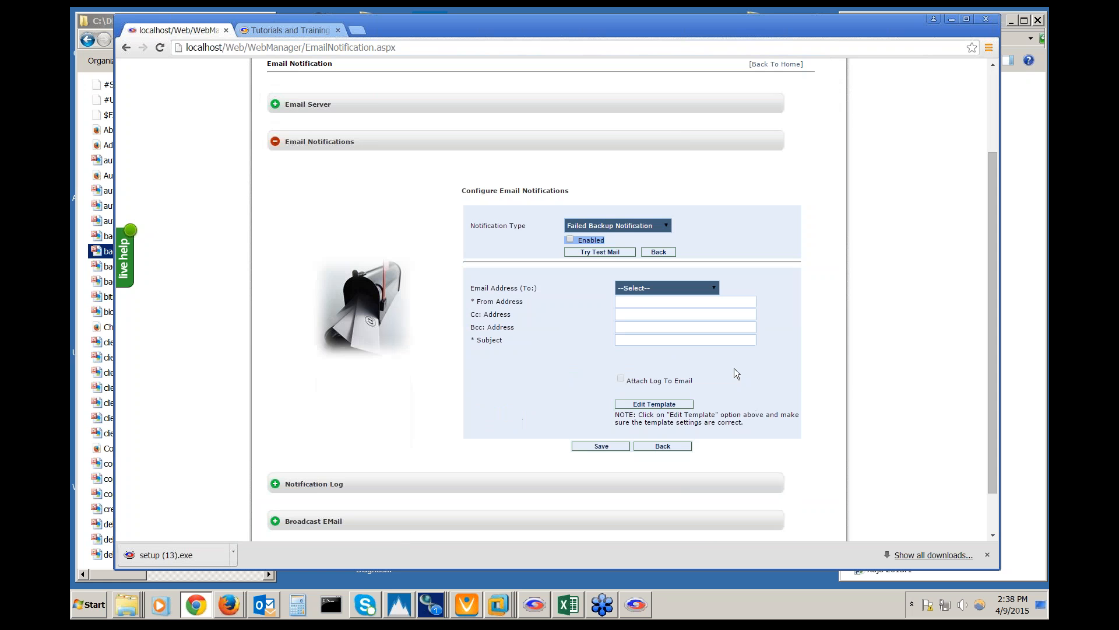
click(571, 239)
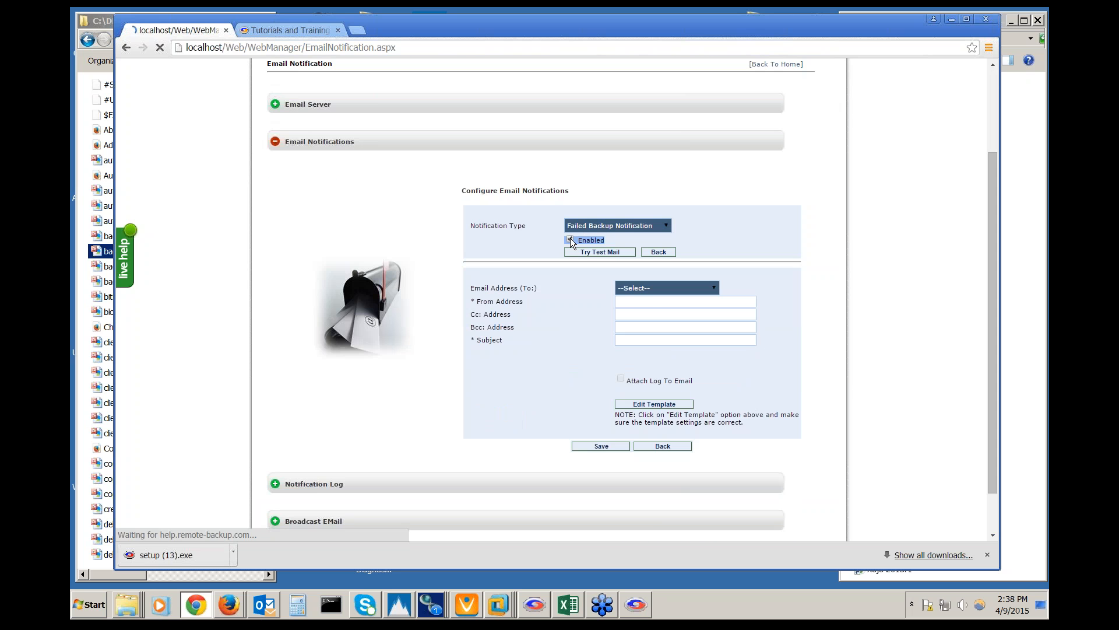
scroll(778, 348, down, 1)
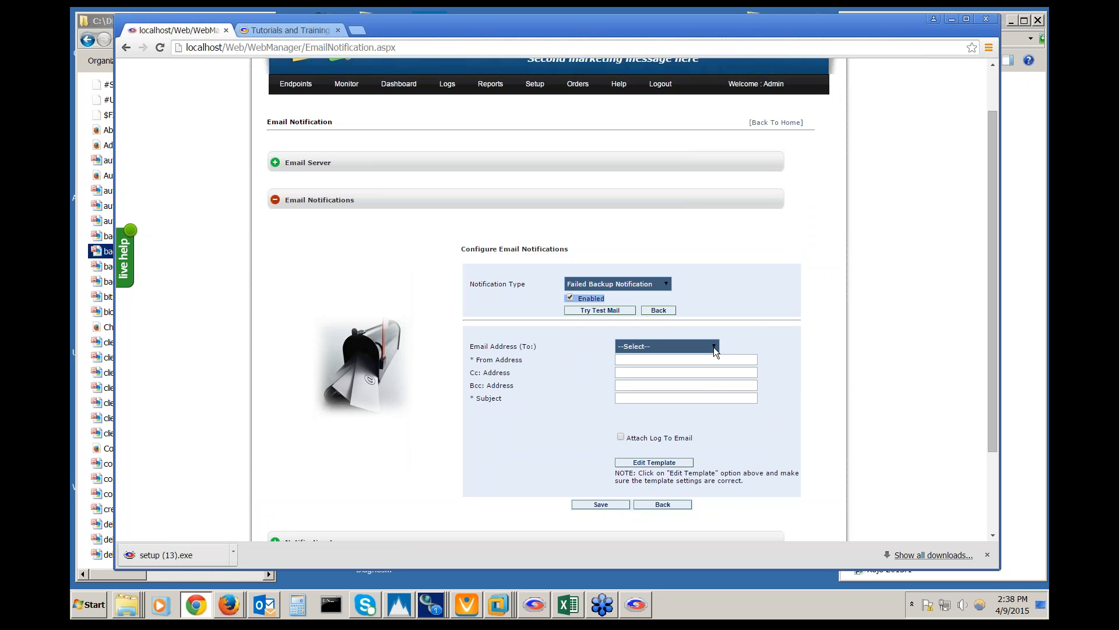
click(715, 384)
text(rmm@)
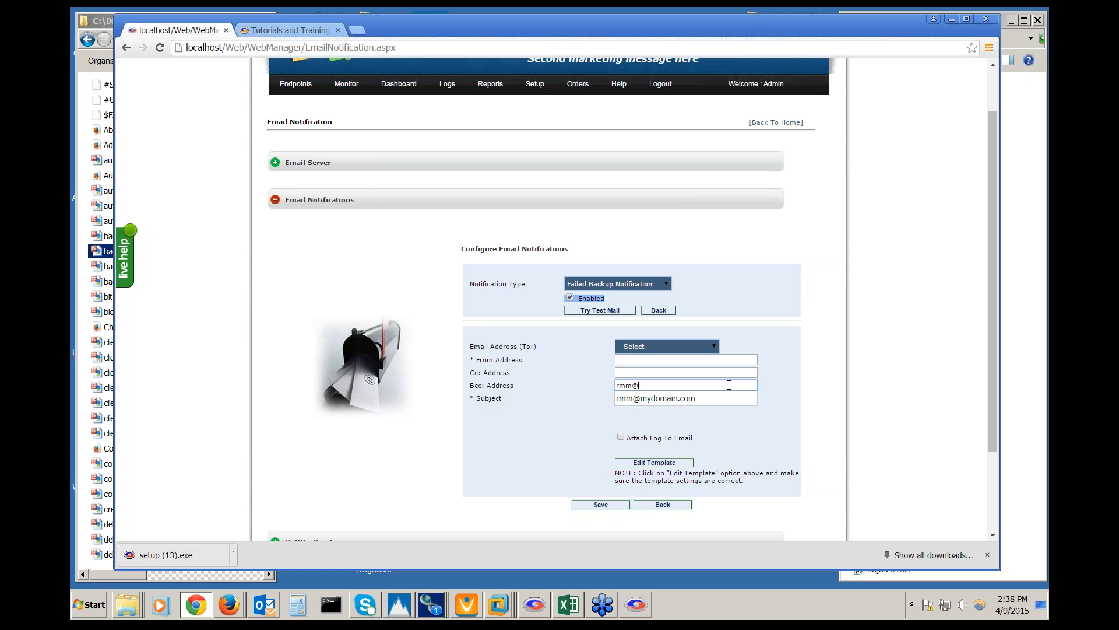
key(Down)
key(Return)
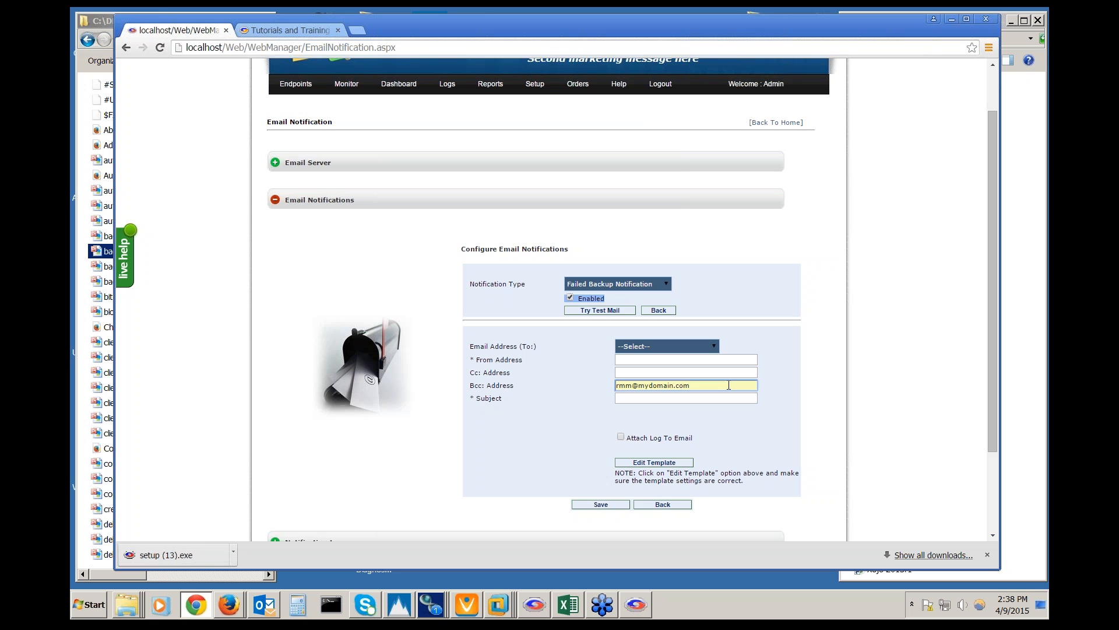
Set the subject to 'Failed Backup for %C %U' and attach the log to the email
click(718, 399)
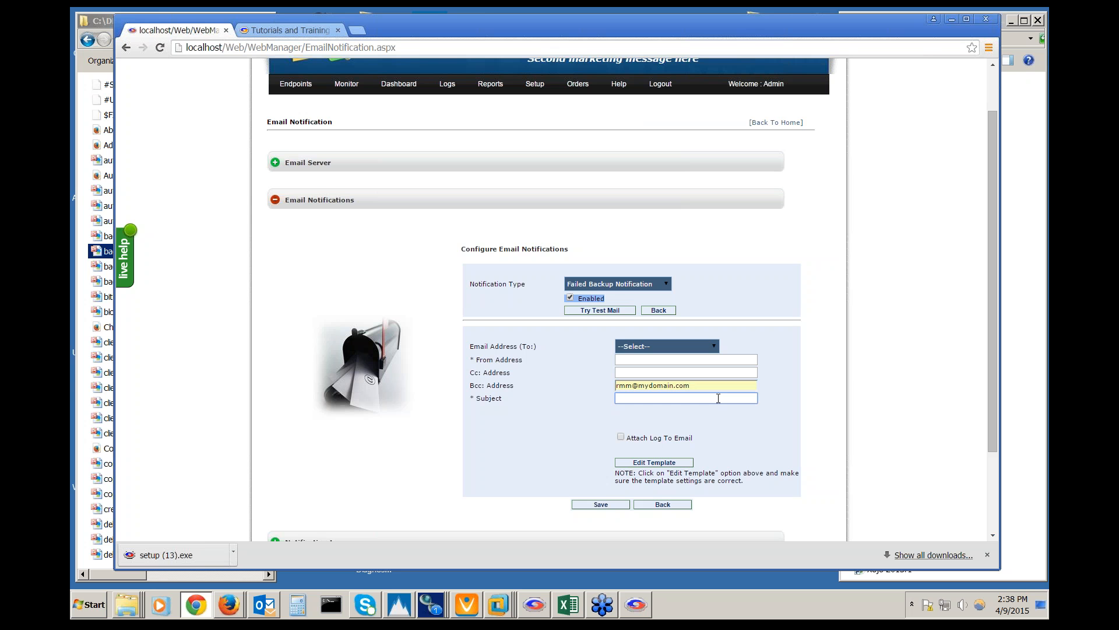
text(f)
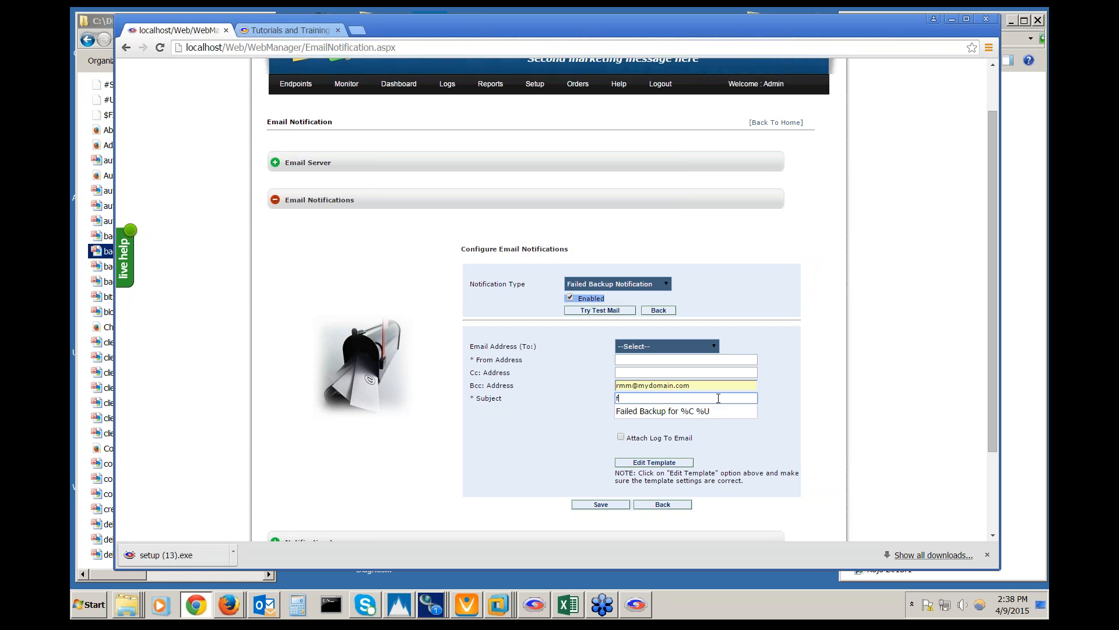
click(708, 411)
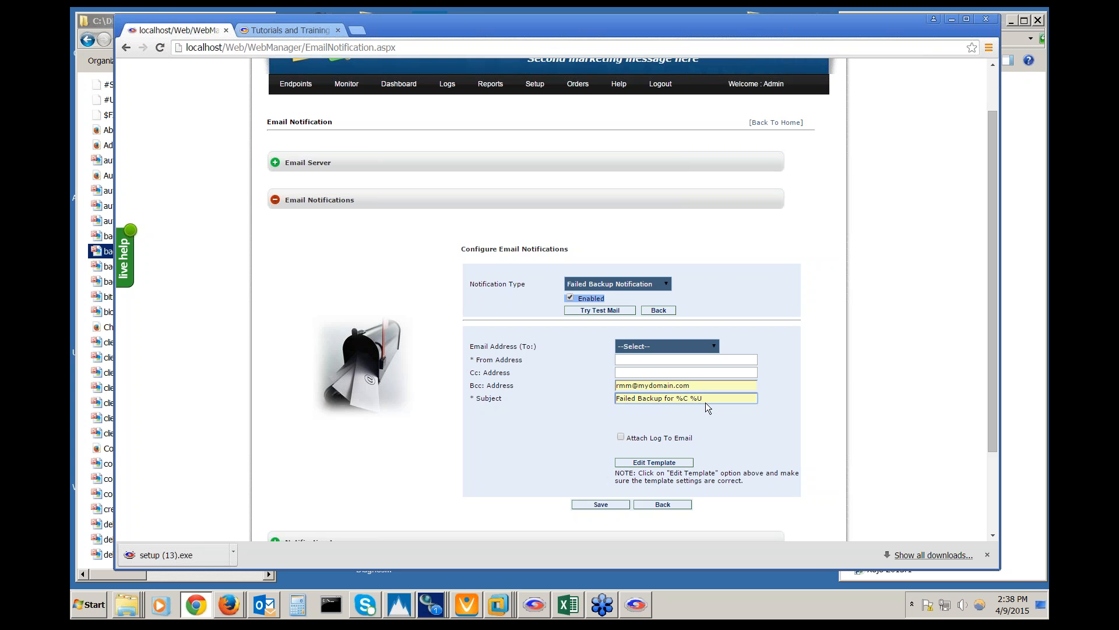
drag(708, 398, 676, 398)
click(686, 400)
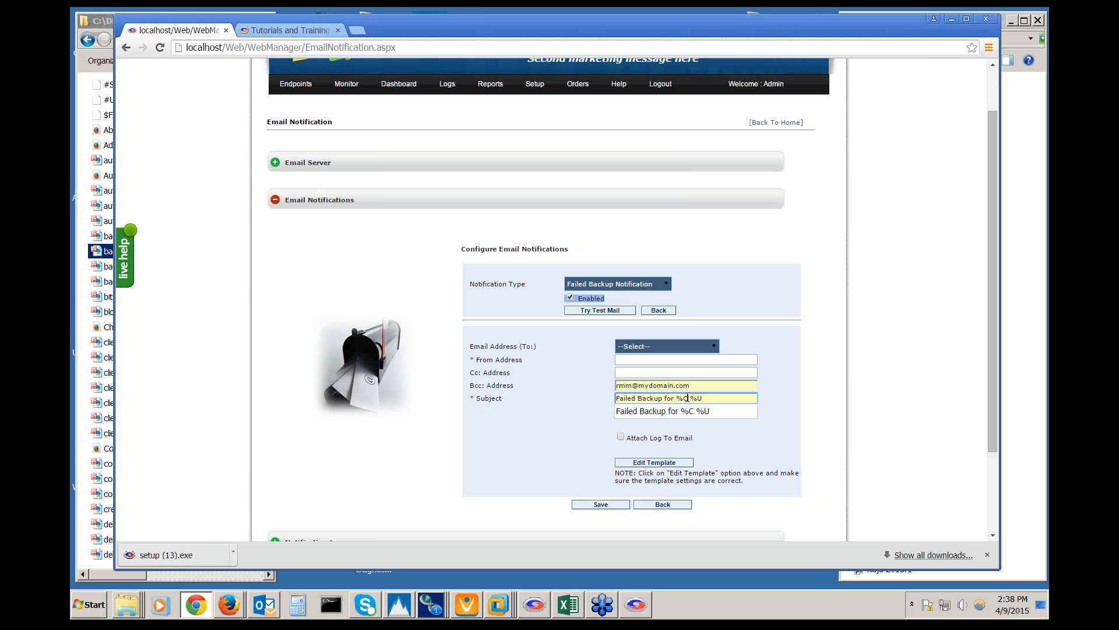
drag(690, 398, 705, 398)
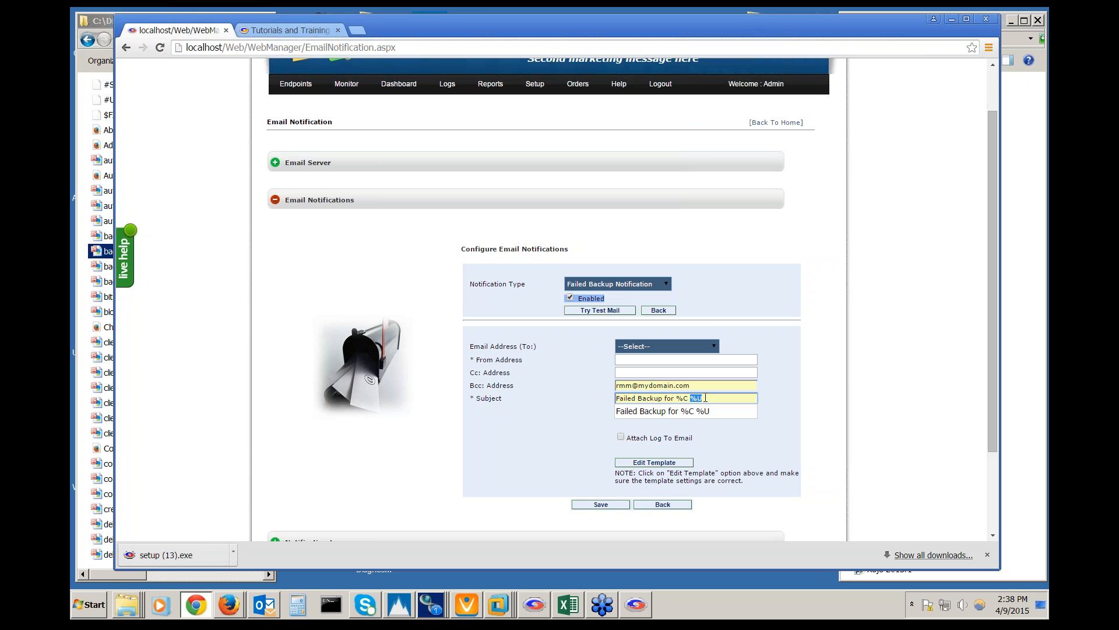
click(723, 444)
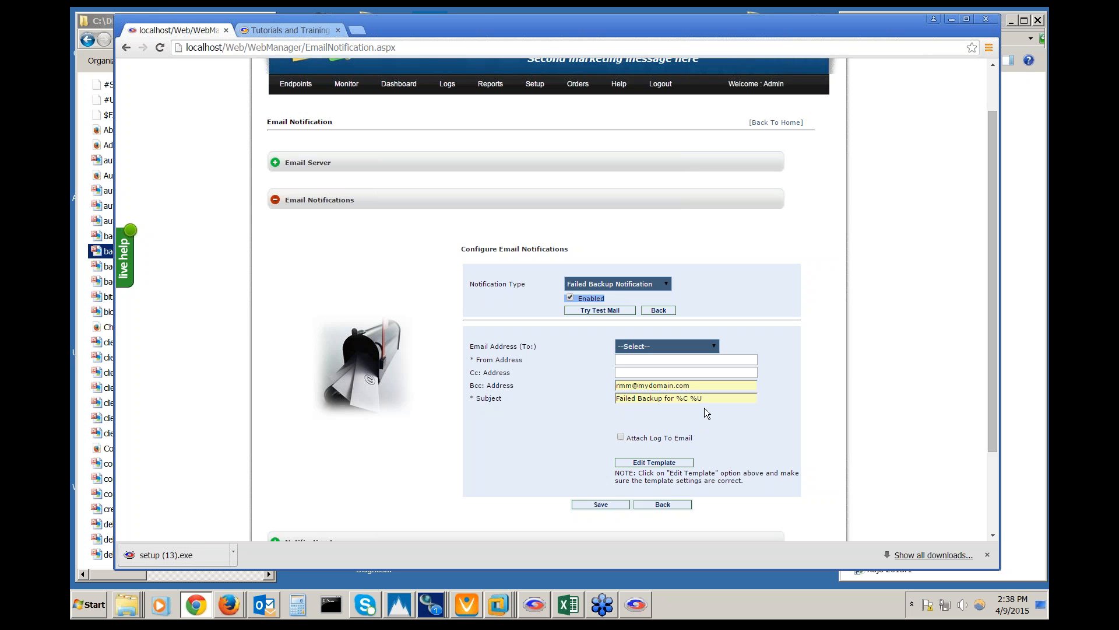
click(621, 437)
scroll(553, 460, down, 1)
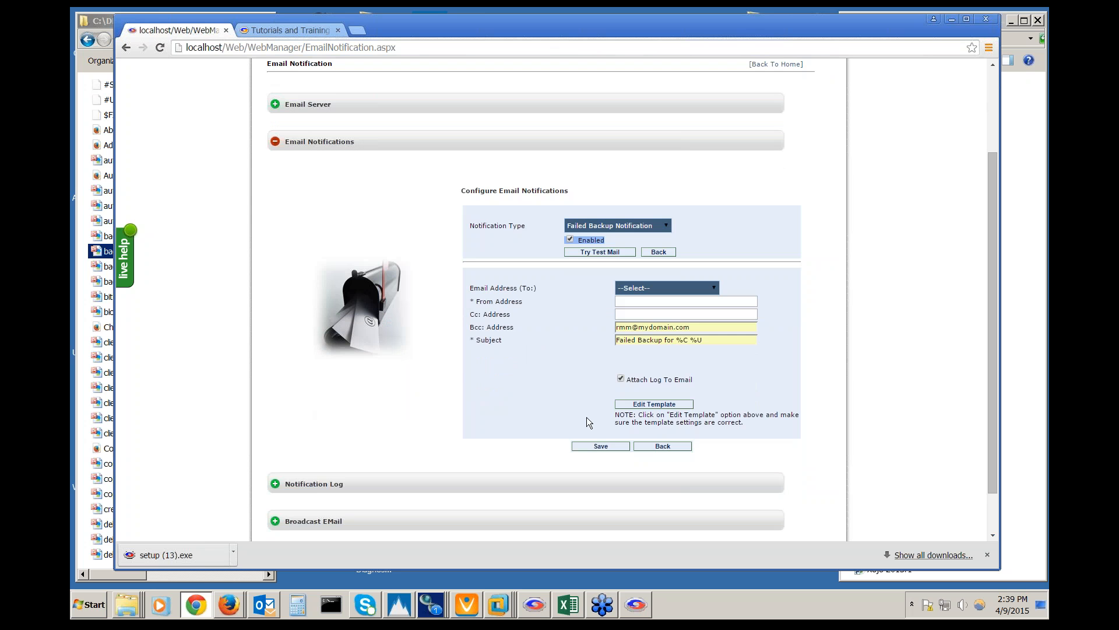
Review the failed-backup HTML template's #username# placeholder unchanged, then collapse Email Notifications
click(677, 403)
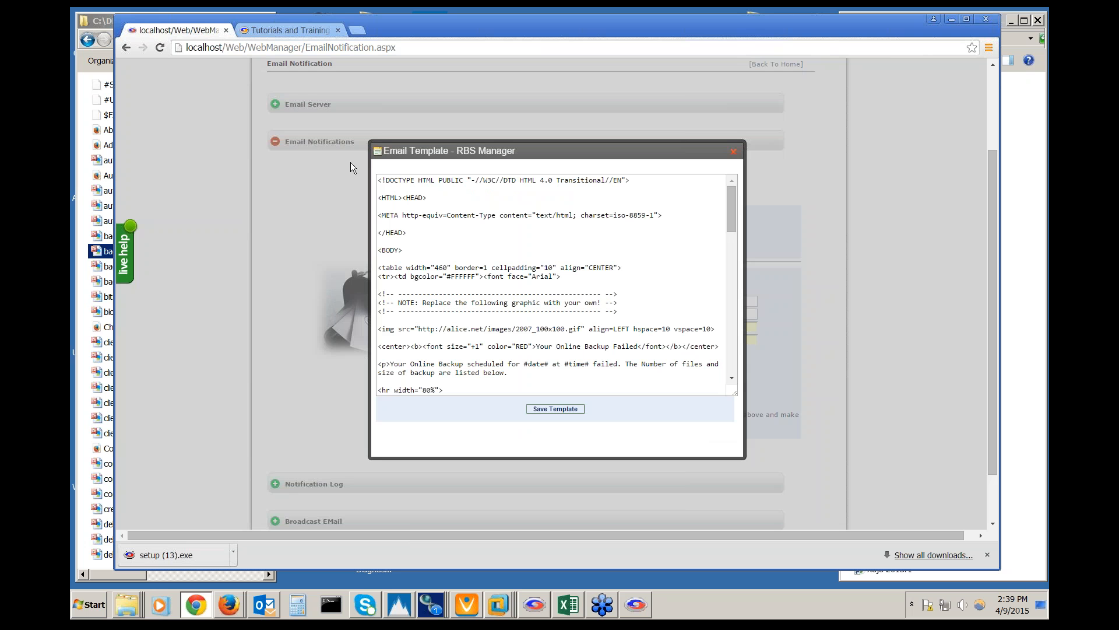
click(495, 345)
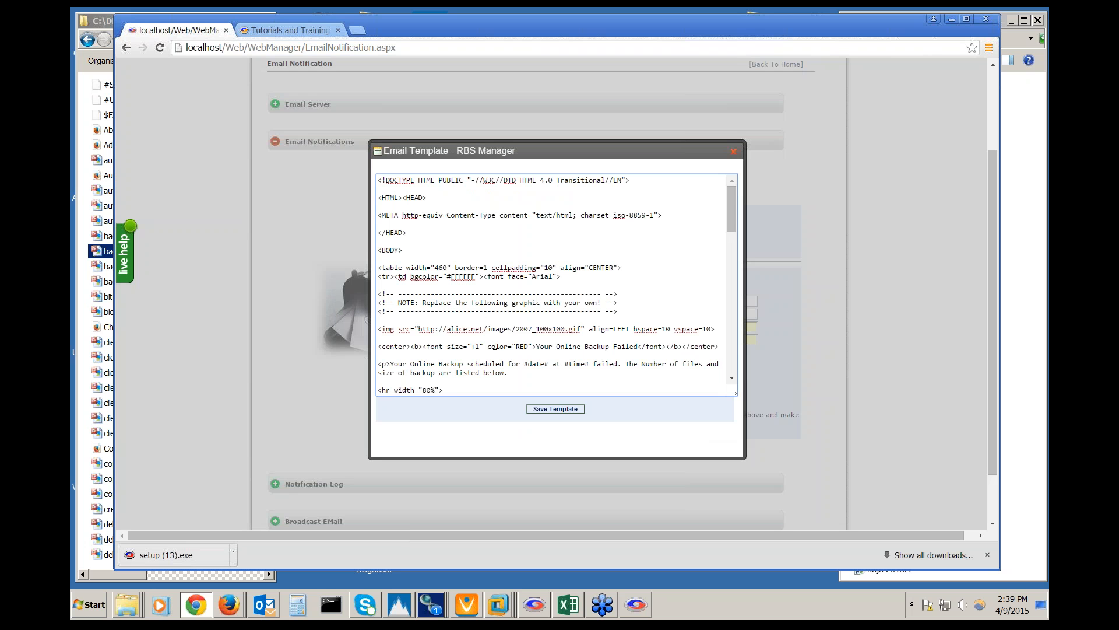
scroll(495, 345, down, 5)
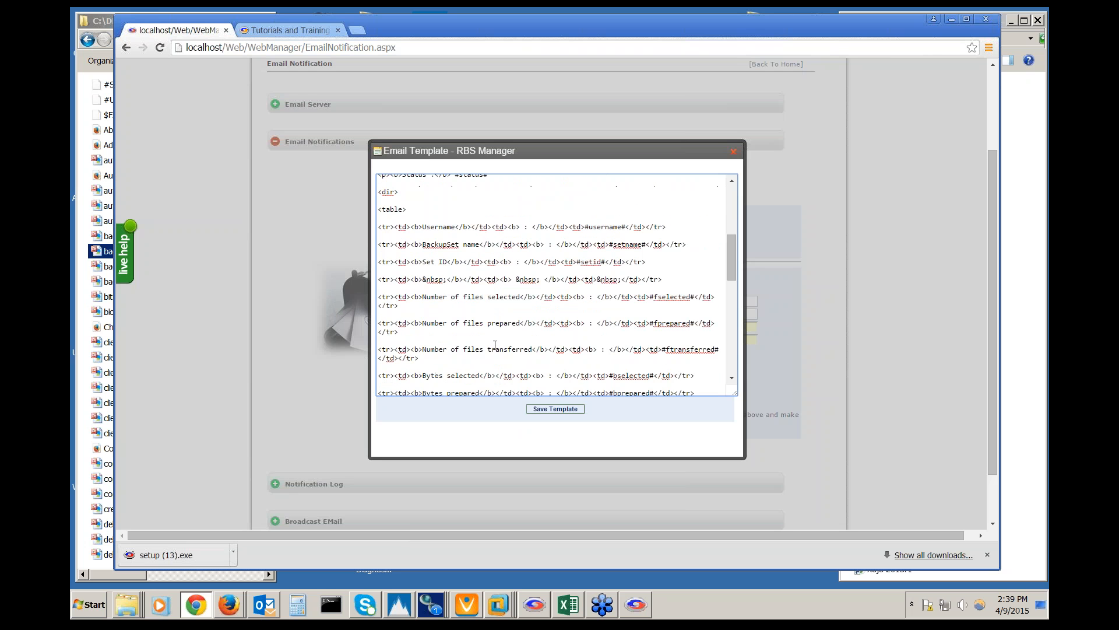
scroll(495, 346, up, 1)
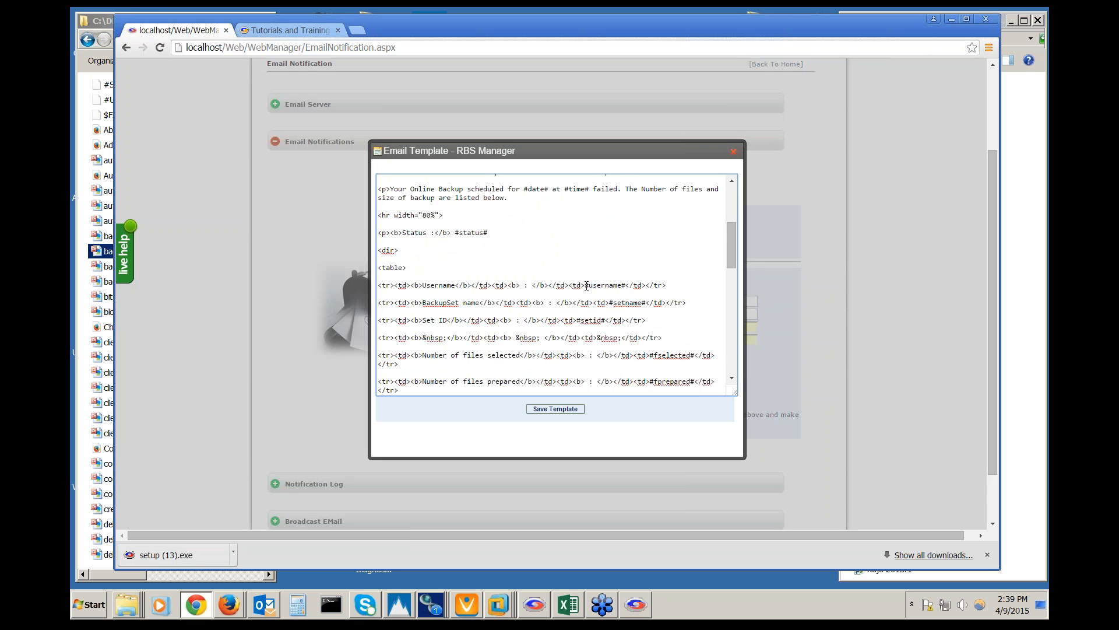
drag(585, 285, 627, 285)
scroll(634, 322, down, 1)
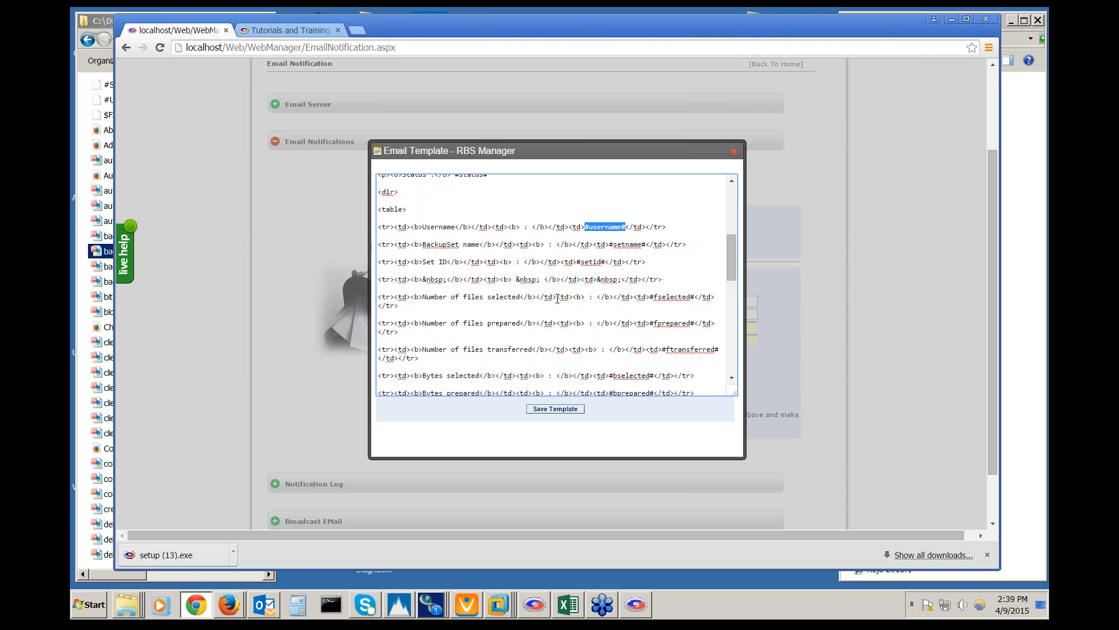
scroll(557, 299, down, 1)
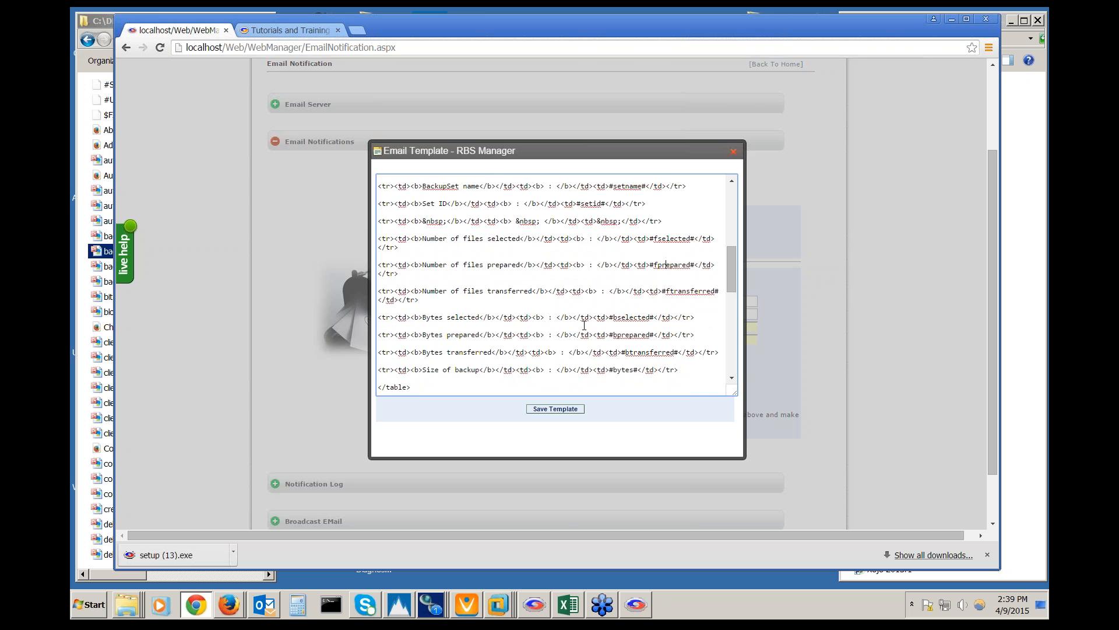
scroll(584, 325, down, 6)
scroll(565, 333, up, 7)
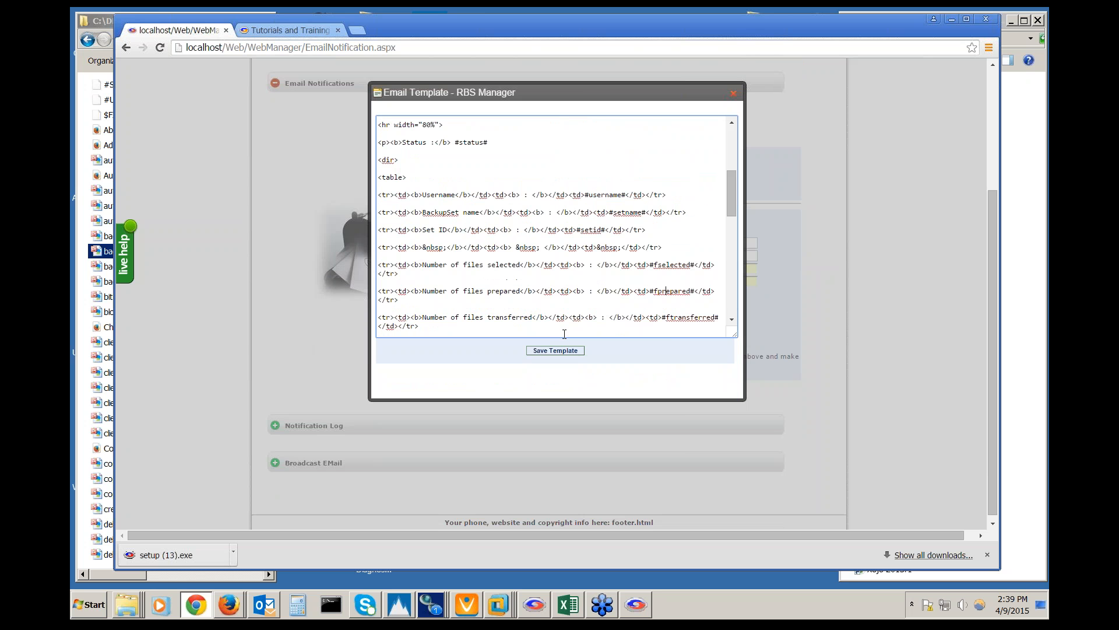
click(733, 92)
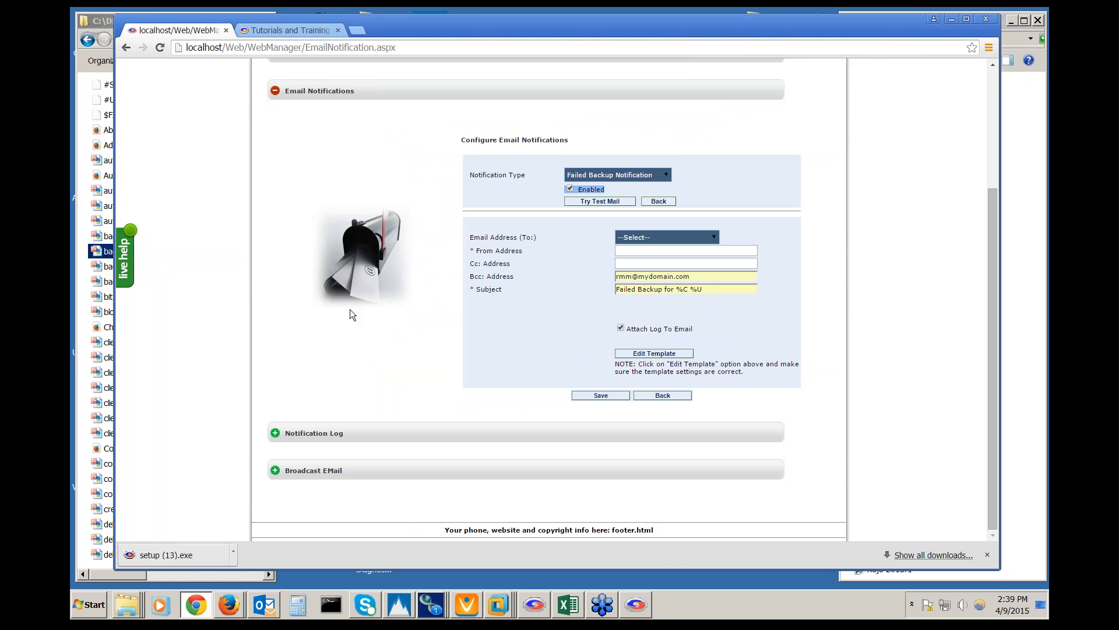
click(276, 91)
Review client branding 'RBackup Demo' through Advanced options: Queue Limit 100, Subfolder Limit 5000, Storename characters 0
mouse_move(537, 140)
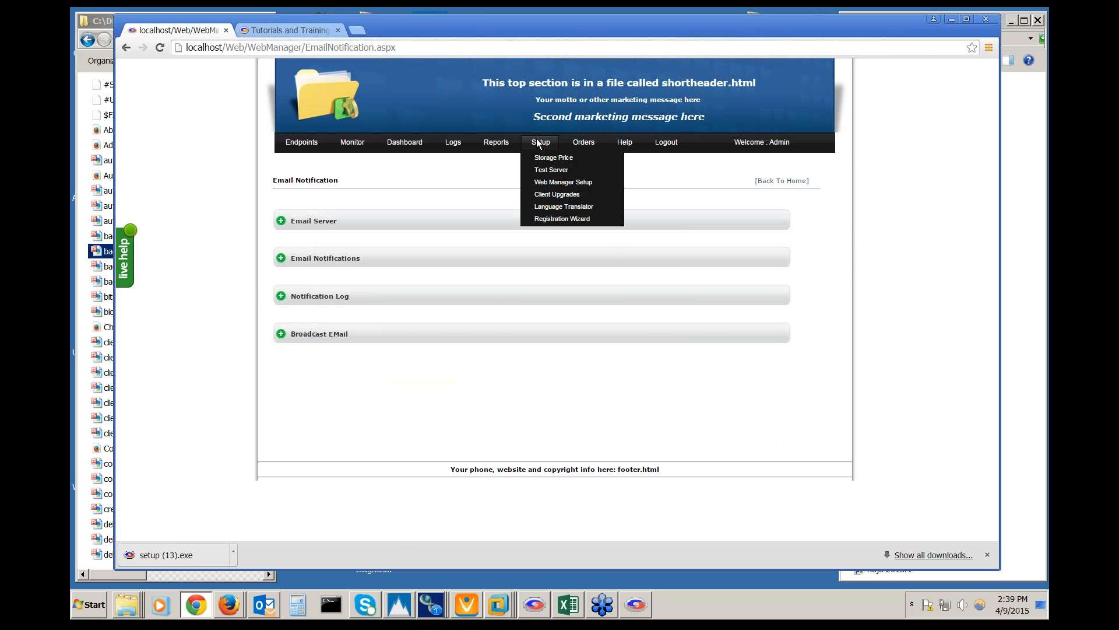
click(547, 167)
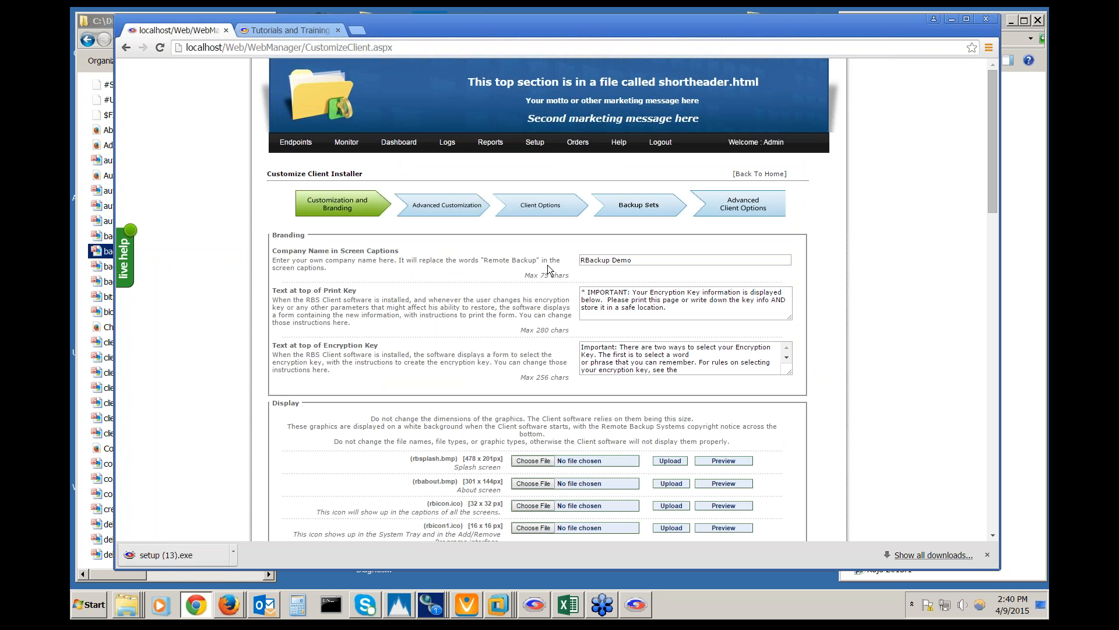
drag(639, 260, 509, 260)
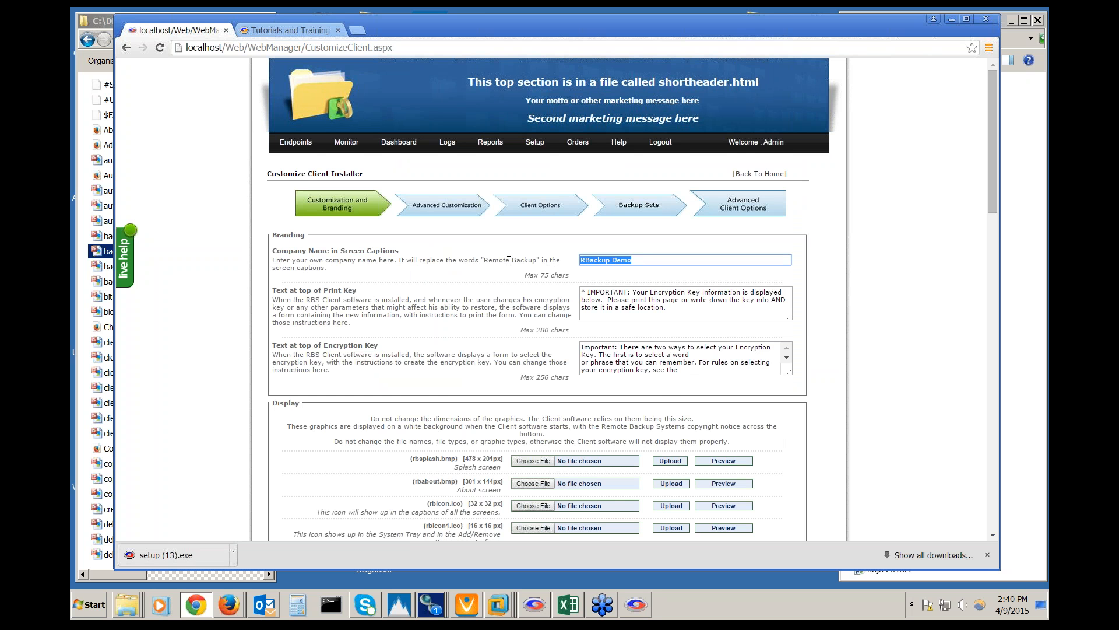
scroll(509, 261, down, 3)
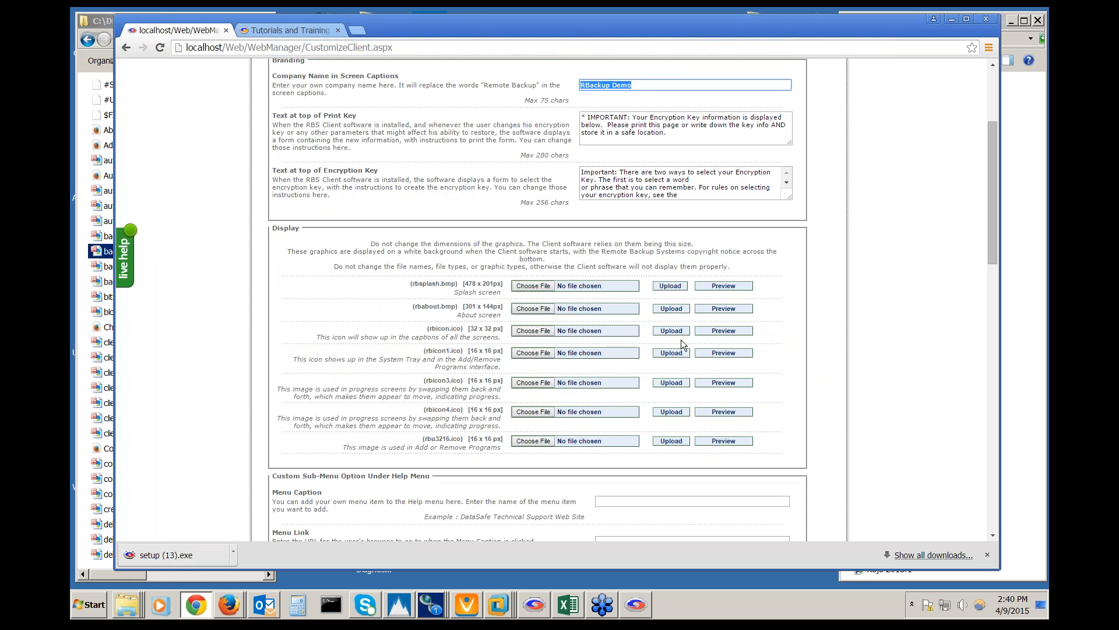
scroll(412, 427, down, 4)
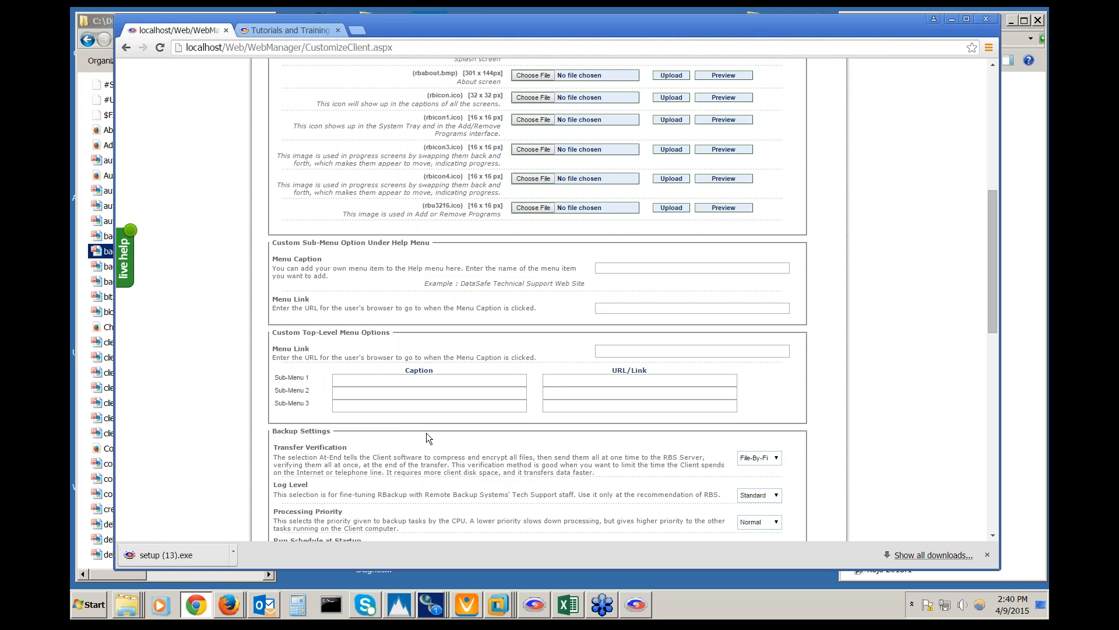
scroll(414, 421, down, 6)
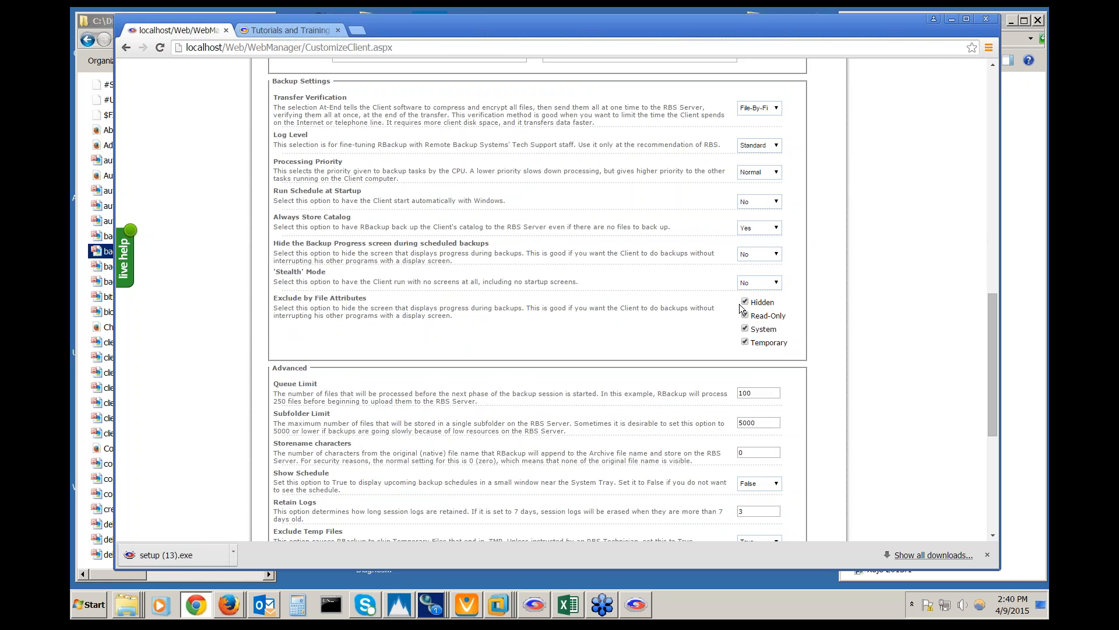
scroll(701, 356, down, 4)
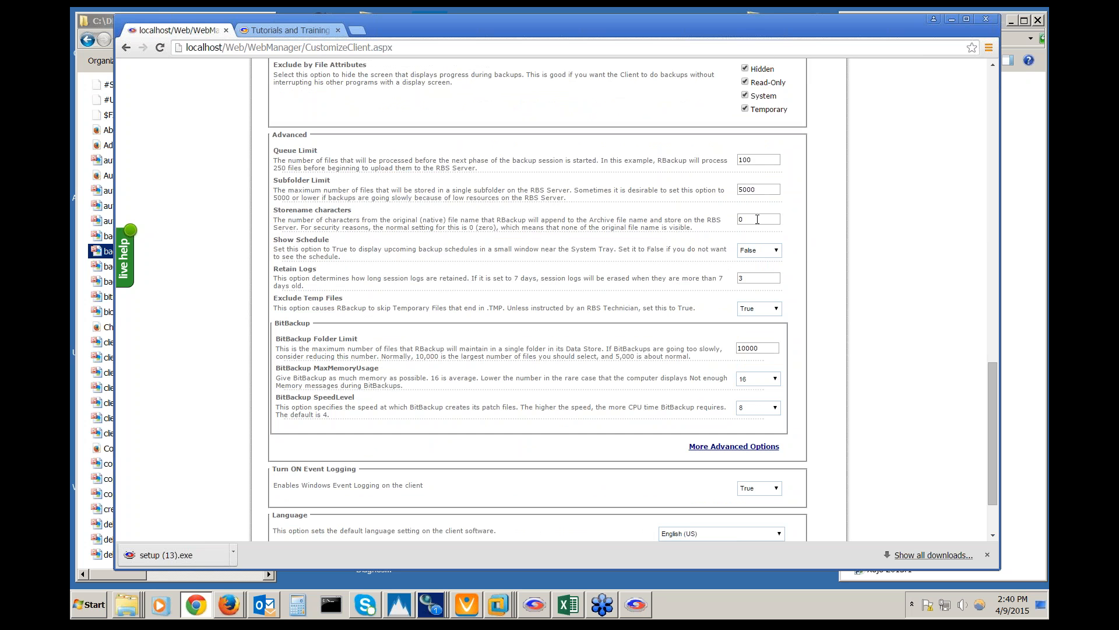
click(758, 219)
Open C:\RBS\DEMO\00A in Explorer and inspect the first two .rbx backup files
click(129, 611)
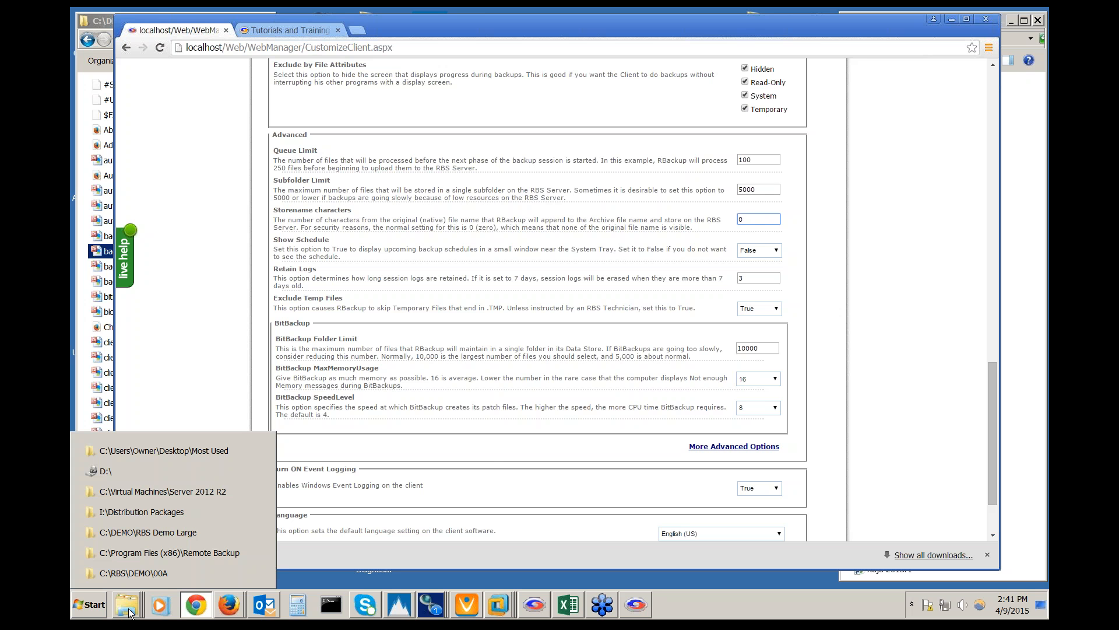
click(163, 572)
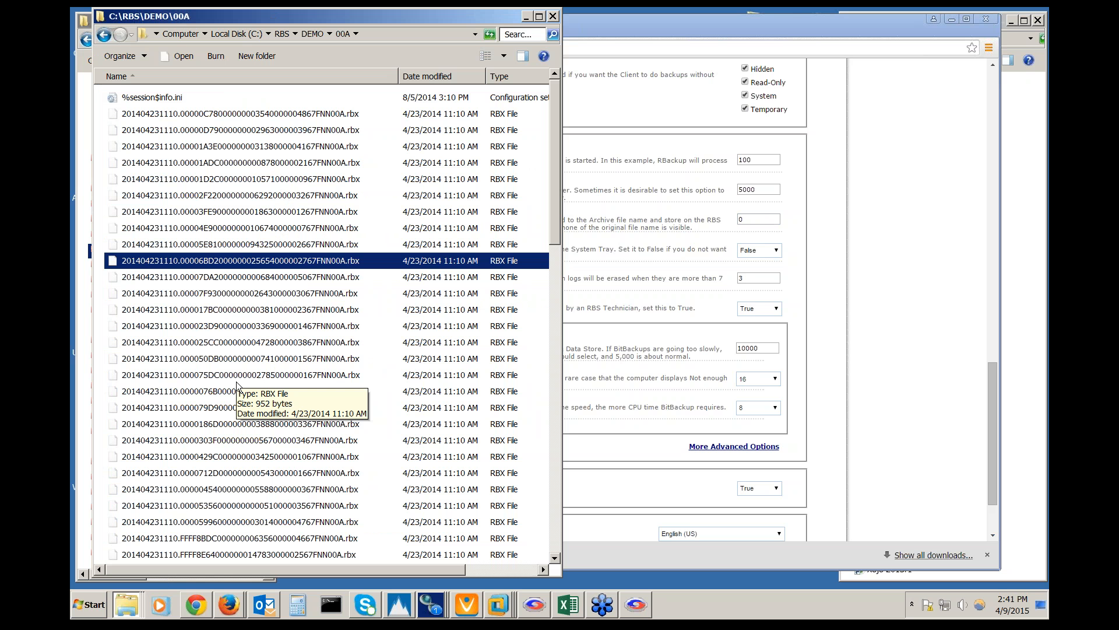
click(127, 120)
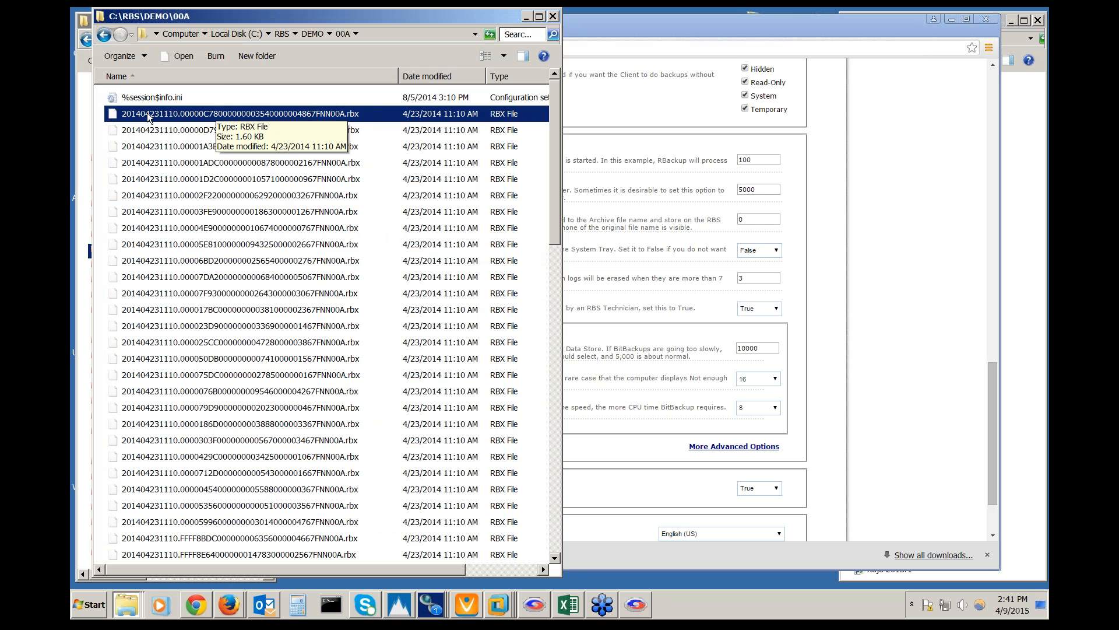
click(125, 119)
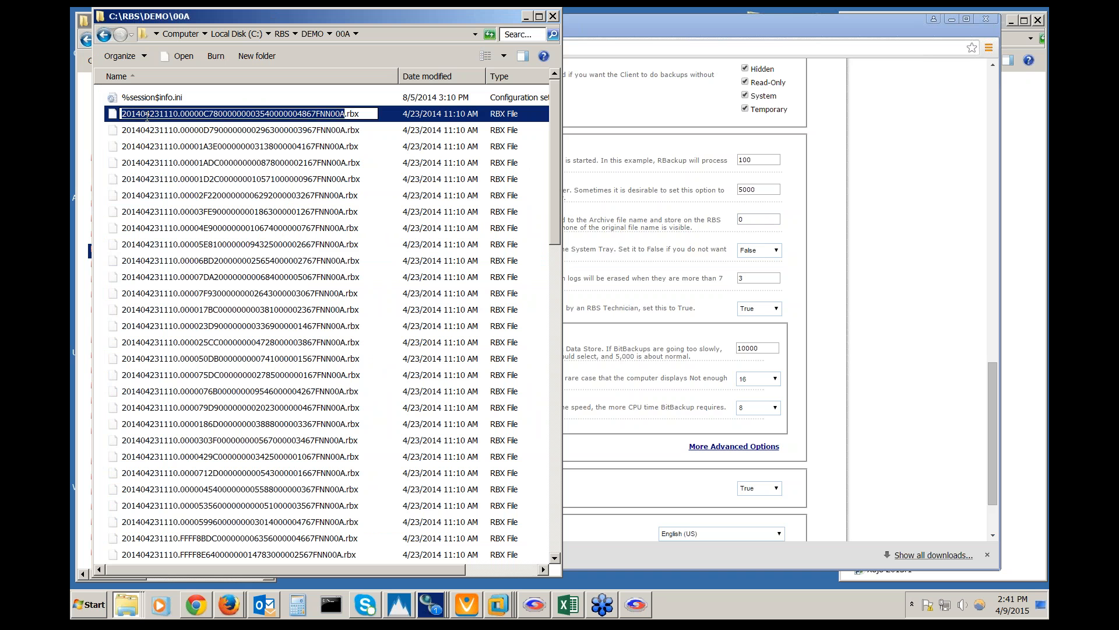
click(146, 115)
click(220, 130)
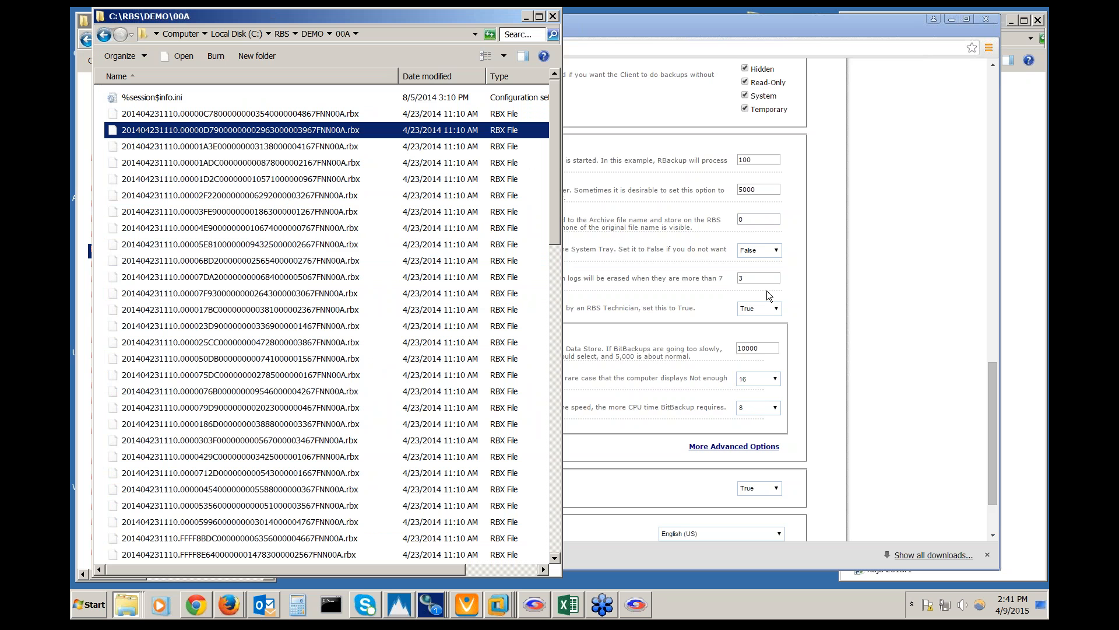
Highlight the Storename characters value 0 on the customization page, then deselect it
click(759, 218)
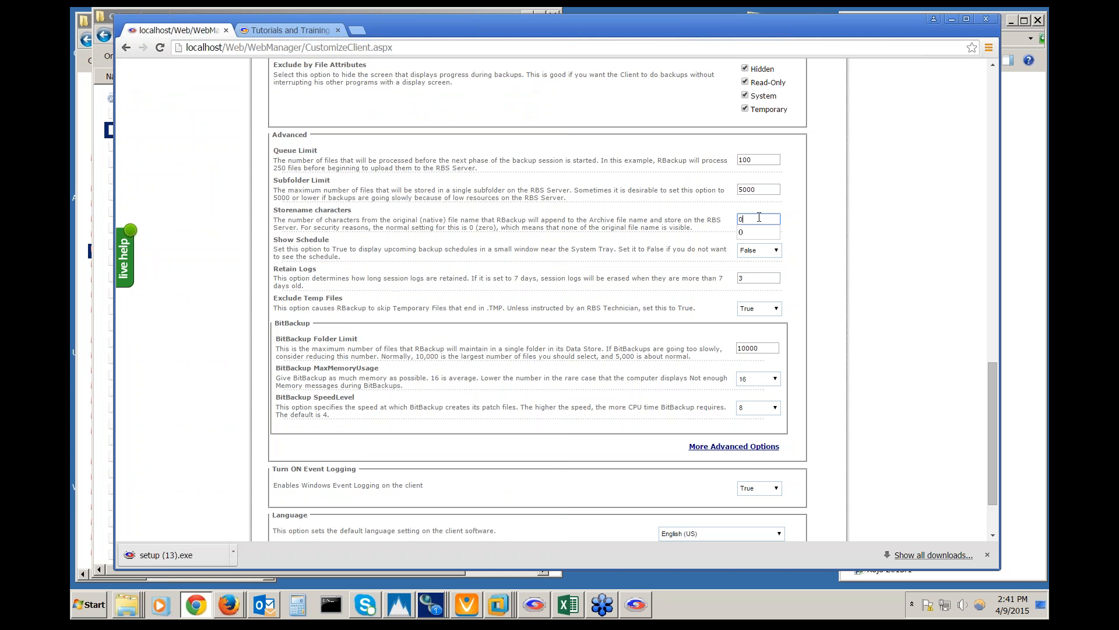
drag(759, 218, 727, 214)
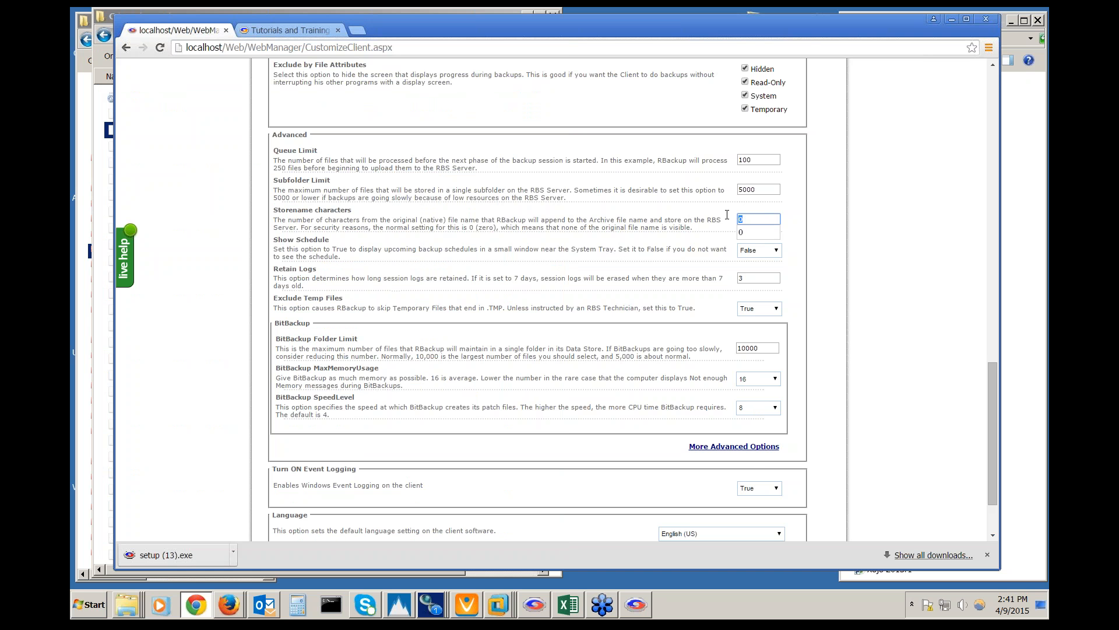
click(770, 214)
click(723, 222)
Reopen the 00A folder, look through several more .rbx files, then return to Web Manager
right_click(128, 612)
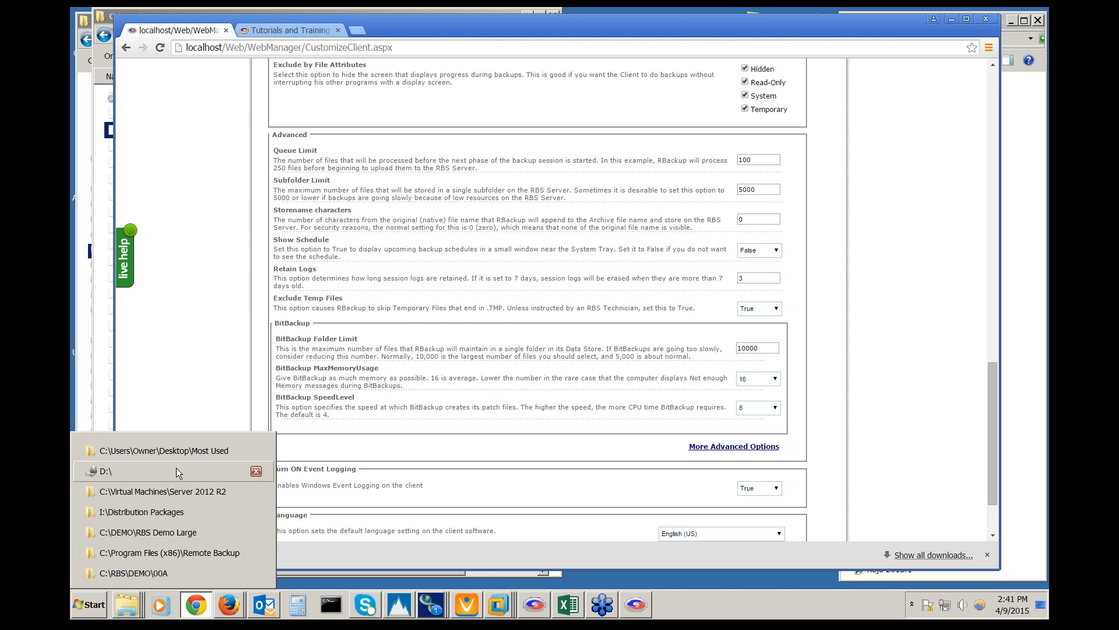
click(165, 569)
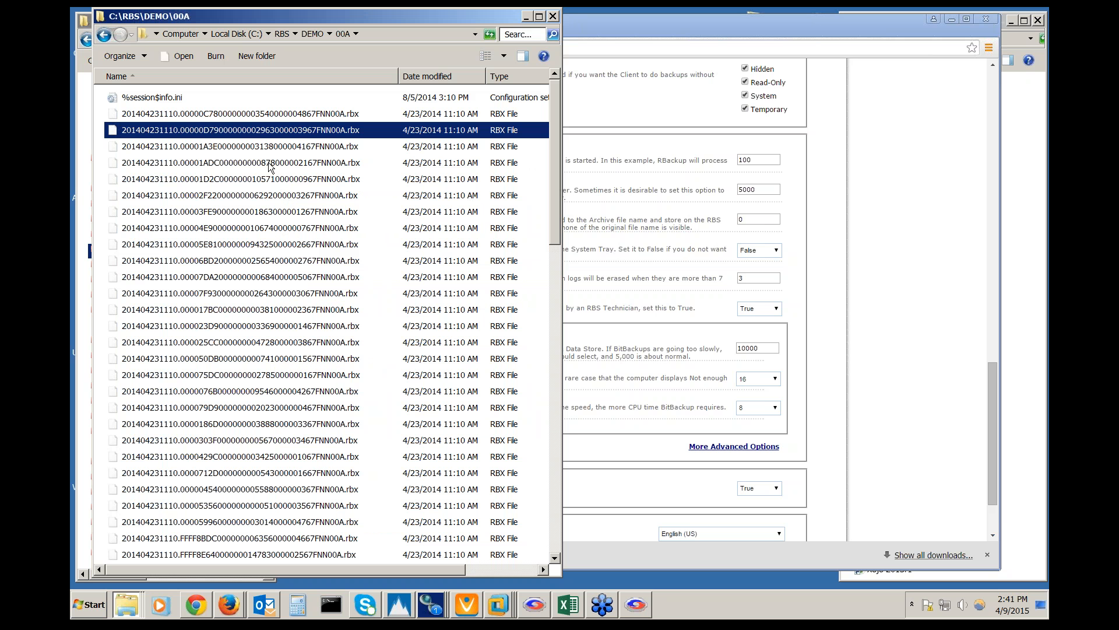
click(129, 133)
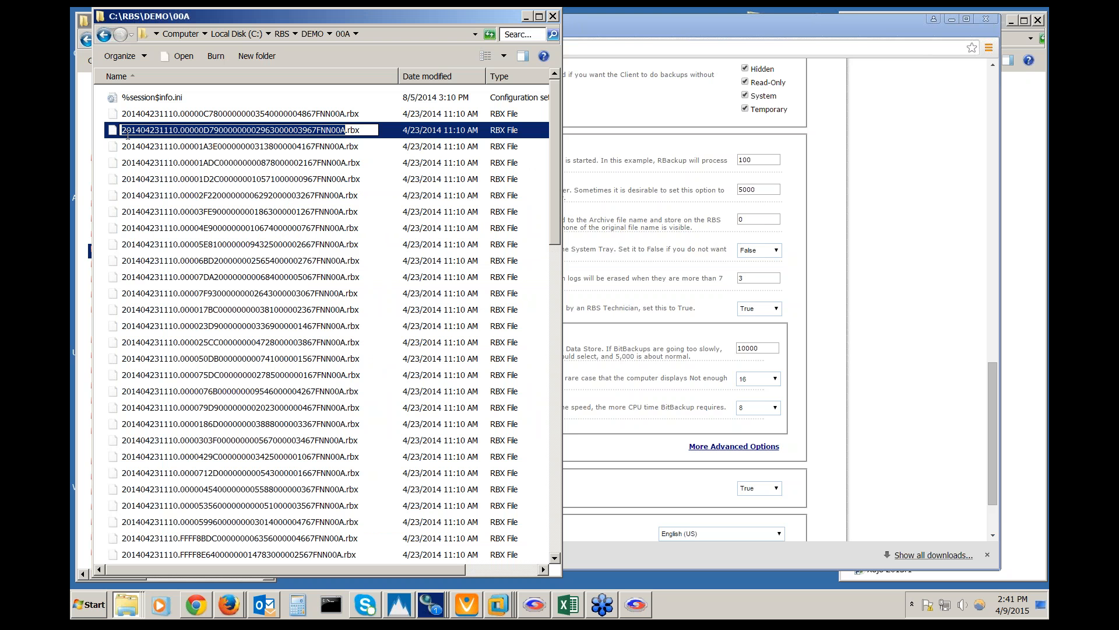
click(126, 132)
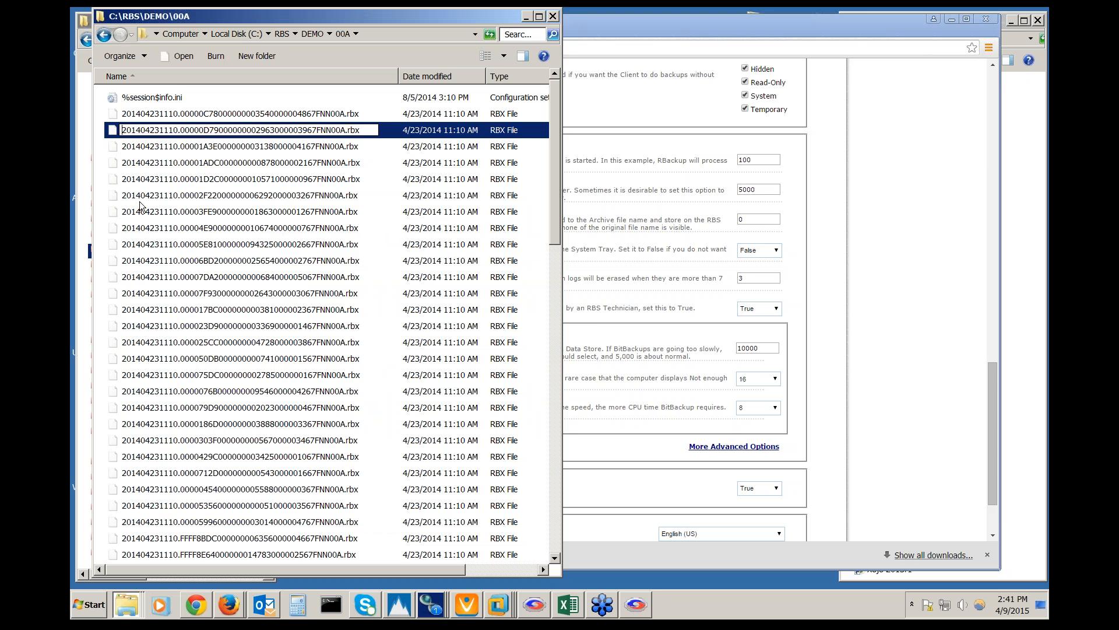
click(150, 163)
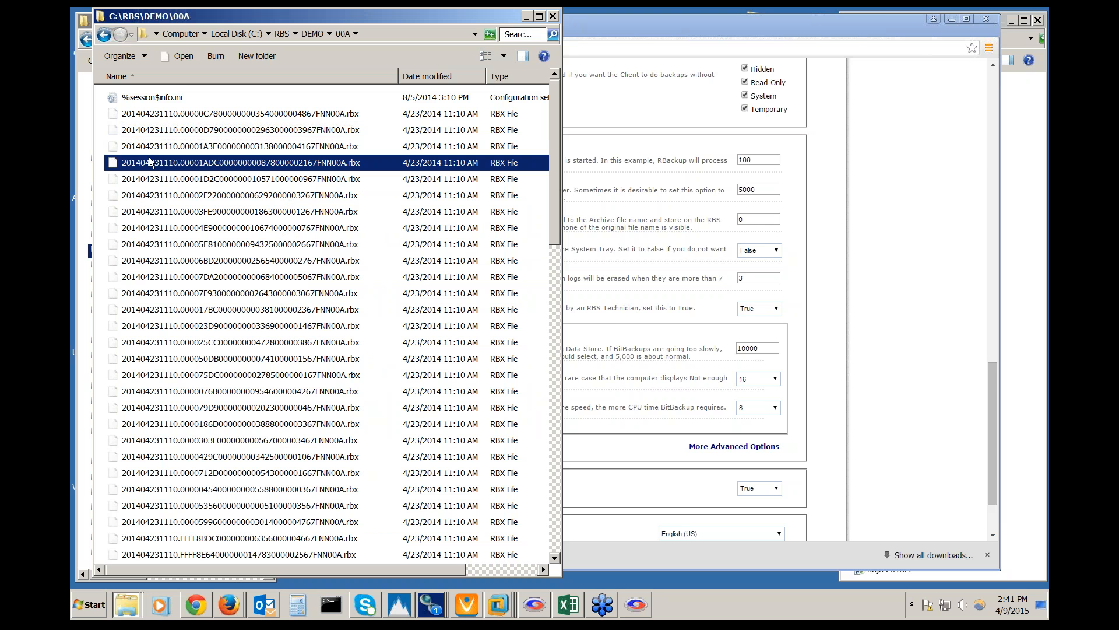
click(150, 228)
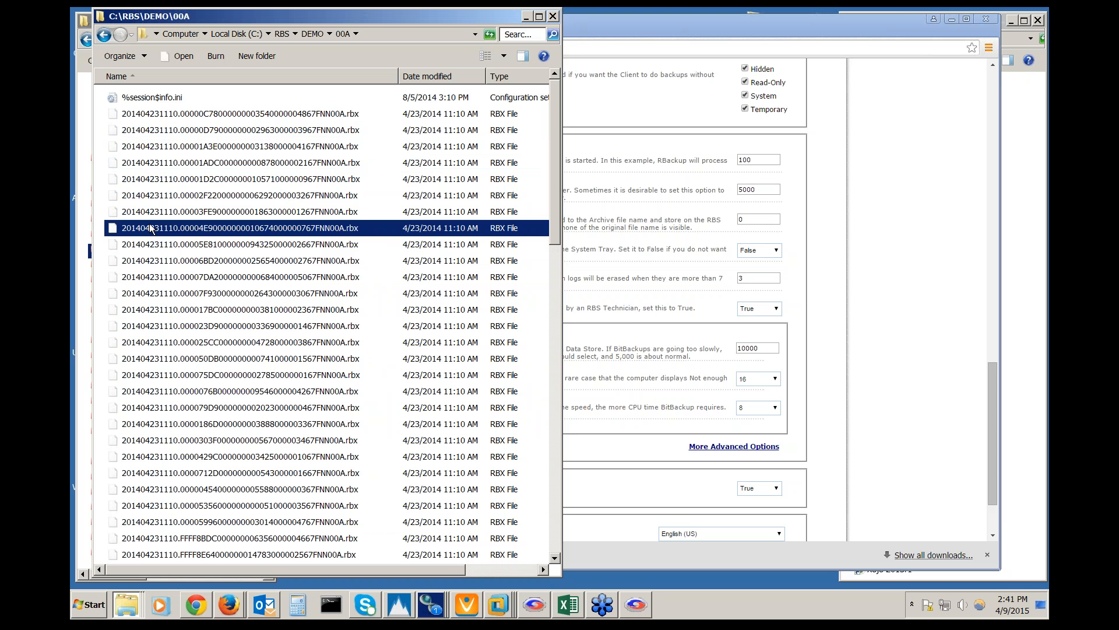
click(262, 167)
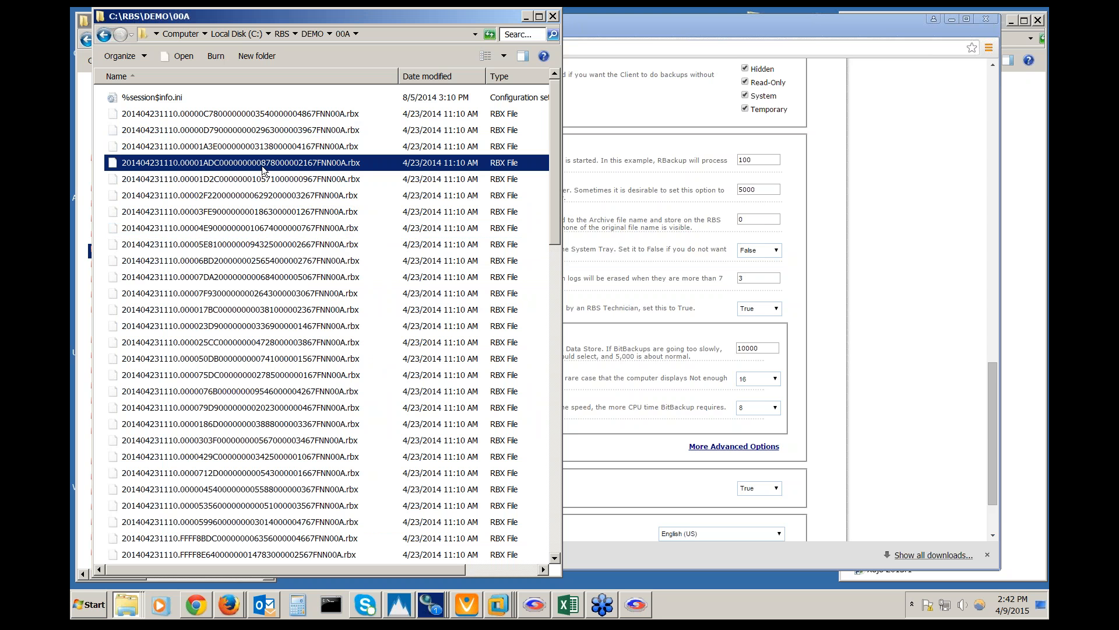
click(255, 217)
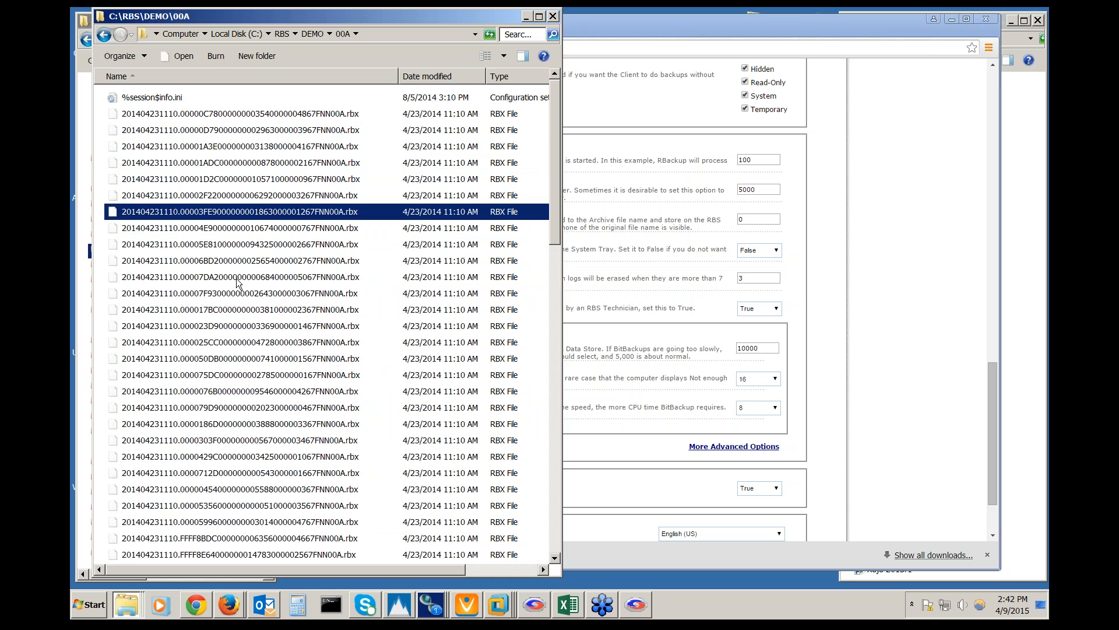
click(577, 22)
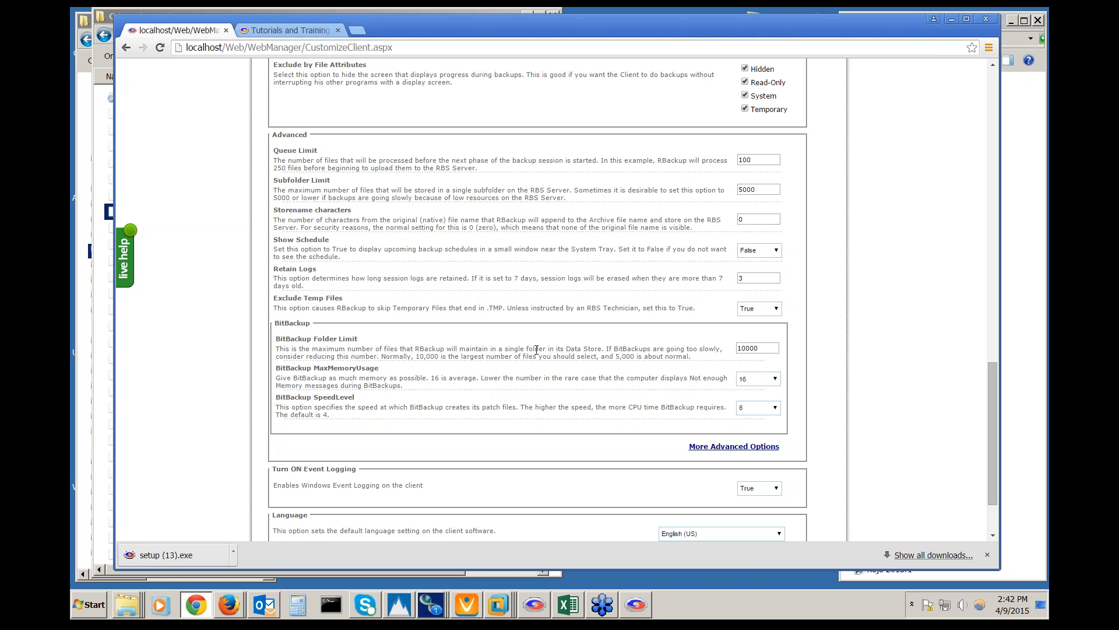
scroll(536, 350, down, 3)
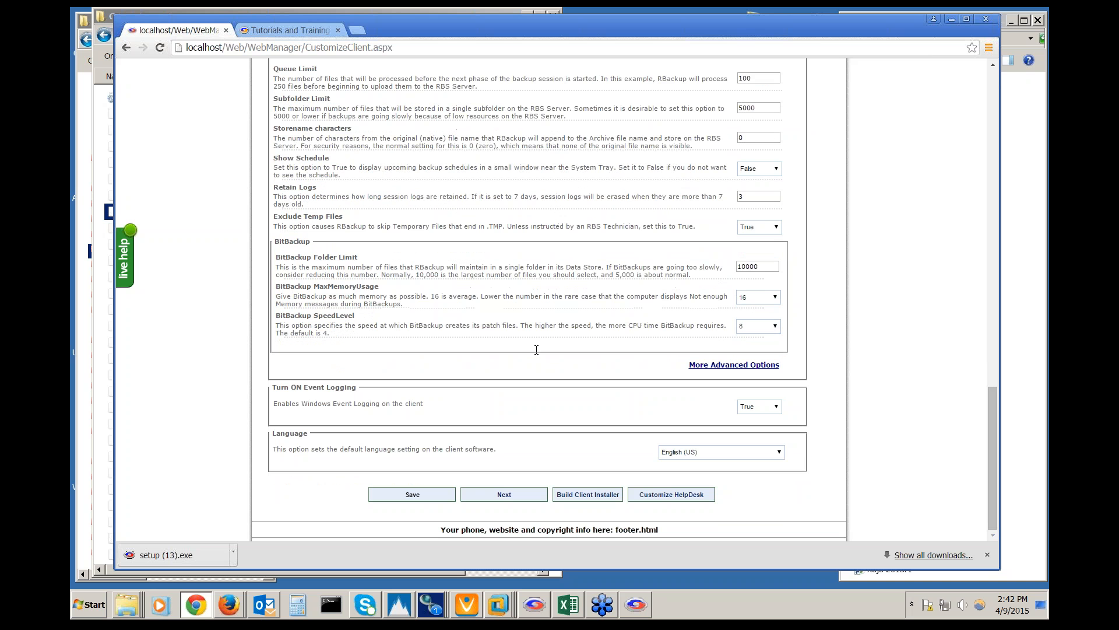
click(695, 365)
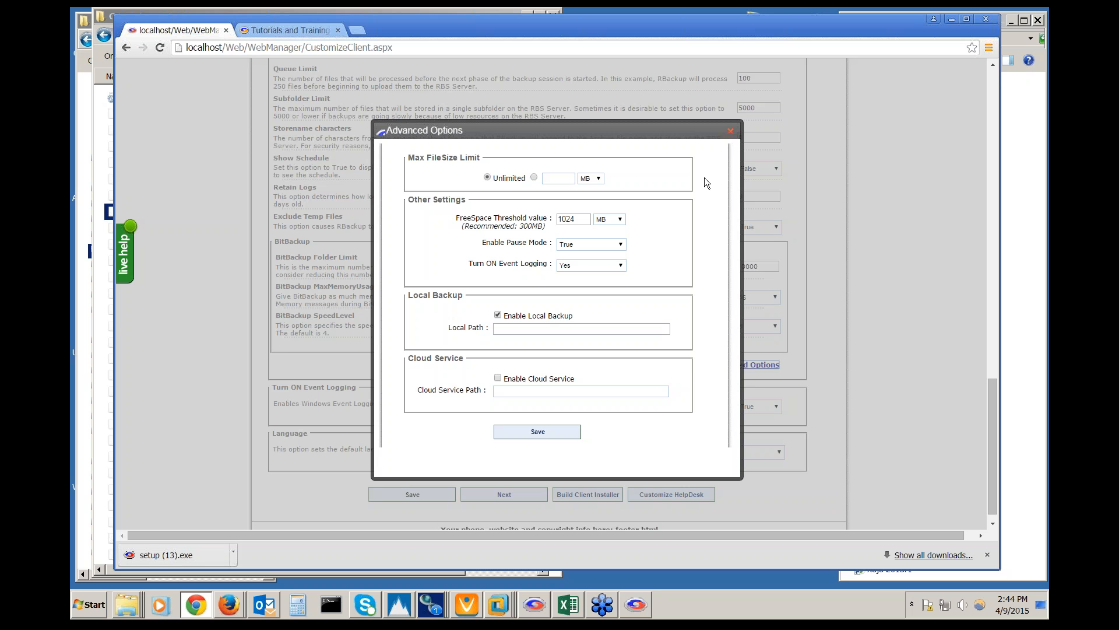
click(731, 131)
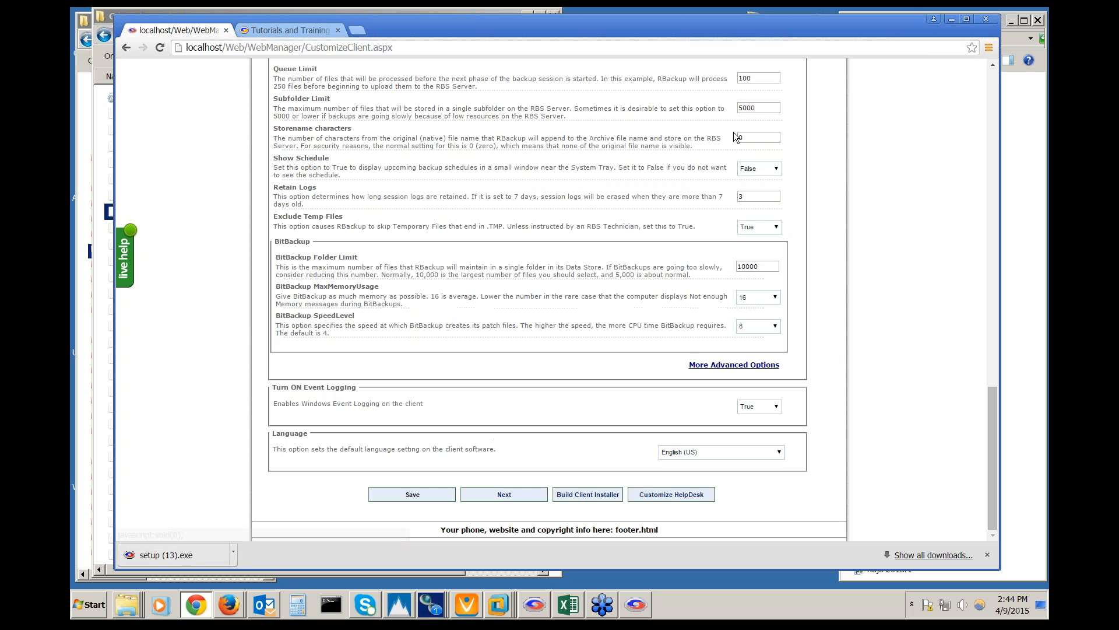
Continue to the Advanced Customization step and look over its automatic upgrade options
click(525, 496)
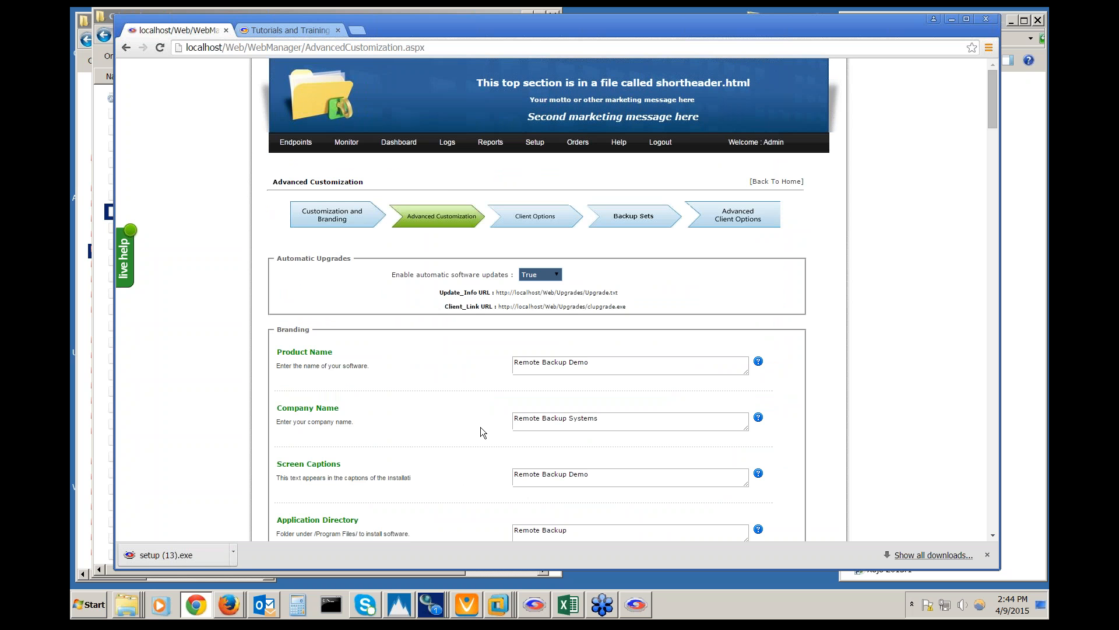
scroll(480, 430, down, 2)
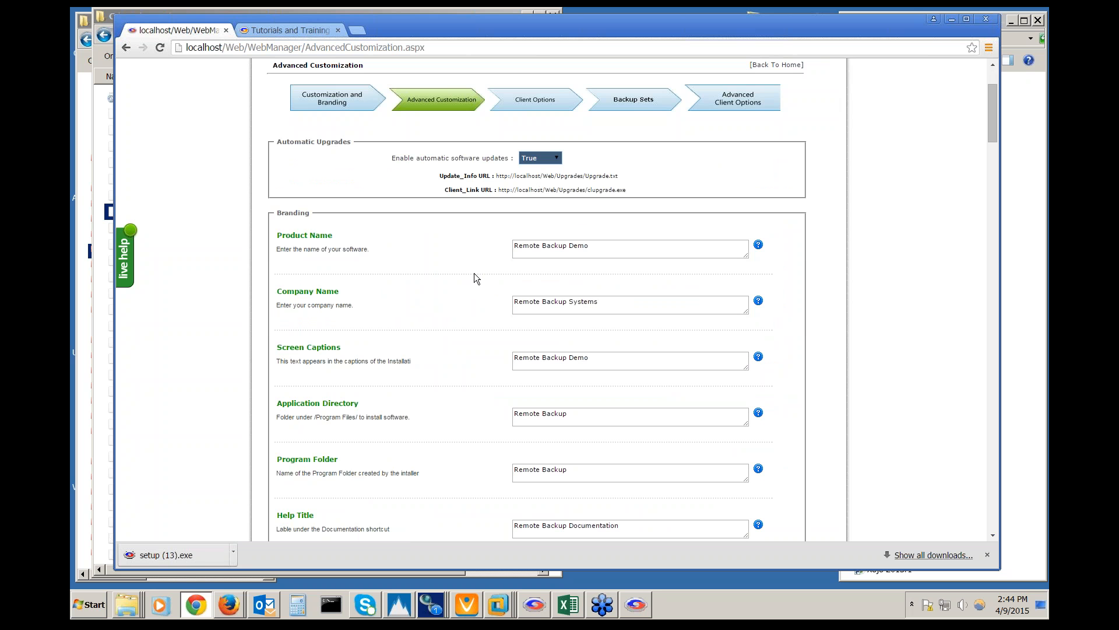
scroll(468, 280, up, 2)
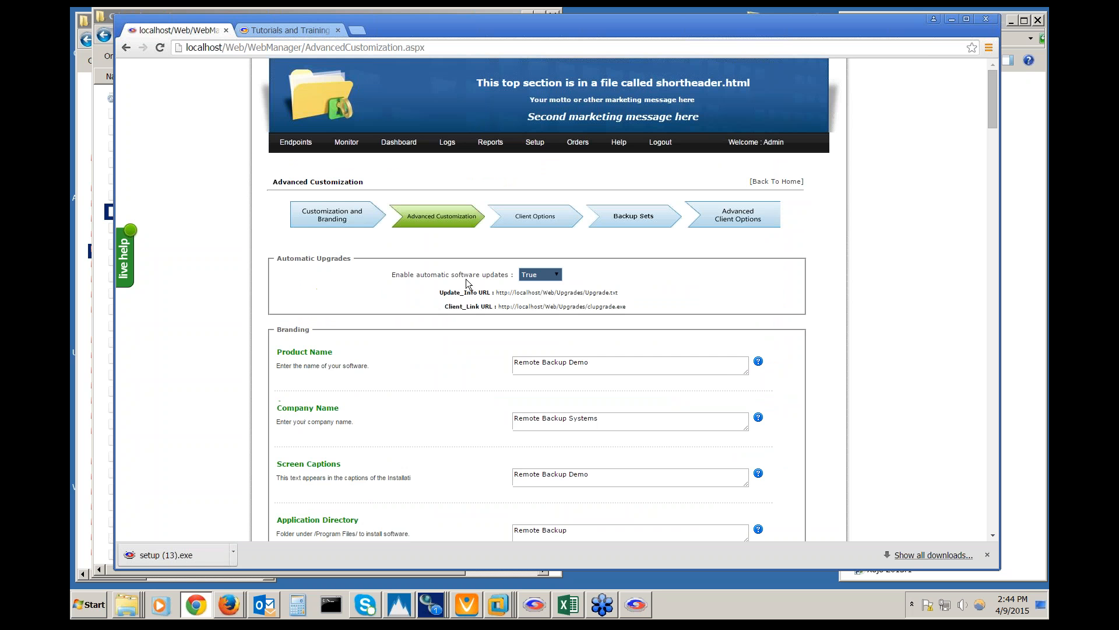
mouse_move(524, 144)
scroll(458, 367, down, 2)
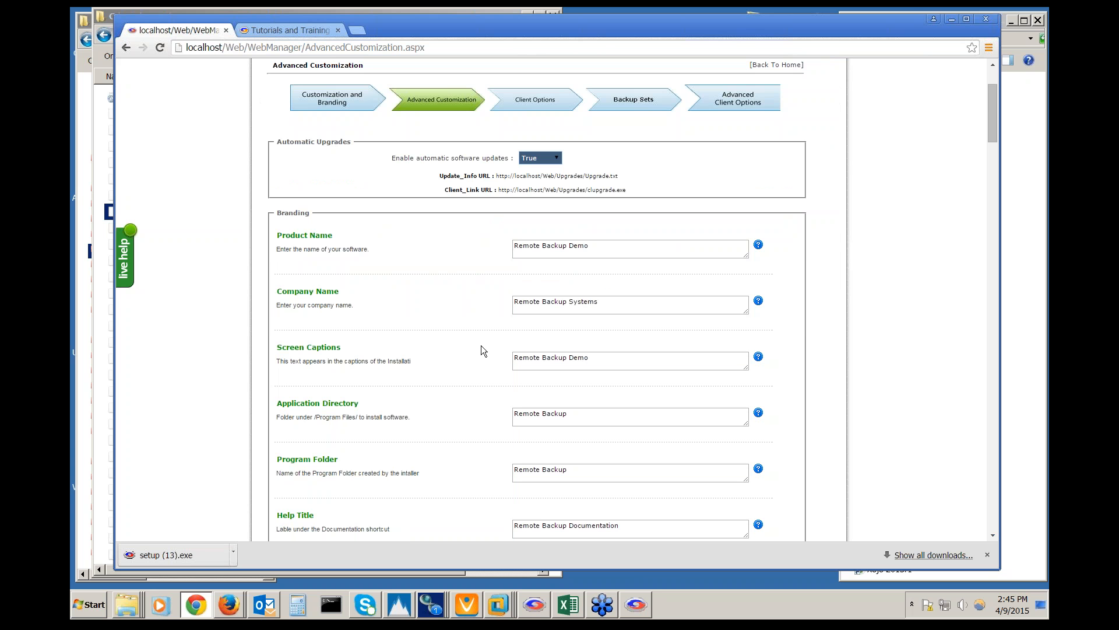
Highlight Product Name 'Remote Backup Demo', Company Name 'Remote Backup Systems' and Application Directory 'Remote Backup'
drag(595, 247, 477, 254)
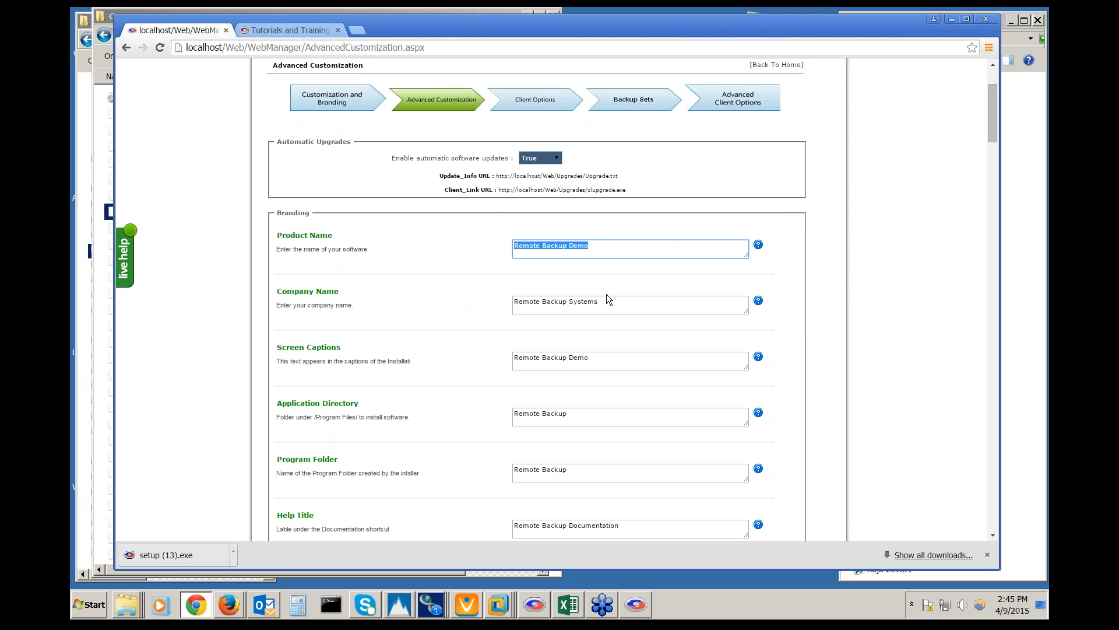
drag(607, 300, 490, 304)
scroll(485, 391, down, 1)
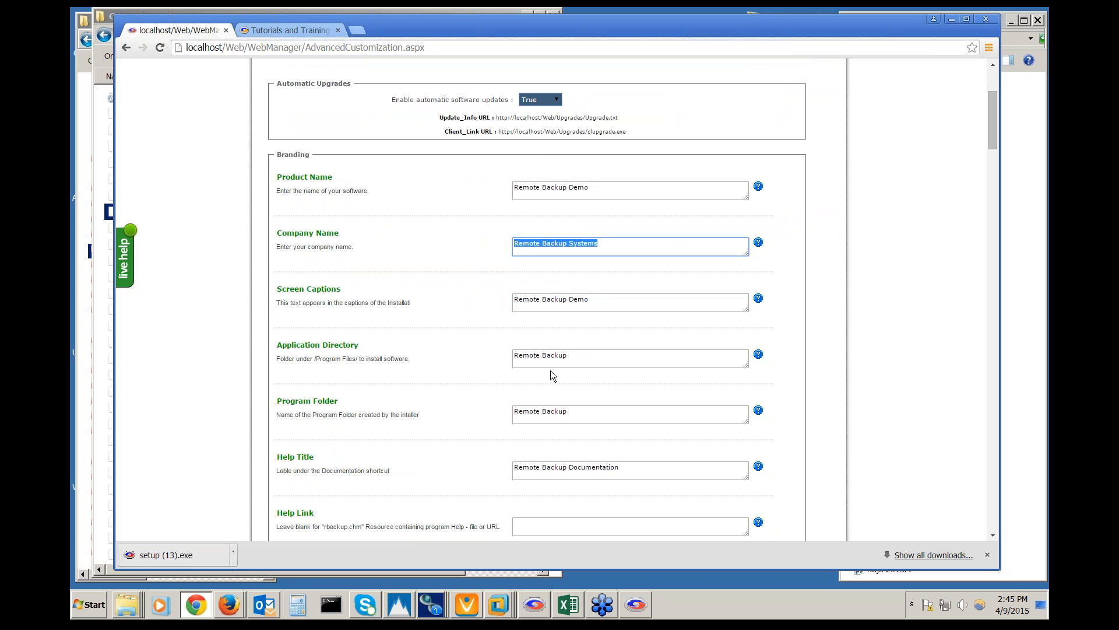
click(574, 355)
drag(574, 355, 462, 348)
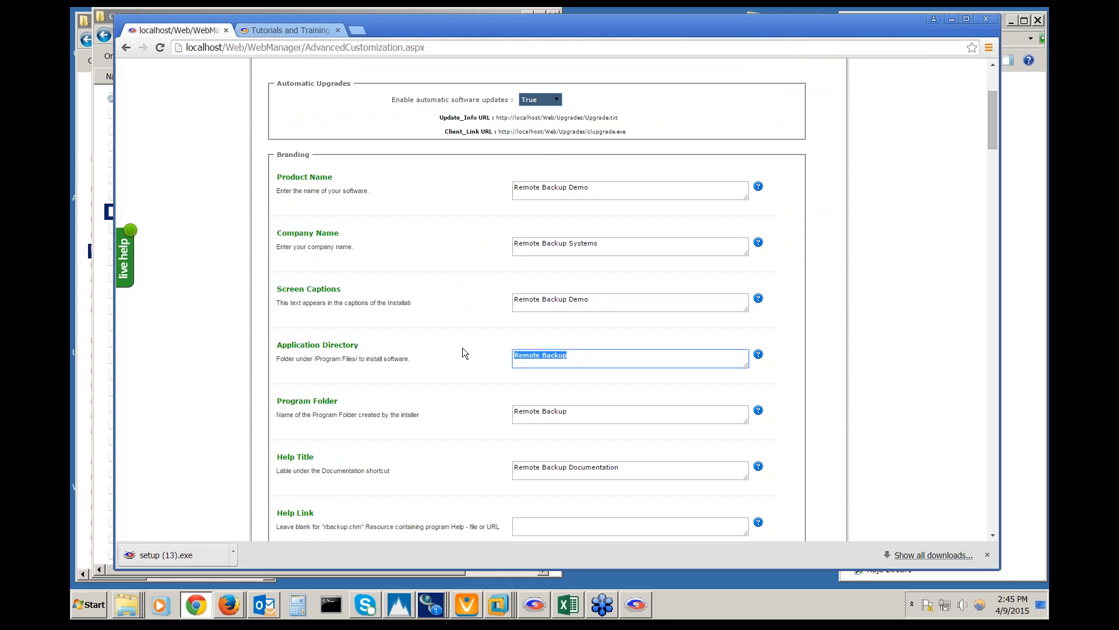
Bring RBackup Demo forward, switch it to Simple Interface via Options, and briefly view its help
drag(570, 35, 70, 76)
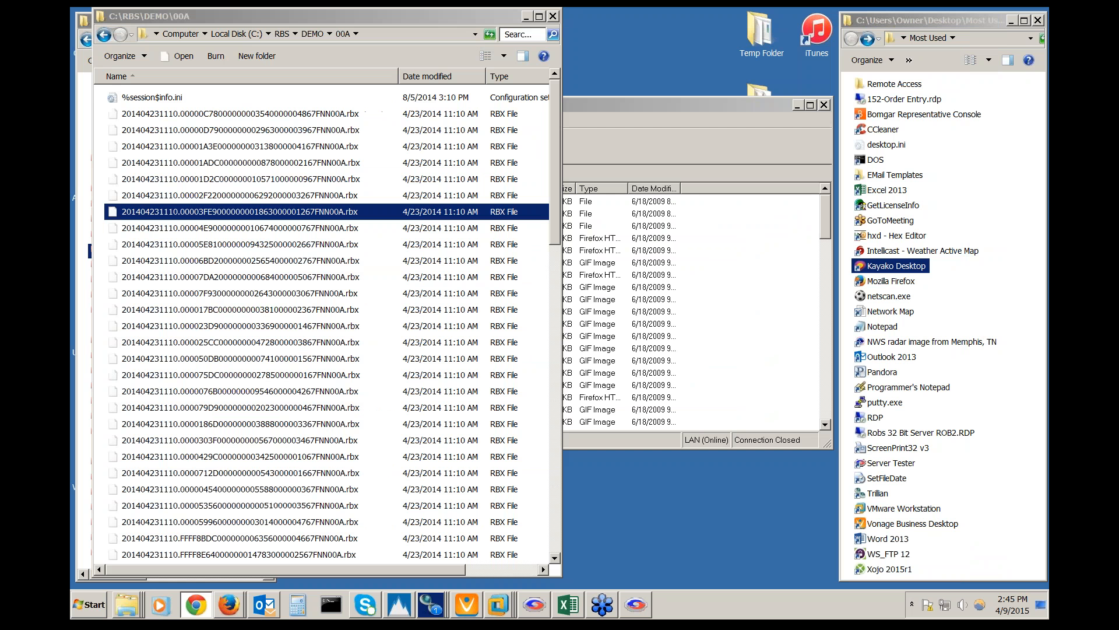
click(575, 109)
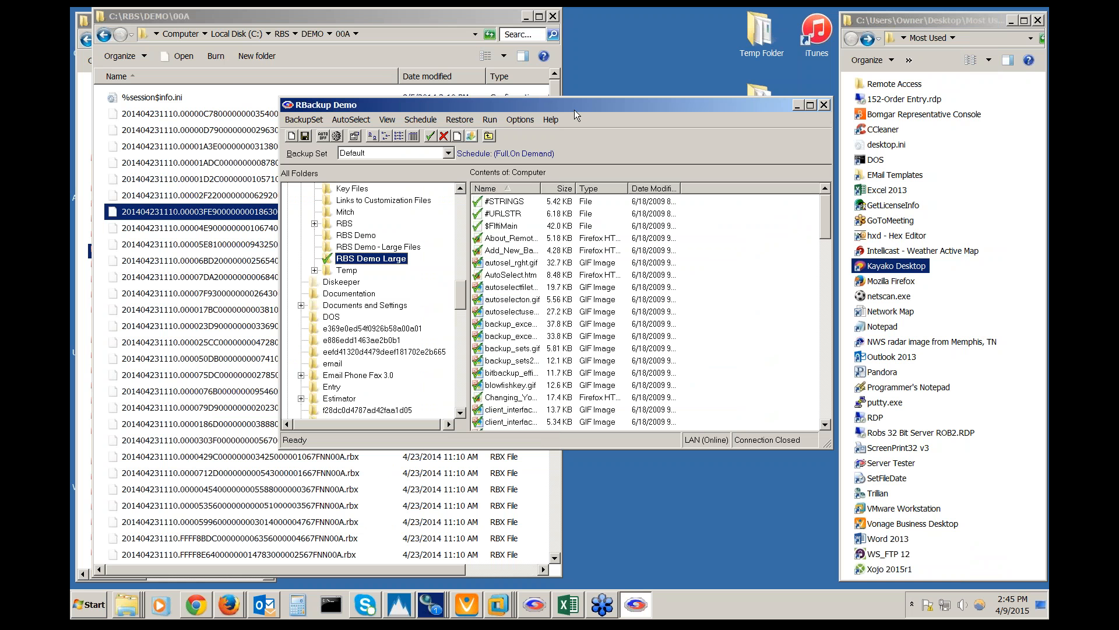
click(520, 121)
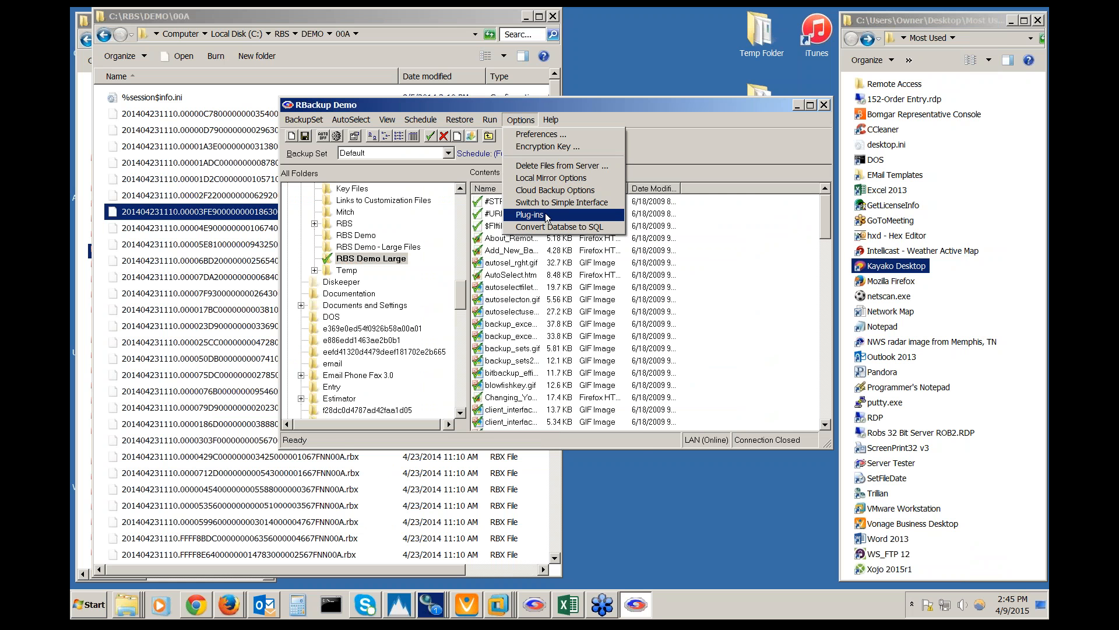
click(549, 204)
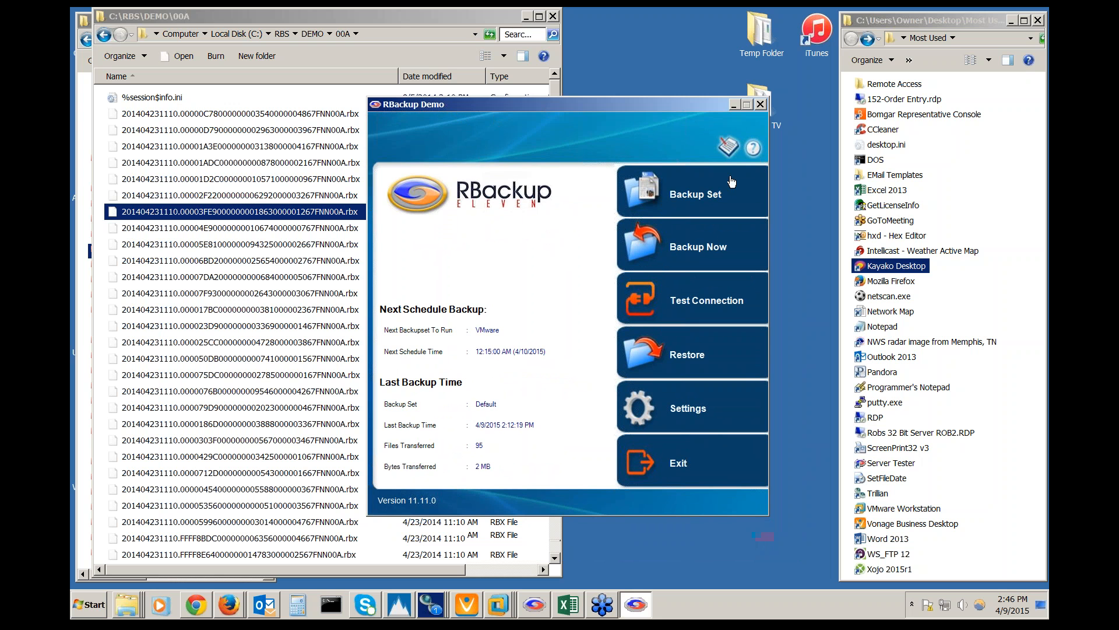
click(754, 149)
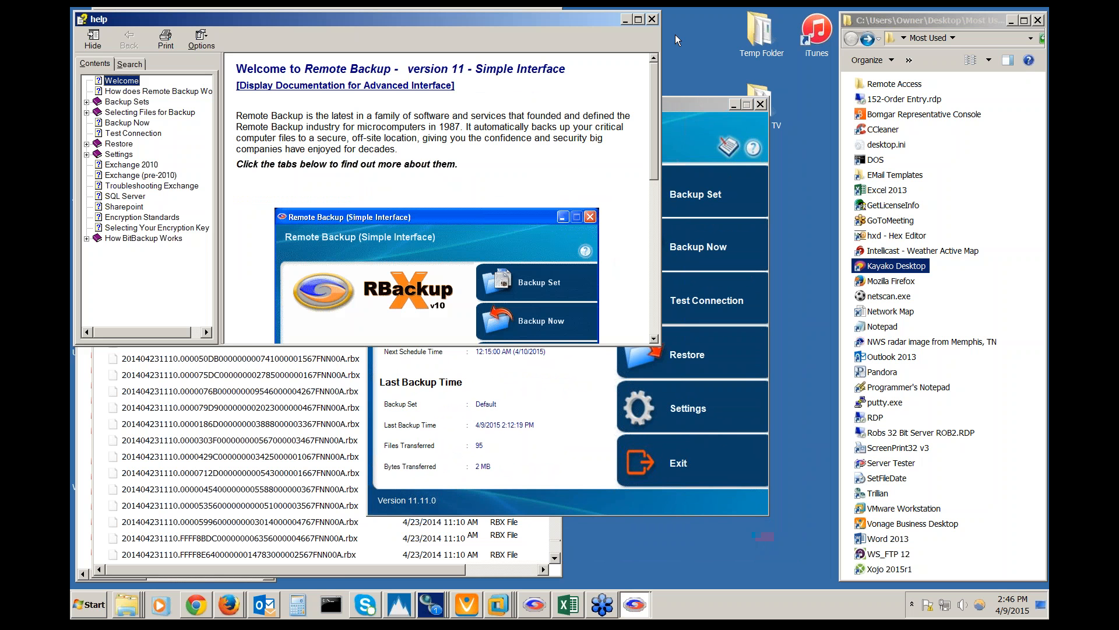
click(652, 19)
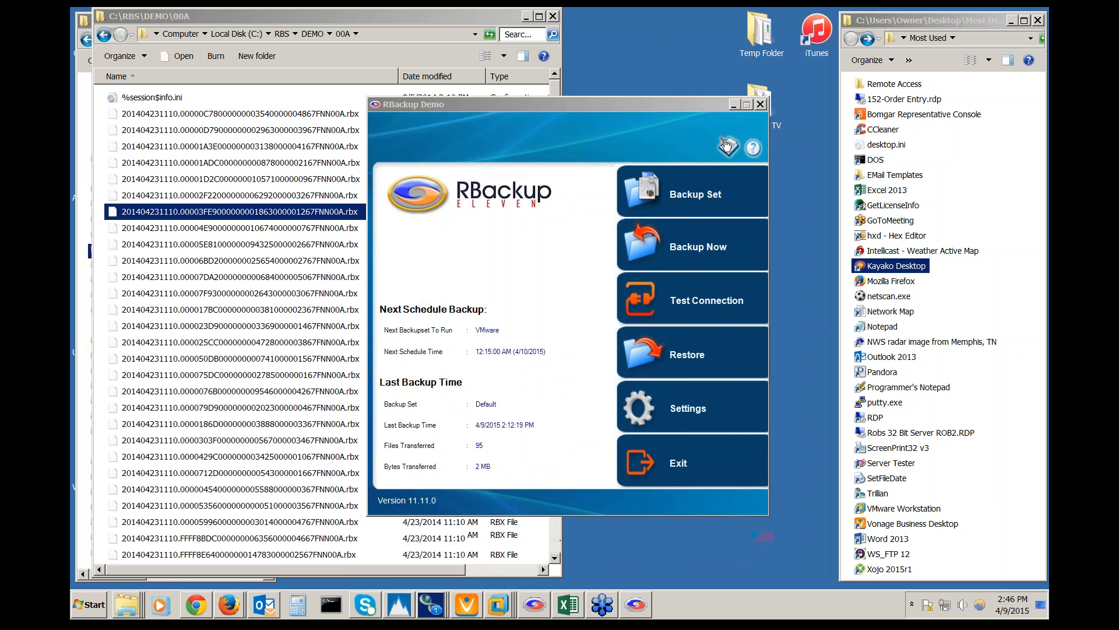
Switch RBackup Demo to Advanced Interface, check About for version 11.11.0, then return to Chrome
click(693, 414)
click(690, 450)
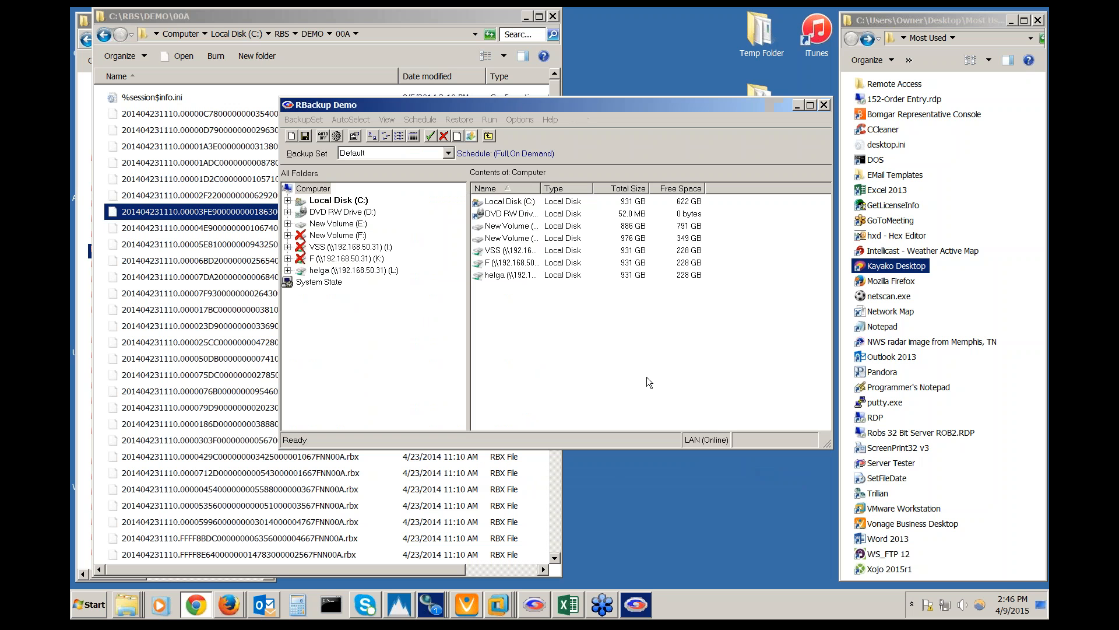
click(554, 119)
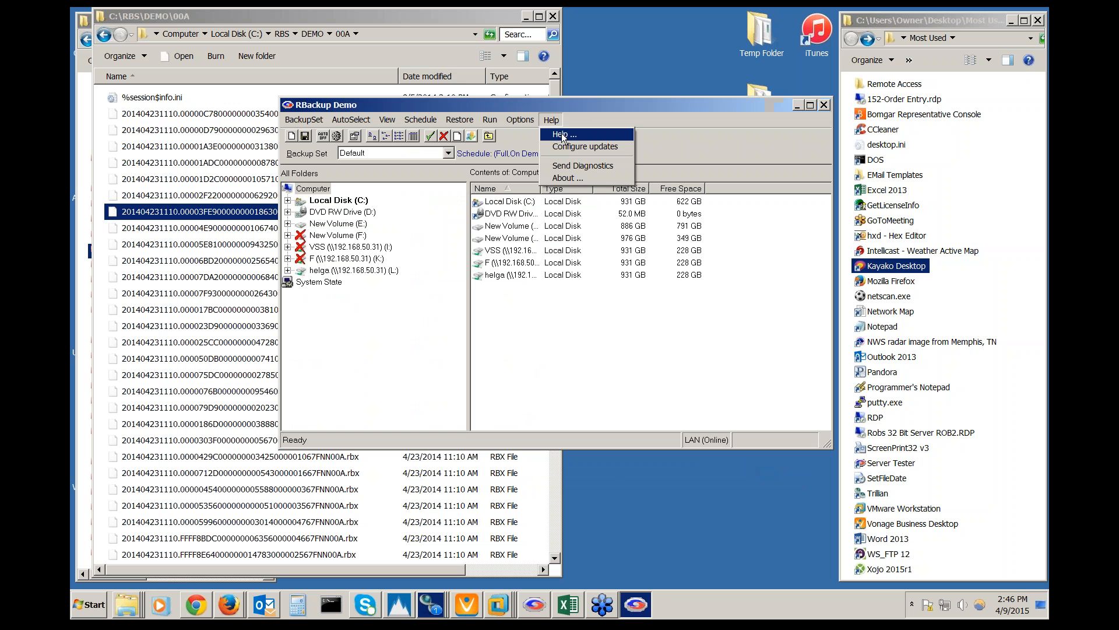
click(570, 178)
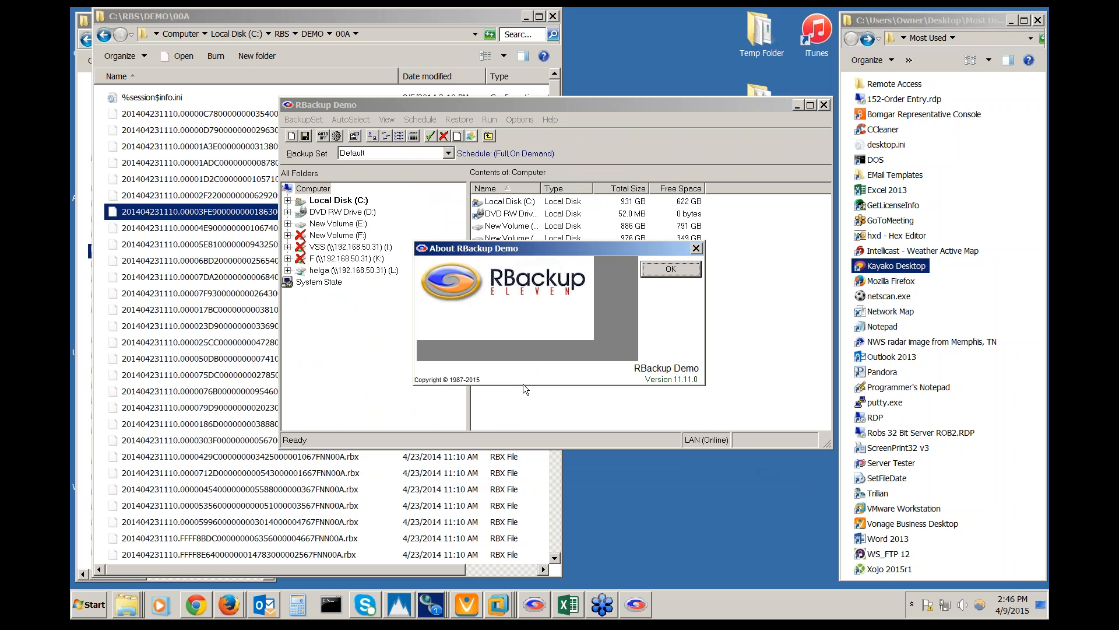
click(662, 272)
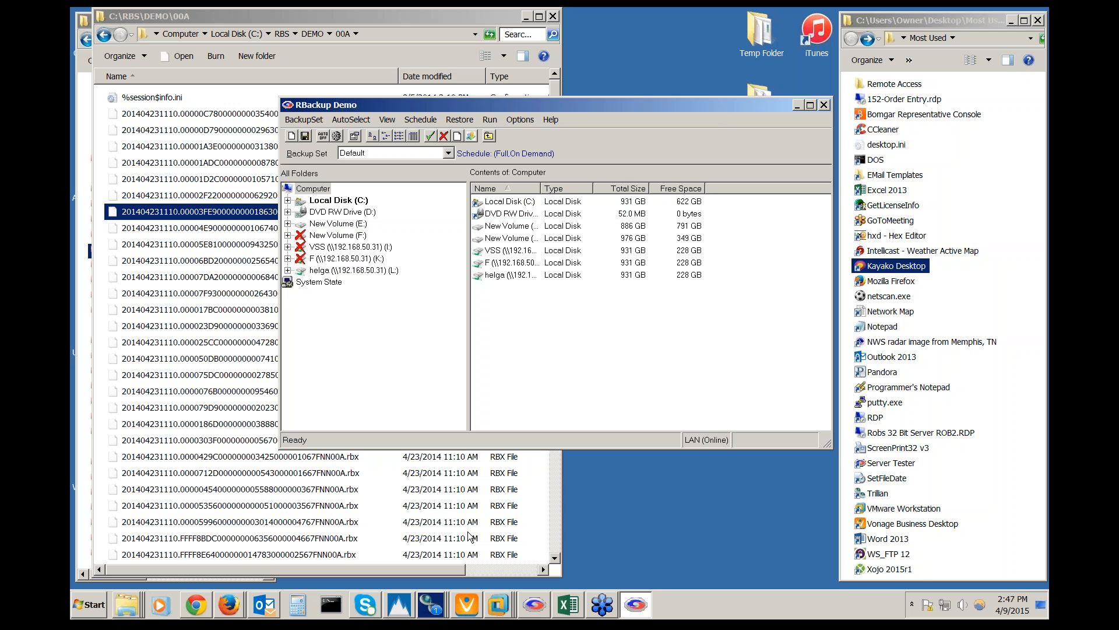
click(195, 612)
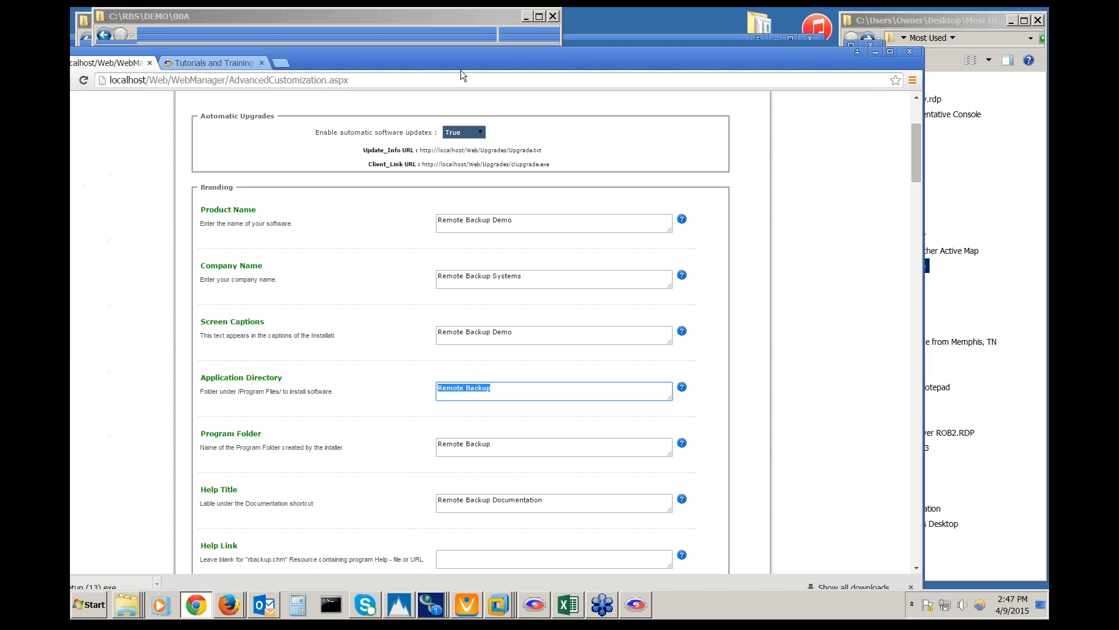
Review the Add/Remove Programs URL and Software Owner values on the Advanced Customization page
drag(461, 70, 495, 37)
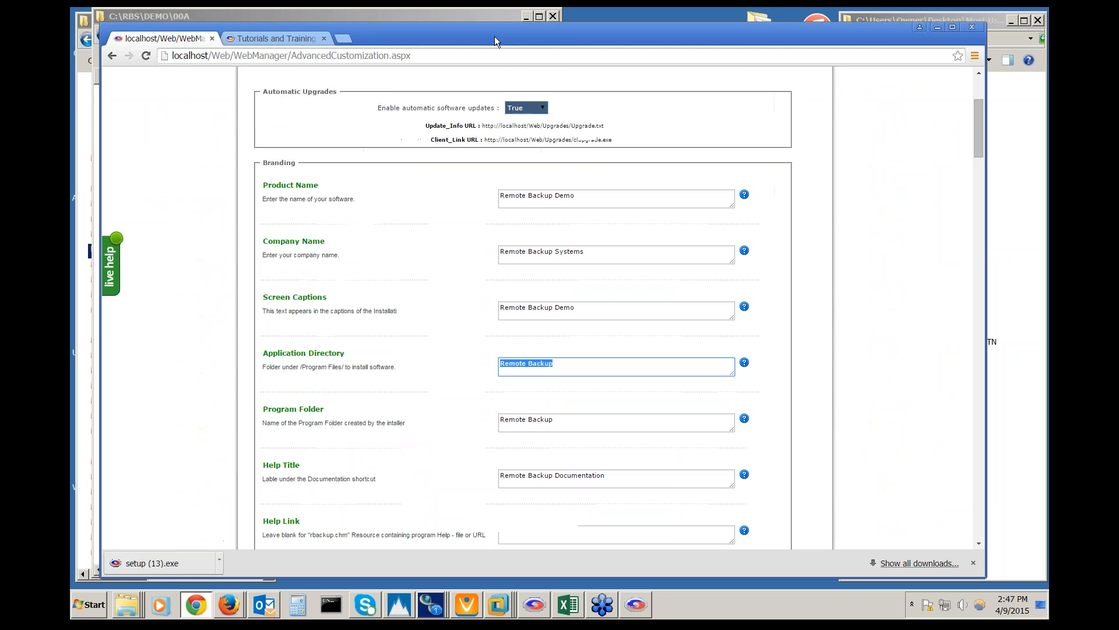
click(491, 270)
scroll(491, 270, down, 3)
scroll(491, 270, down, 4)
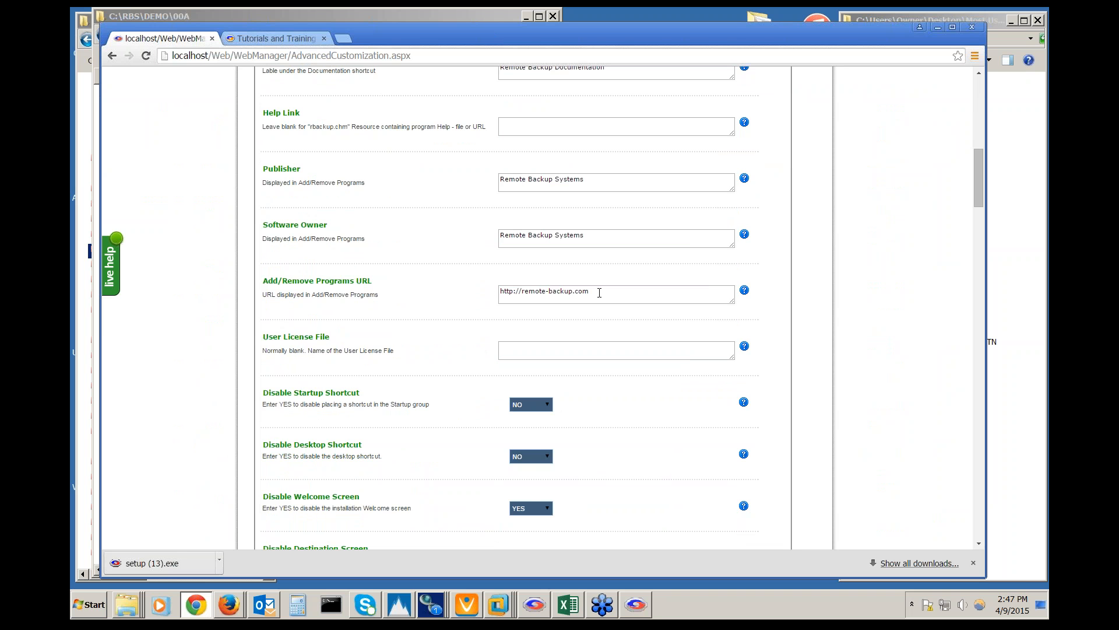
drag(600, 292, 420, 315)
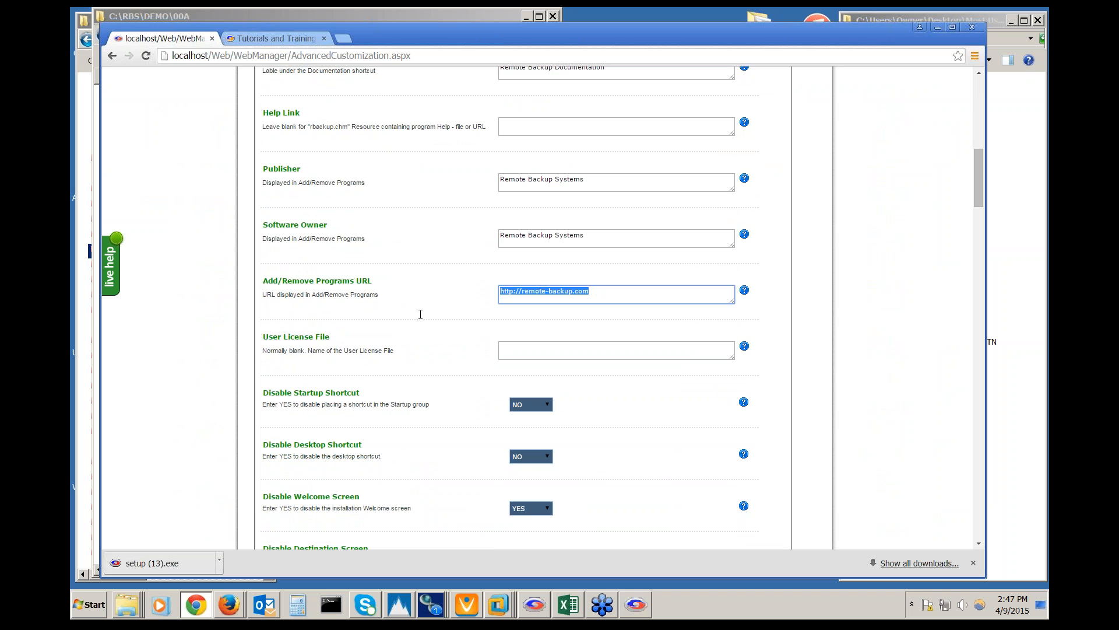
drag(589, 234, 422, 237)
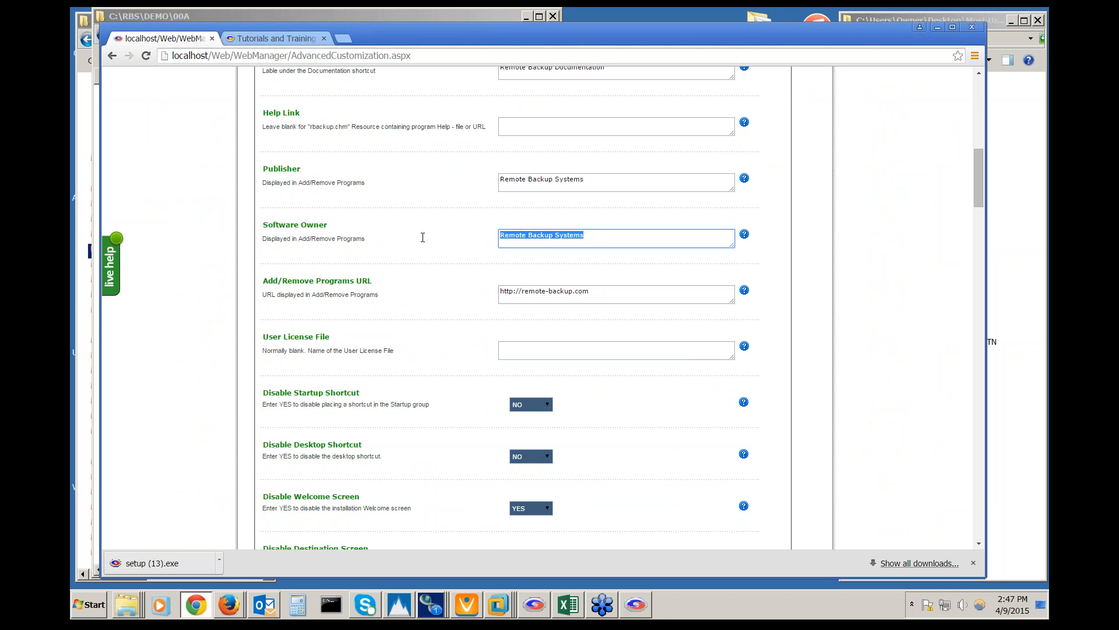
drag(598, 181, 397, 188)
click(422, 342)
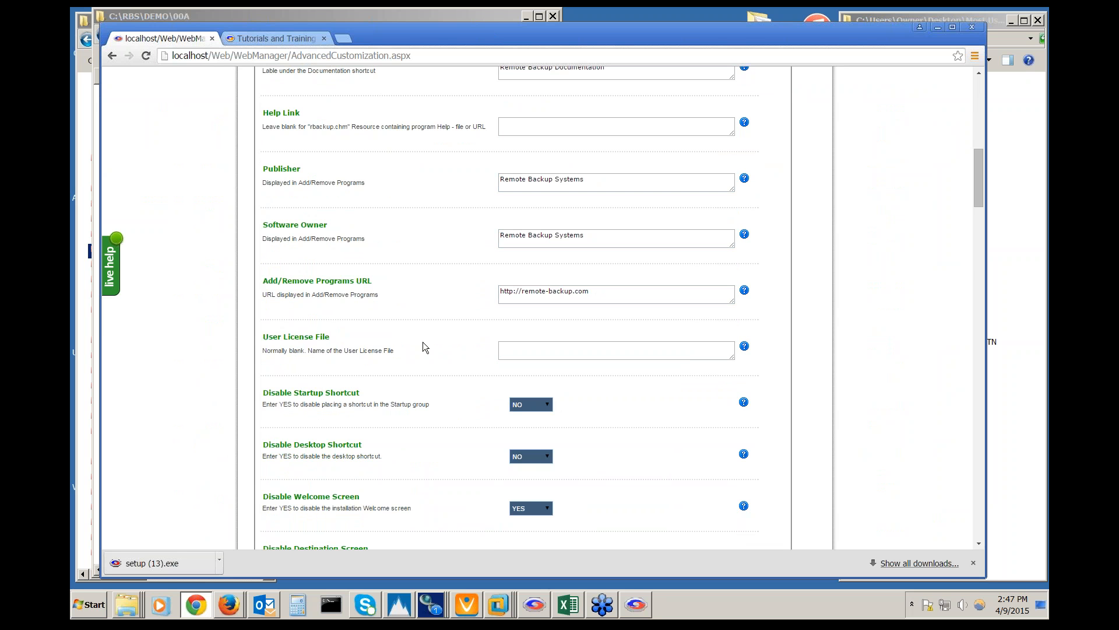
Scroll to the bottom of the page and save the advanced customization settings
scroll(422, 341, down, 5)
scroll(592, 353, down, 7)
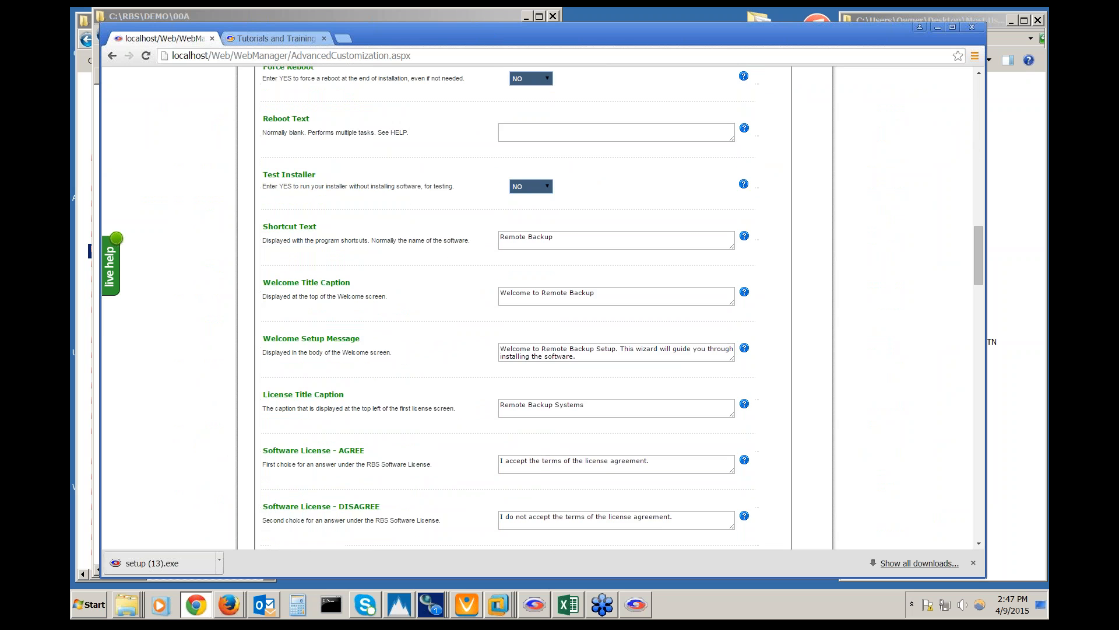
scroll(508, 309, down, 7)
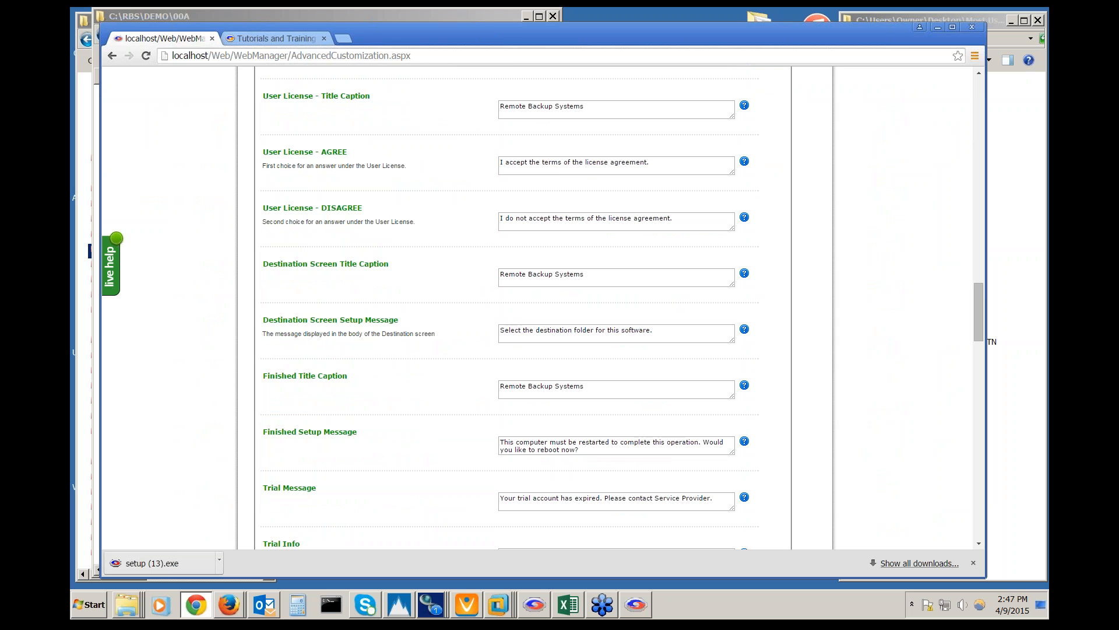
scroll(507, 309, down, 20)
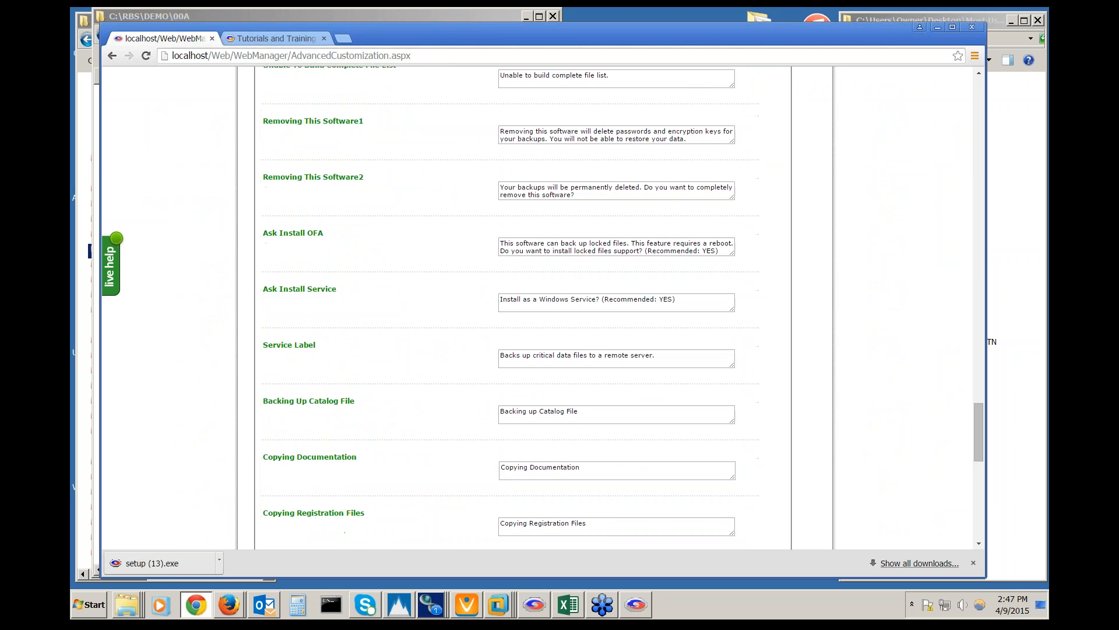
scroll(507, 309, down, 10)
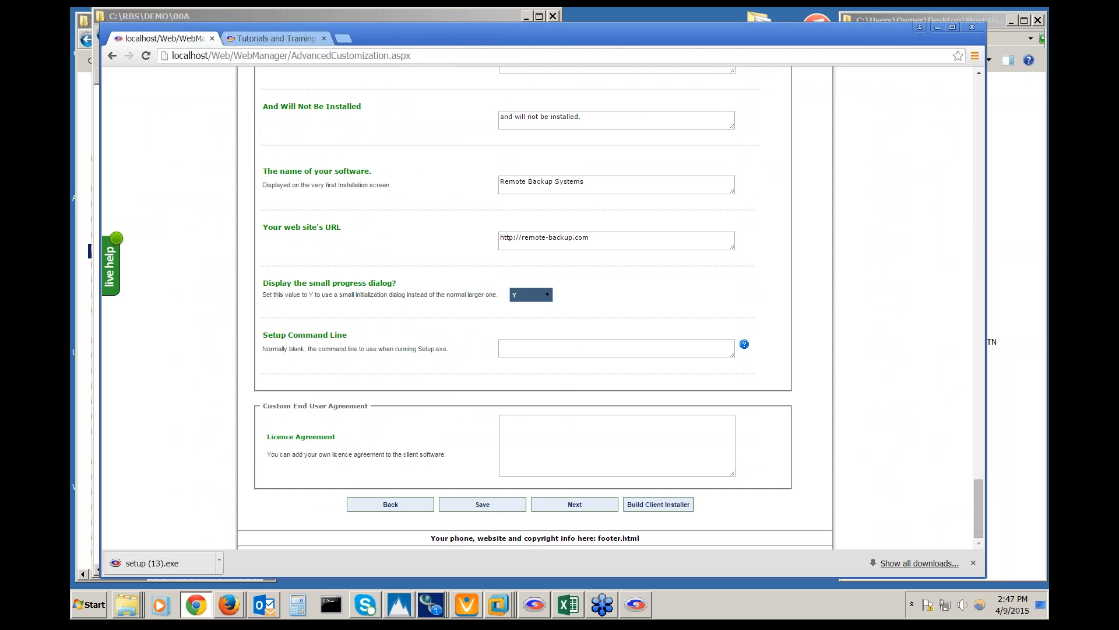
click(496, 500)
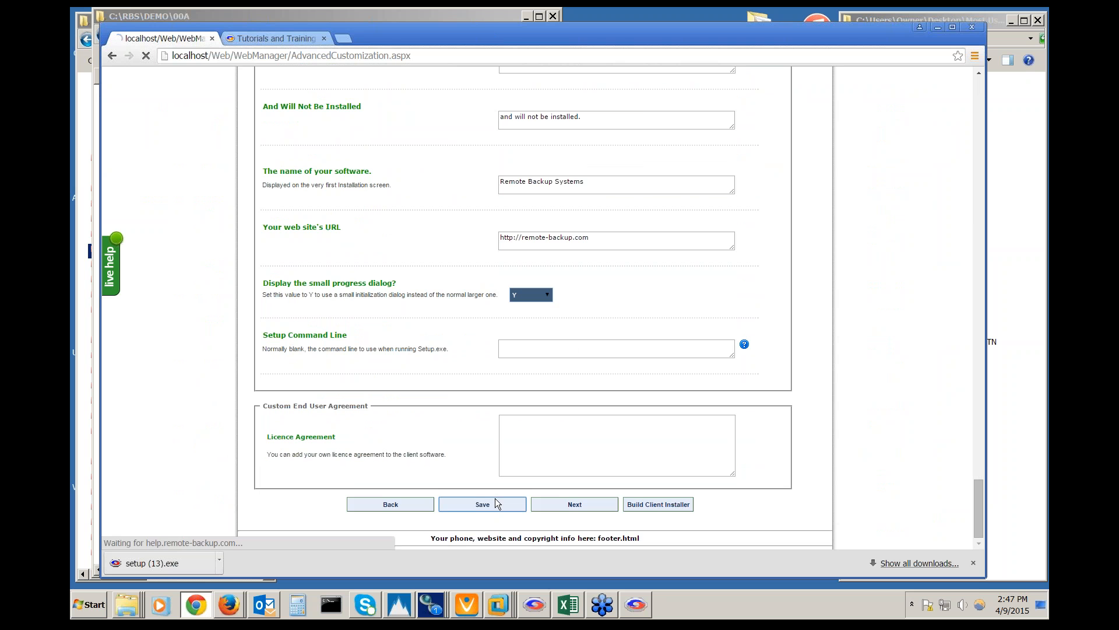
In Client Options, toggle the Lock Scheduler Window and Restore: Select Files locks, then view encryption methods
click(565, 505)
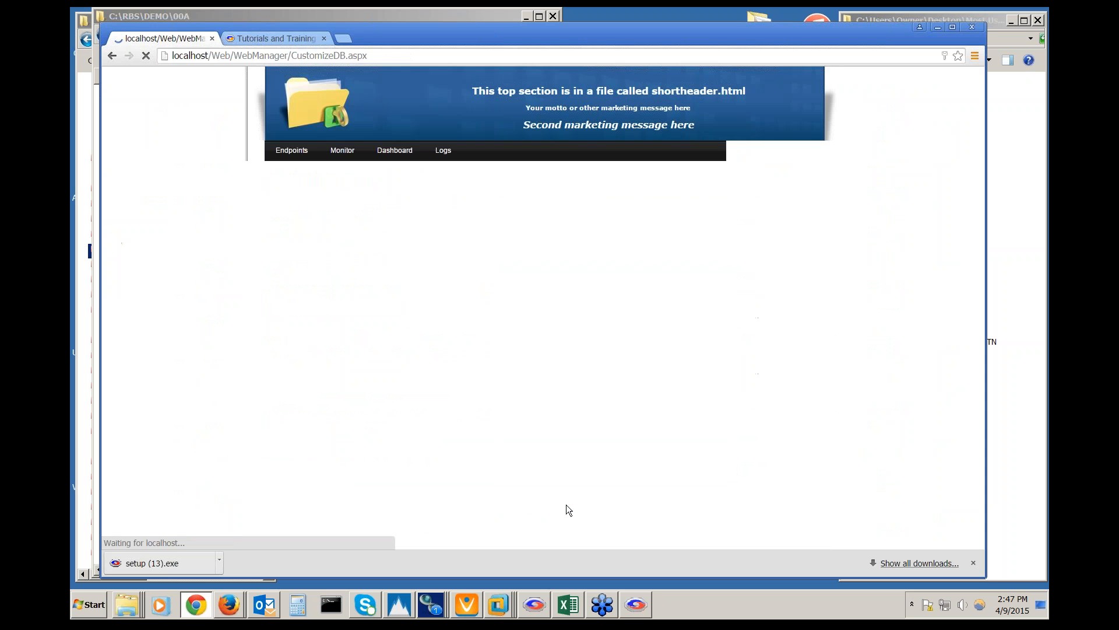
scroll(717, 402, down, 1)
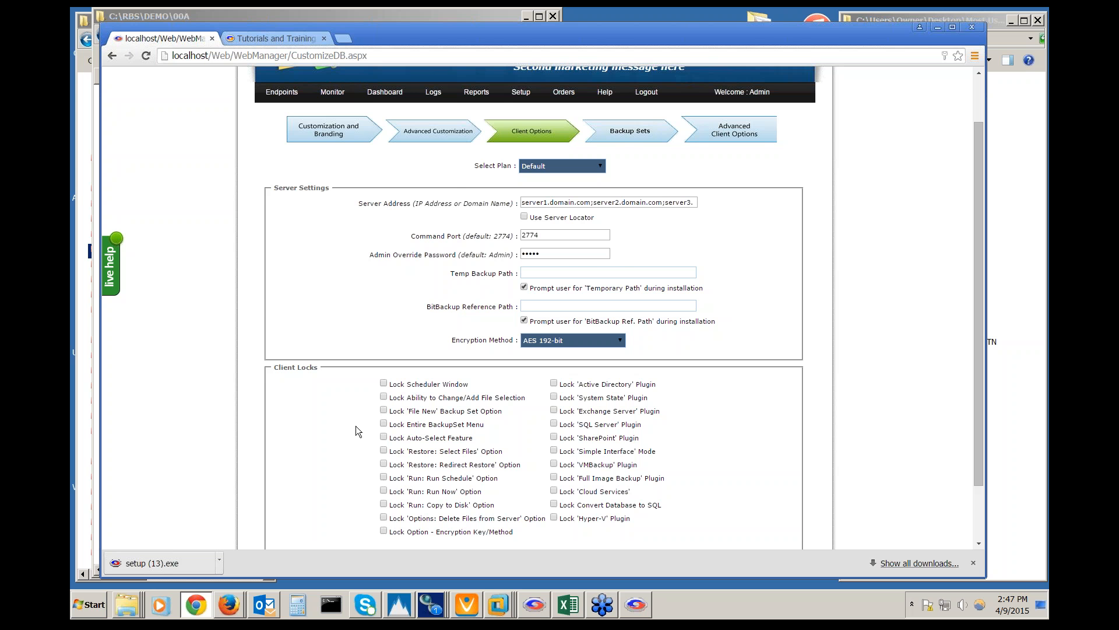
scroll(356, 425, down, 1)
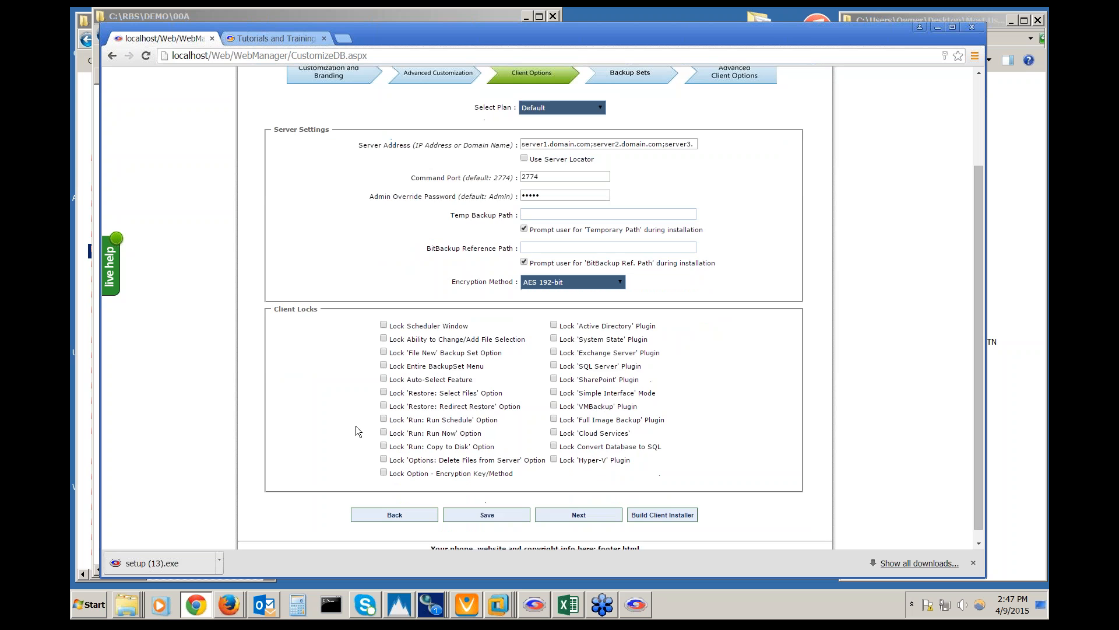
click(383, 327)
click(383, 392)
click(383, 325)
click(619, 283)
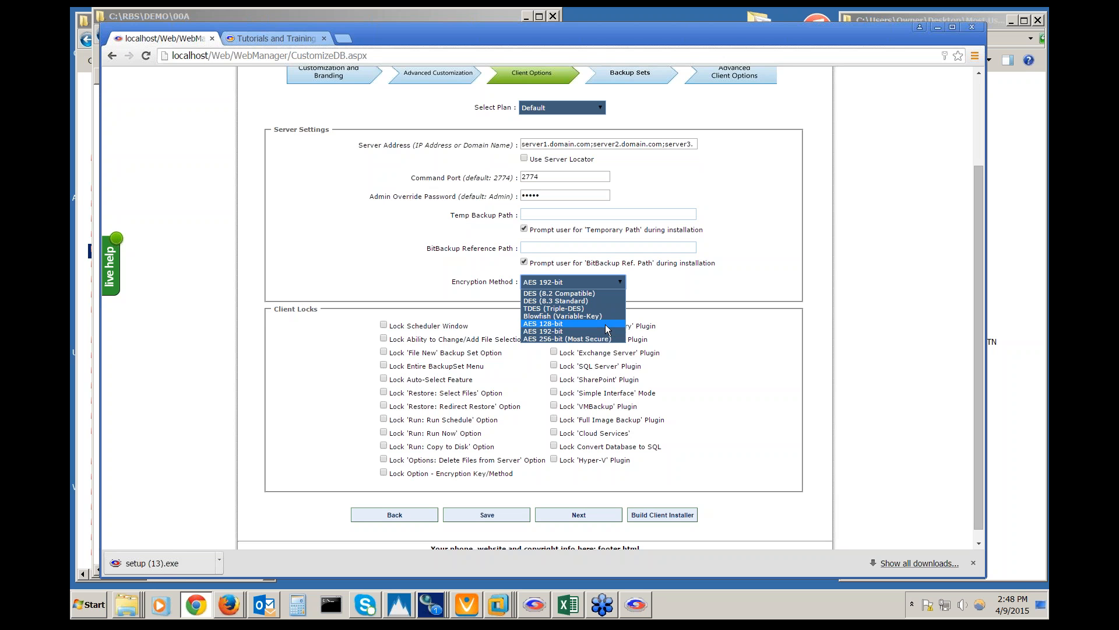
click(682, 290)
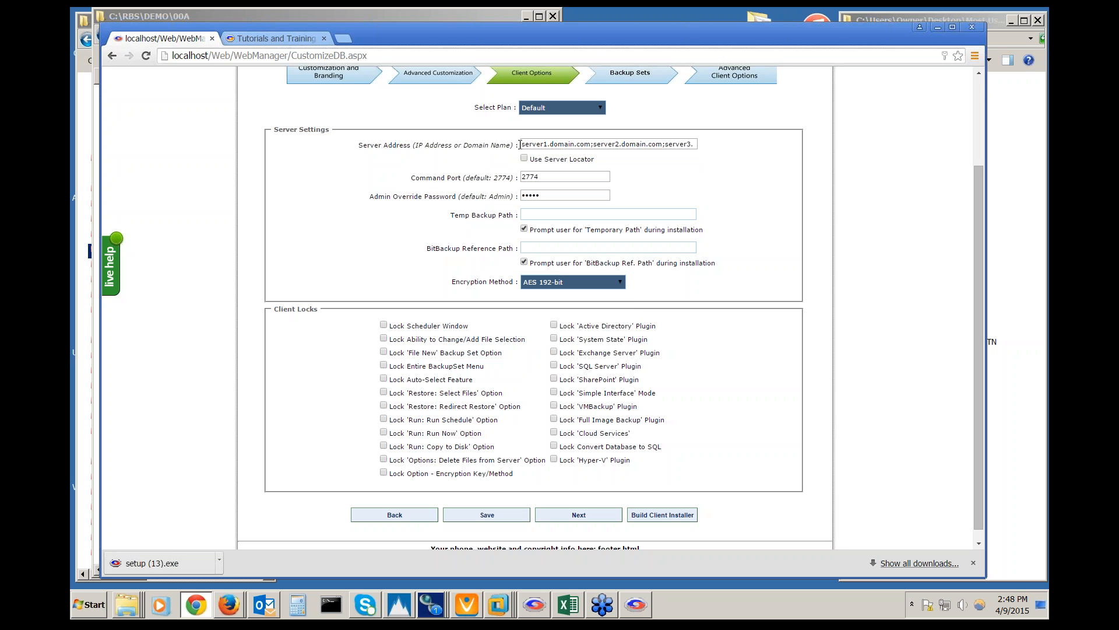
drag(520, 144, 665, 147)
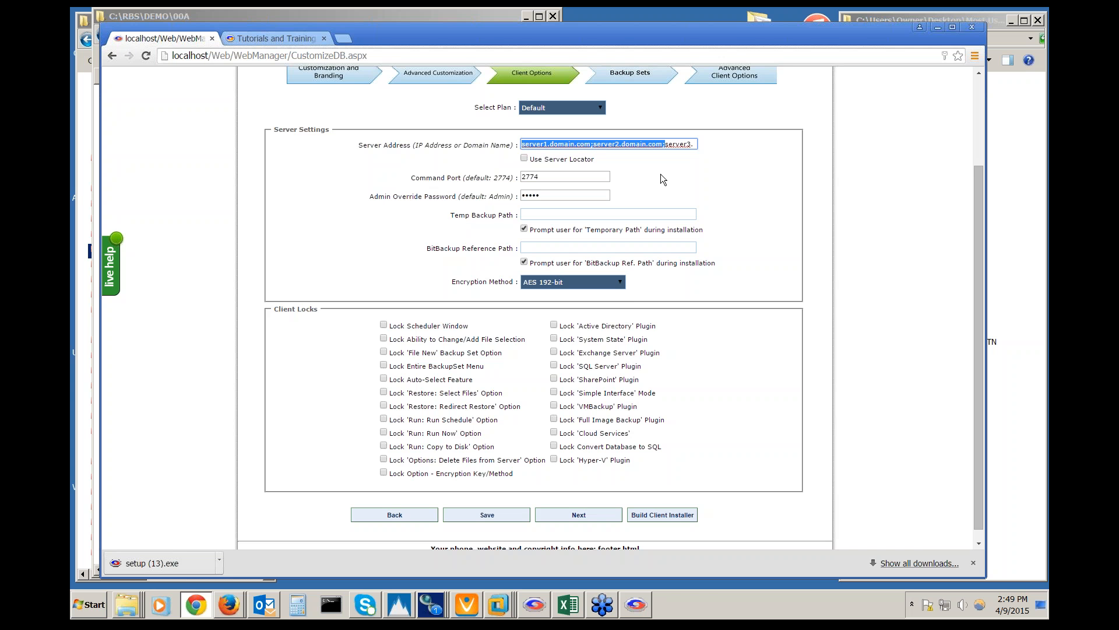
click(614, 144)
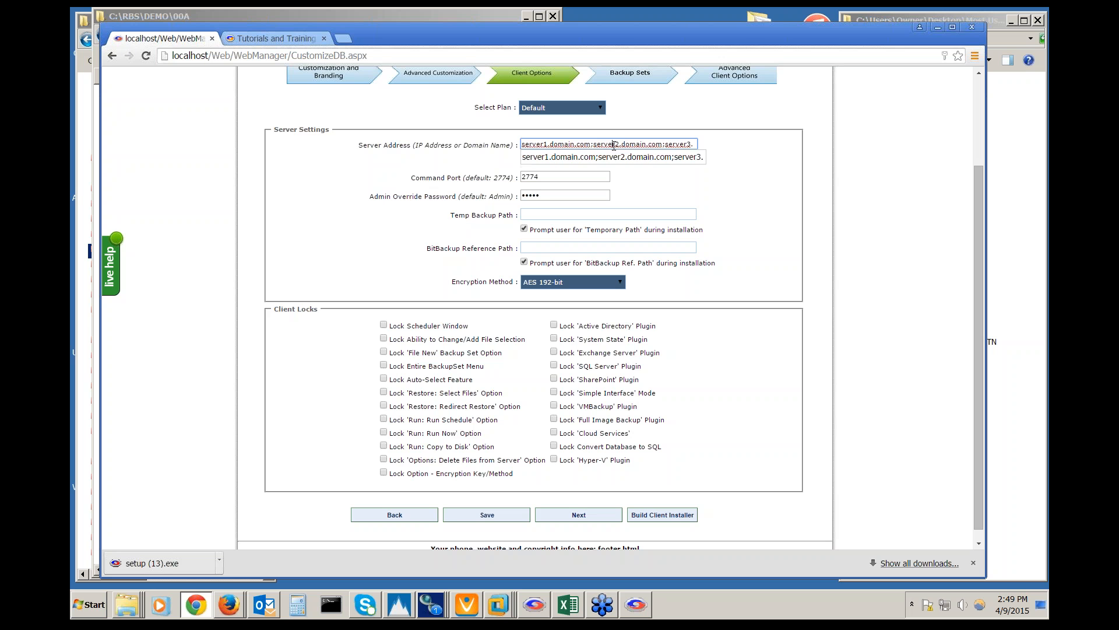
click(695, 184)
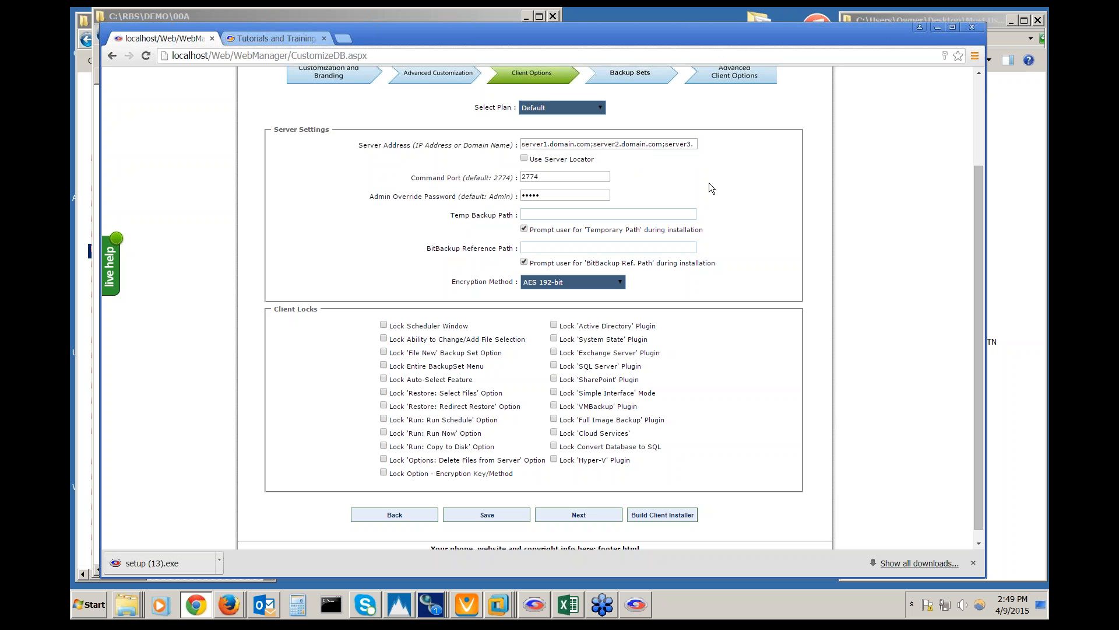
Load portal.remote-backup.com in a new browser tab
click(355, 40)
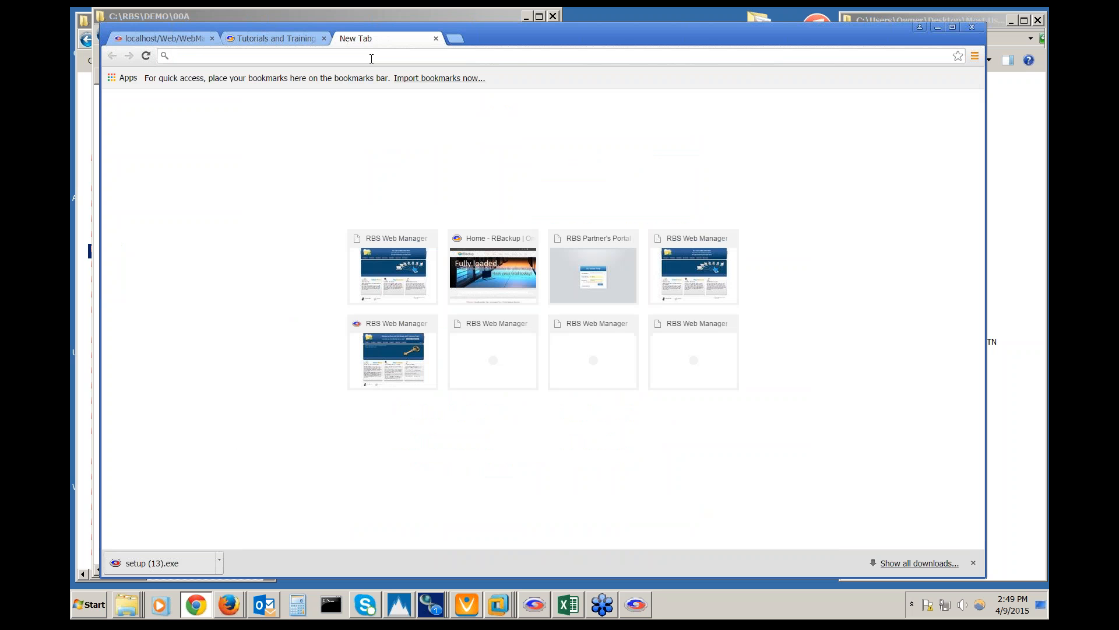
text(portal)
key(Return)
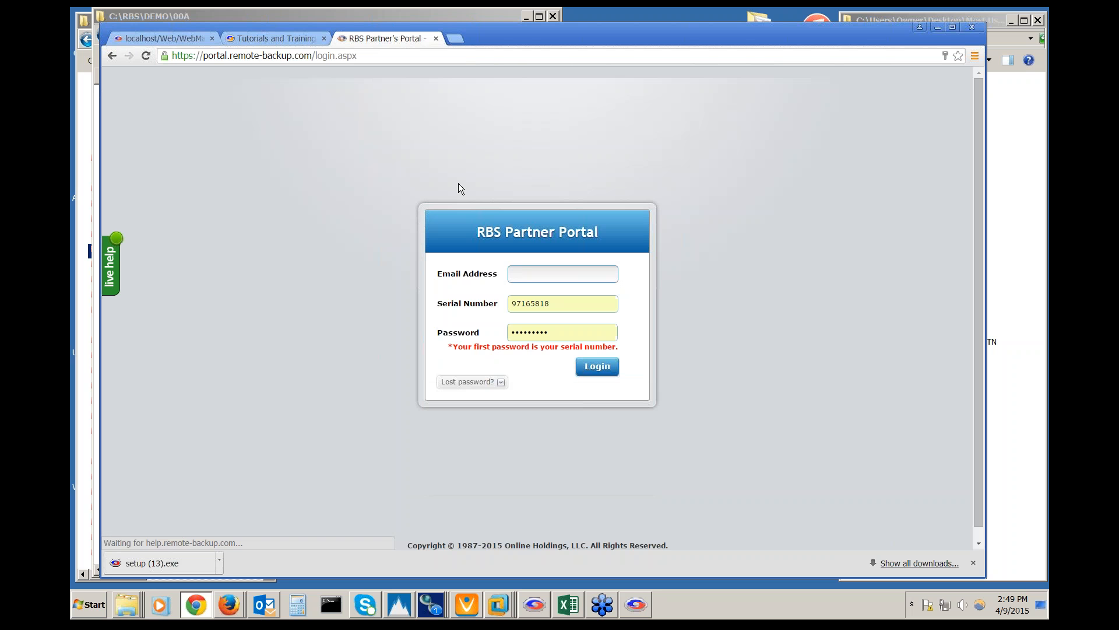
Log in to the Partner Portal with the saved partner e-mail, then return to the WebManager tab
click(533, 275)
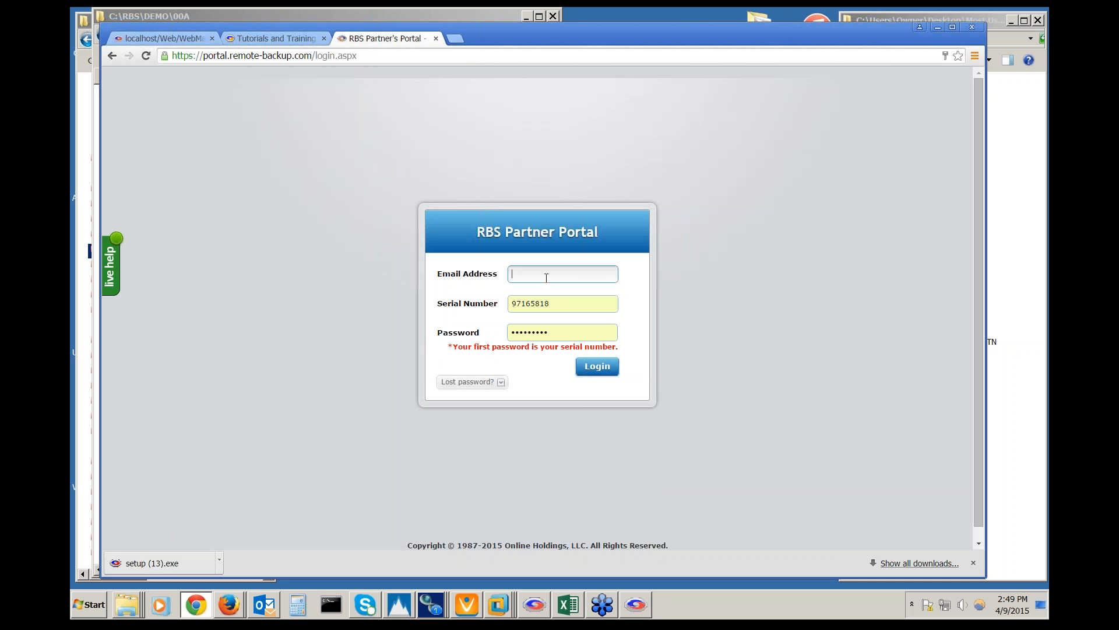
text(rob)
key(Down)
key(Return)
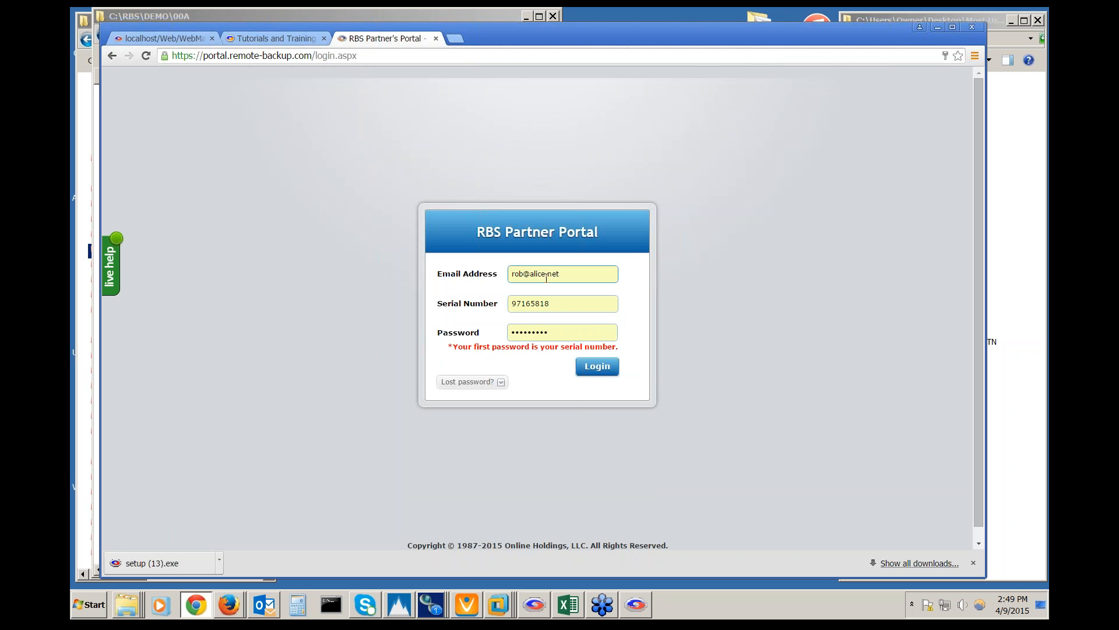
click(596, 359)
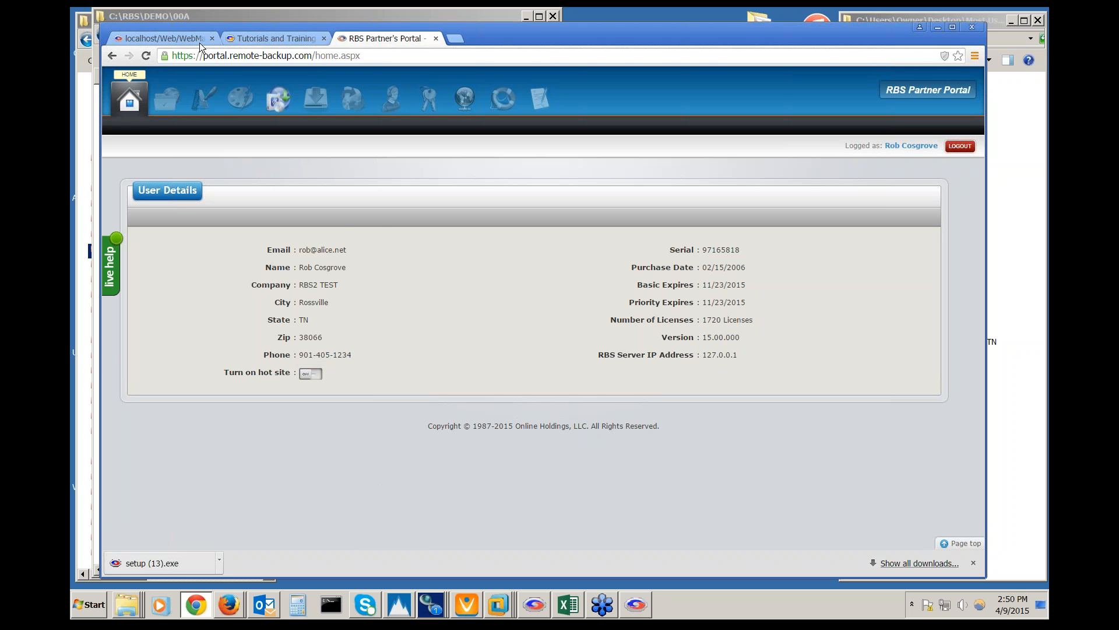
click(249, 40)
click(163, 38)
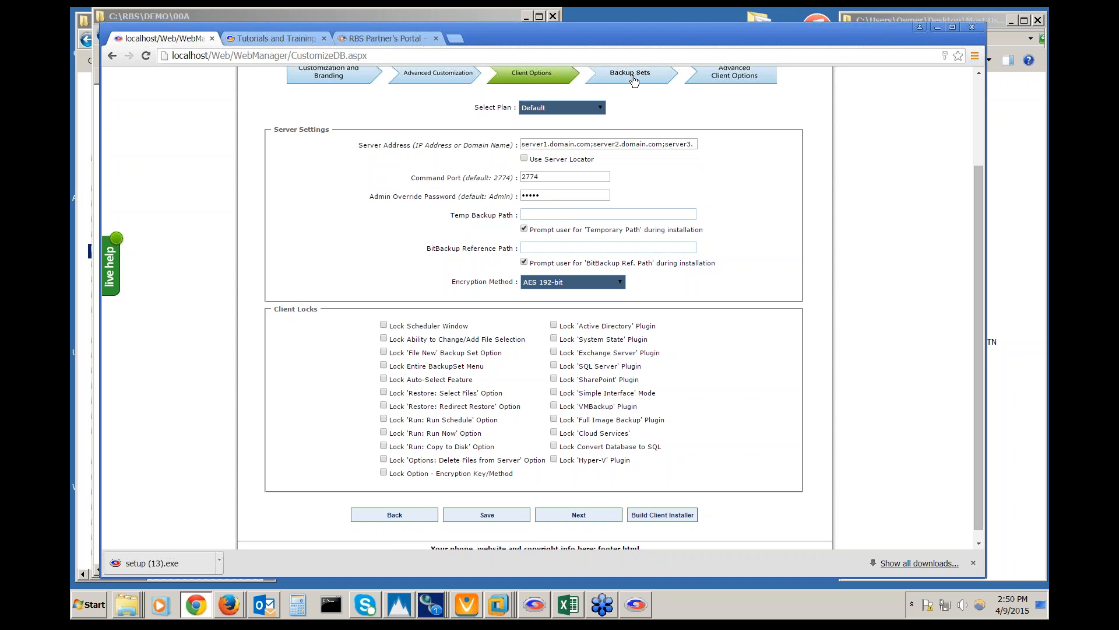
Go to Backup Sets, check the backup set list, and load the Server - Unlimited plan's schedule
click(632, 77)
scroll(798, 353, down, 2)
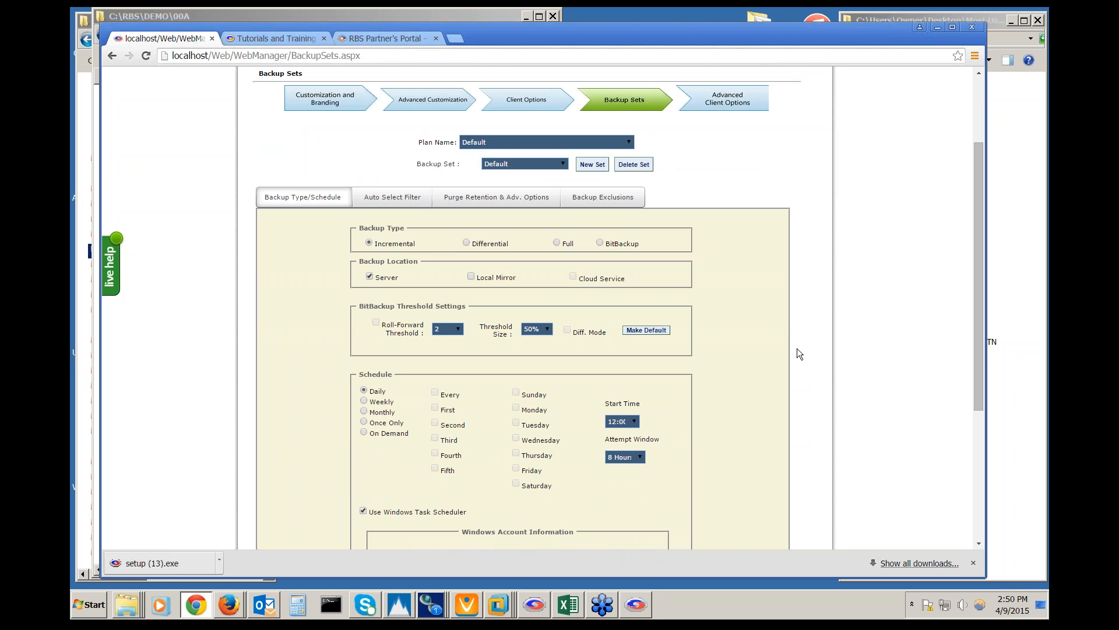
scroll(798, 353, down, 1)
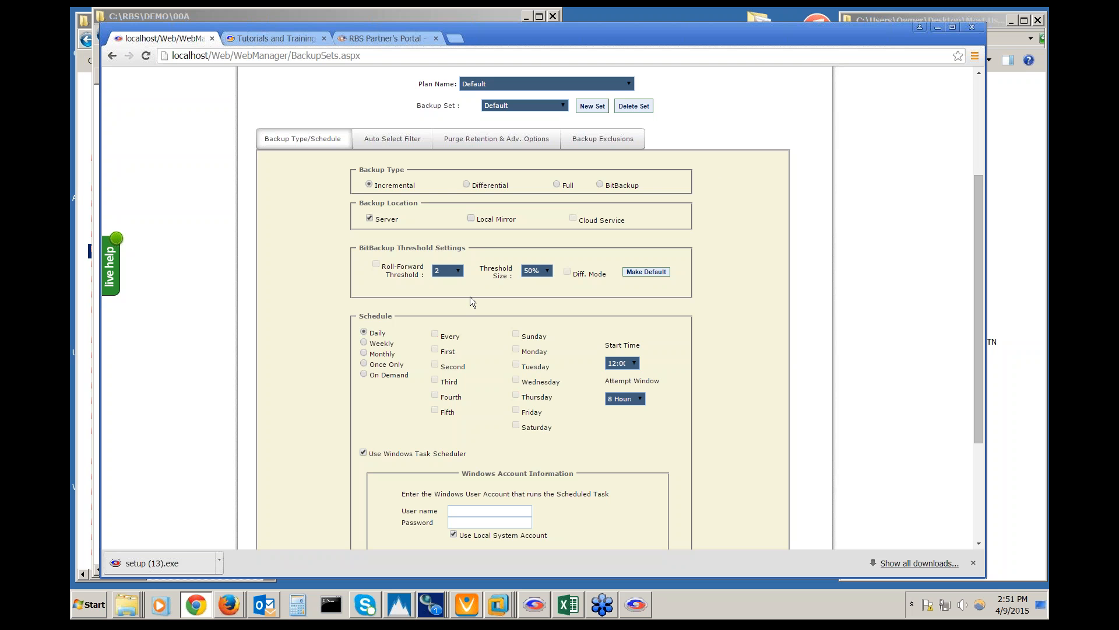
click(562, 108)
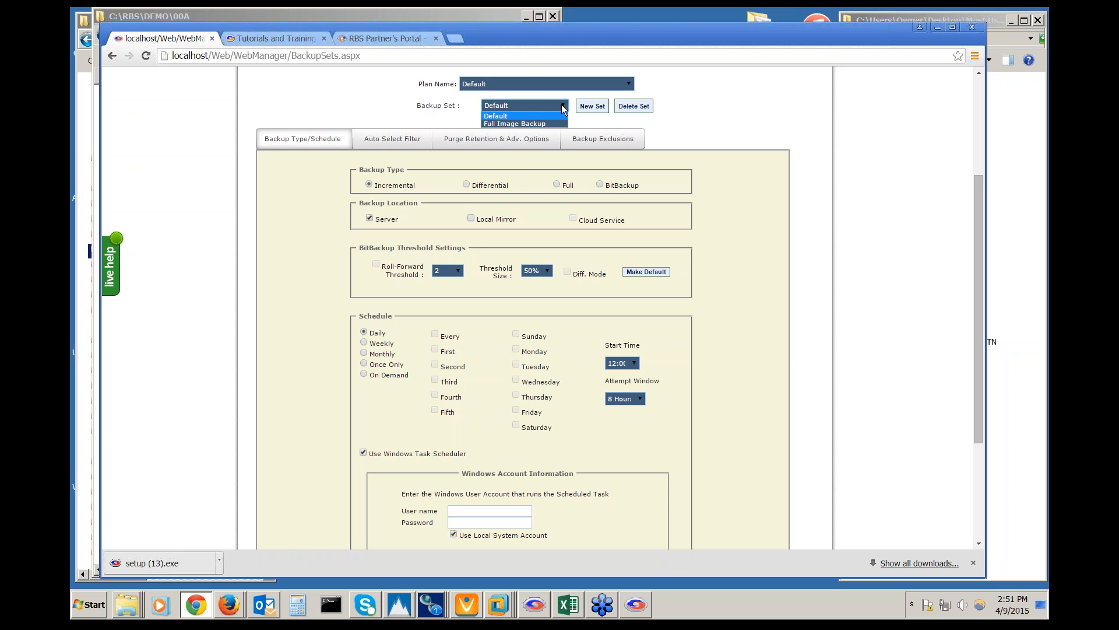
click(628, 84)
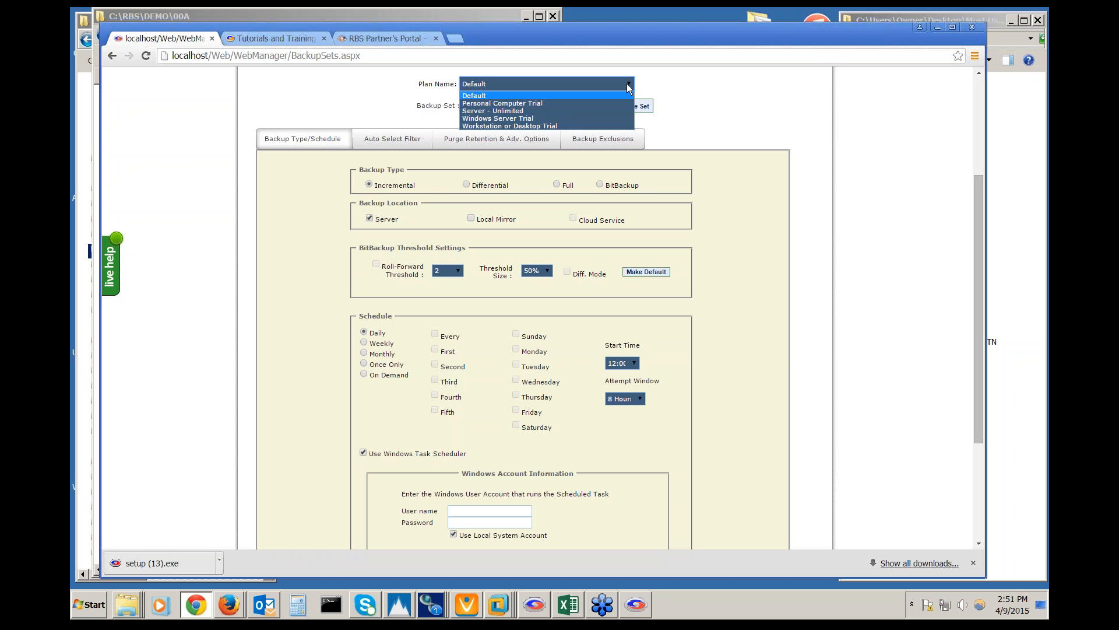
click(621, 104)
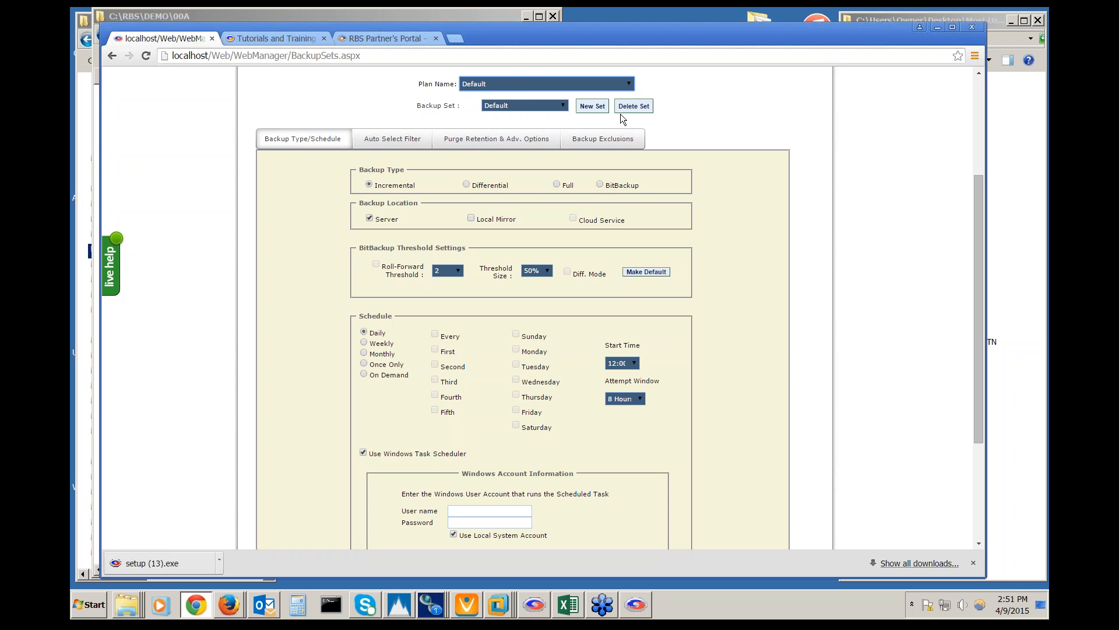
scroll(709, 287, down, 2)
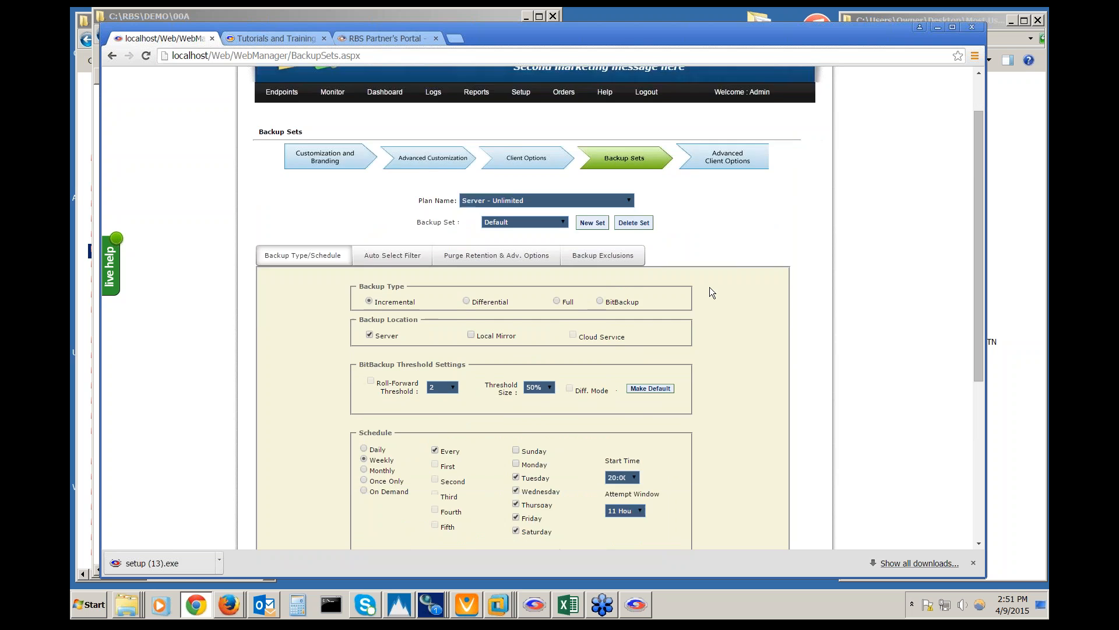
scroll(709, 287, down, 1)
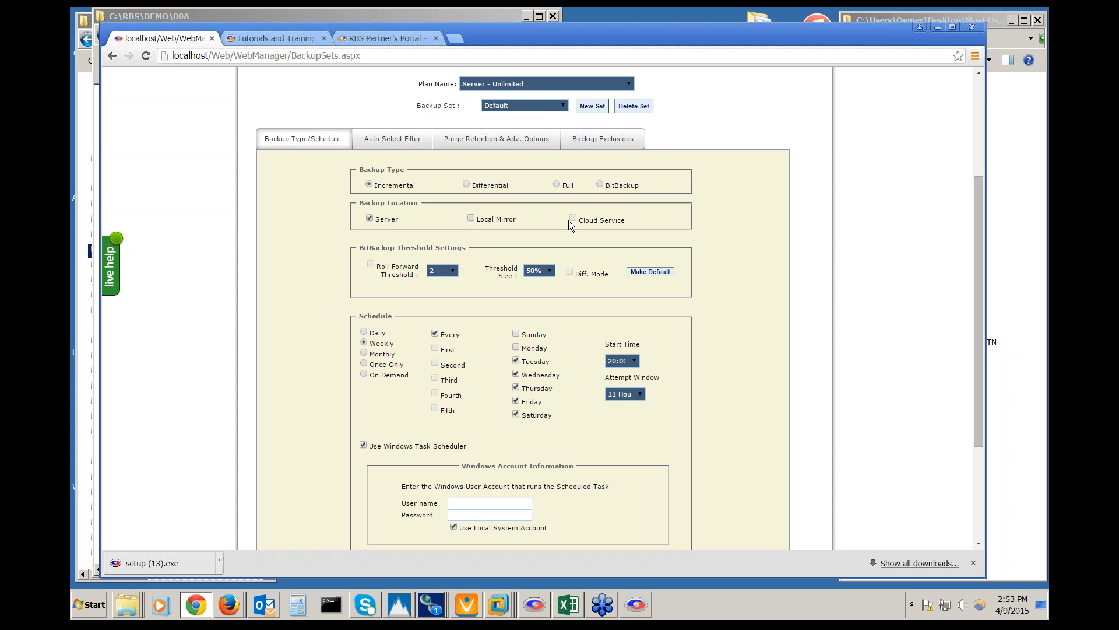
Check Monday and uncheck Saturday so the weekly backup runs Monday to Friday
scroll(345, 338, down, 1)
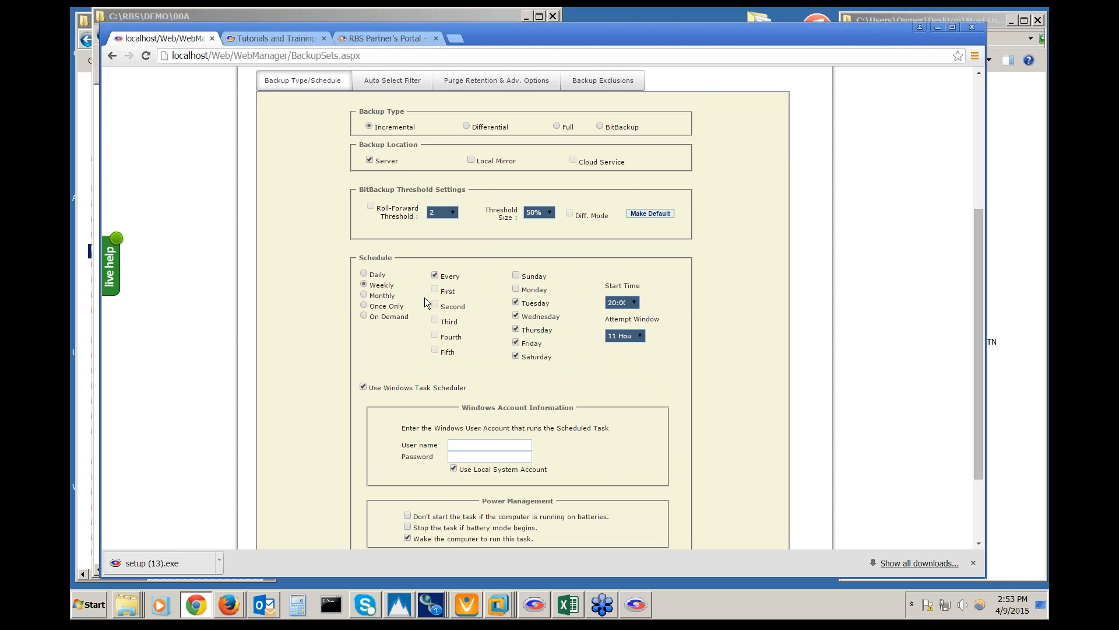
click(516, 289)
click(516, 302)
click(516, 356)
scroll(600, 385, down, 2)
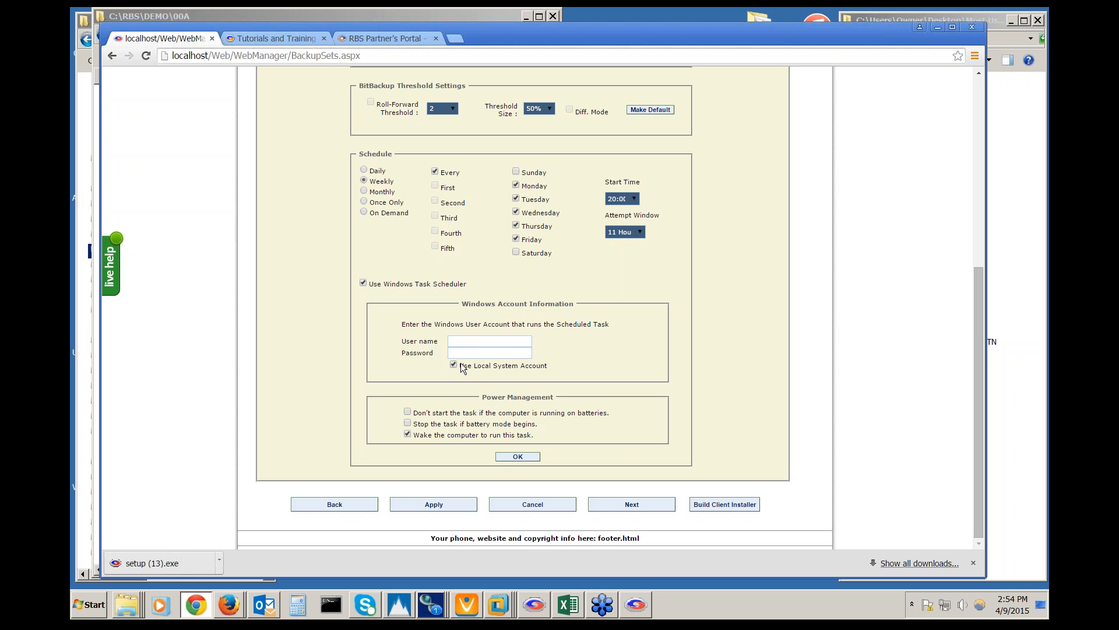
Uncheck 'Use Windows Task Scheduler' and switch to the Auto Select Filter settings
click(385, 287)
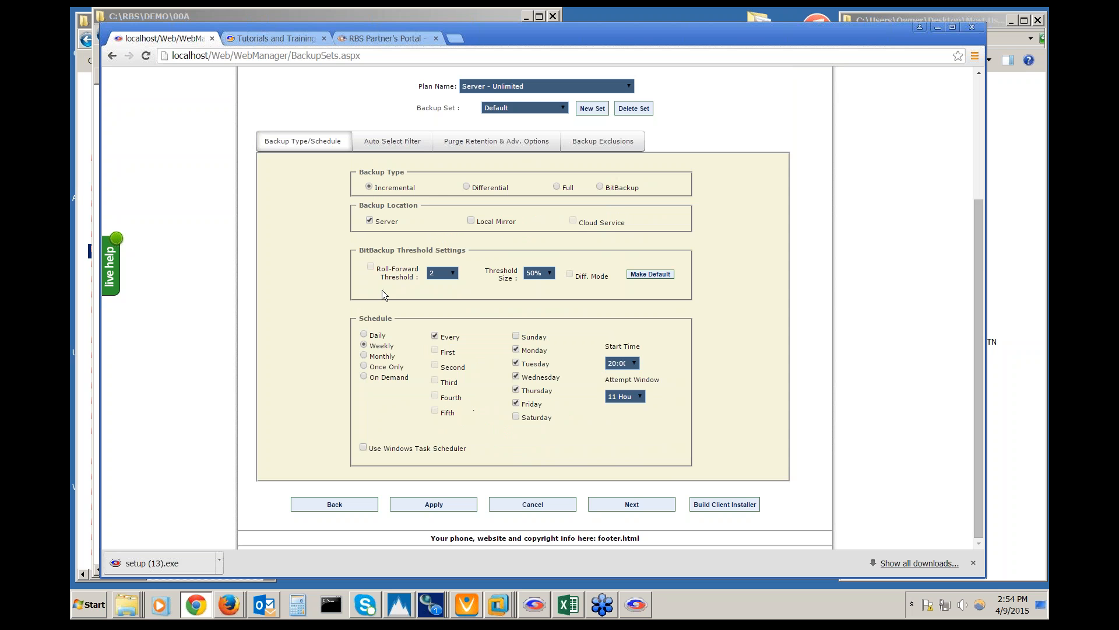
scroll(329, 298, up, 2)
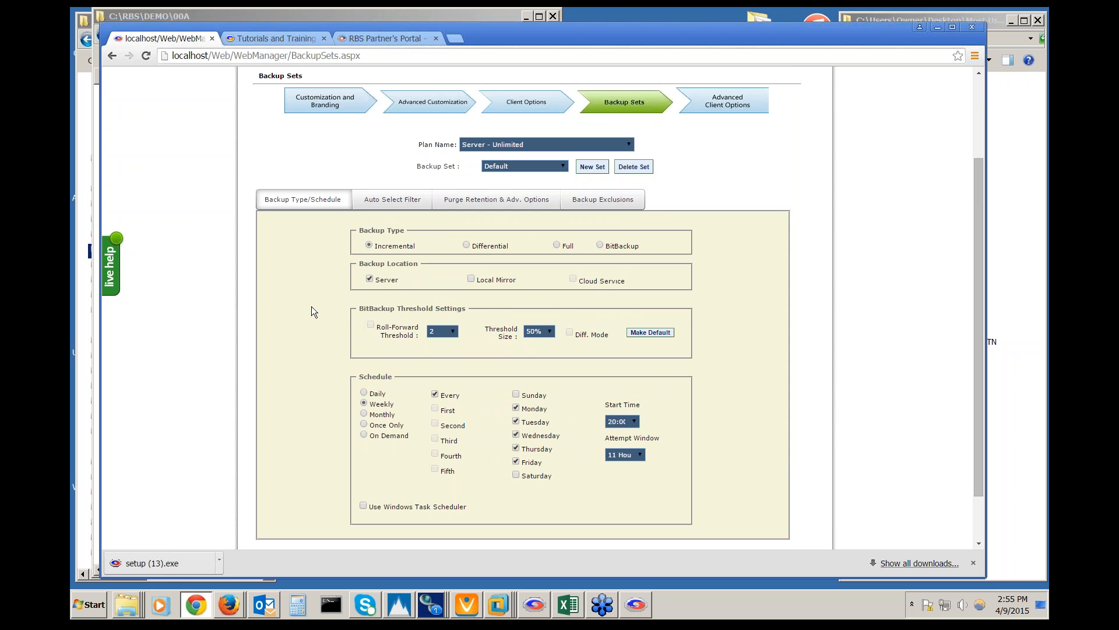
scroll(312, 306, down, 1)
scroll(311, 307, down, 1)
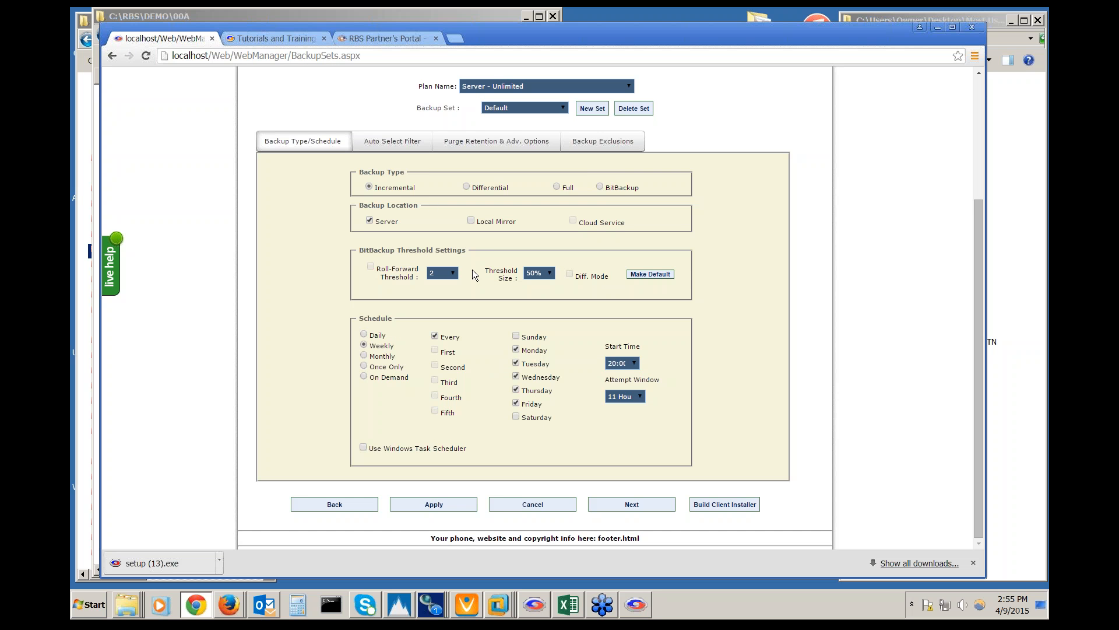
click(408, 141)
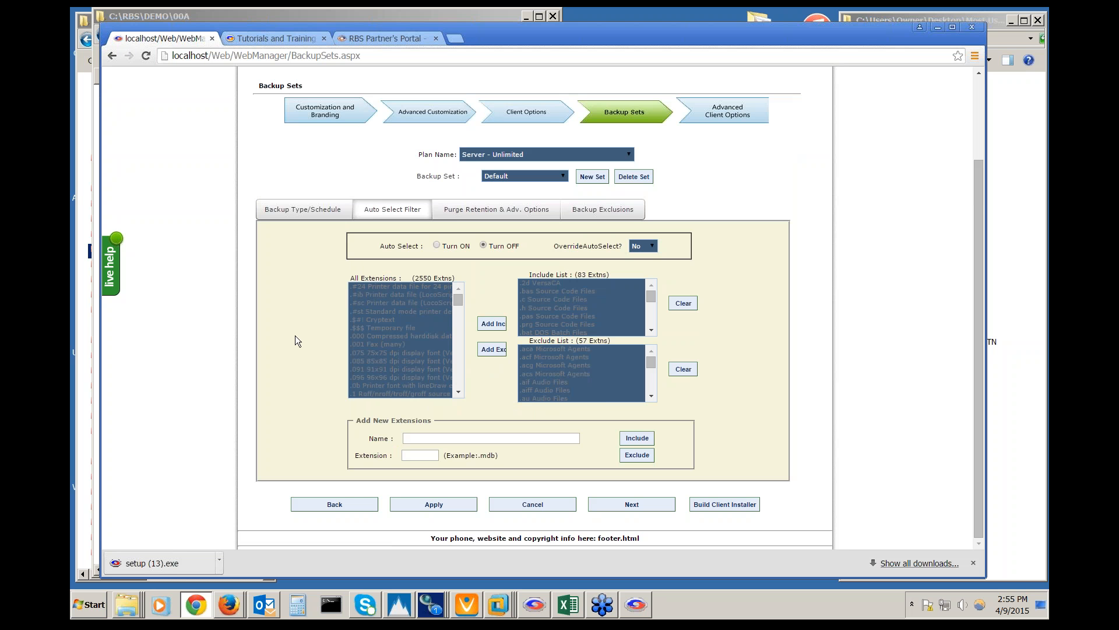
Select Auto Select 'Turn ON' and review the All Extensions and Include List boxes
click(436, 246)
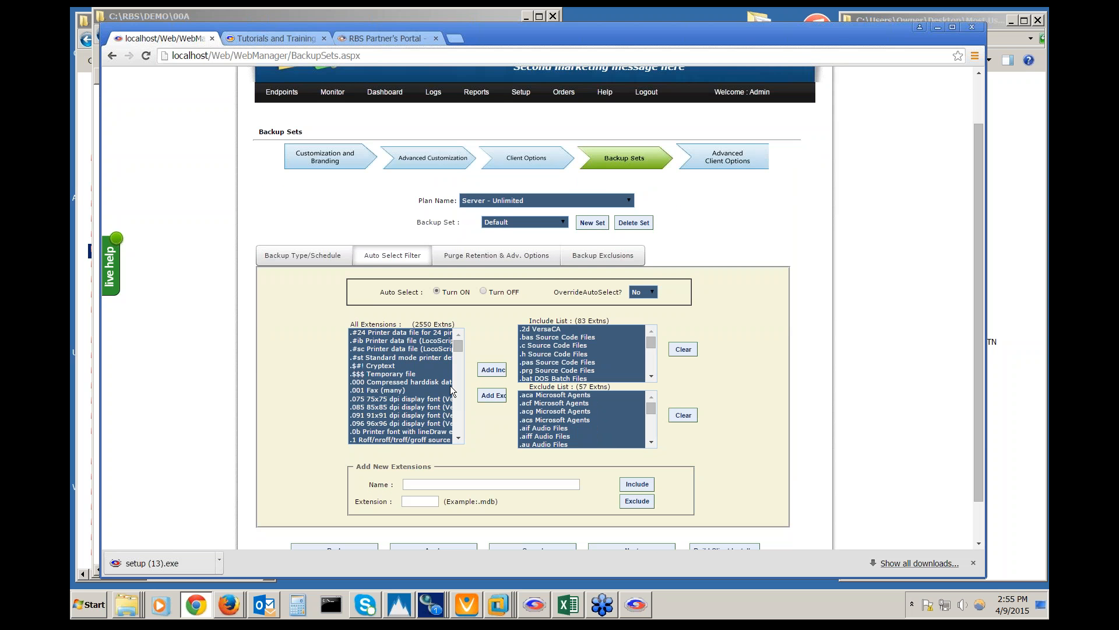
scroll(463, 411, down, 2)
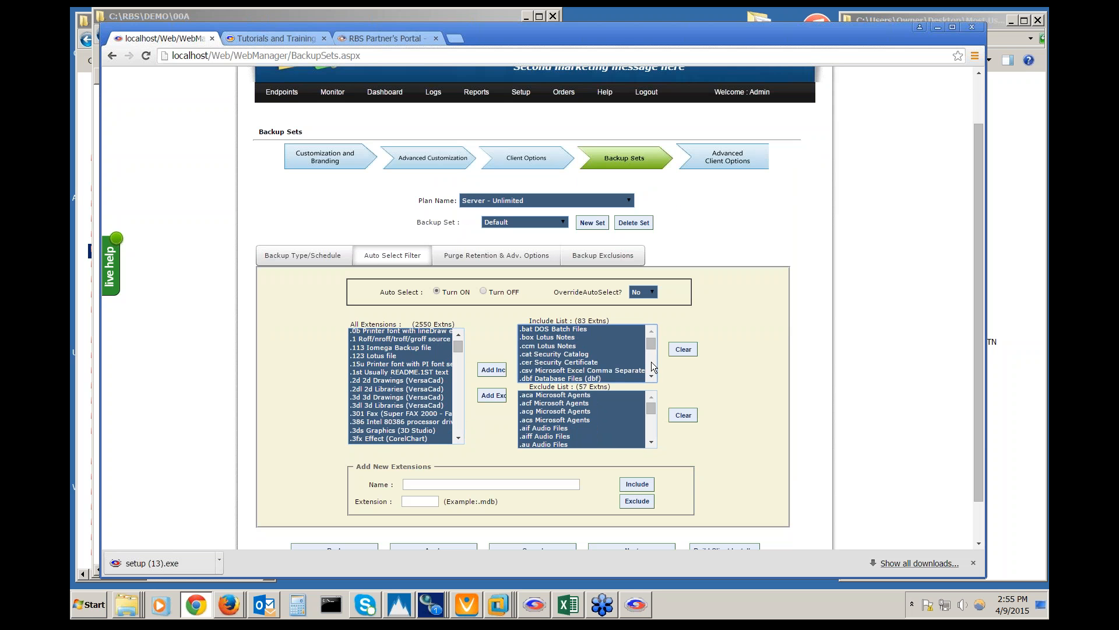
scroll(652, 365, down, 3)
click(651, 363)
drag(652, 348, 652, 329)
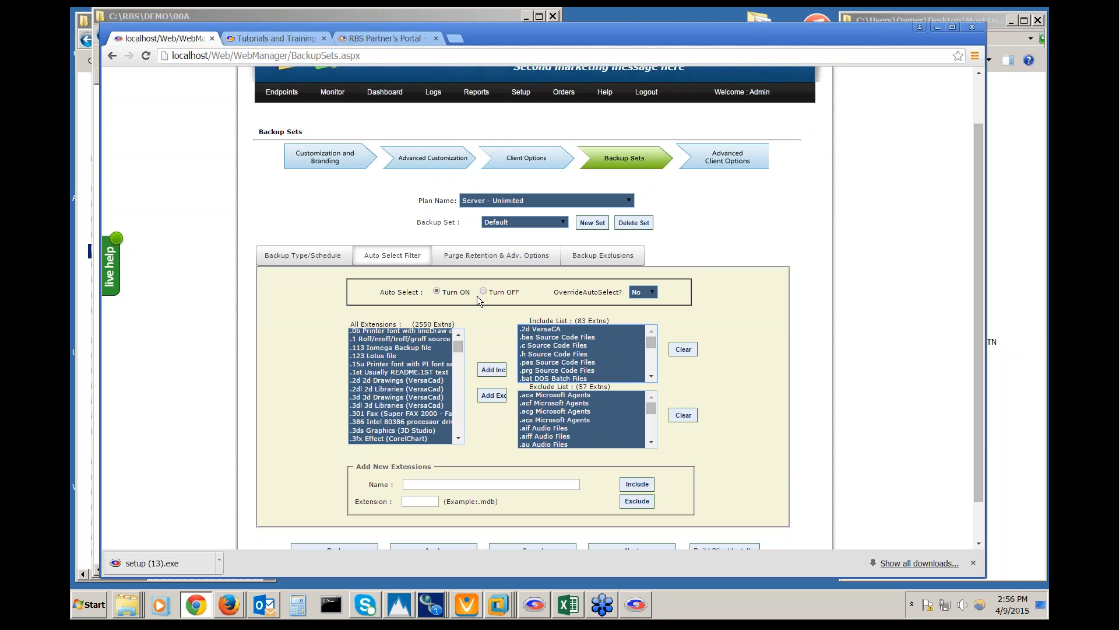
scroll(483, 291, up, 1)
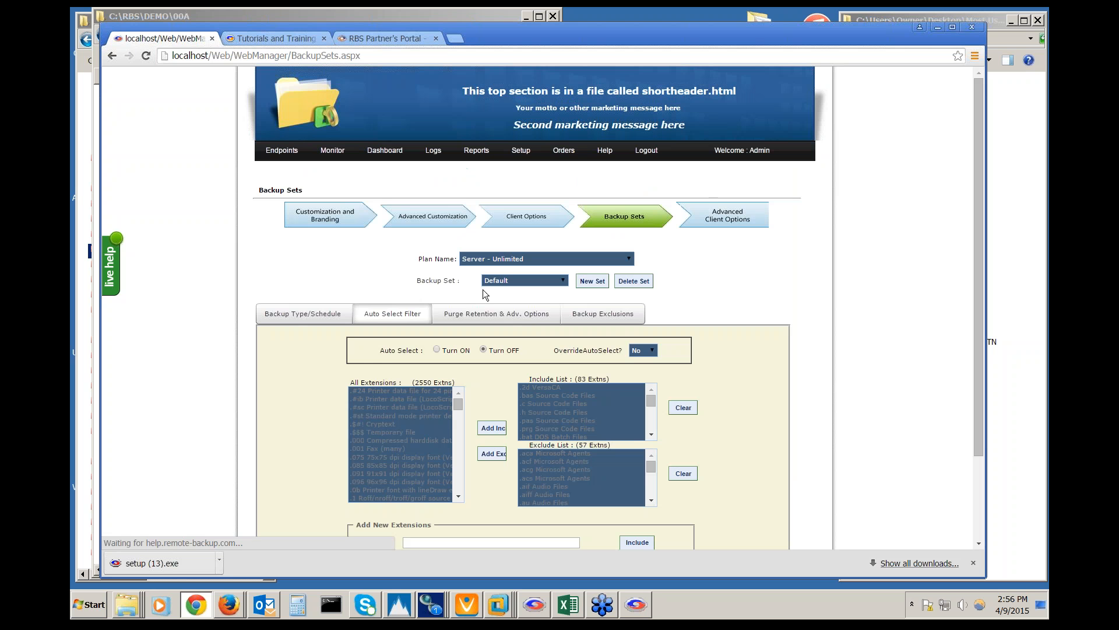
In Purge Retention & Adv. Options, set the number of backup sets to keep to 3
click(482, 319)
scroll(309, 388, down, 3)
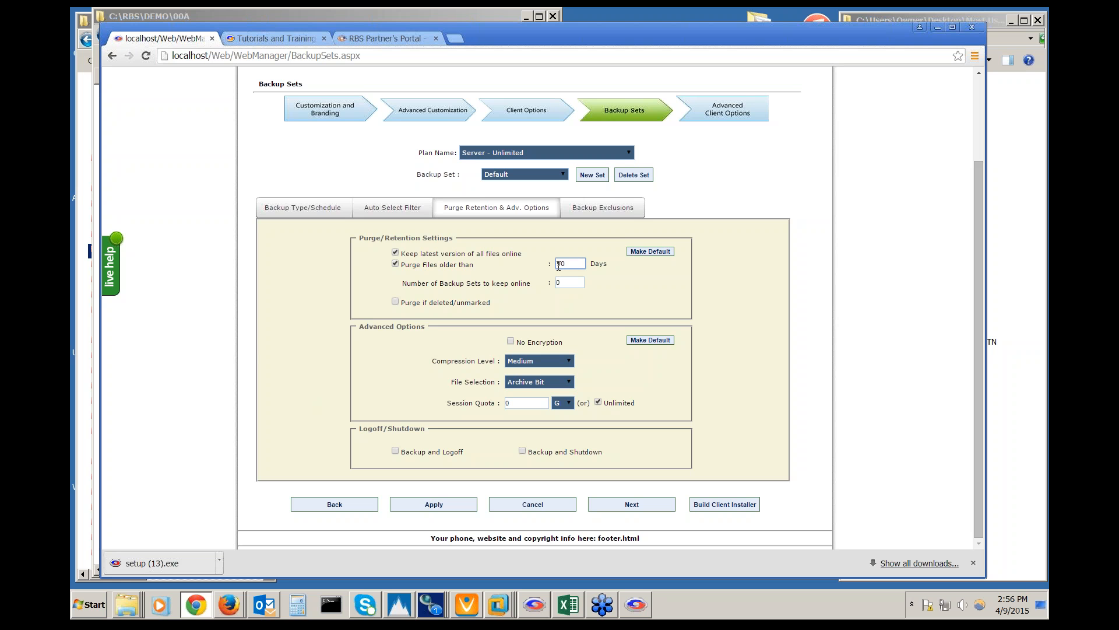
click(396, 264)
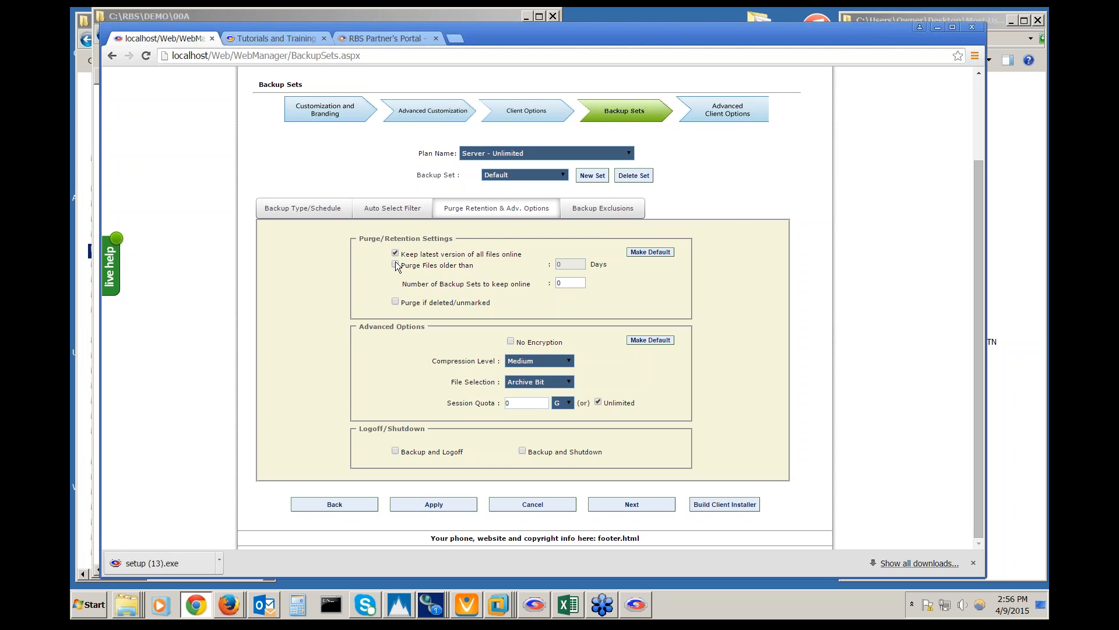
key(Tab)
text(3)
click(528, 302)
Re-check 'Purge Files older than' and set the days value to 30
click(395, 265)
double_click(562, 264)
text(90)
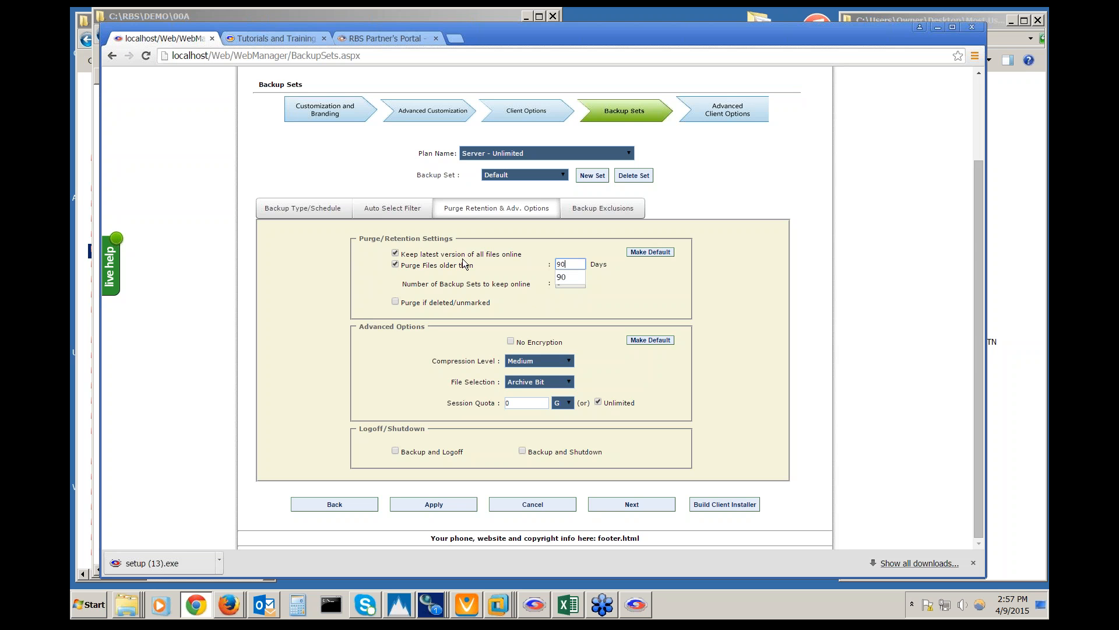
drag(576, 264, 549, 264)
text(30)
click(647, 299)
click(579, 265)
click(456, 283)
scroll(388, 354, up, 1)
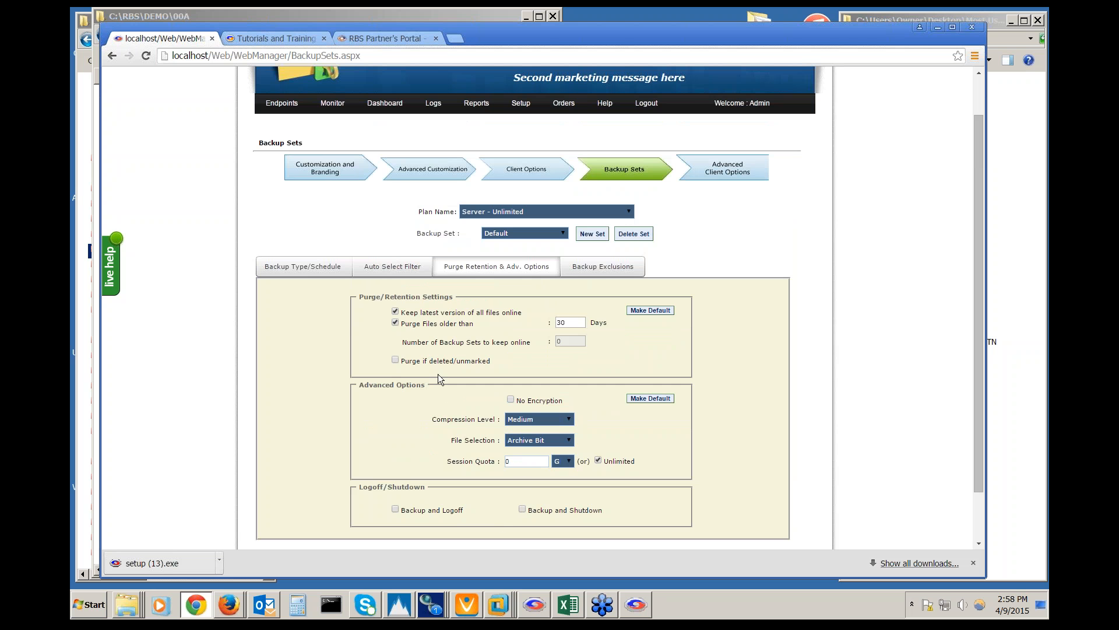
Show Backup Exclusions, highlighting the Recycle.Bin, My Videos and My Music folder exclusions
click(606, 267)
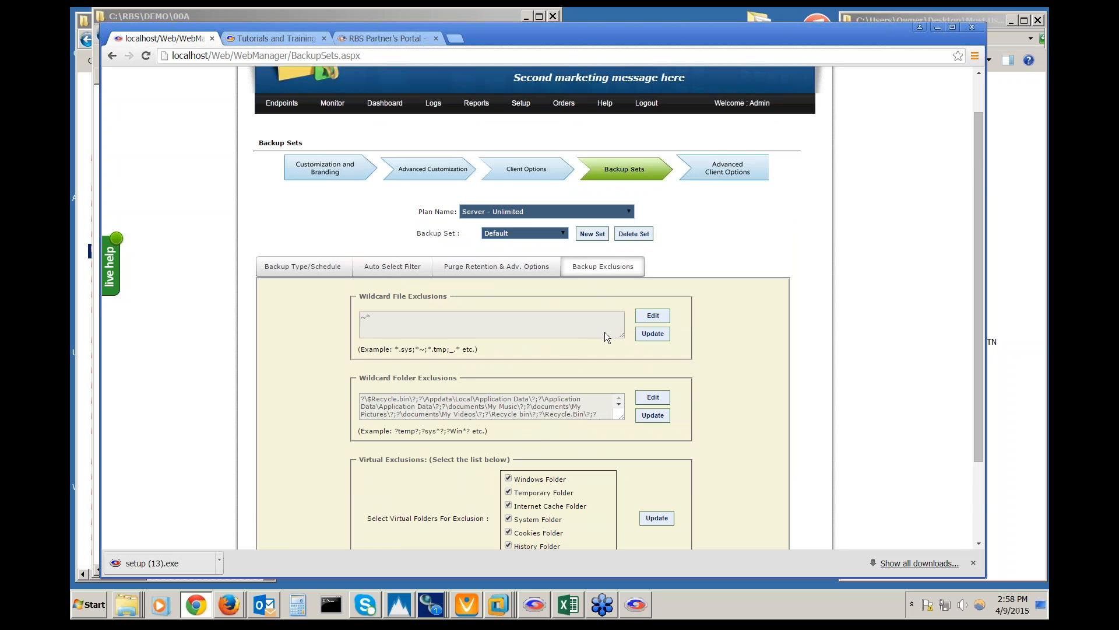
scroll(604, 331, down, 3)
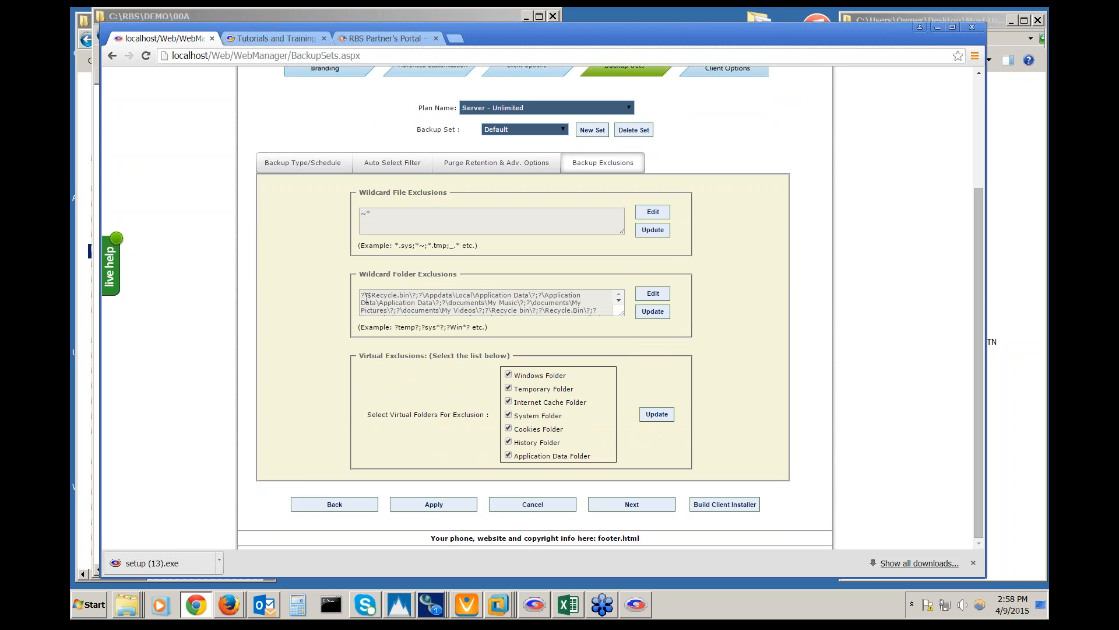
drag(361, 296, 414, 296)
click(445, 311)
drag(444, 311, 482, 310)
drag(587, 310, 486, 302)
click(513, 304)
click(464, 298)
drag(368, 296, 407, 303)
click(411, 313)
scroll(826, 366, up, 2)
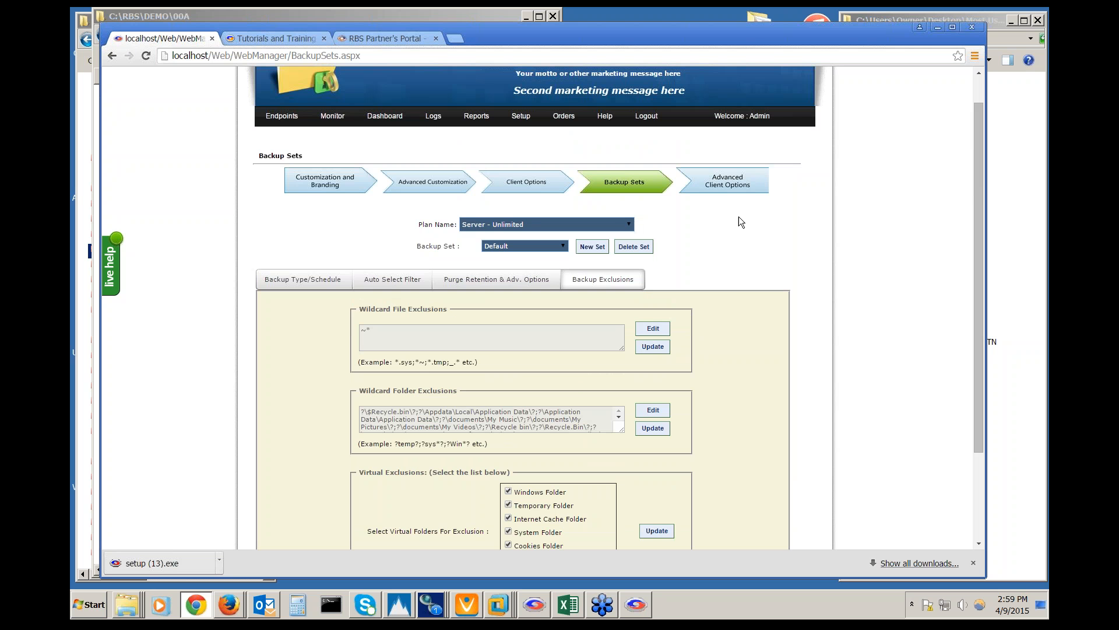
Show Advanced Client Options and scroll down to the empty Pre and Post Batch File boxes
click(740, 183)
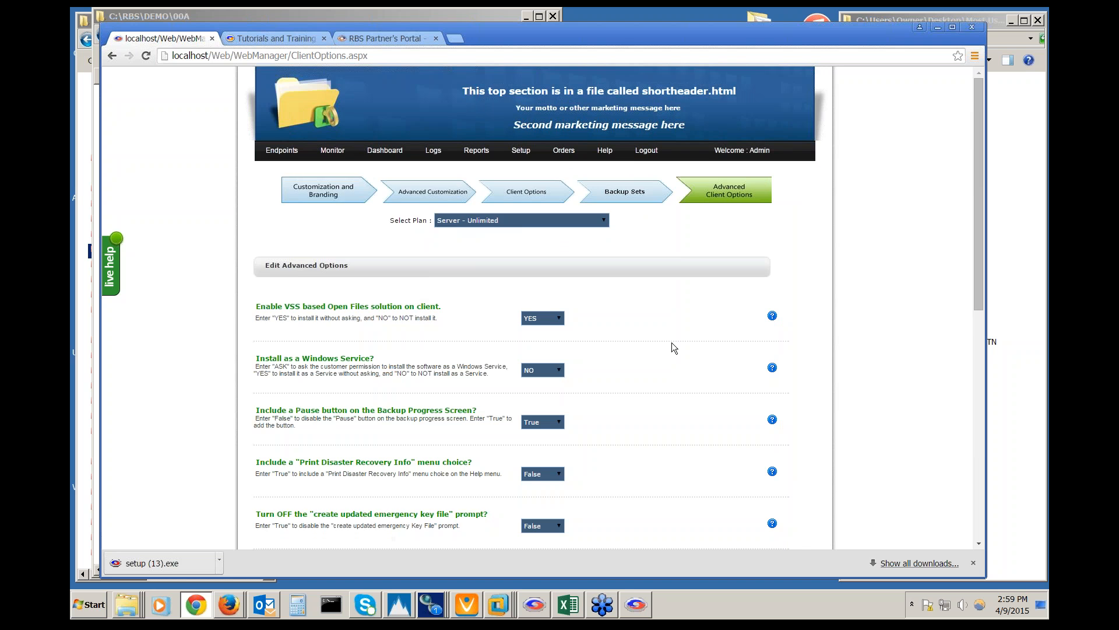
scroll(672, 342, down, 2)
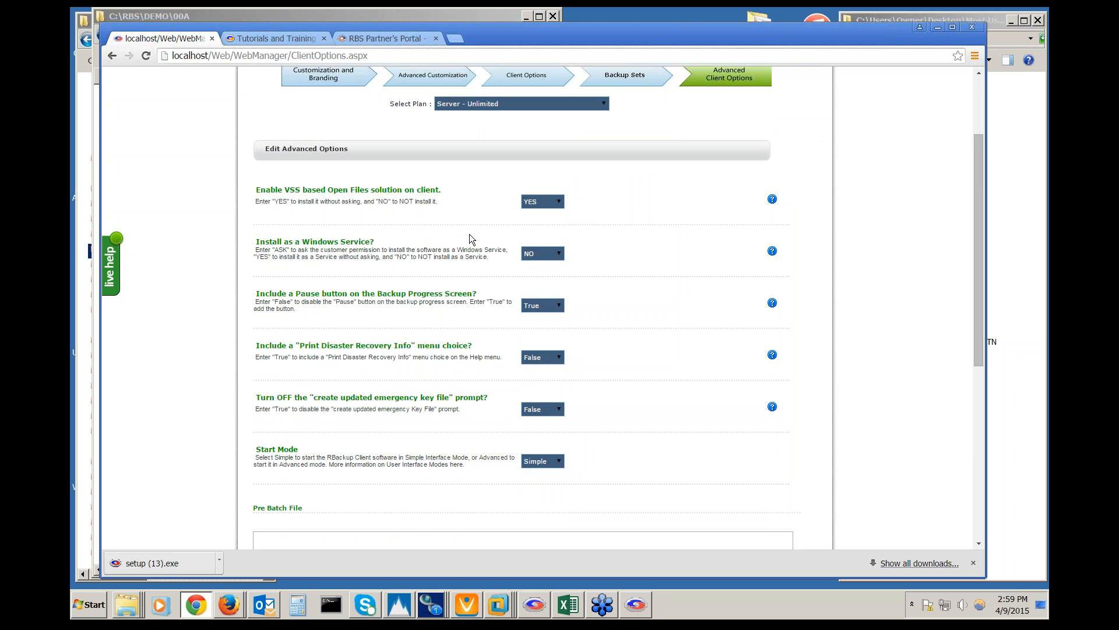
scroll(455, 275, down, 4)
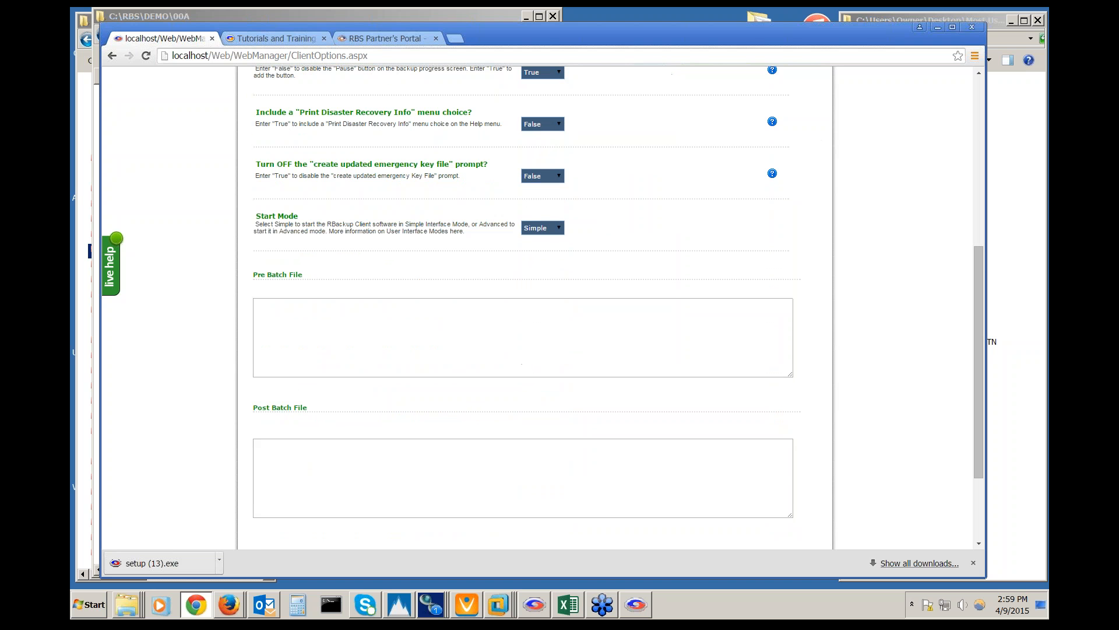
scroll(470, 258, down, 2)
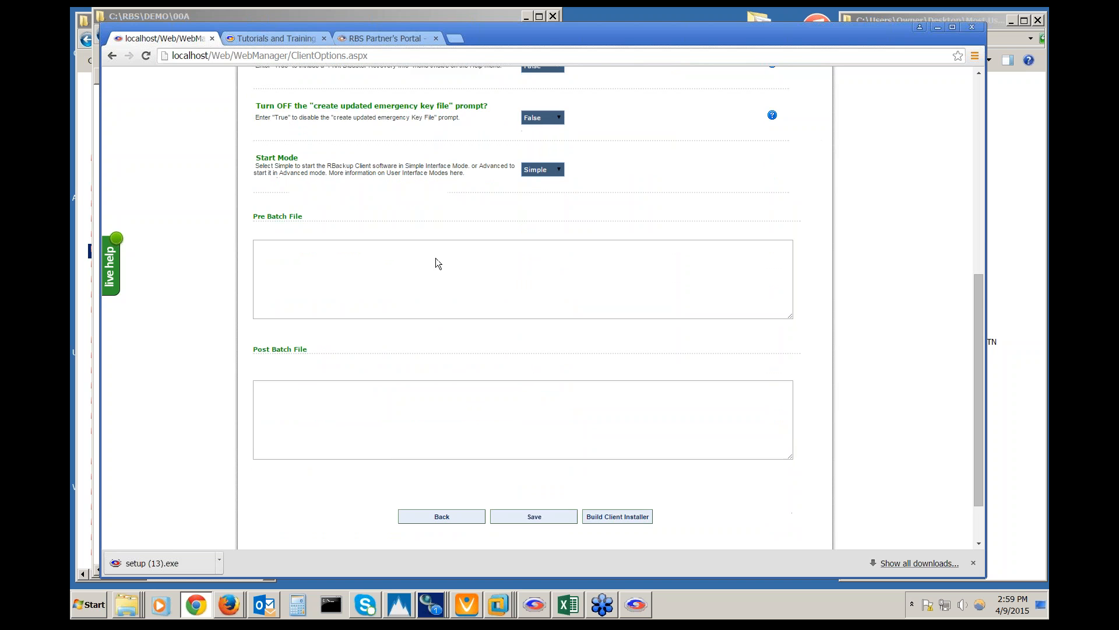
click(459, 231)
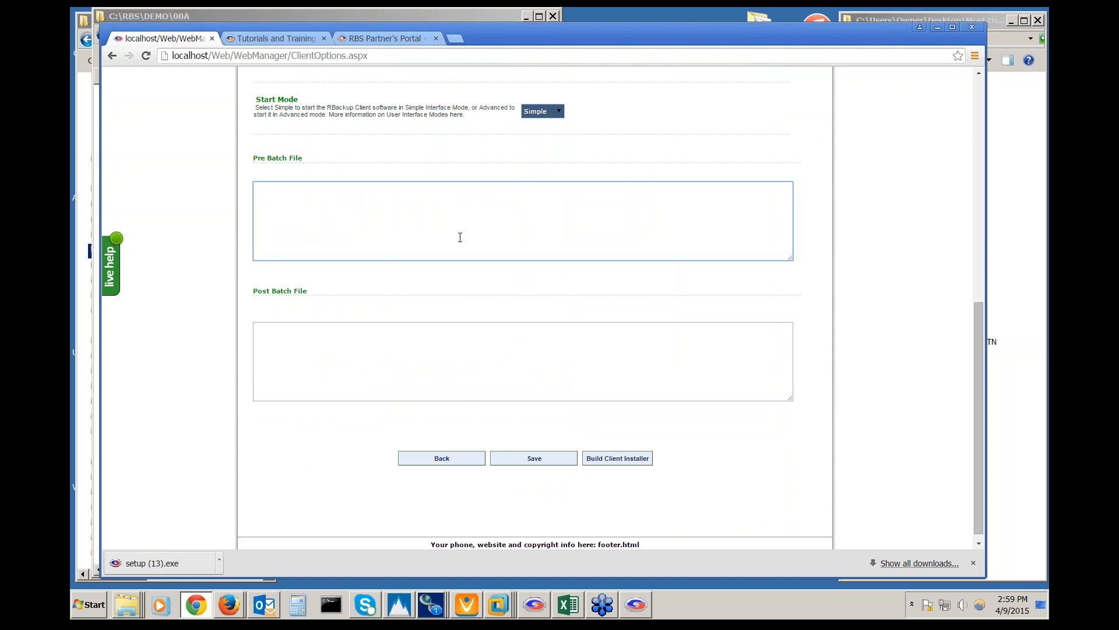
click(478, 368)
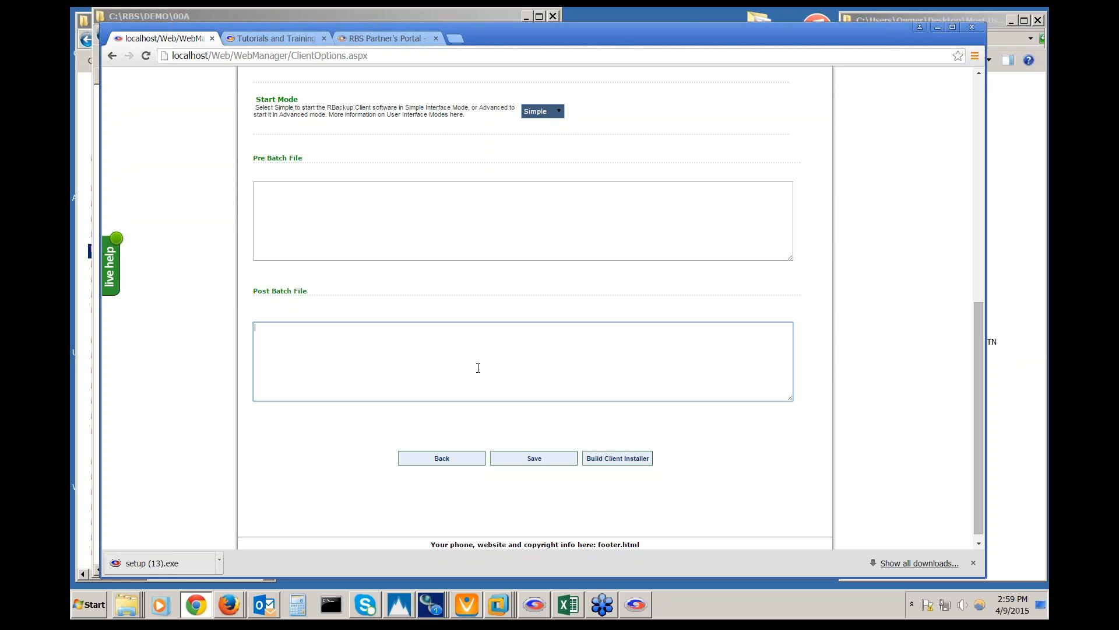
click(407, 224)
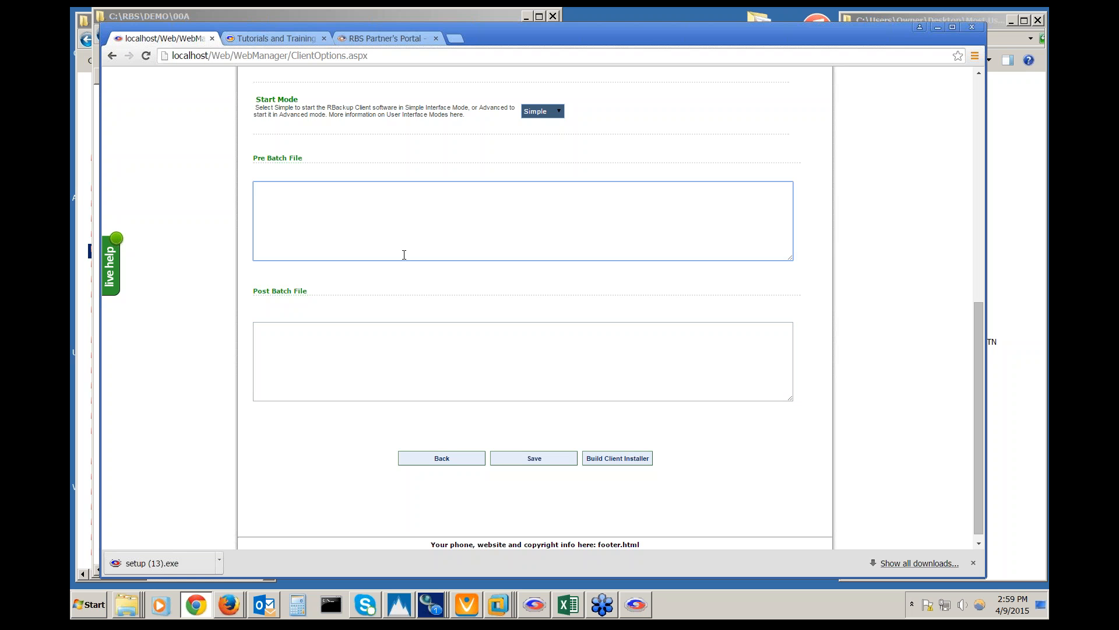
click(396, 362)
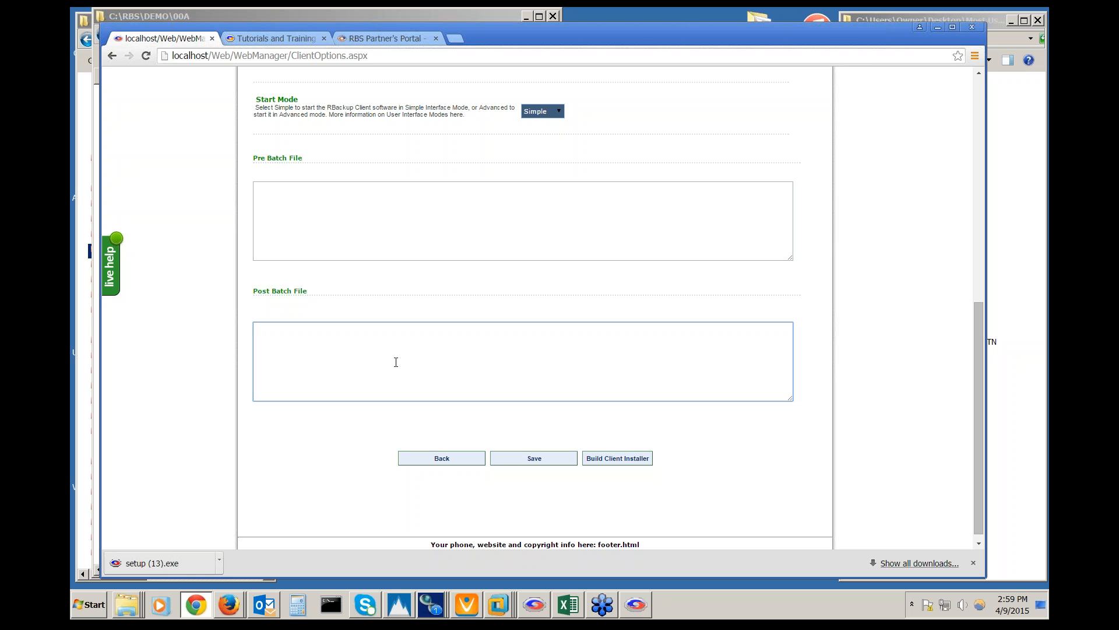
click(417, 225)
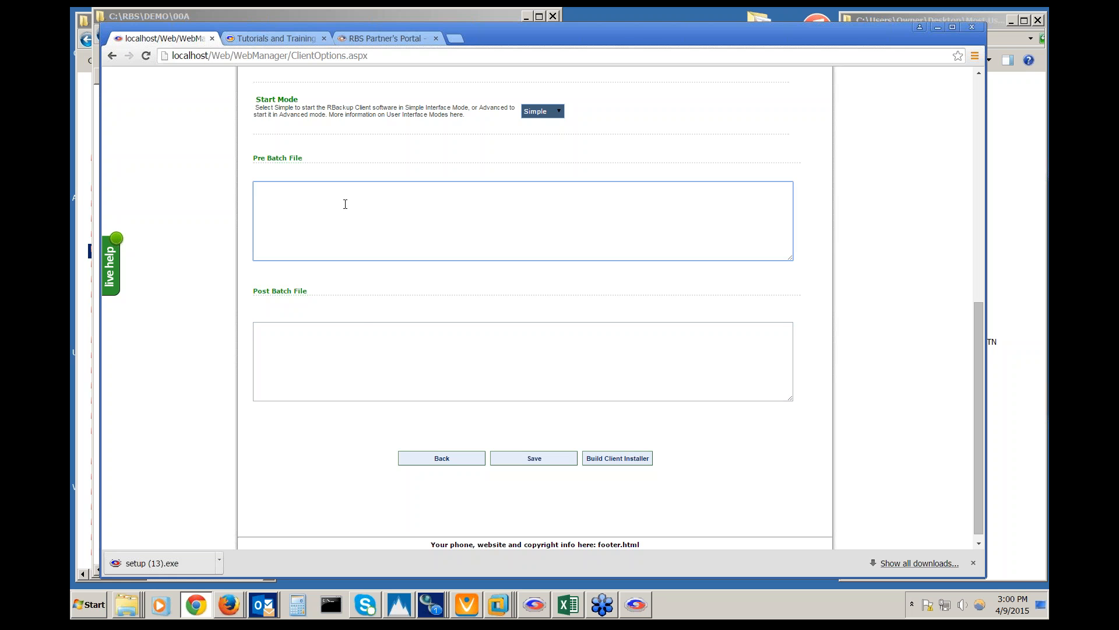
click(367, 357)
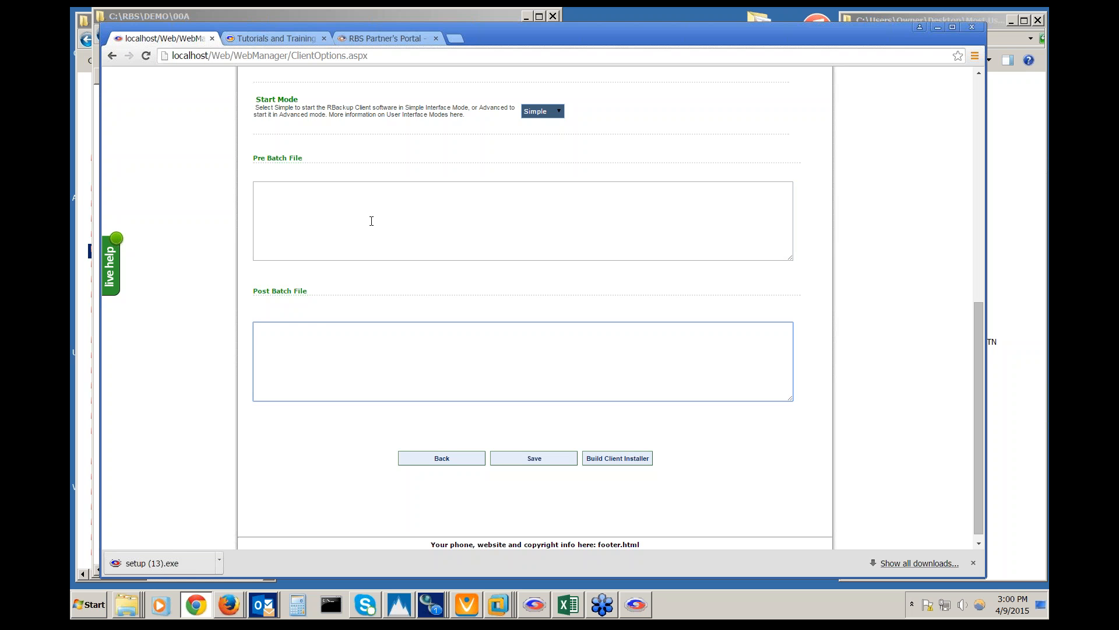
click(371, 221)
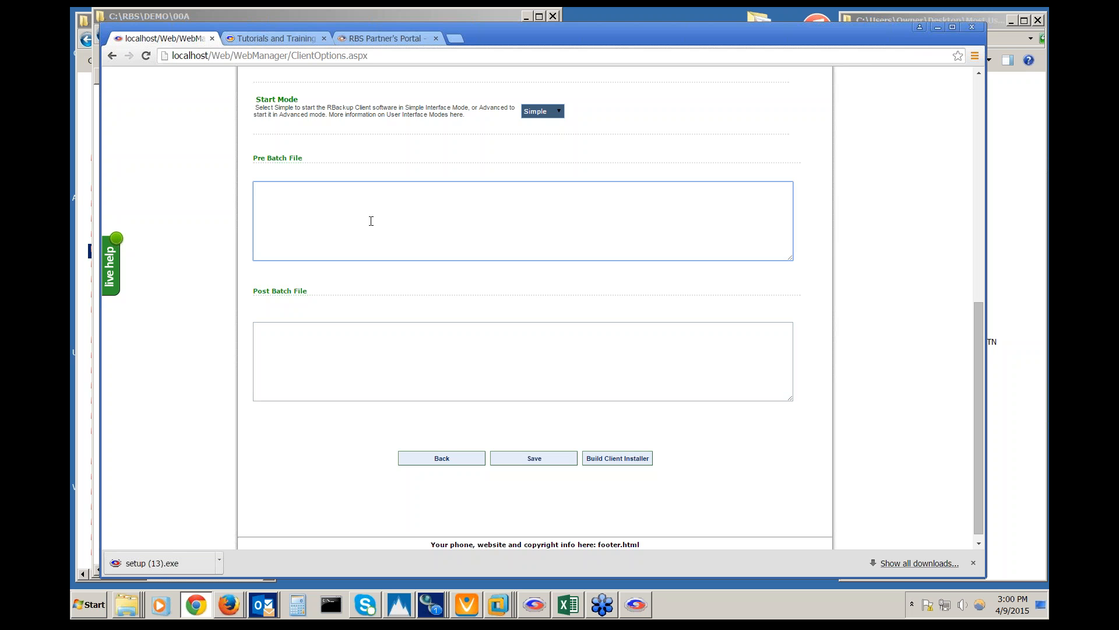
click(711, 476)
scroll(711, 471, up, 10)
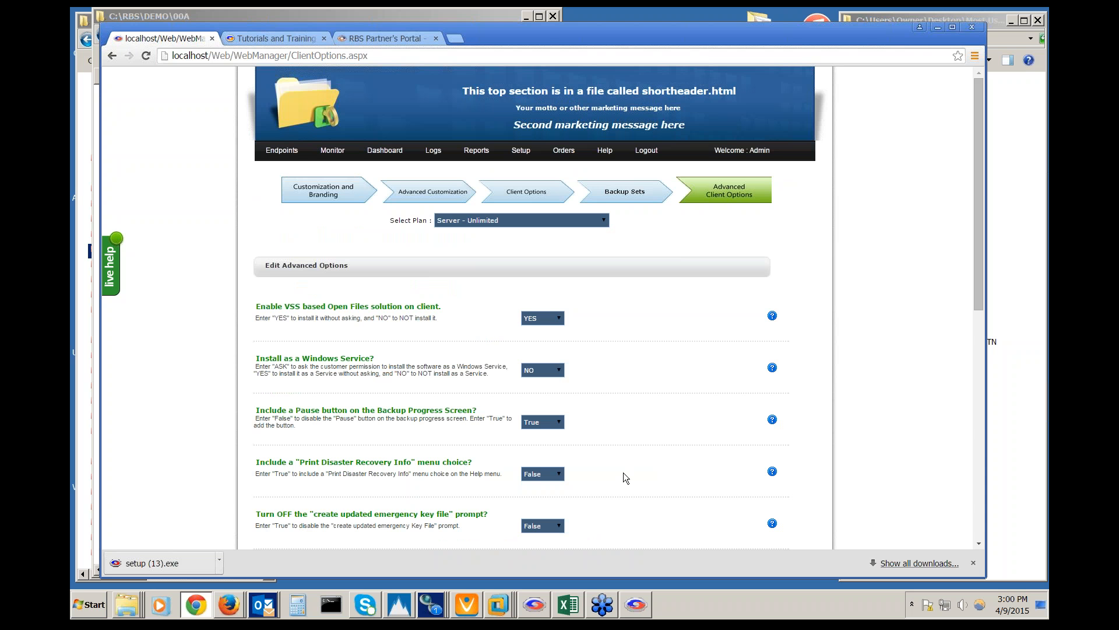
scroll(624, 472, down, 15)
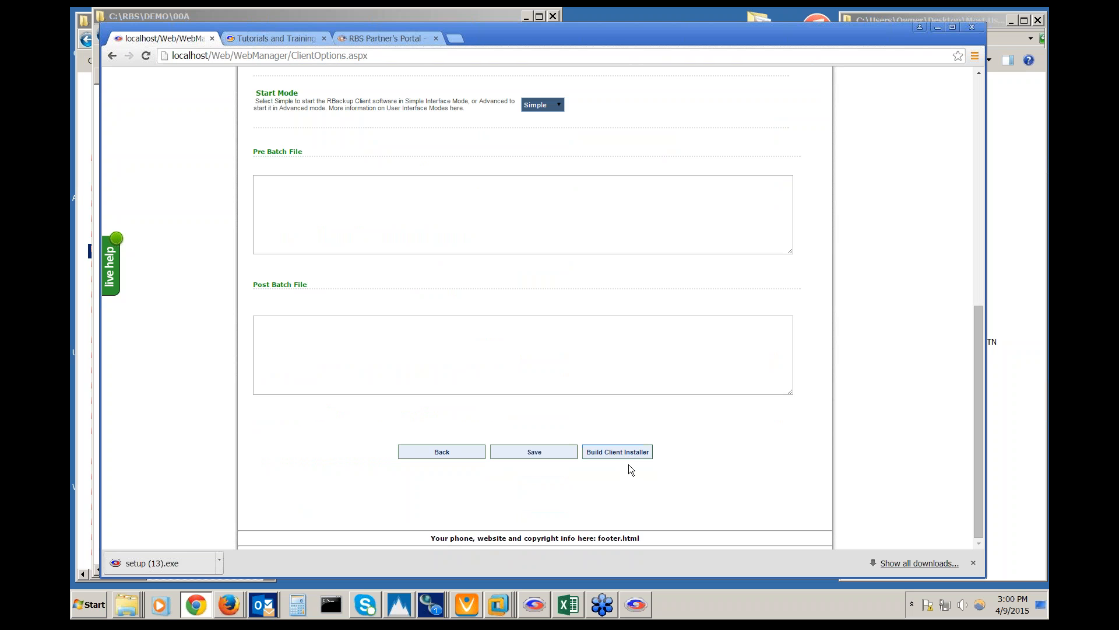
scroll(606, 346, up, 5)
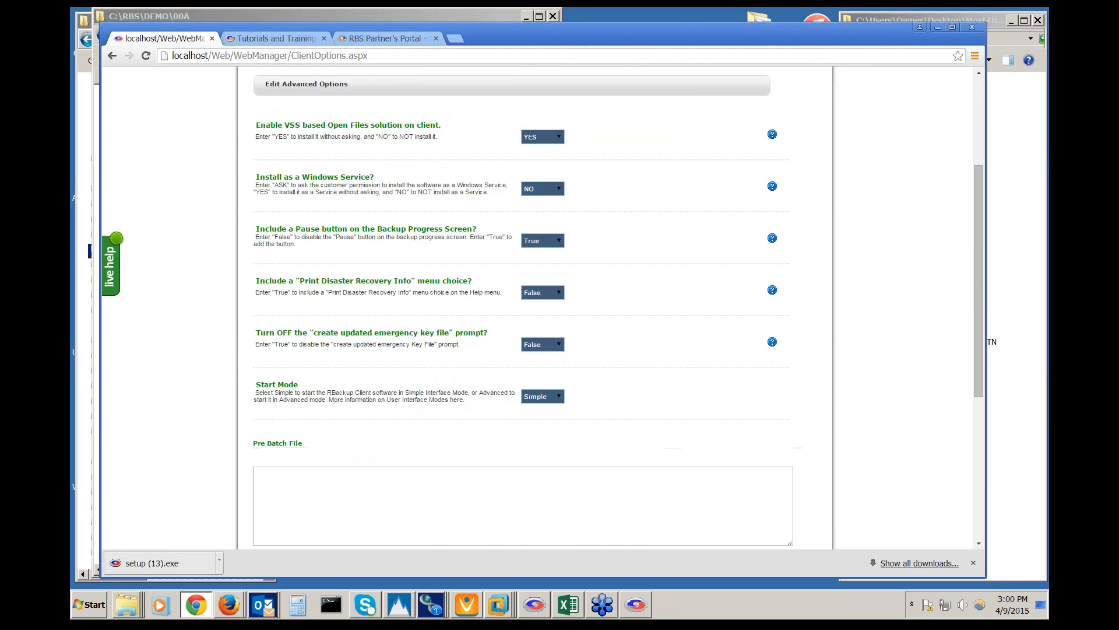
scroll(535, 309, up, 3)
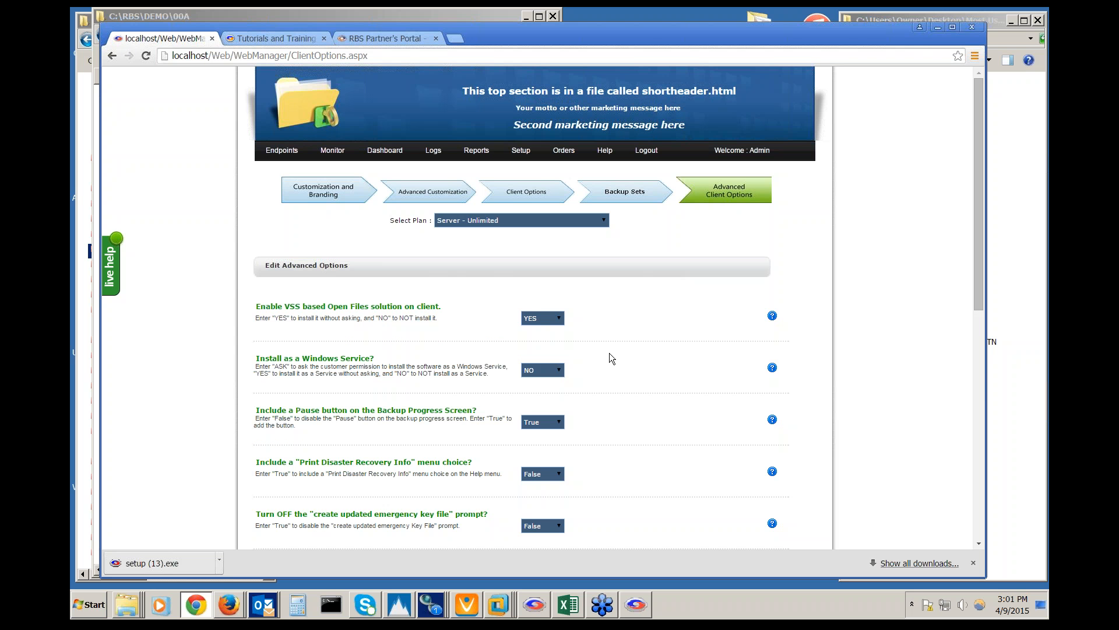
Go to Endpoints > Manage Endpoints and start remote management for the DEMO endpoint
mouse_move(295, 152)
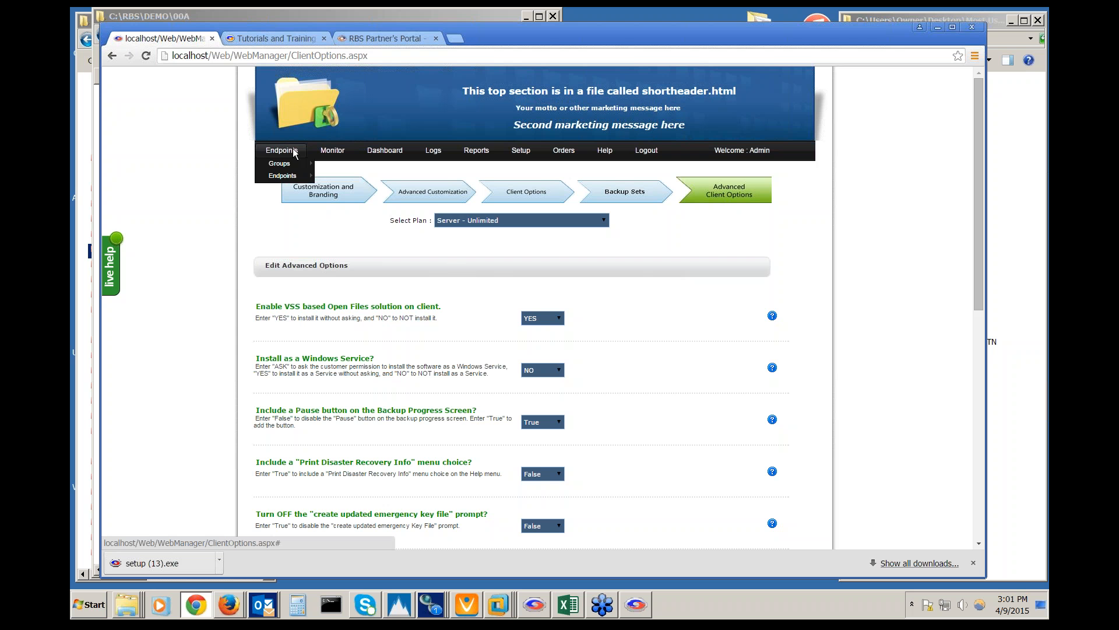
mouse_move(292, 176)
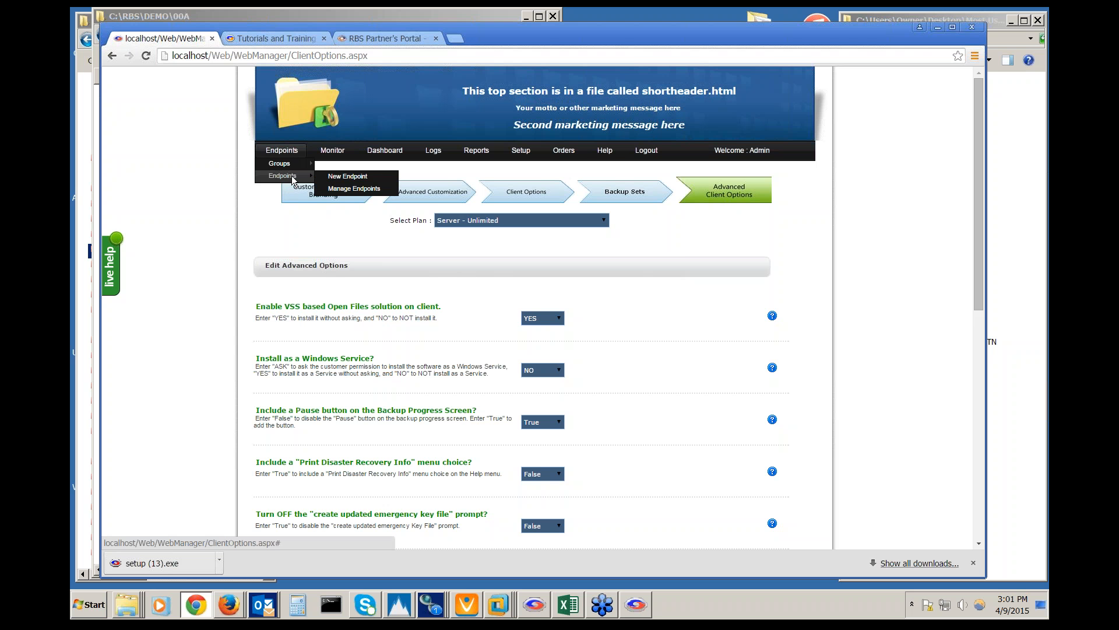
click(339, 189)
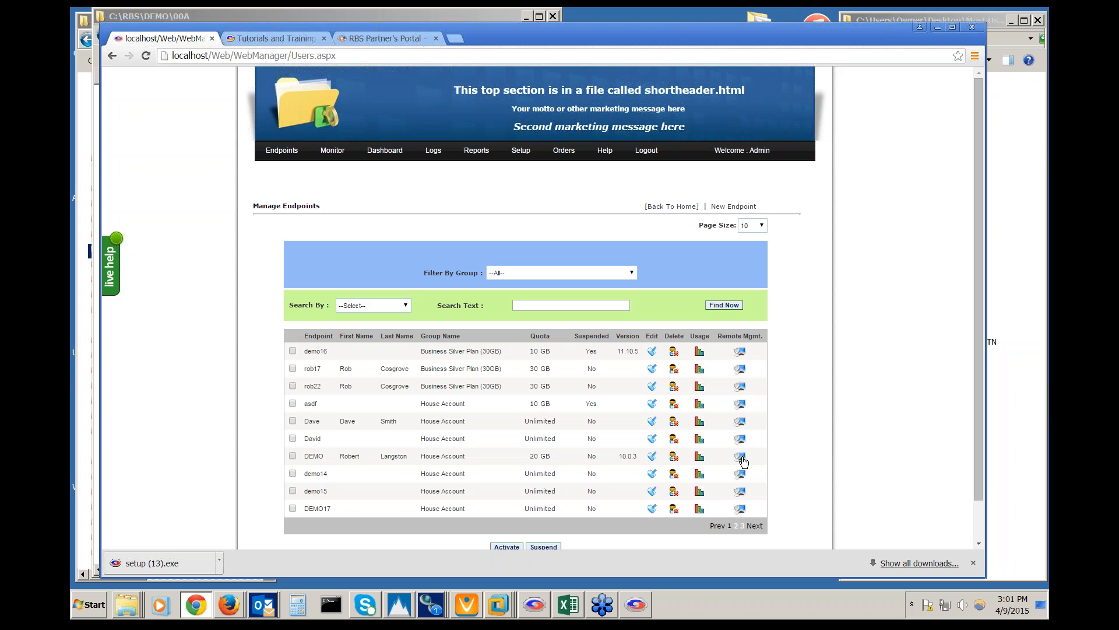
click(742, 459)
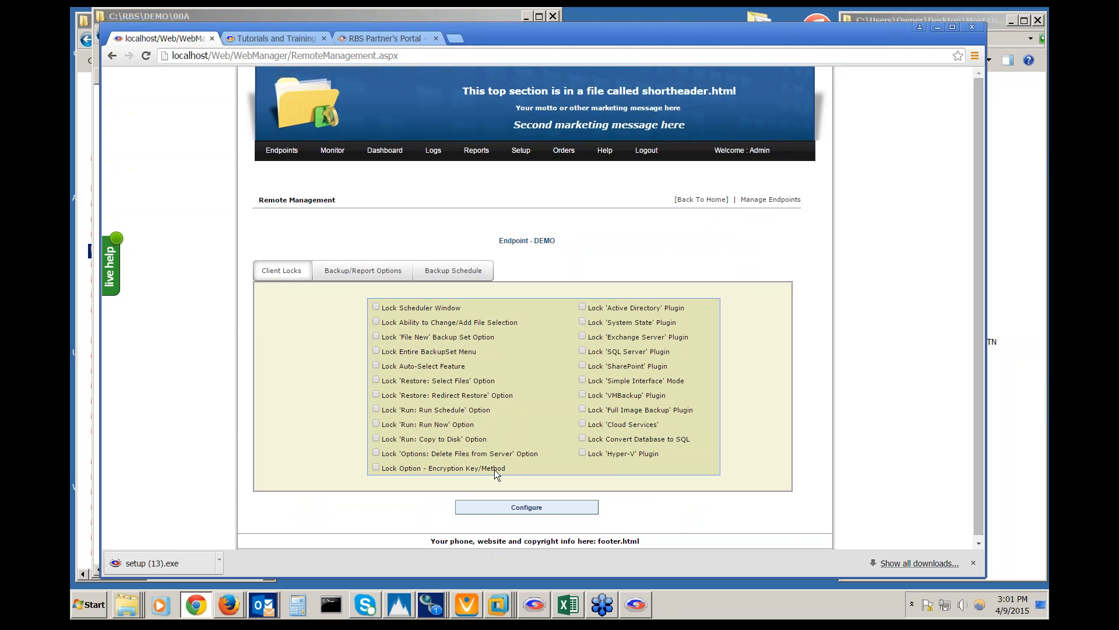
Review the DEMO endpoint's Backup/Report Options, then its Backup Schedule and purge settings
click(352, 269)
scroll(351, 269, down, 3)
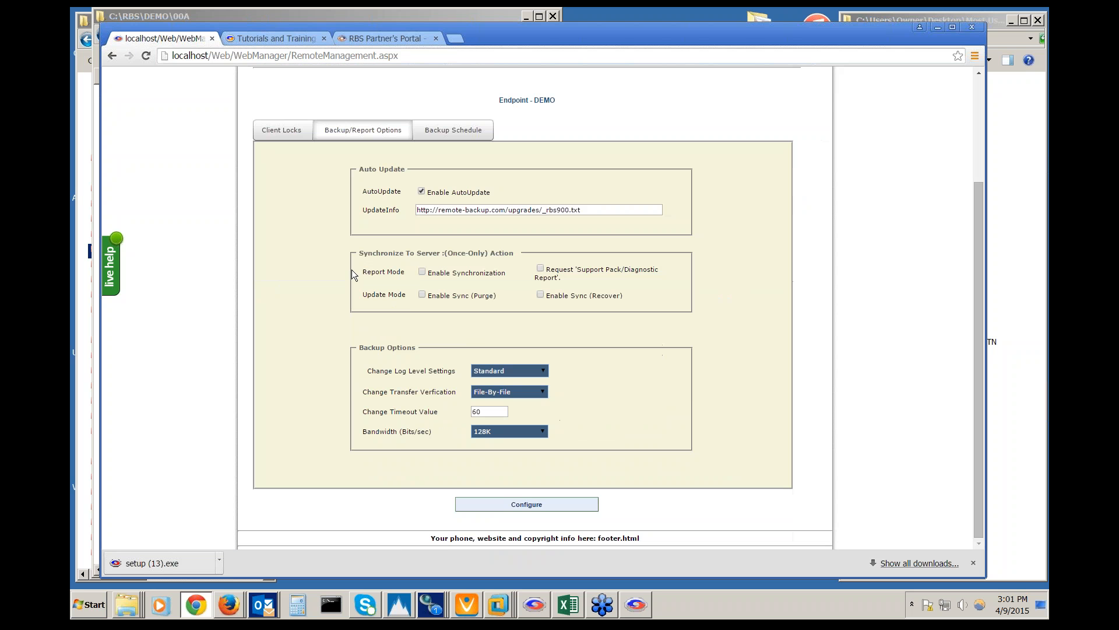
click(453, 130)
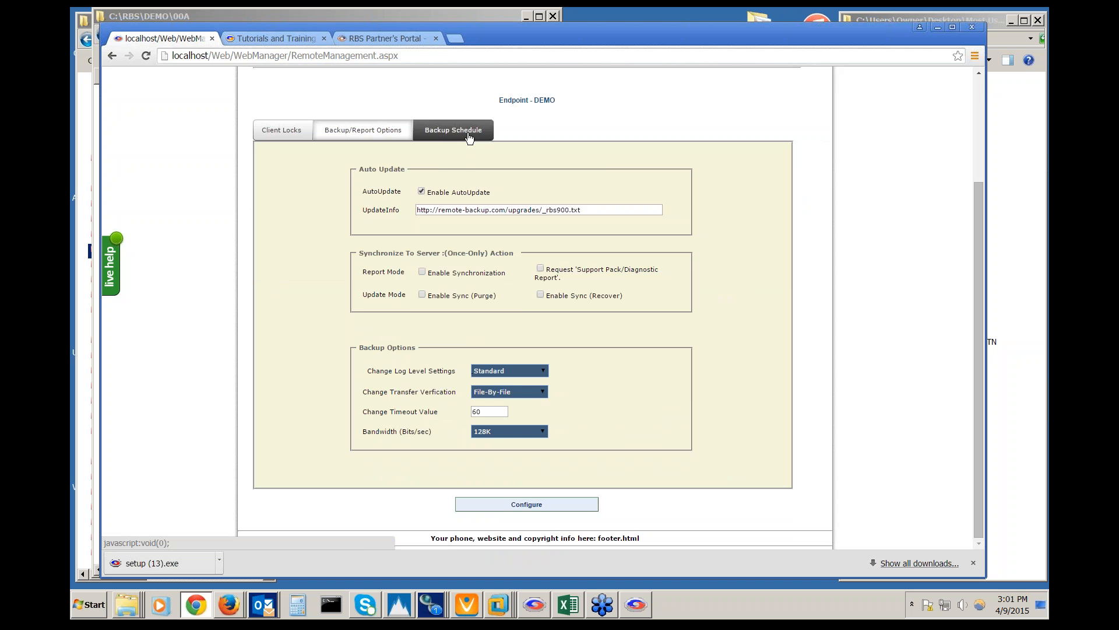
scroll(402, 250, down, 3)
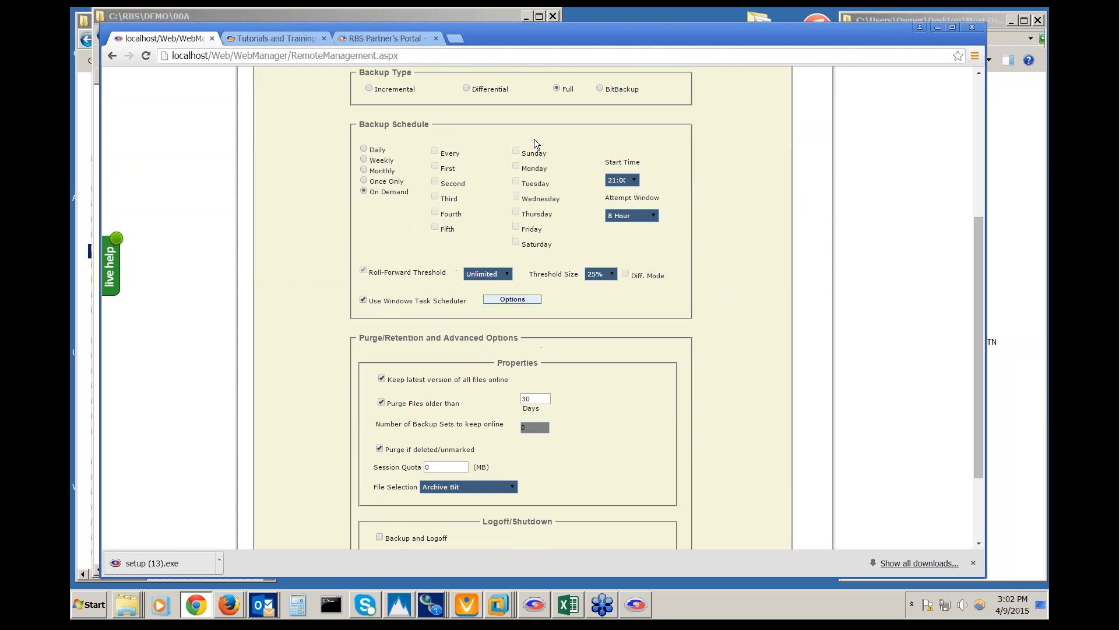
scroll(327, 413, down, 3)
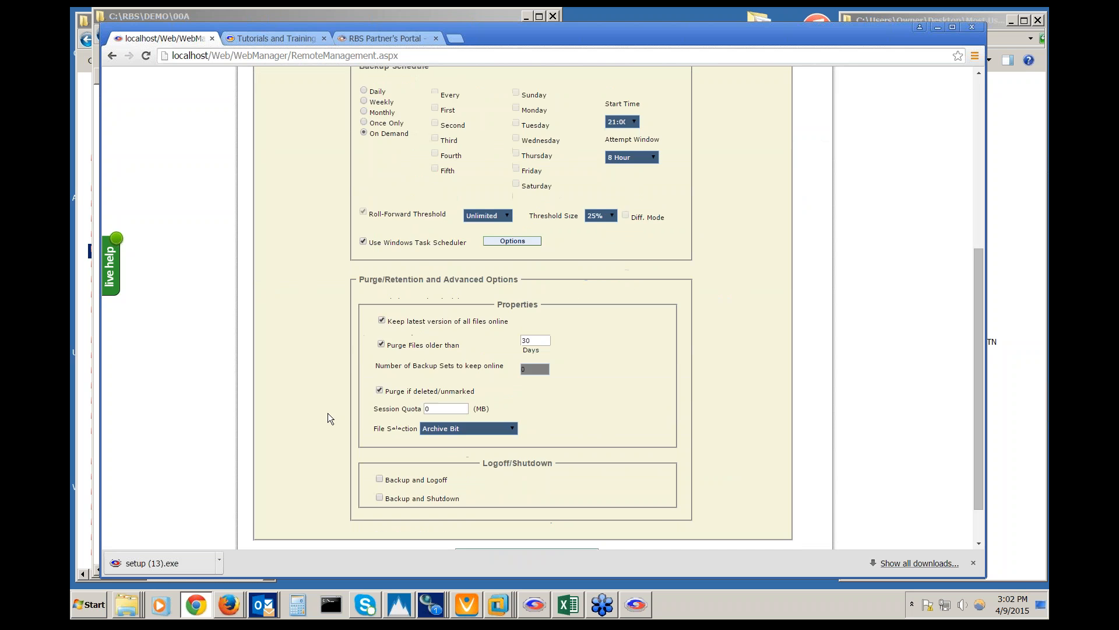
scroll(328, 413, up, 6)
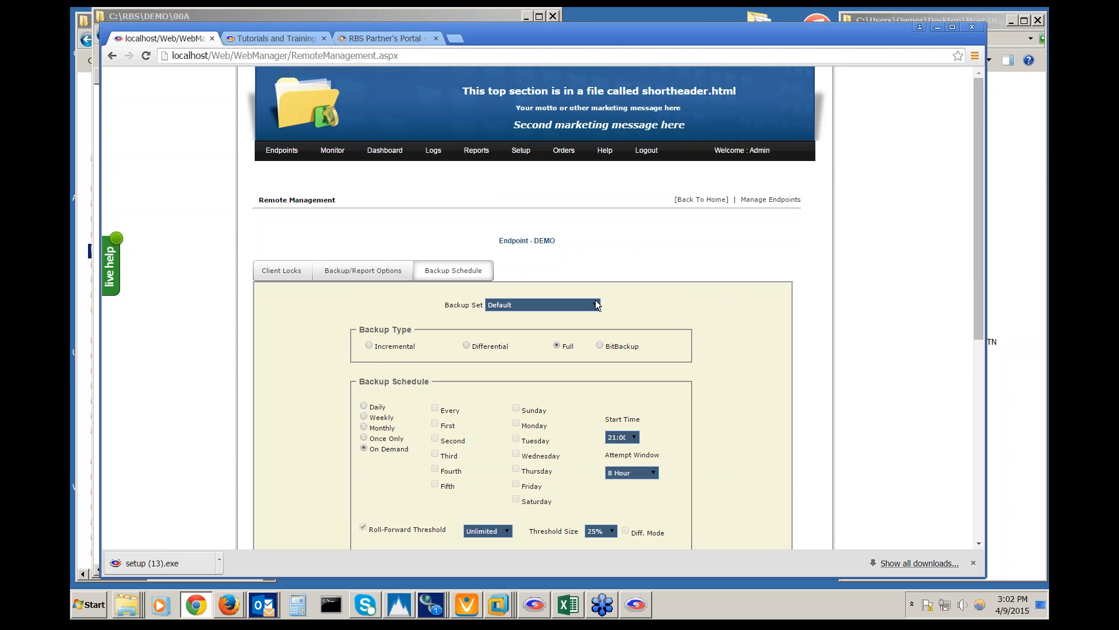
scroll(316, 393, down, 6)
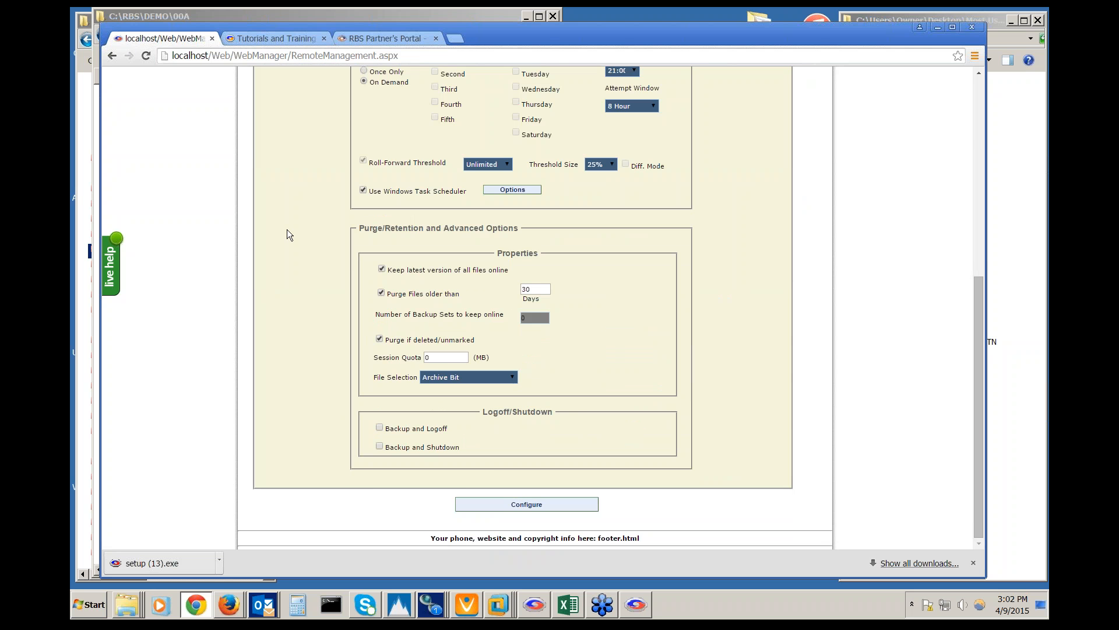
scroll(287, 230, up, 6)
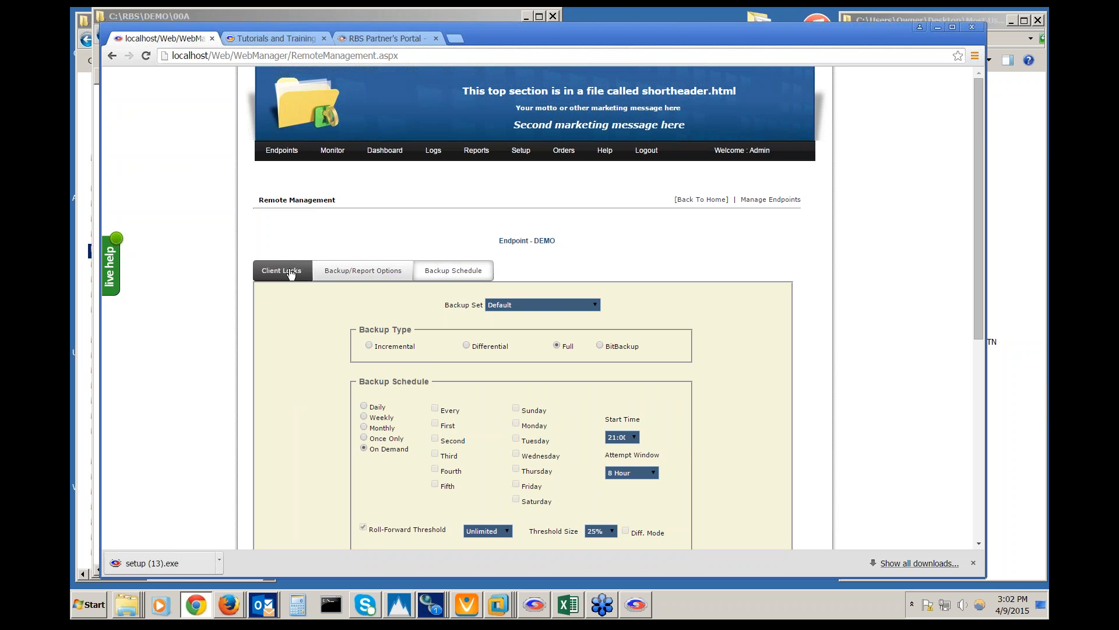
Scroll back to the top and drop open the Setup menu
scroll(216, 261, down, 2)
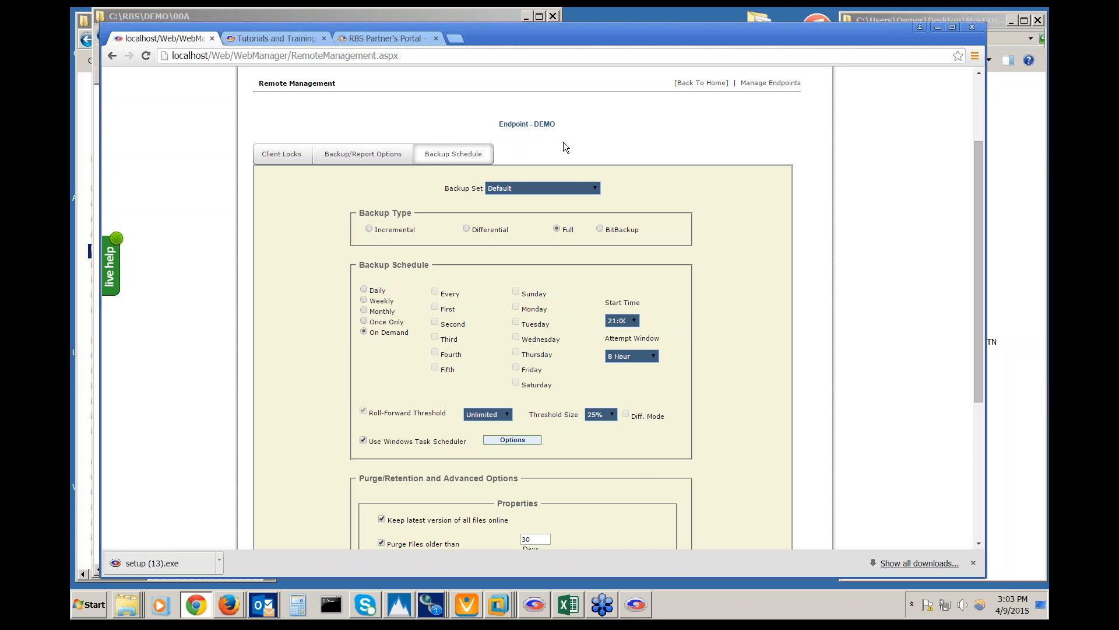
scroll(563, 141, up, 2)
mouse_move(527, 157)
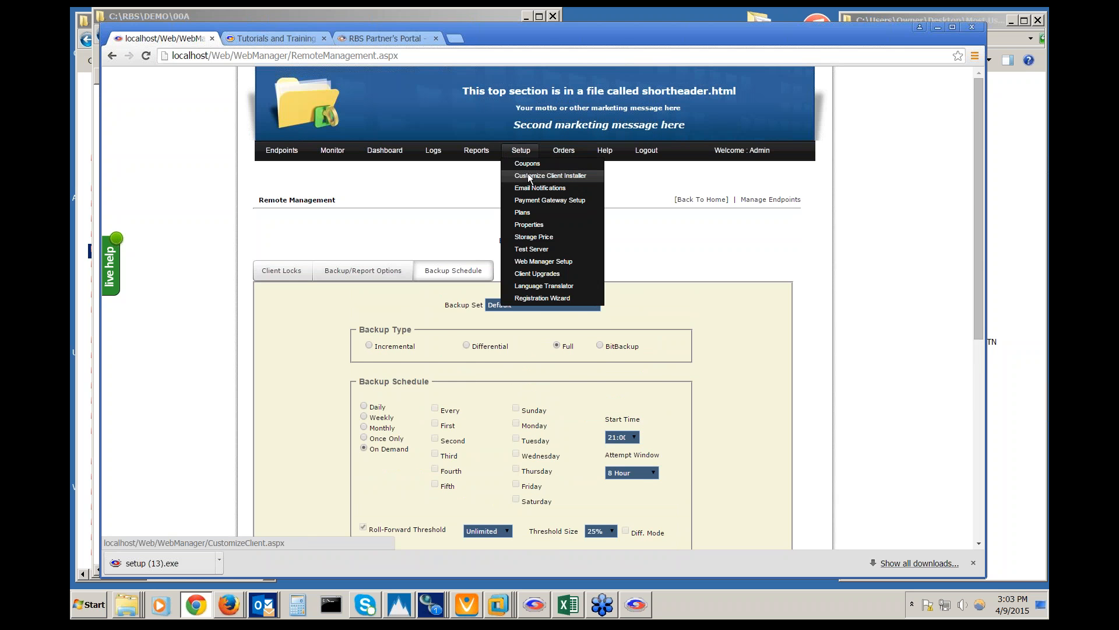
Choose Setup > Customize Client Installer and jump to its Backup Sets step
click(527, 173)
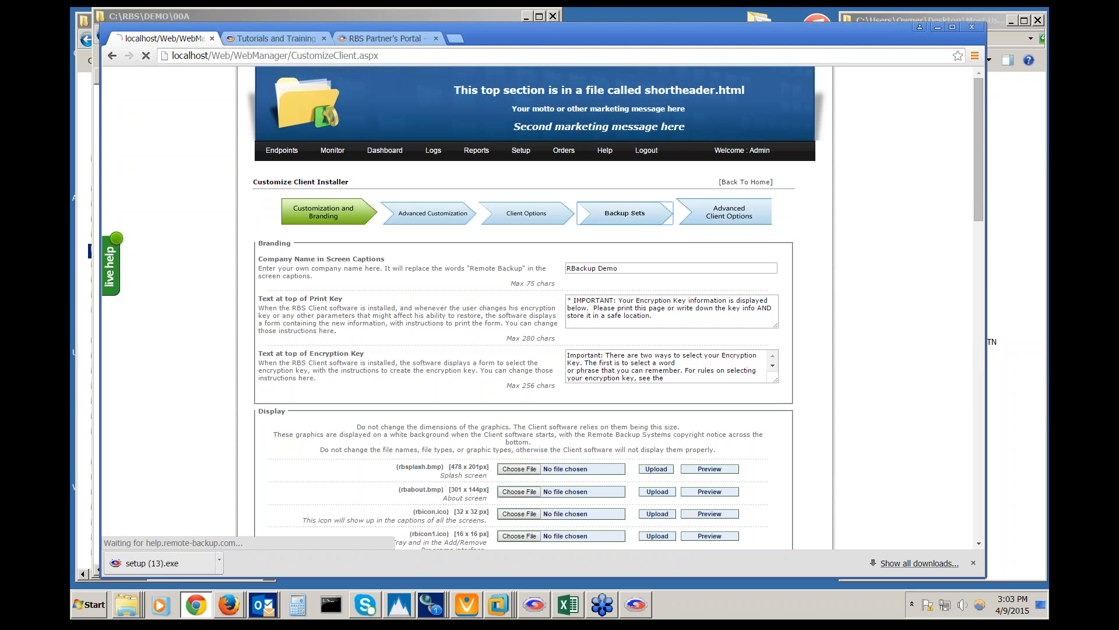
click(625, 213)
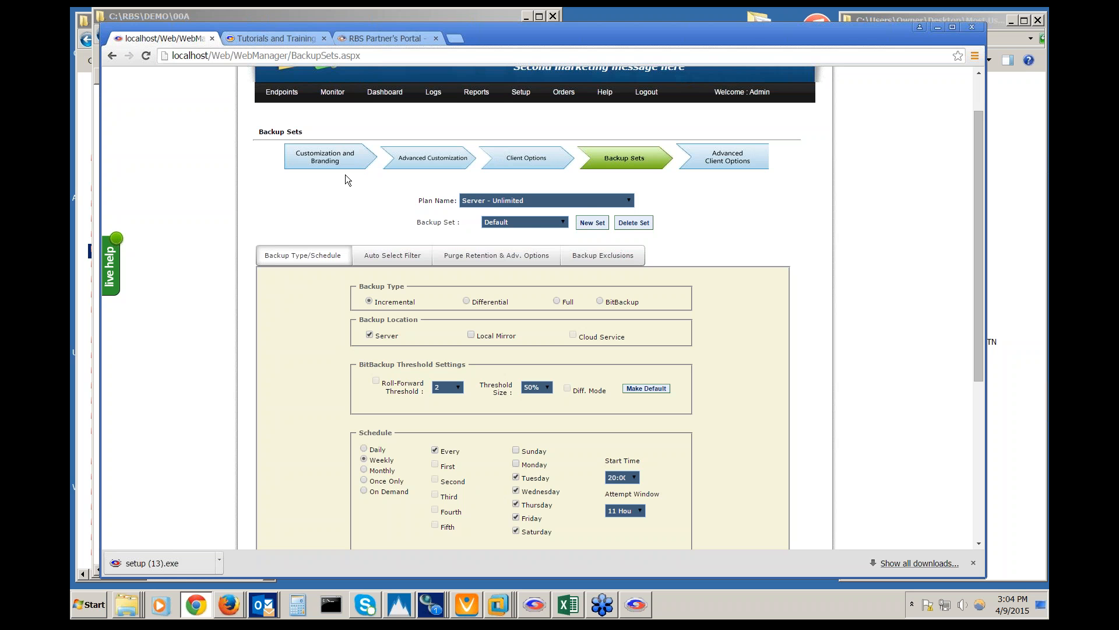
click(635, 605)
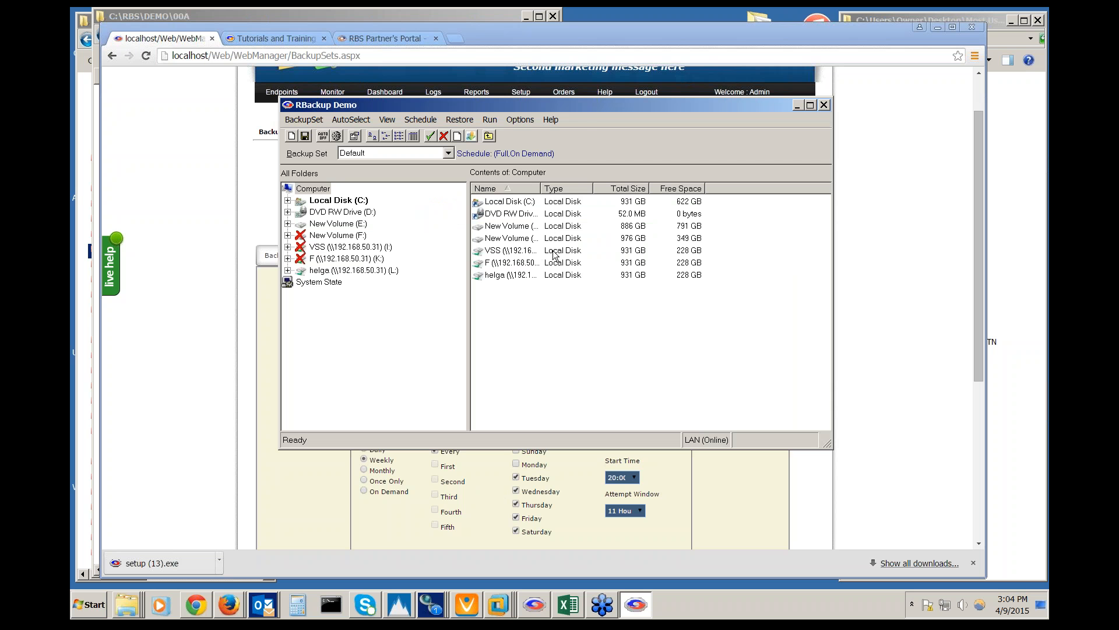
click(522, 121)
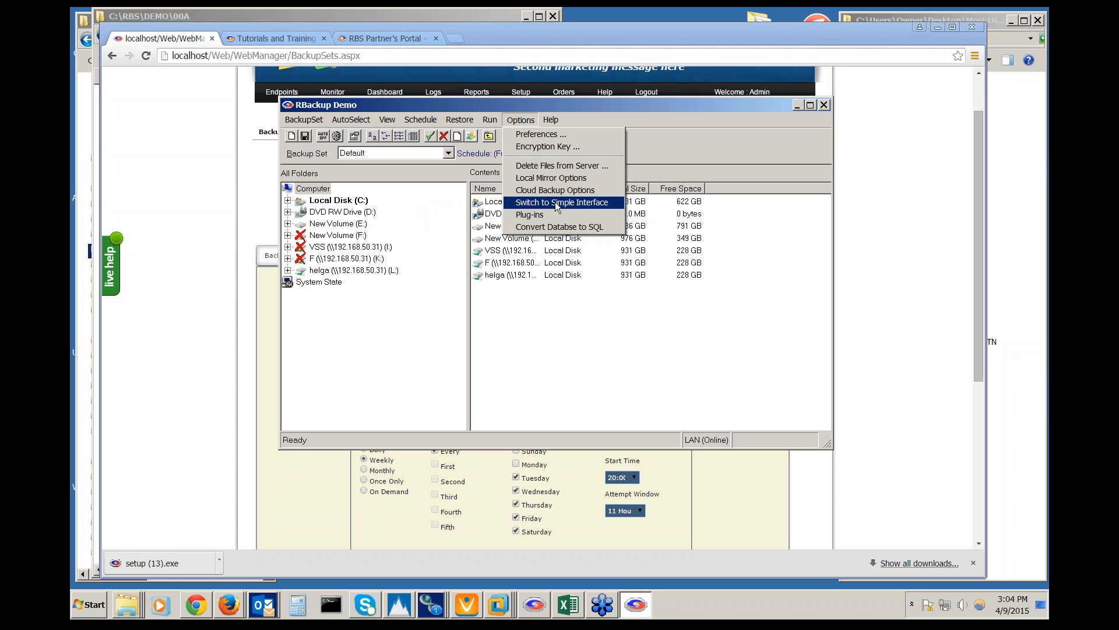
click(545, 135)
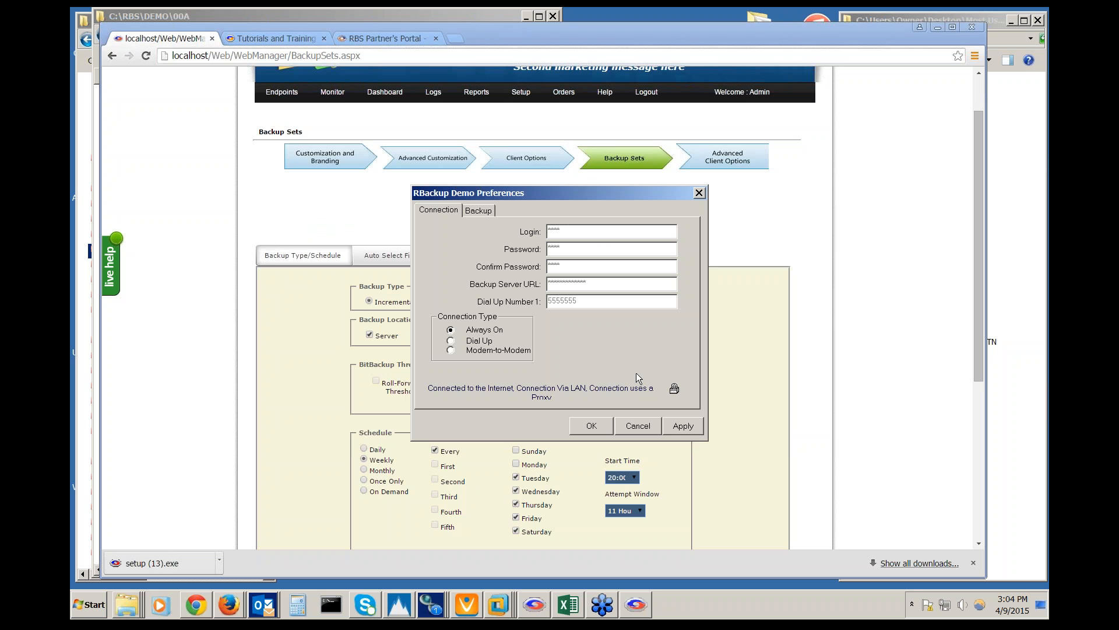
click(674, 389)
text(*****)
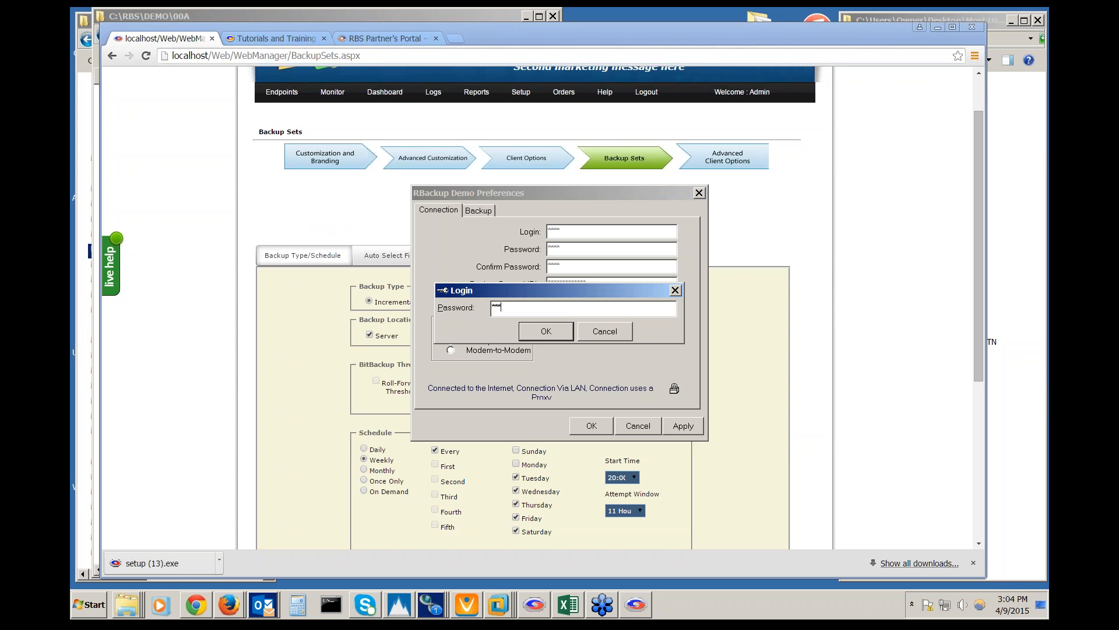
key(Return)
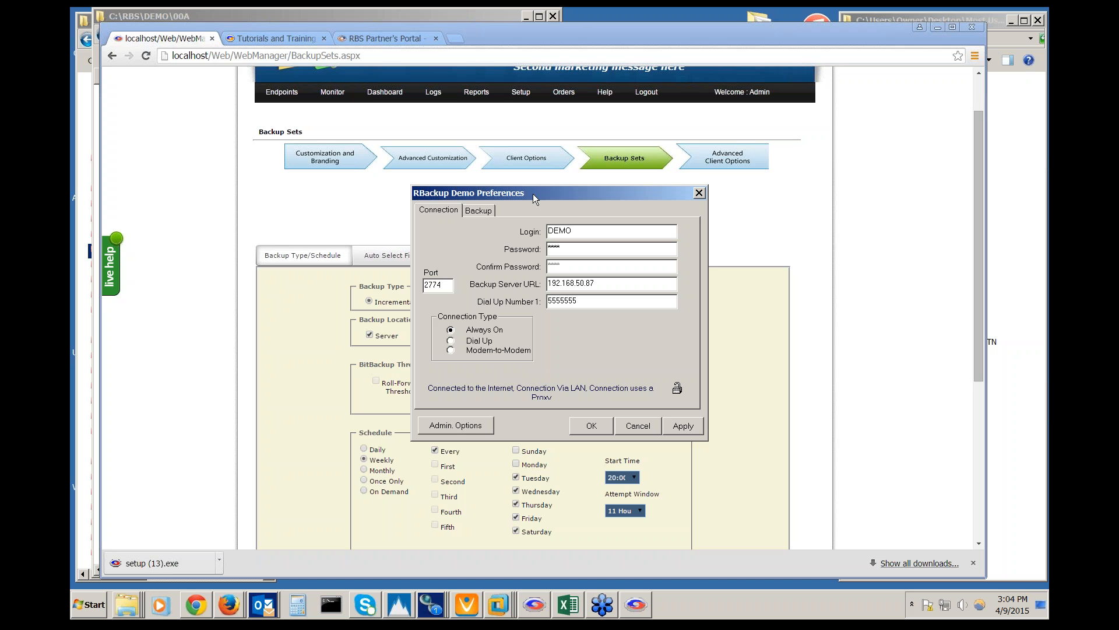
click(468, 429)
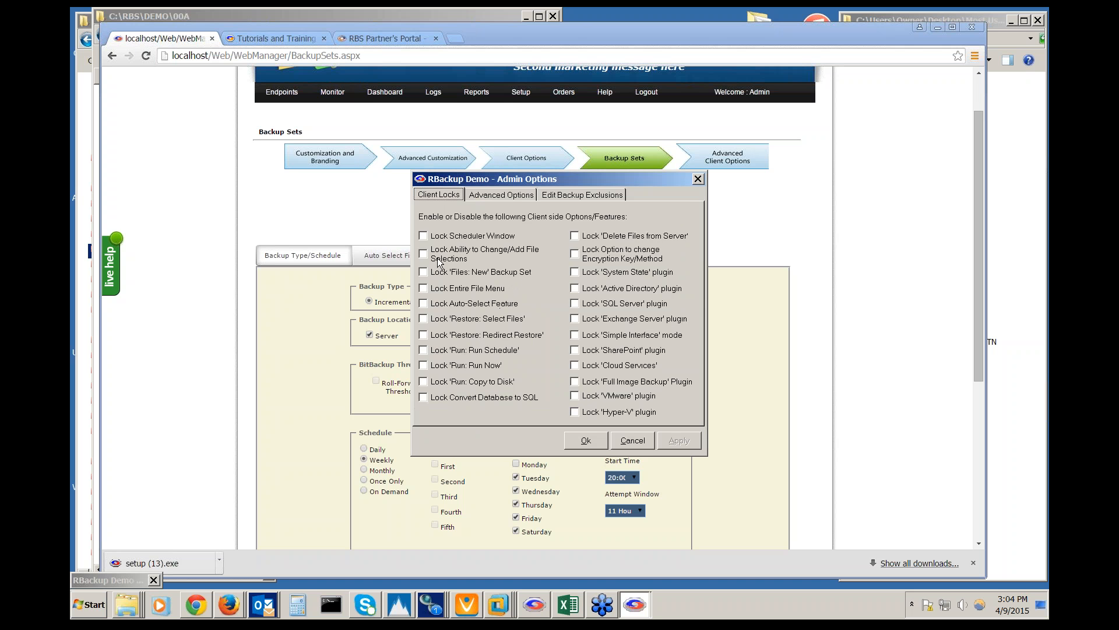
click(509, 196)
click(590, 195)
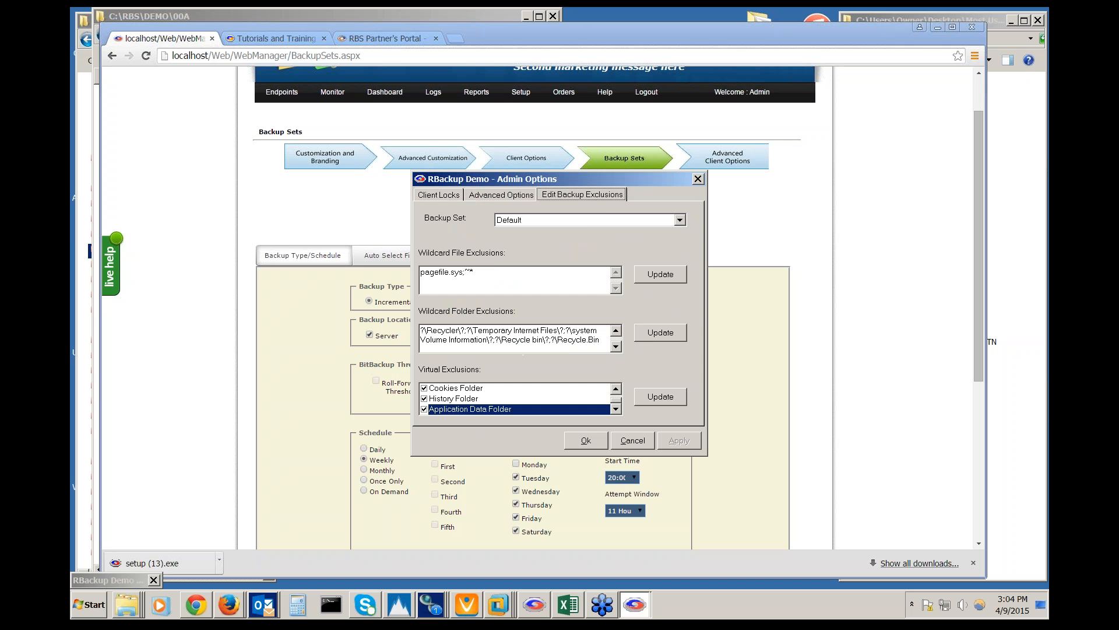
click(525, 196)
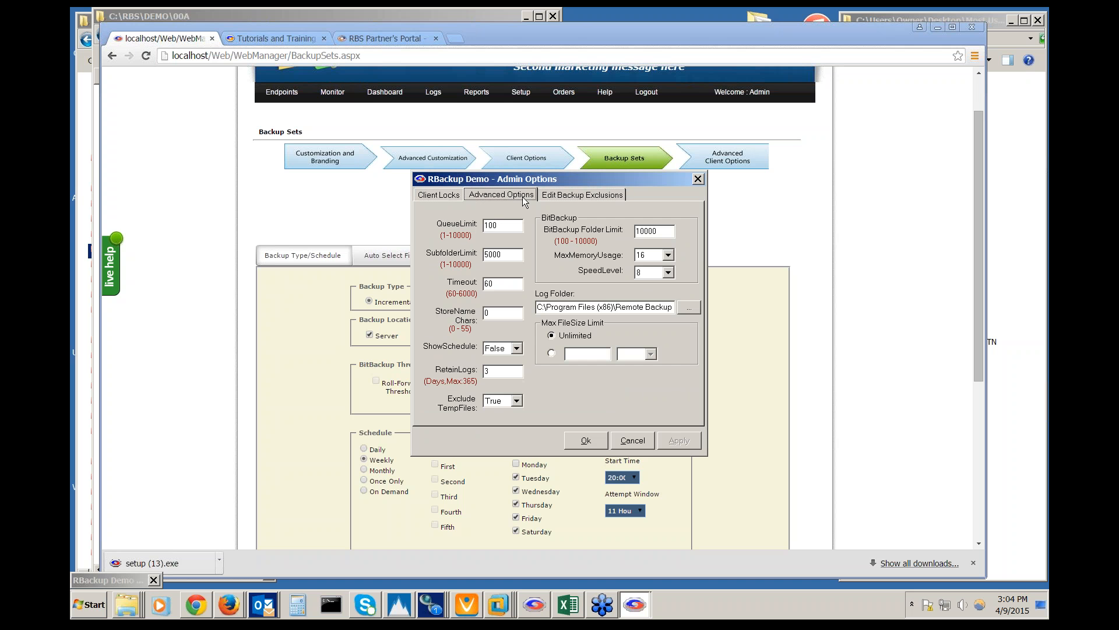
click(603, 440)
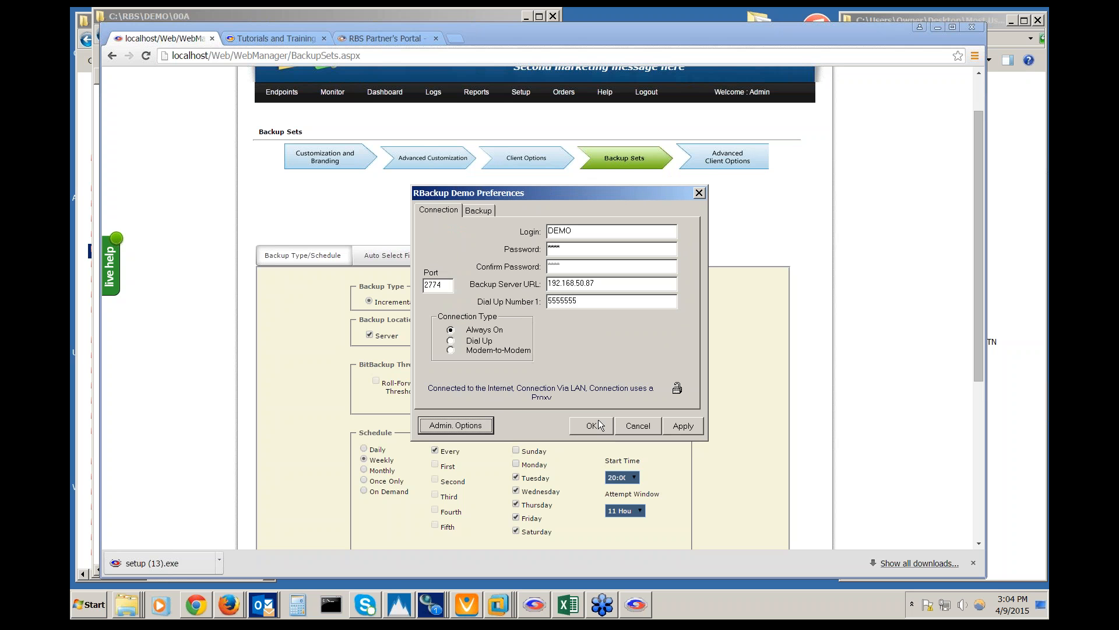
click(598, 427)
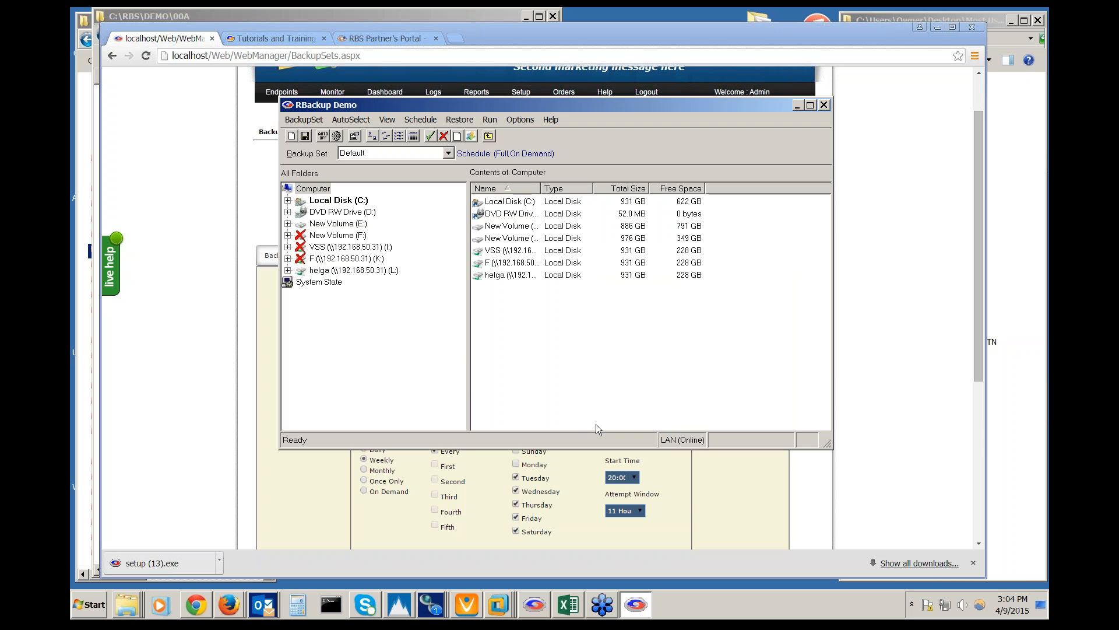
click(422, 121)
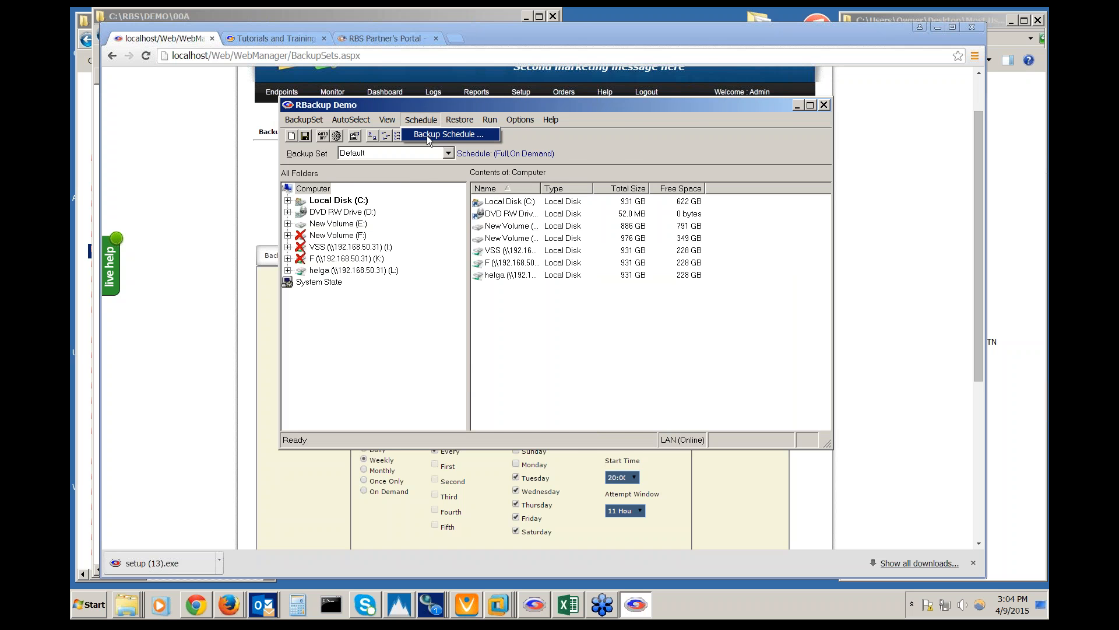
click(426, 135)
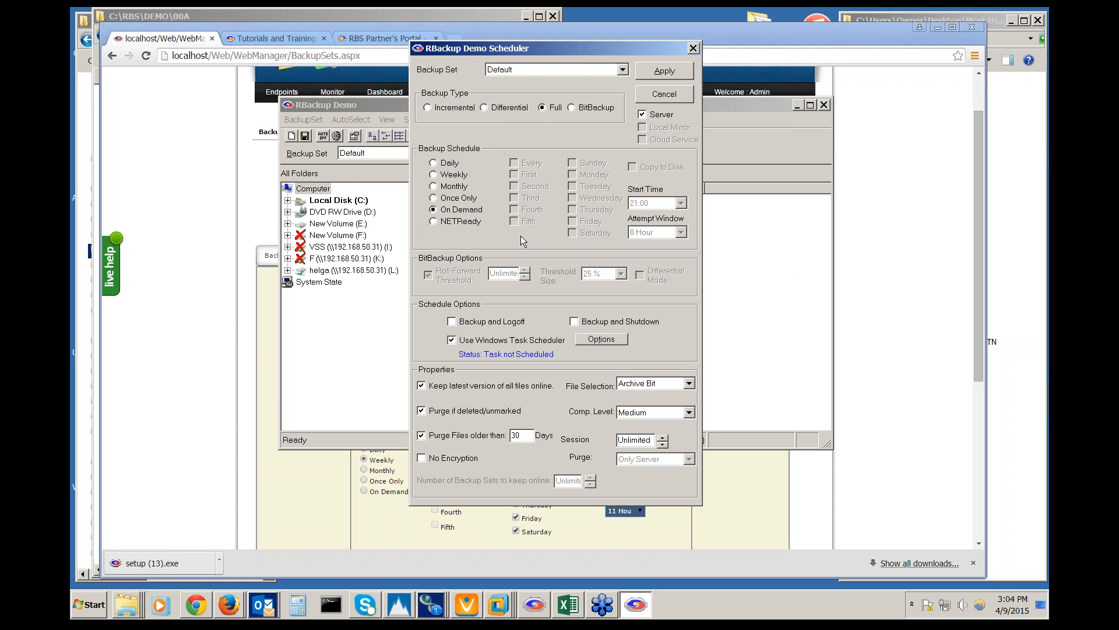
drag(546, 48, 547, 57)
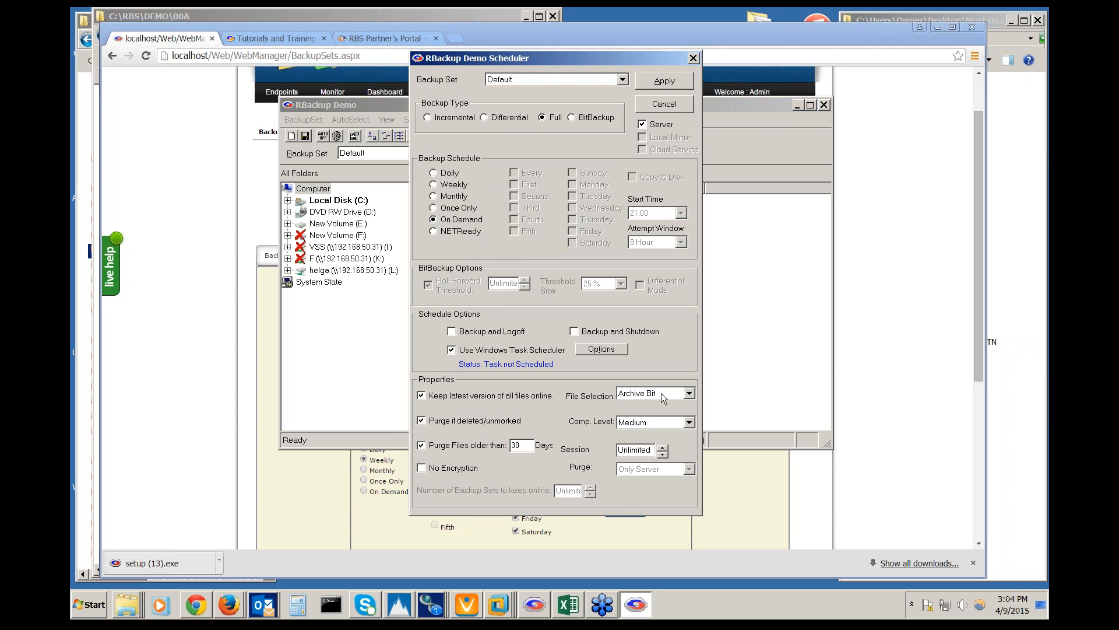
click(680, 393)
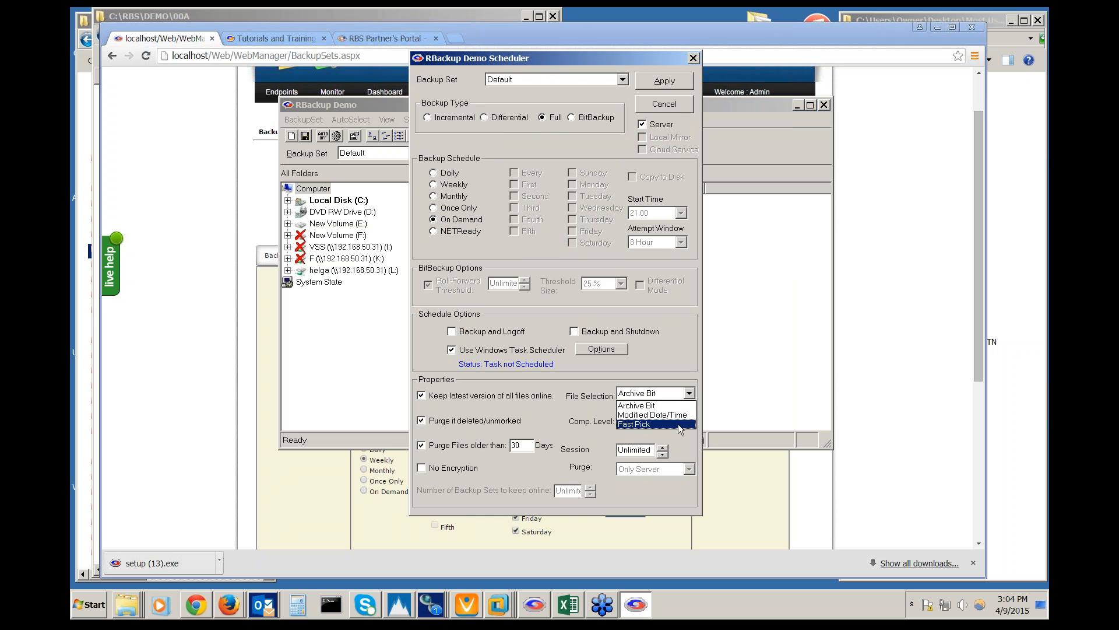
click(678, 407)
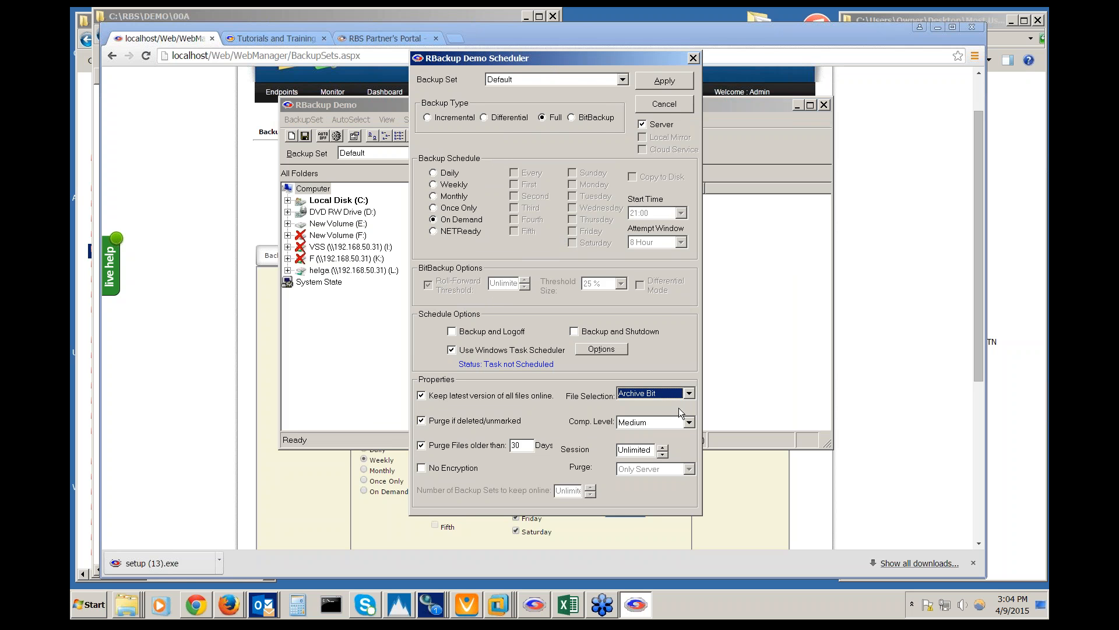
click(521, 445)
drag(522, 445, 490, 443)
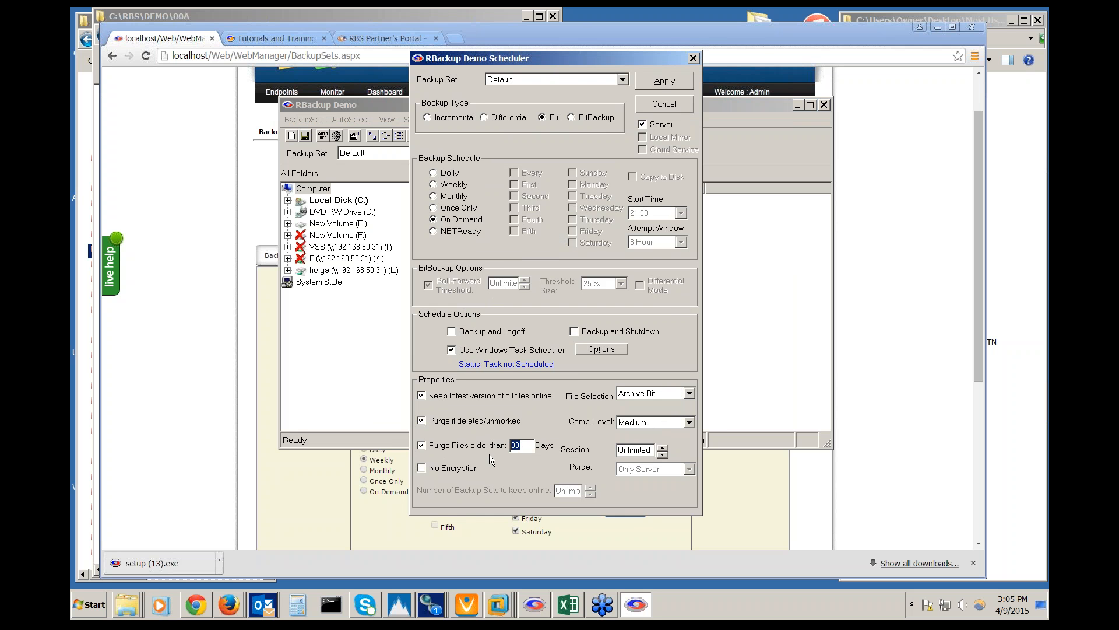
click(489, 453)
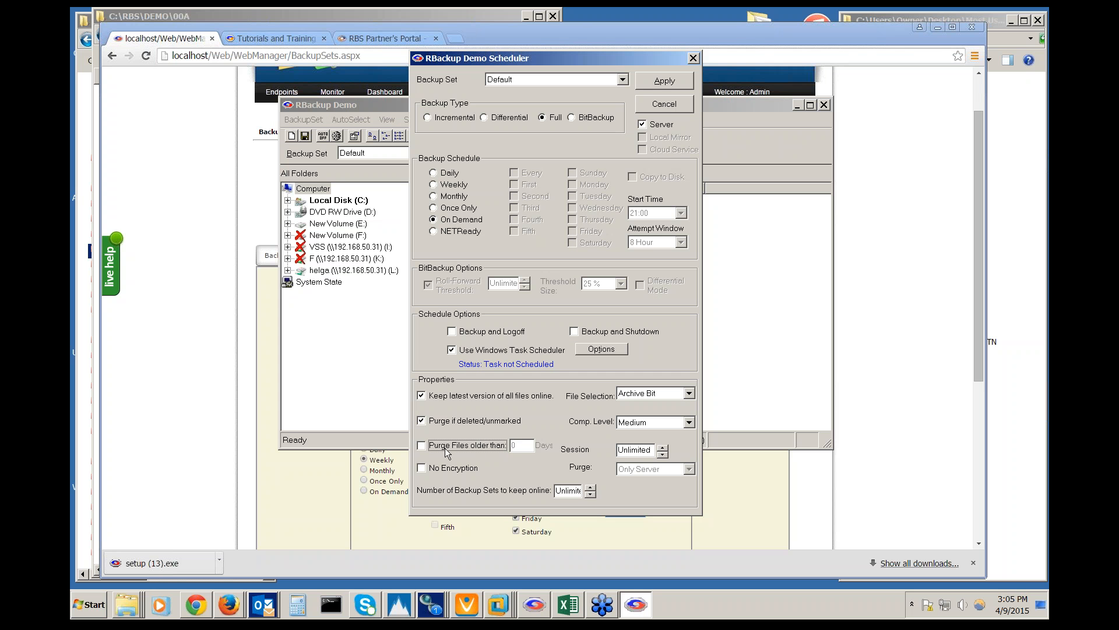
click(484, 445)
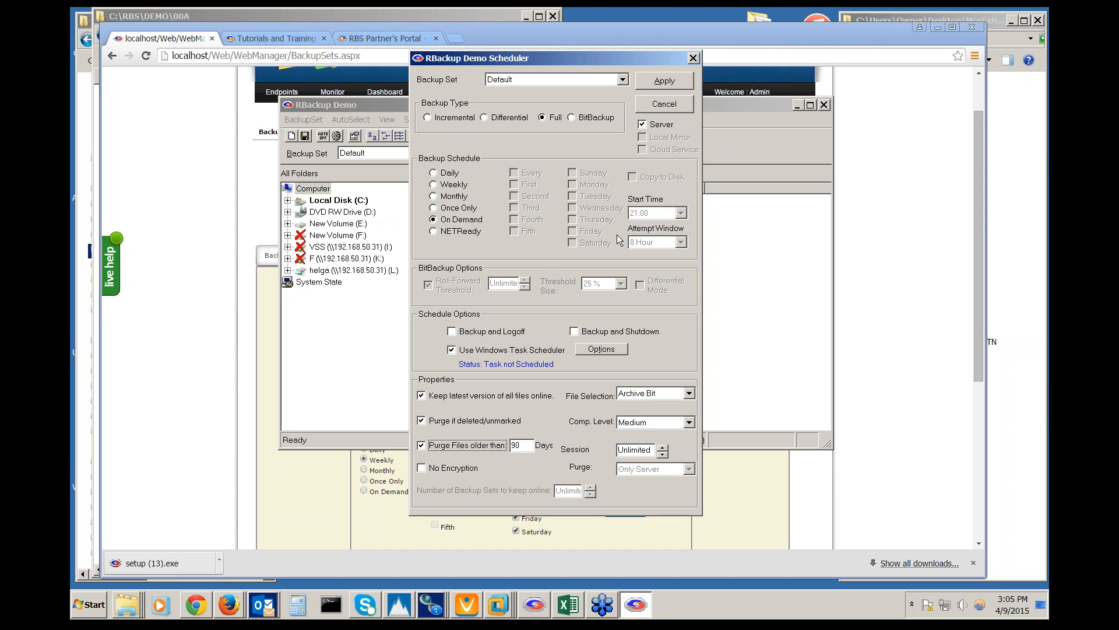
click(664, 106)
click(605, 24)
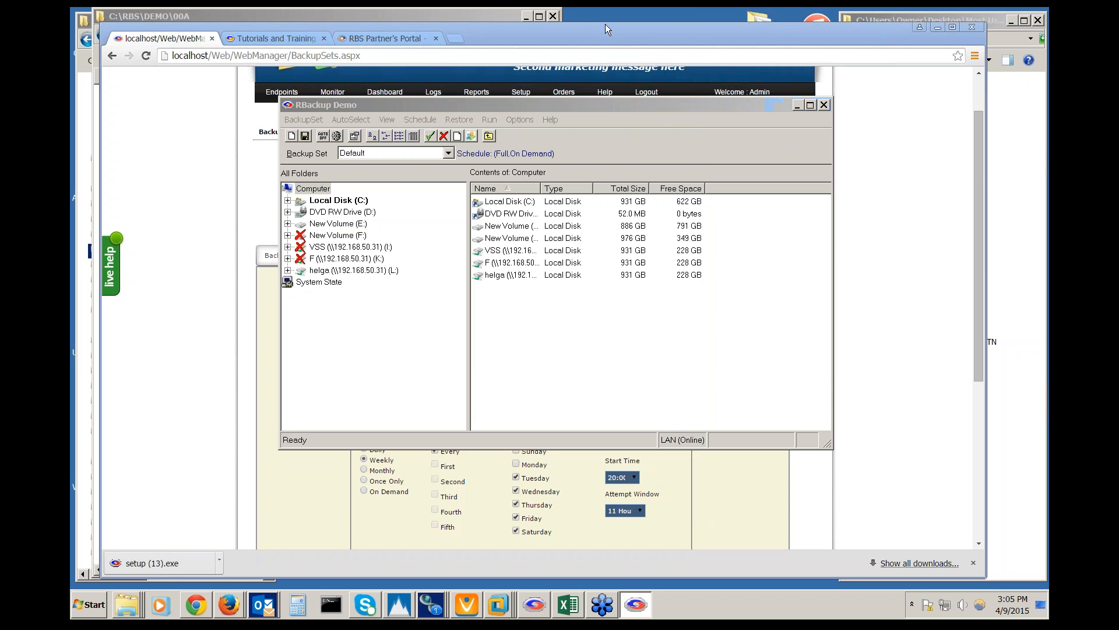
Open the Disk Resources Report from the Reports menu
mouse_move(473, 97)
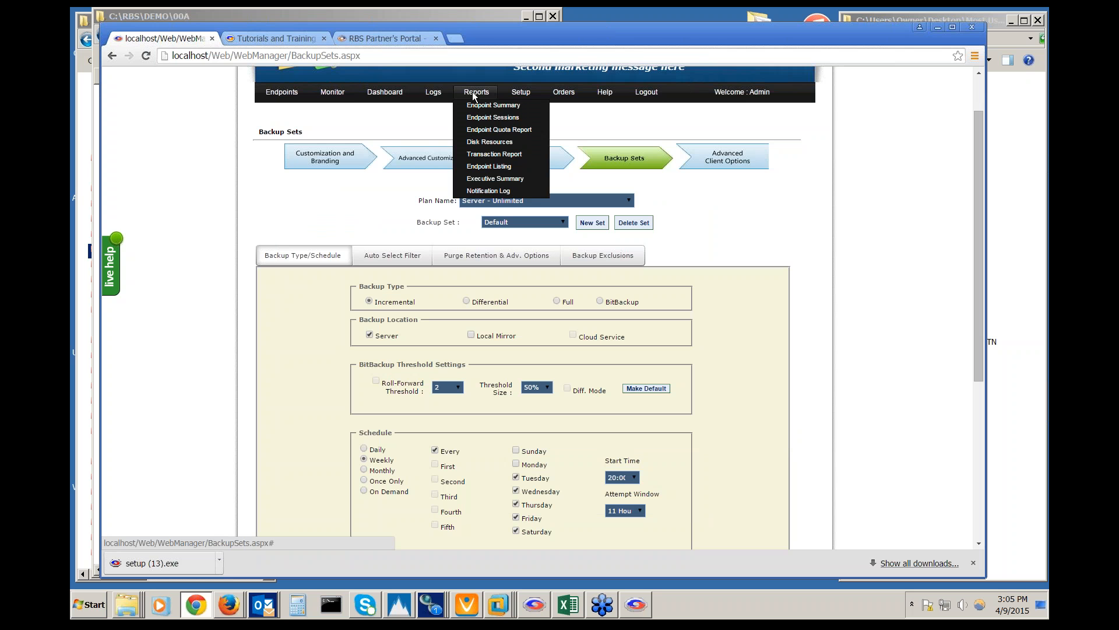
click(488, 146)
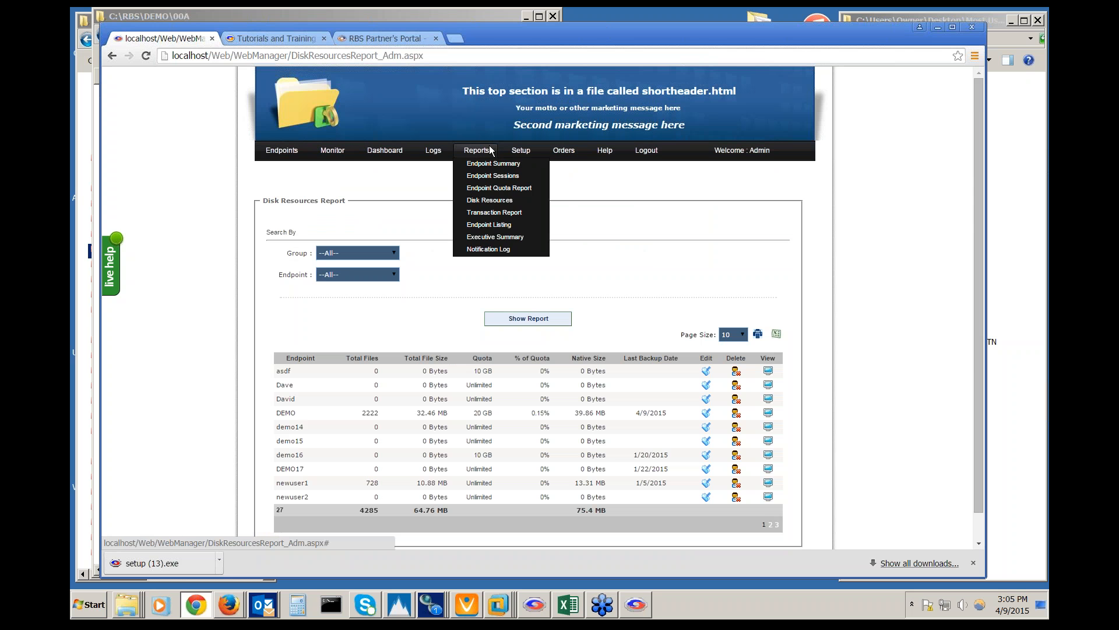
scroll(212, 403, down, 1)
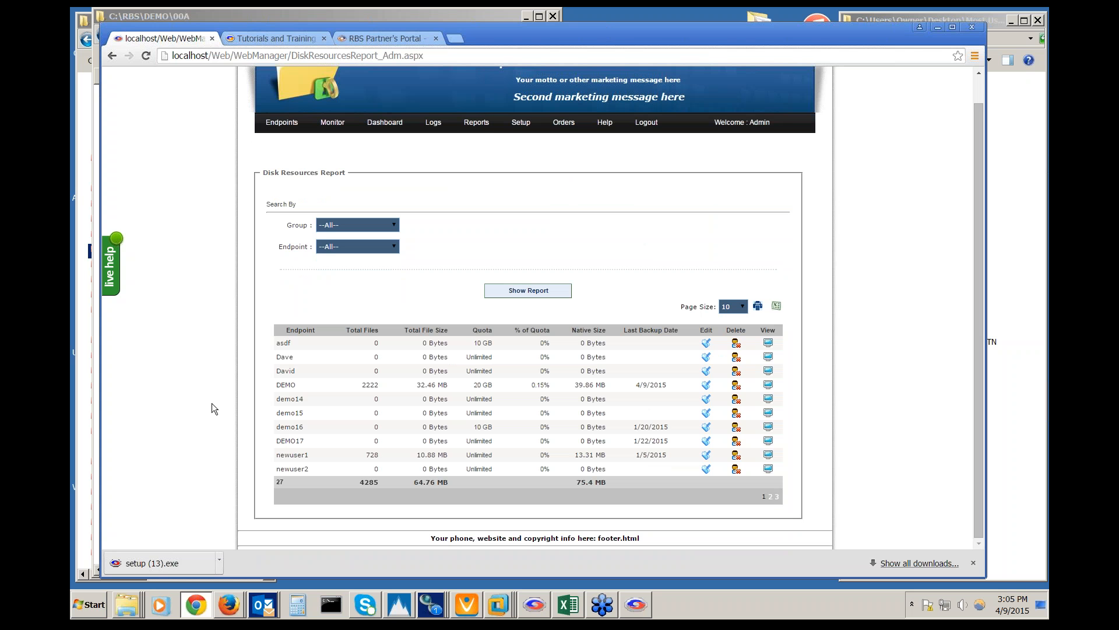
Highlight DEMO's 2222 files, 32.46 MB and 39.86 MB native size, then check its session report
double_click(291, 387)
click(369, 386)
double_click(369, 386)
drag(418, 385, 449, 385)
drag(576, 385, 609, 386)
click(769, 385)
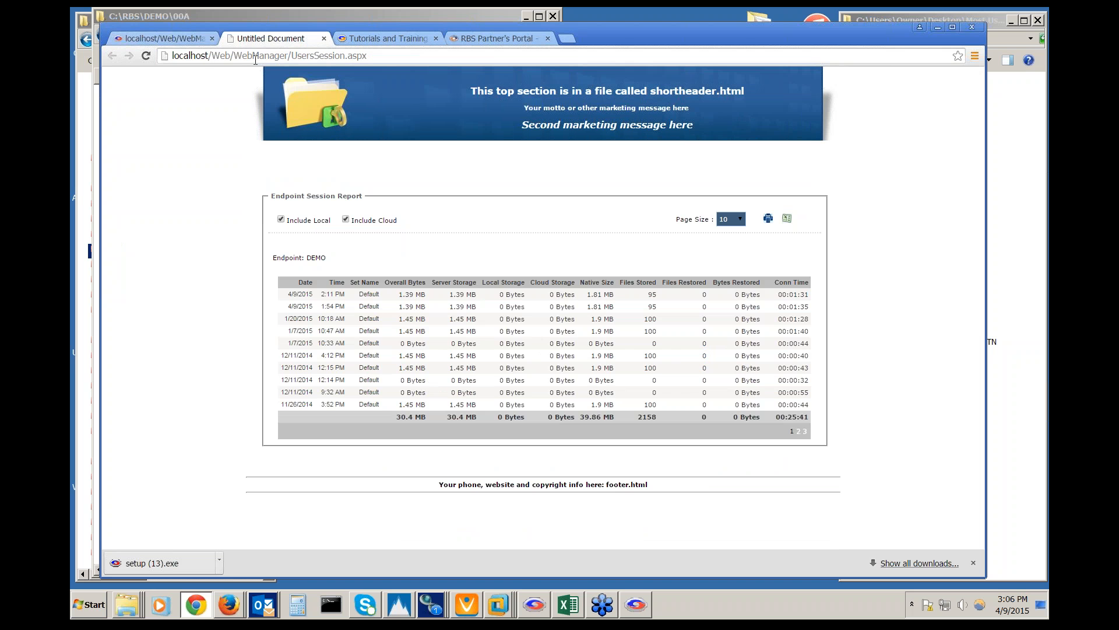
click(323, 38)
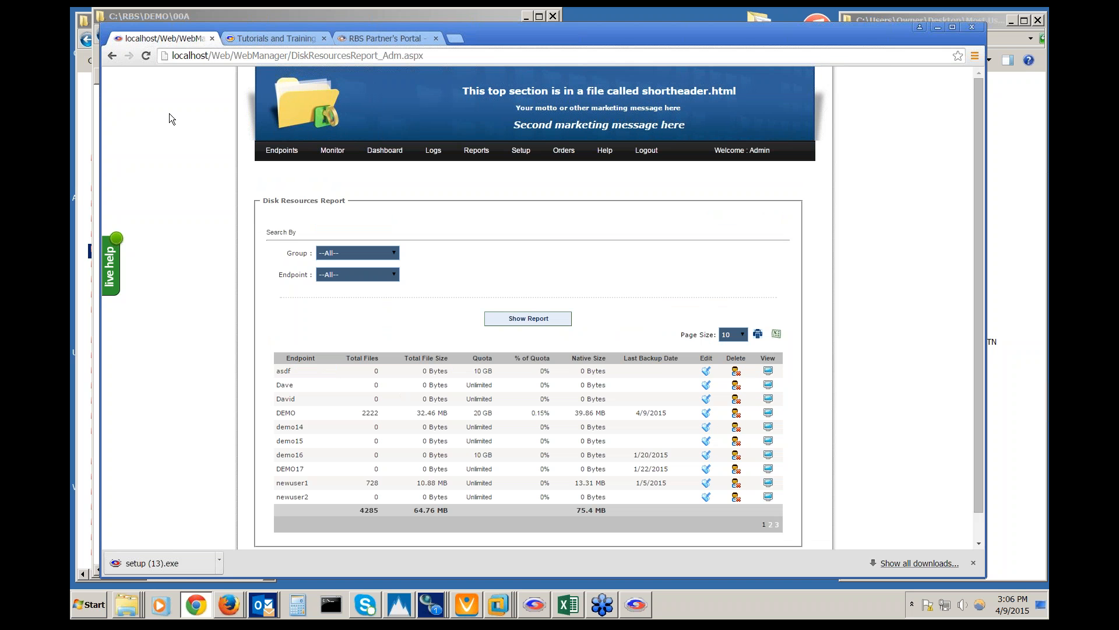
Open the Executive Summary report and view Summary Details for its 2 successful backups
mouse_move(476, 152)
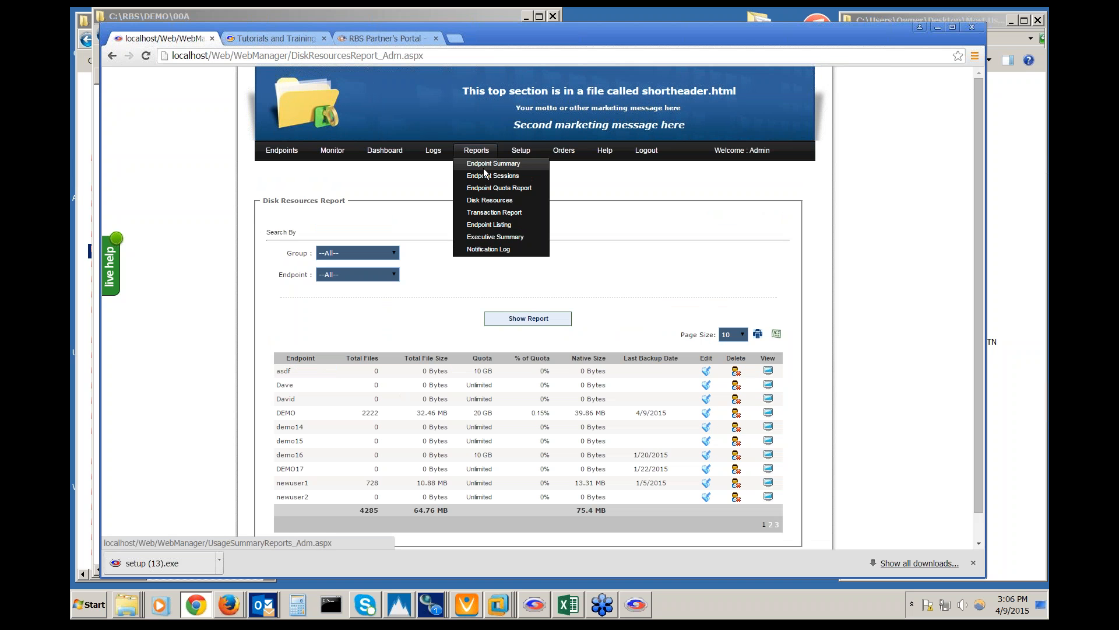
click(486, 239)
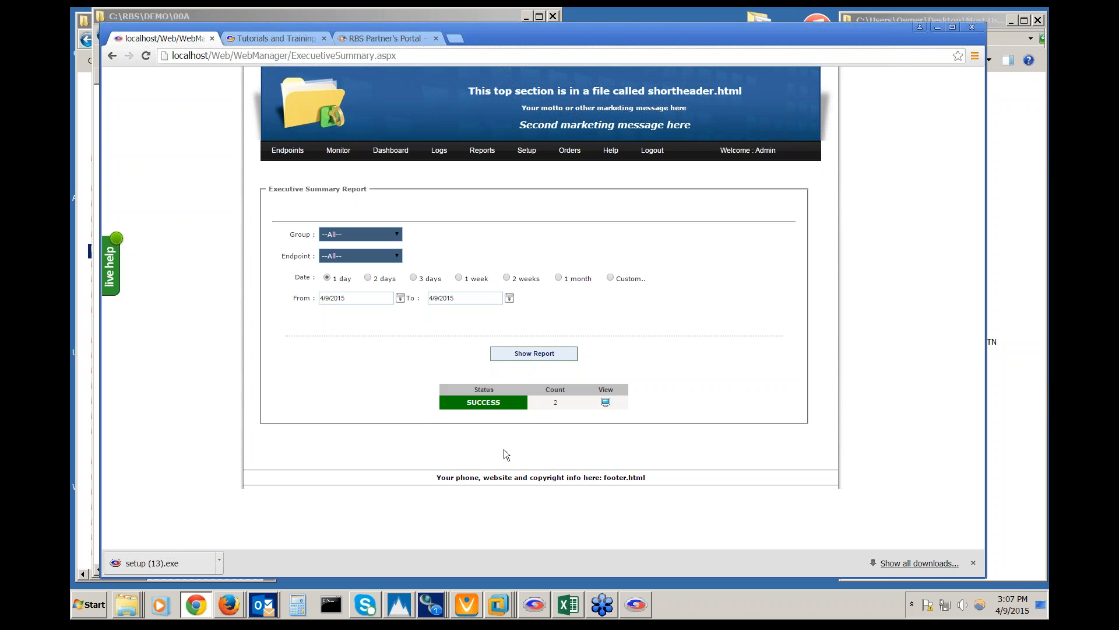
click(606, 403)
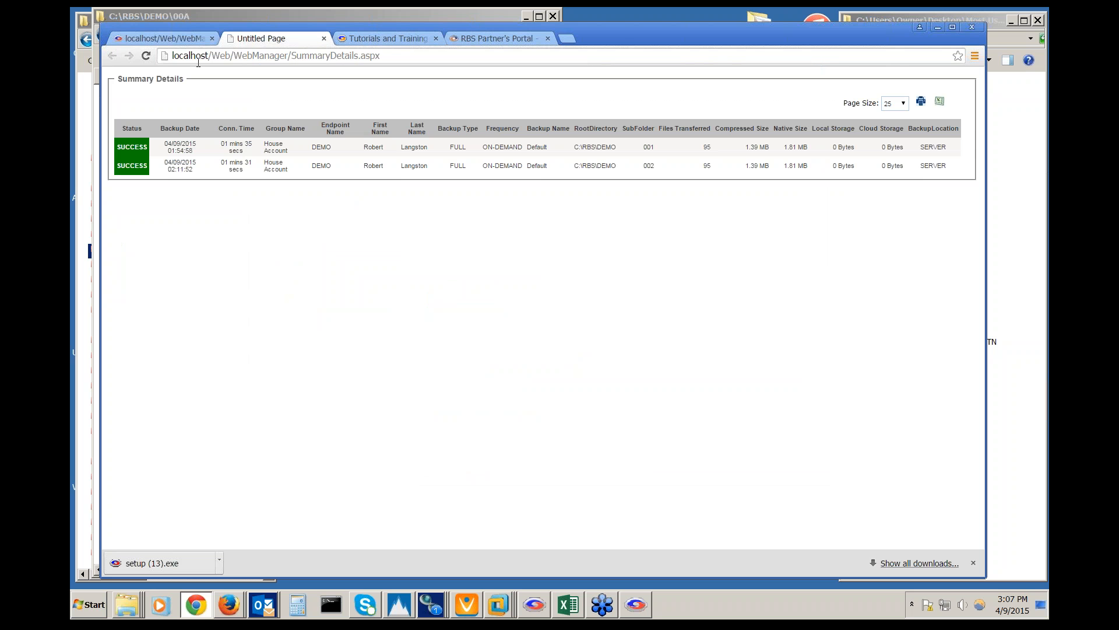
click(324, 39)
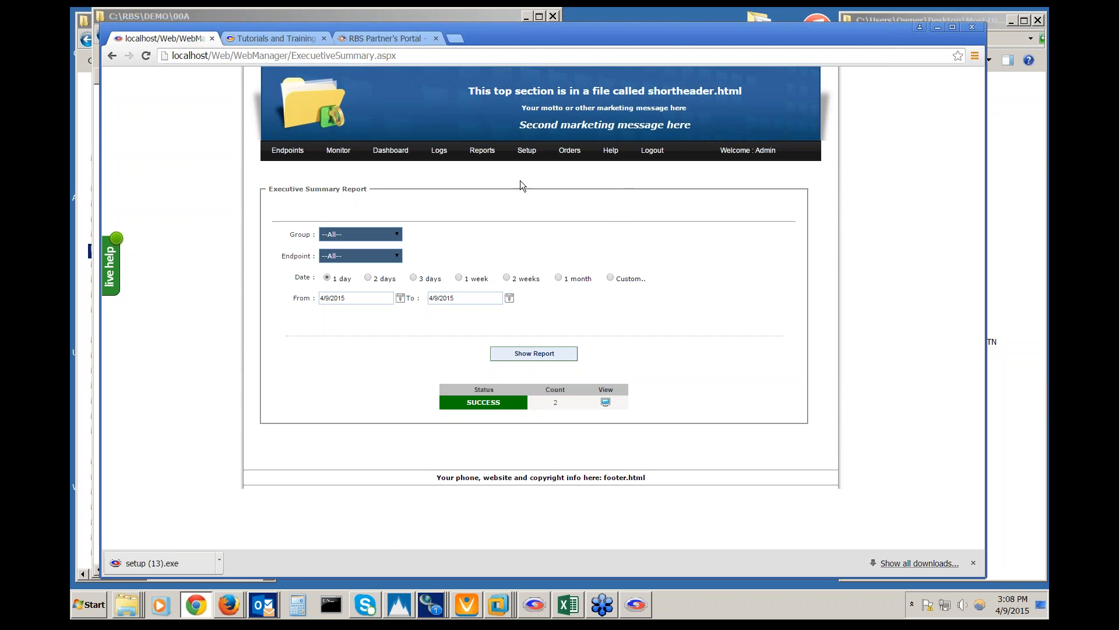
Open the Transaction Report showing the DEMO17 Server - Unlimited new registration
mouse_move(513, 152)
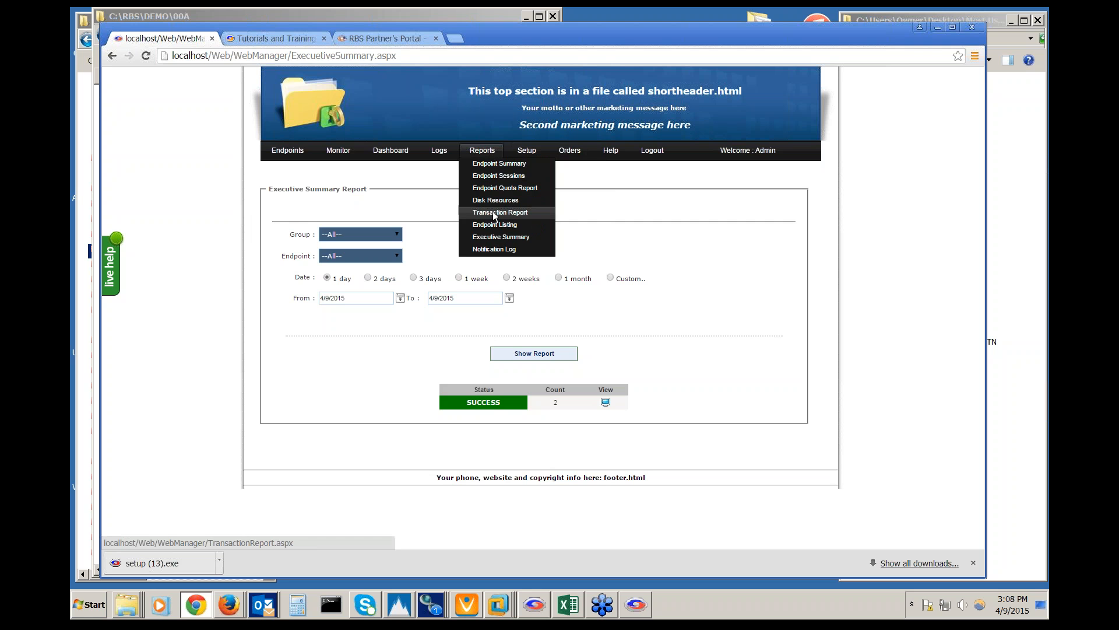
click(493, 213)
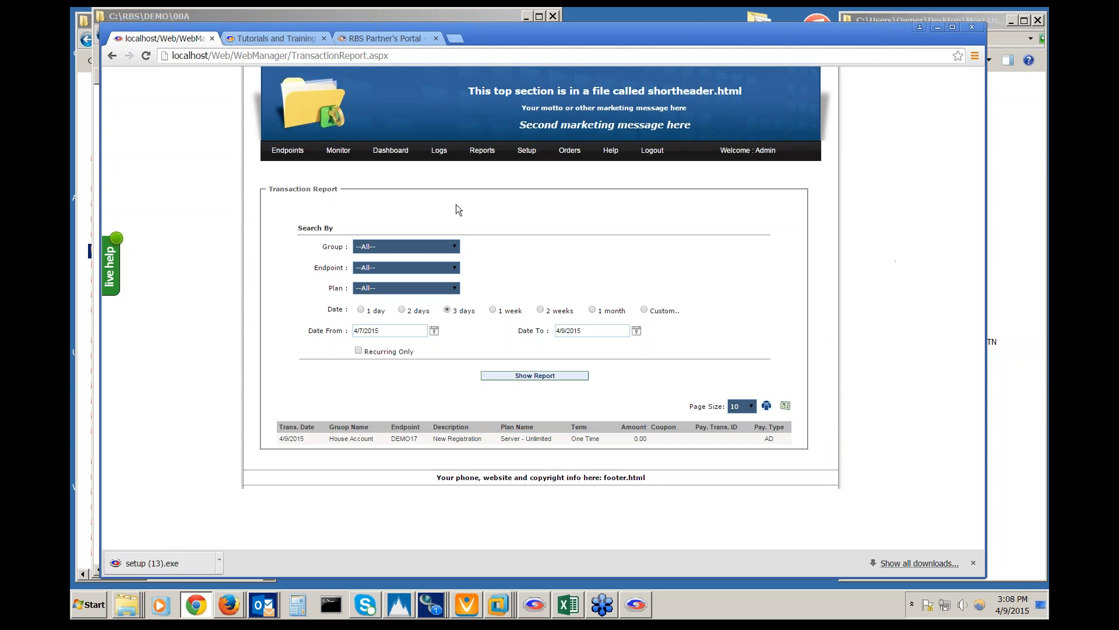
Log out of the admin session and sign in as the DEMO endpoint user
click(652, 150)
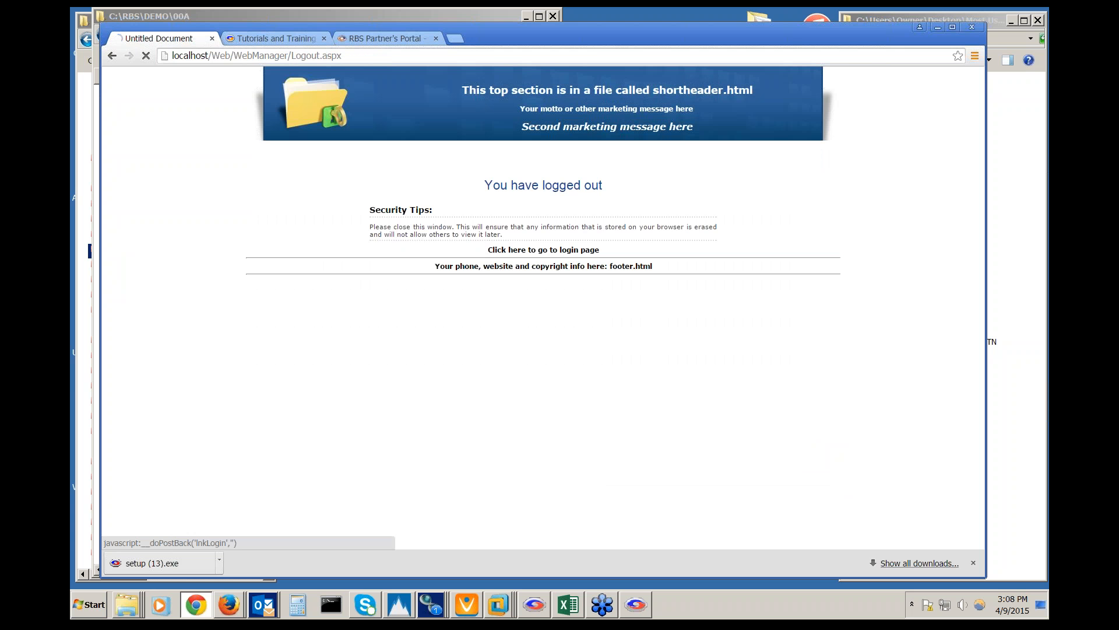
click(573, 252)
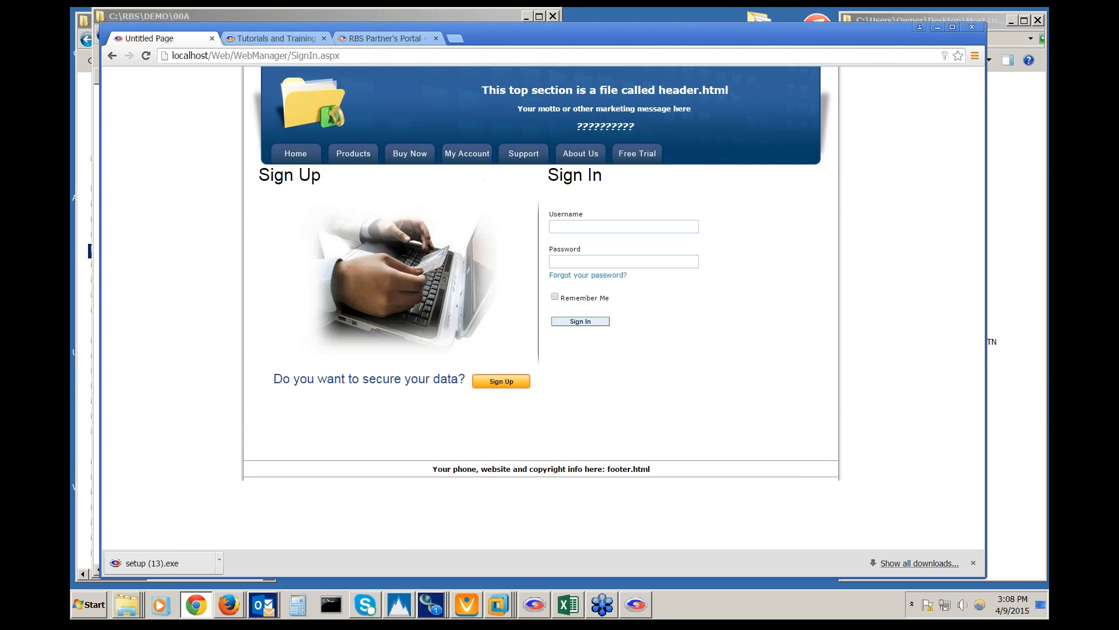
click(604, 228)
text(DEMO)
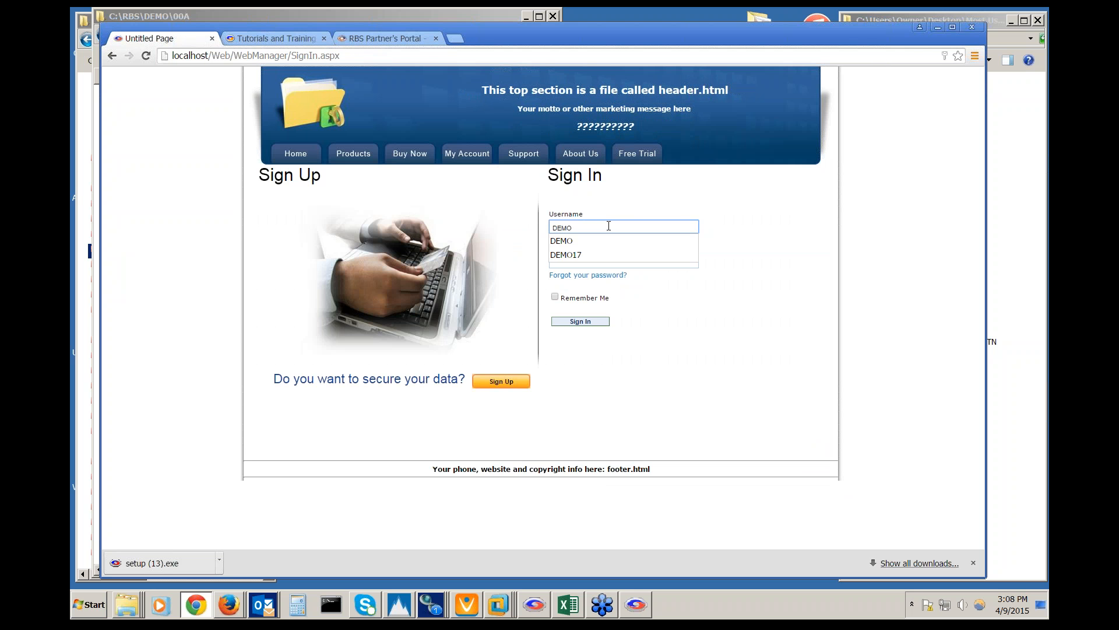
key(Tab)
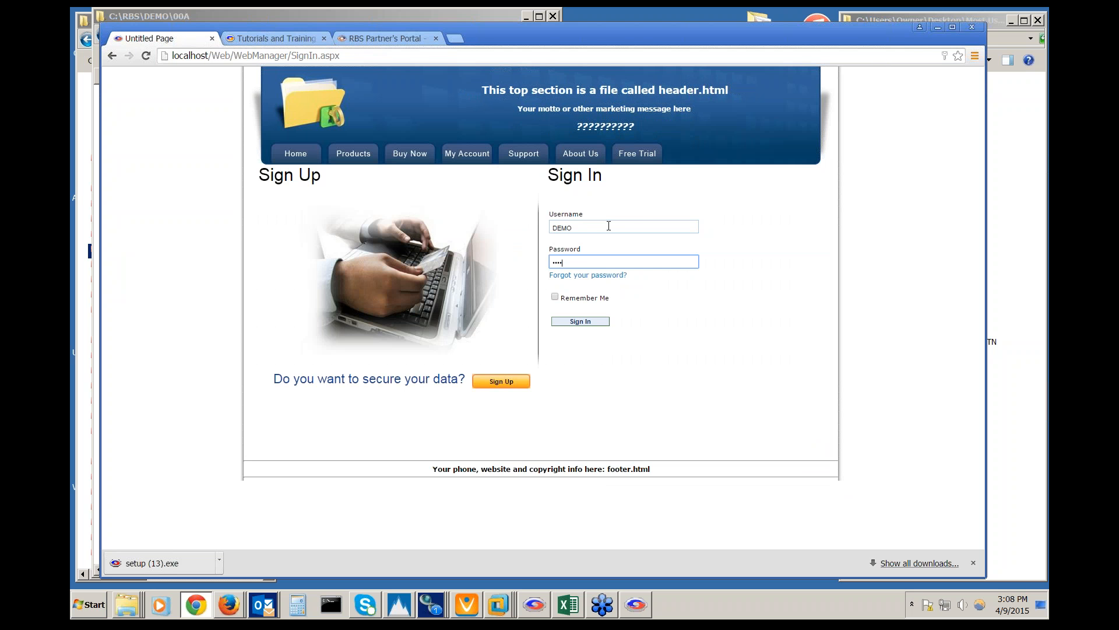
click(586, 320)
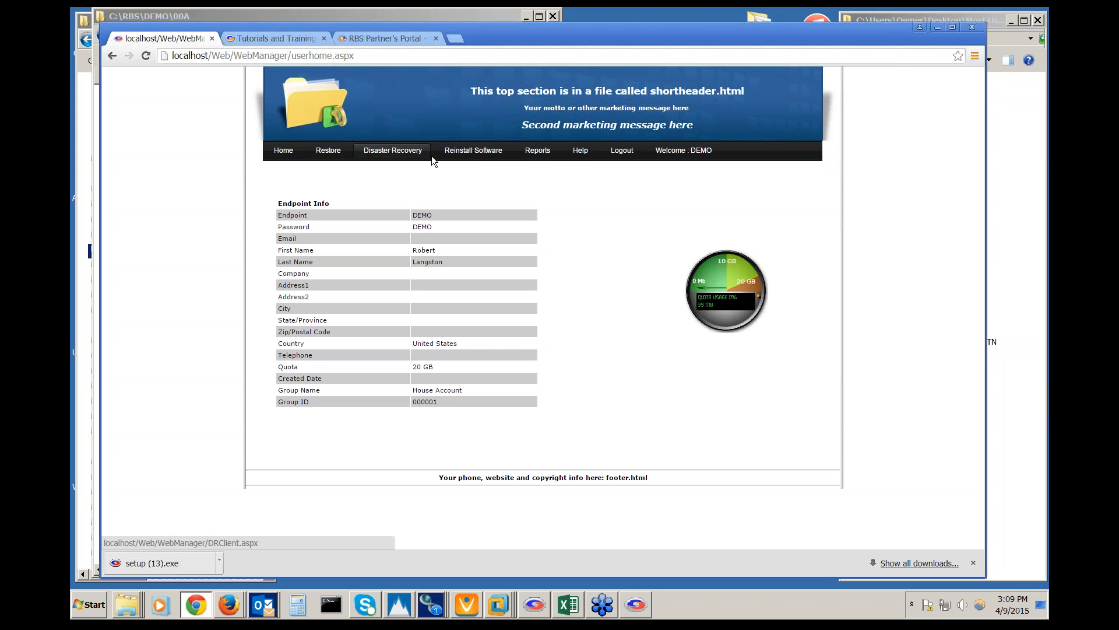
Log out, sign back in as admin with its password, and switch to the RBS Partner Portal
mouse_move(533, 152)
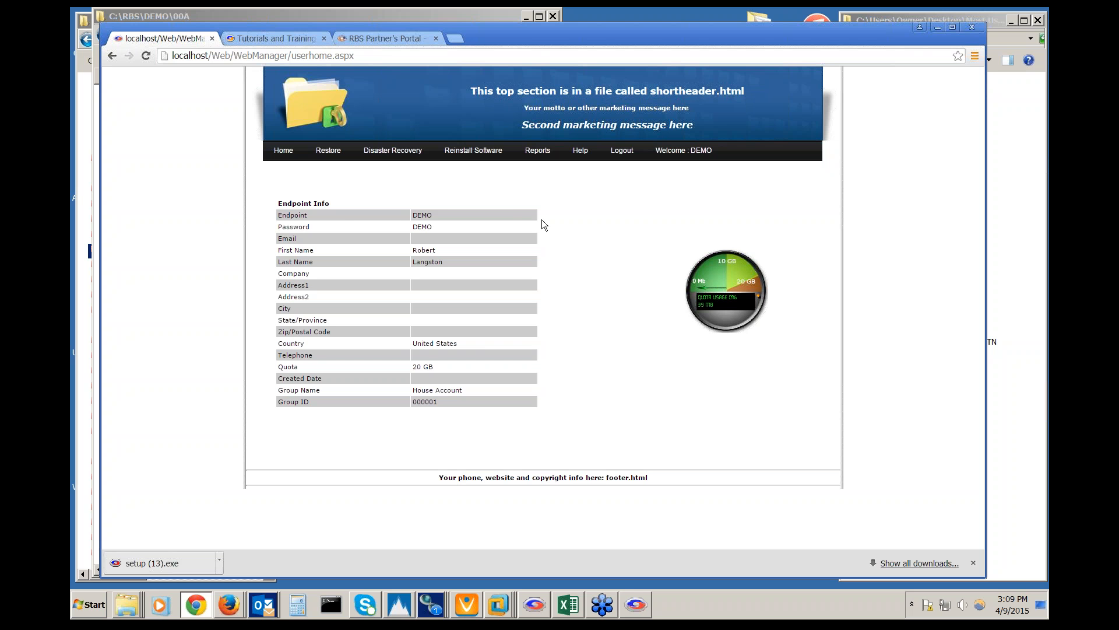
click(617, 150)
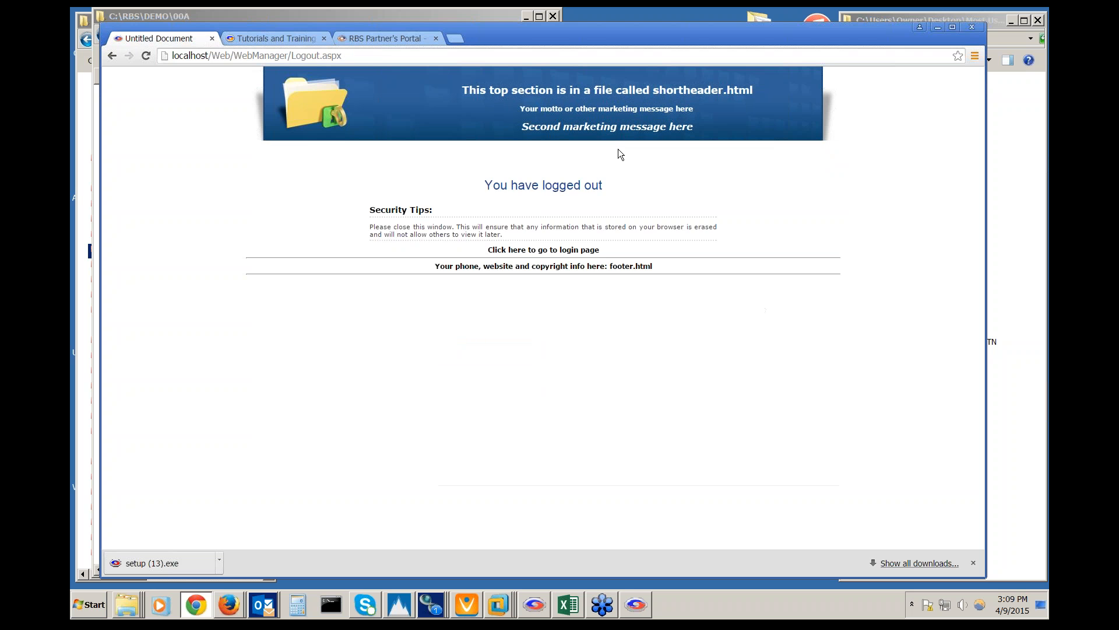
click(570, 250)
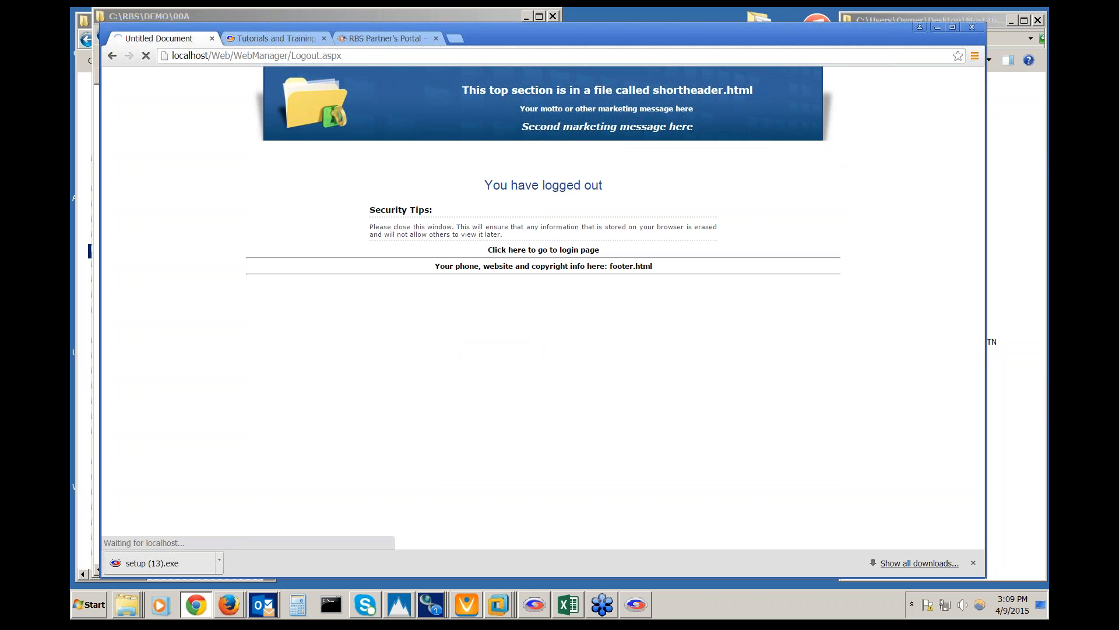
click(604, 227)
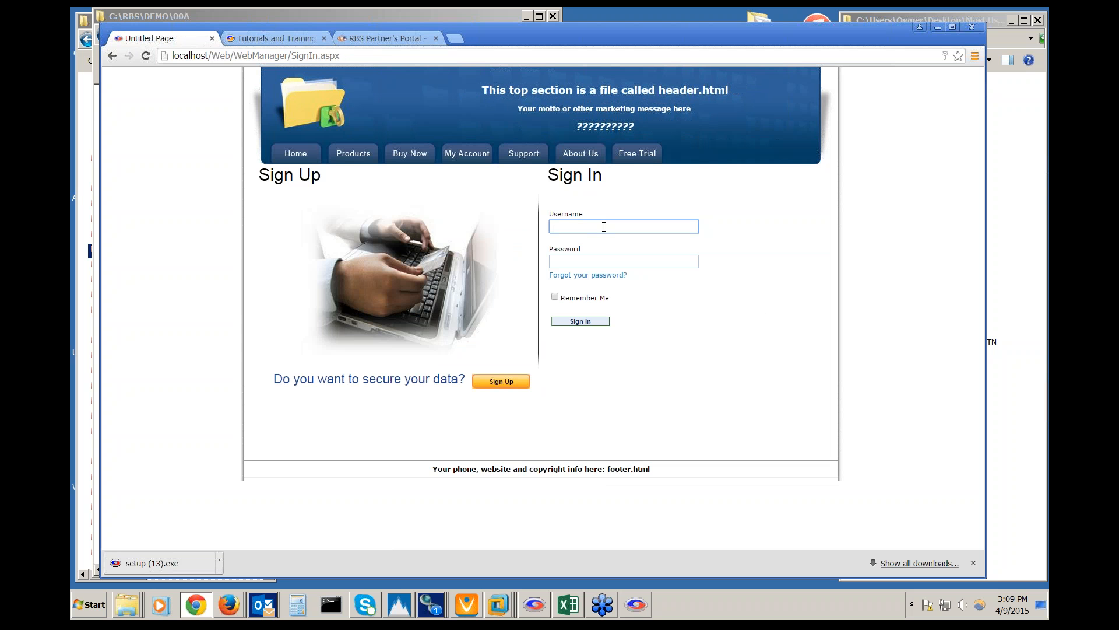
text(admin)
key(Tab)
text(password)
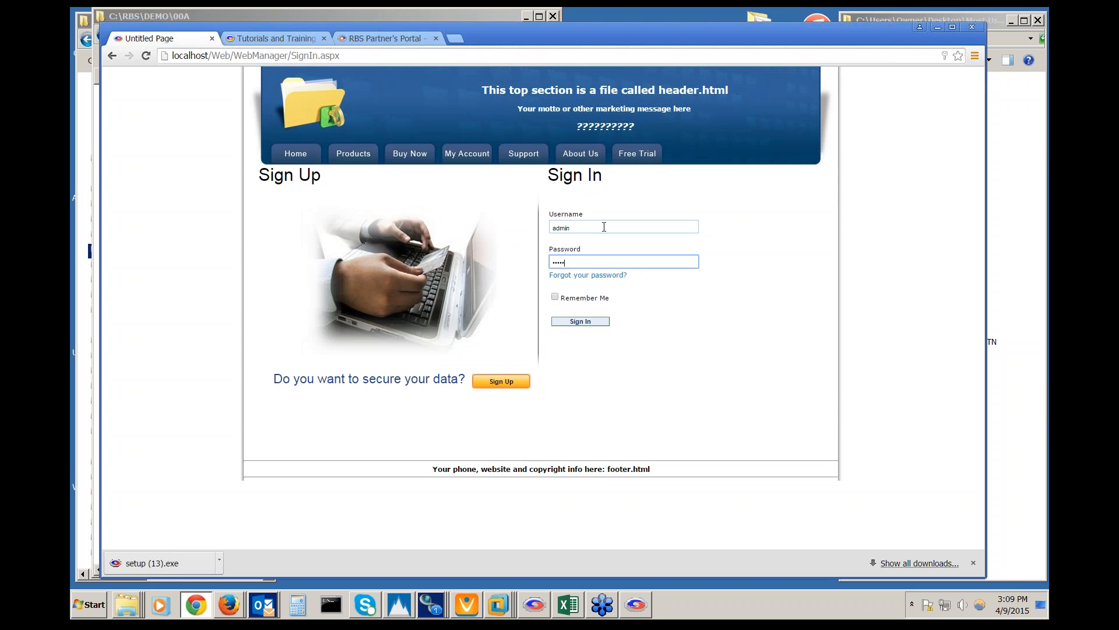
key(Return)
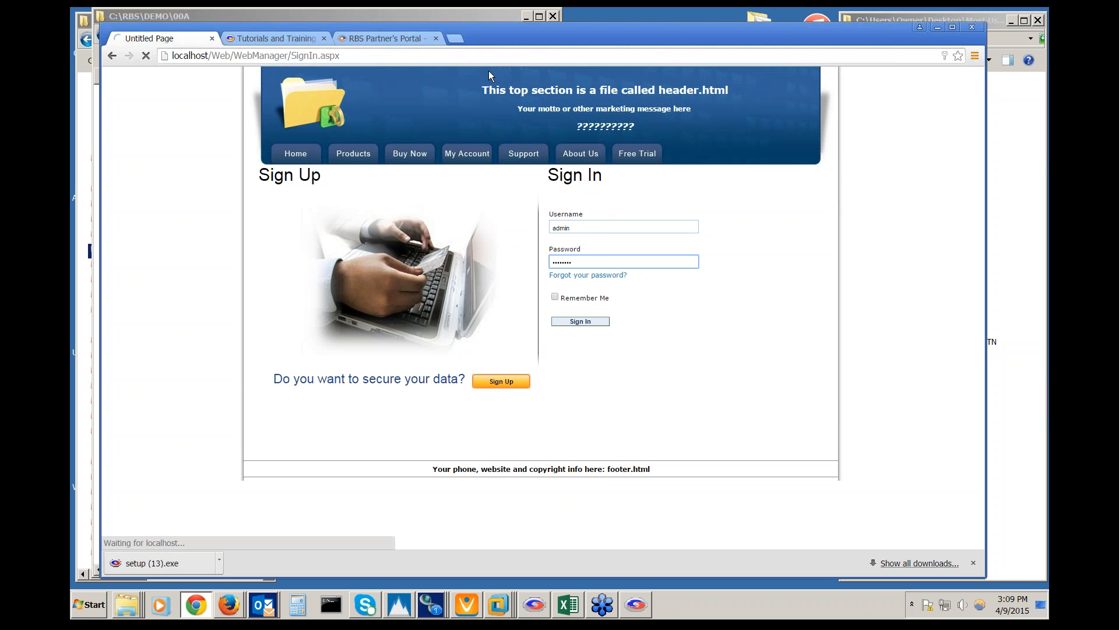
click(394, 40)
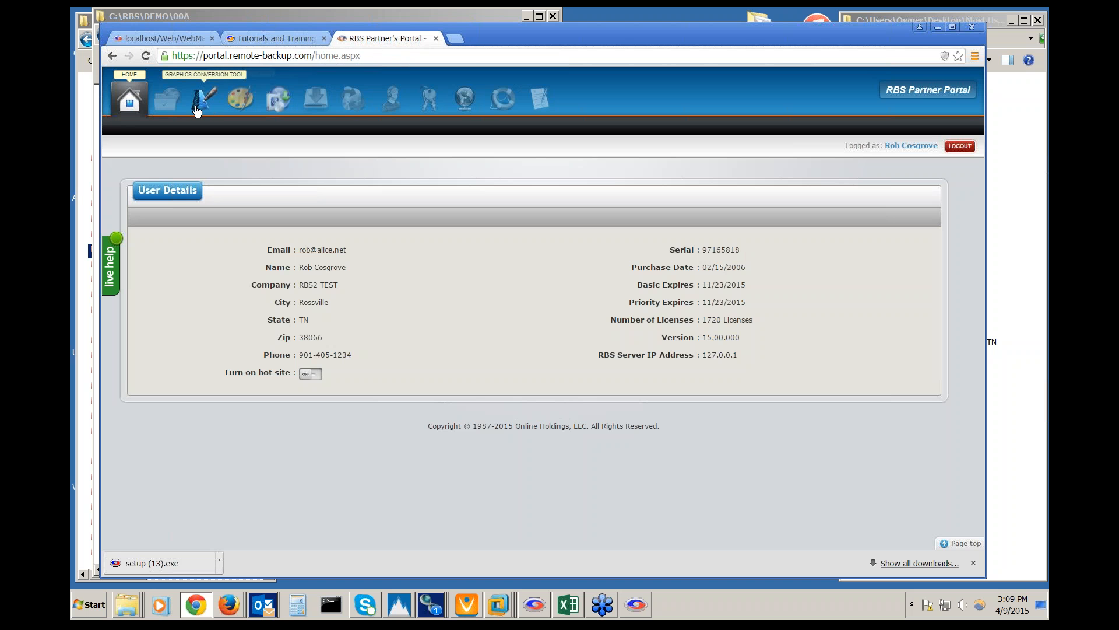
Browse File Sharing and the Graphics Conversion Tool in the Partner Portal, then open a blank tab
click(166, 104)
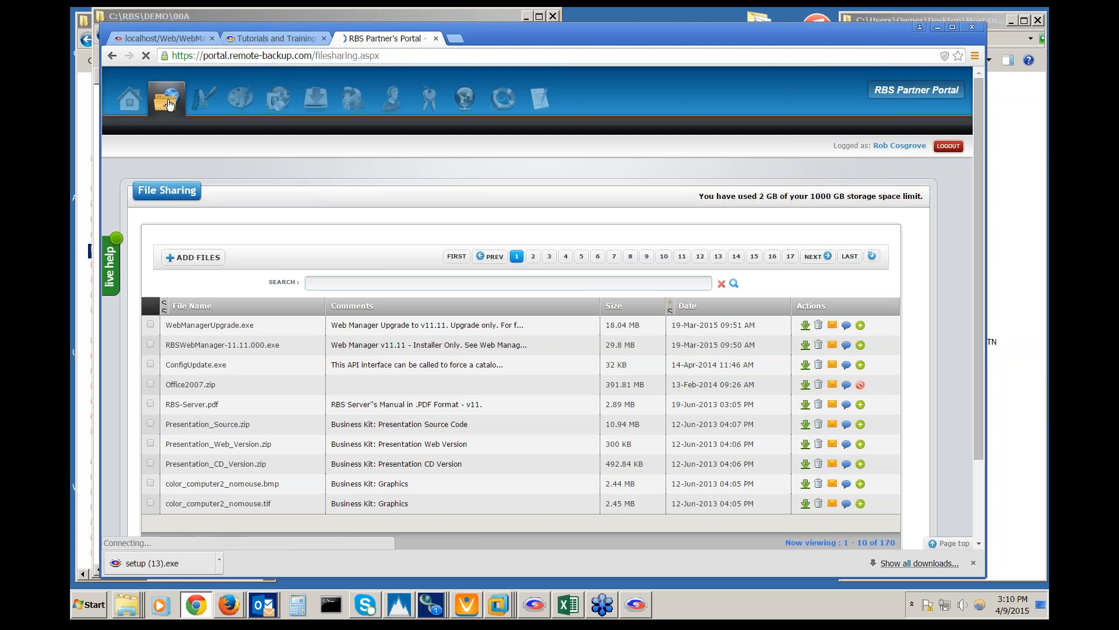
click(200, 100)
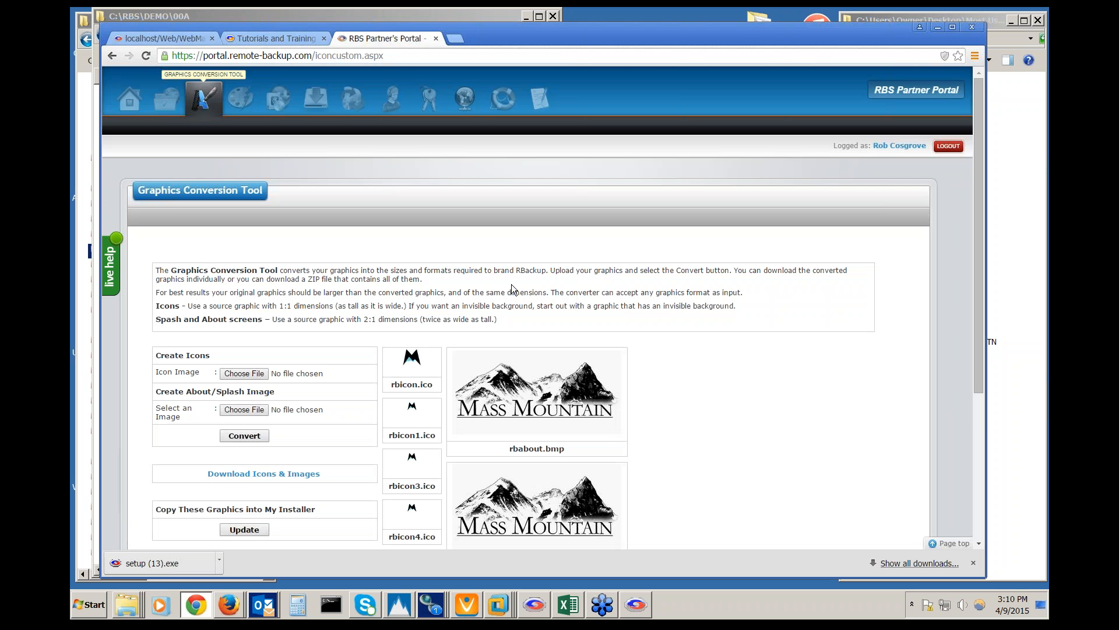
scroll(569, 287, down, 1)
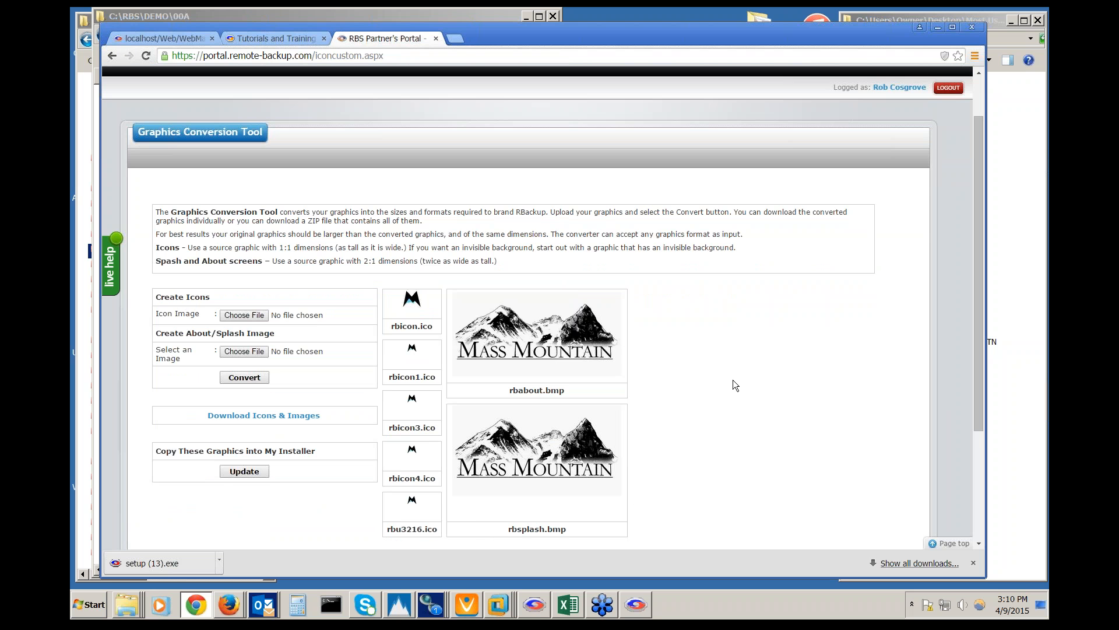
scroll(733, 379, up, 2)
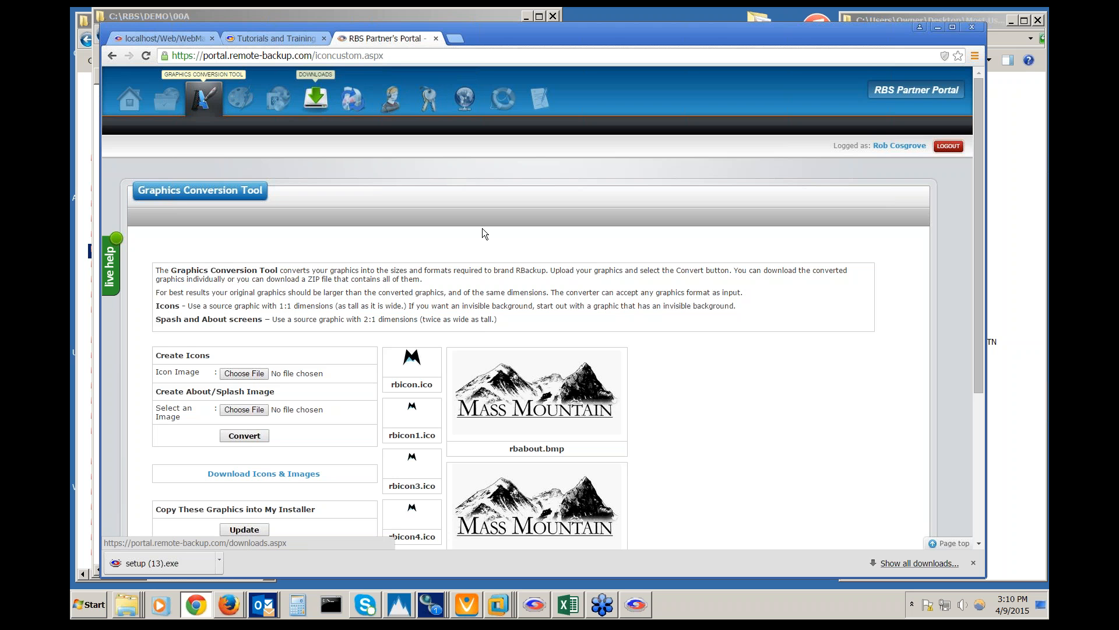
click(455, 39)
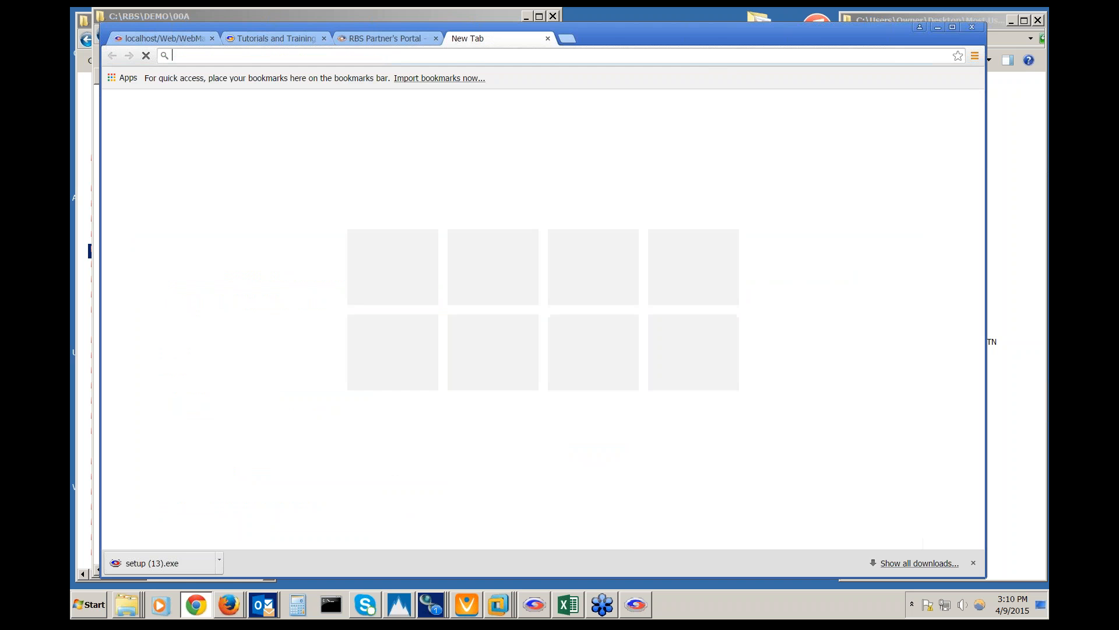
Load rbs-software.com via address-bar autocomplete, then return to the localhost Web Manager tab
text(r)
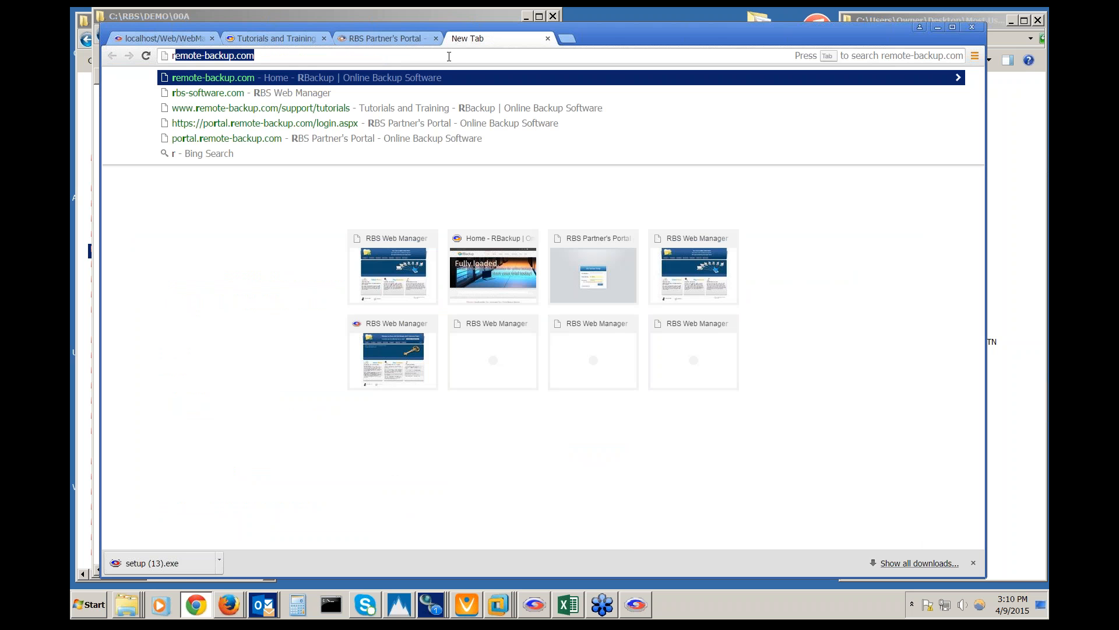
text(bs-software)
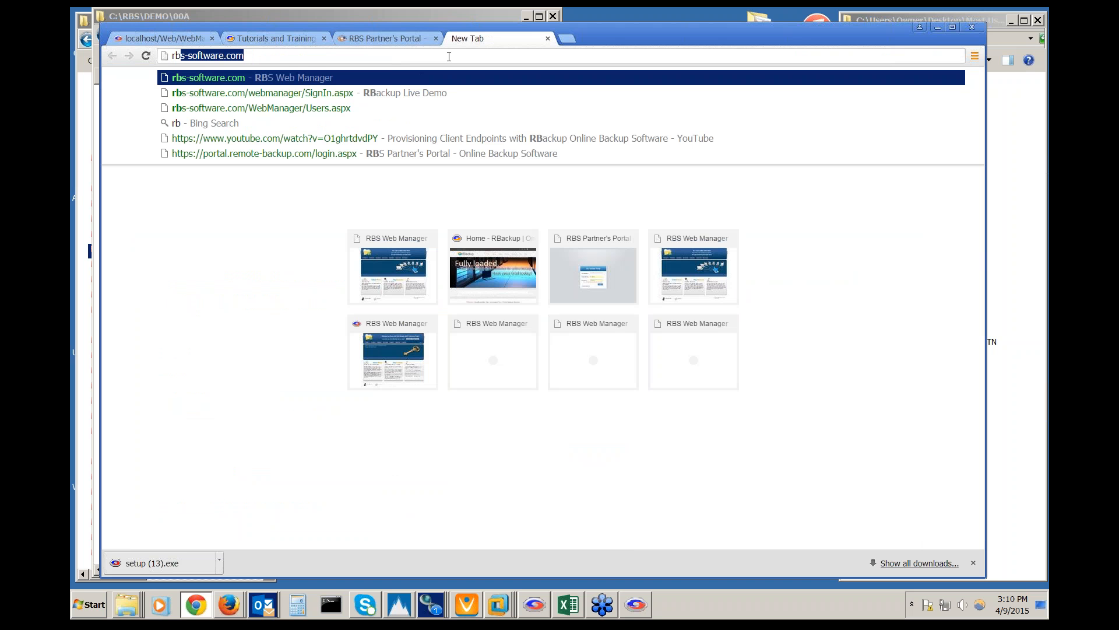
key(Return)
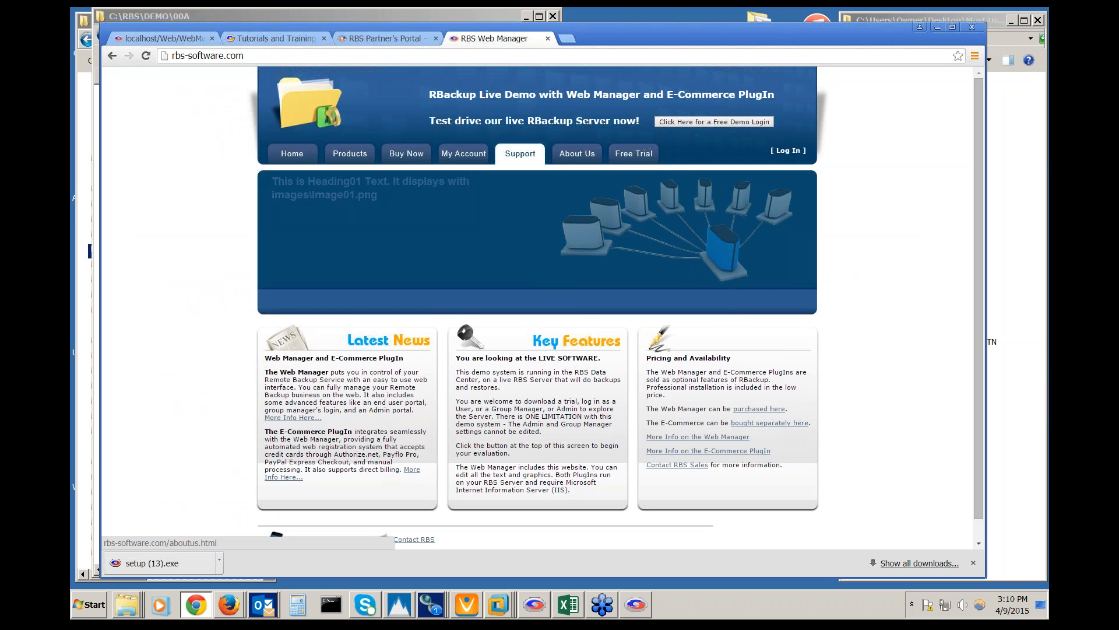
click(178, 39)
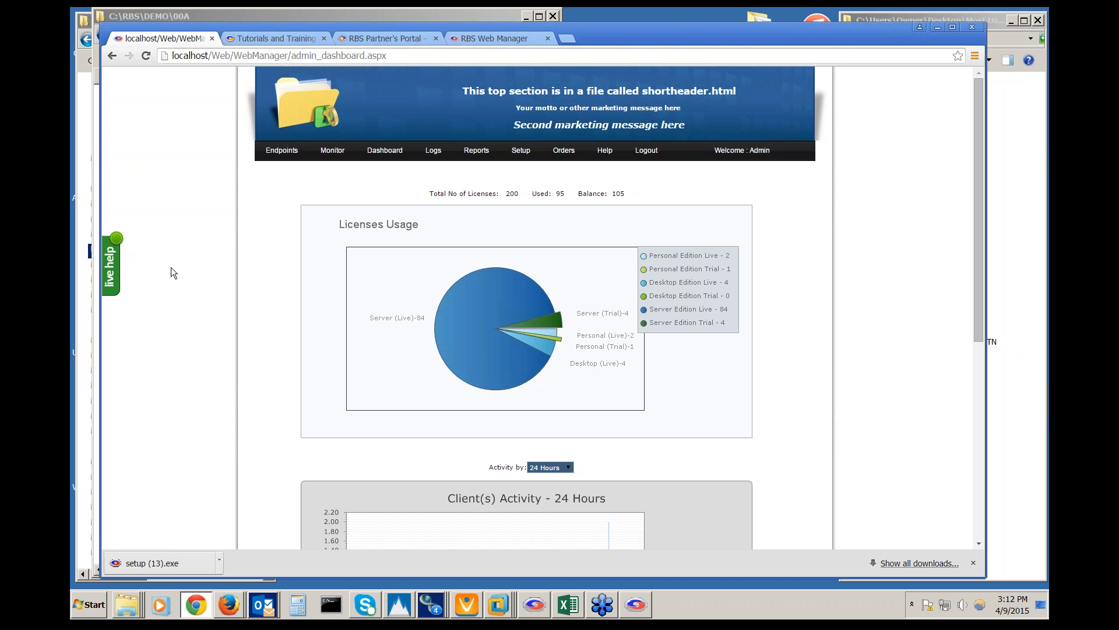
In a new tab, go to remote-backup.com and search the site for 'mirroring'
click(567, 39)
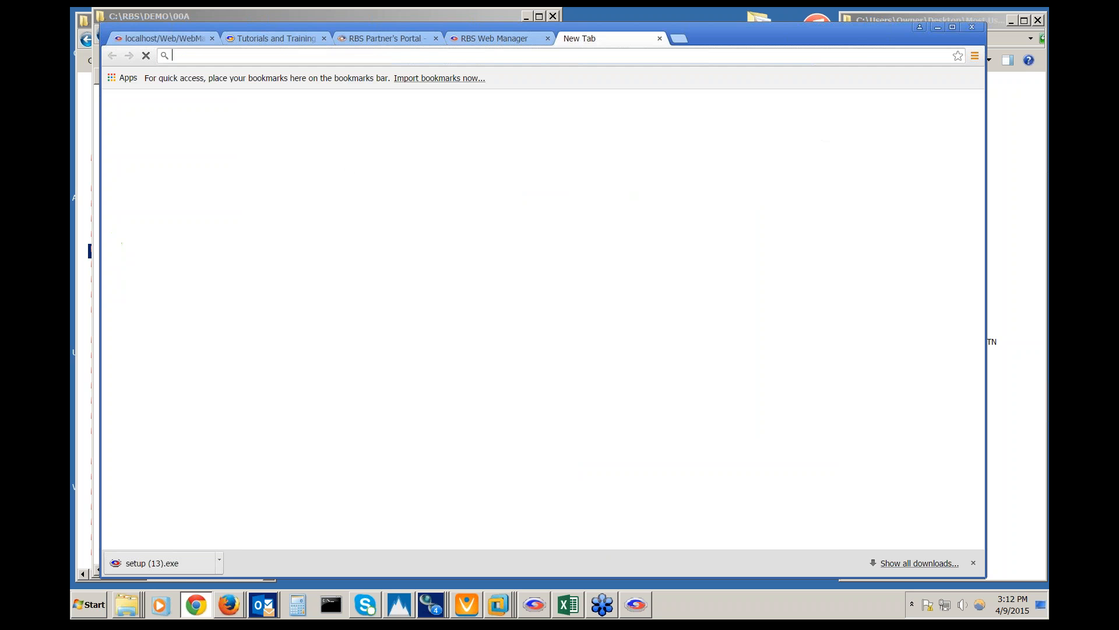
text(remote-backup.com)
key(Return)
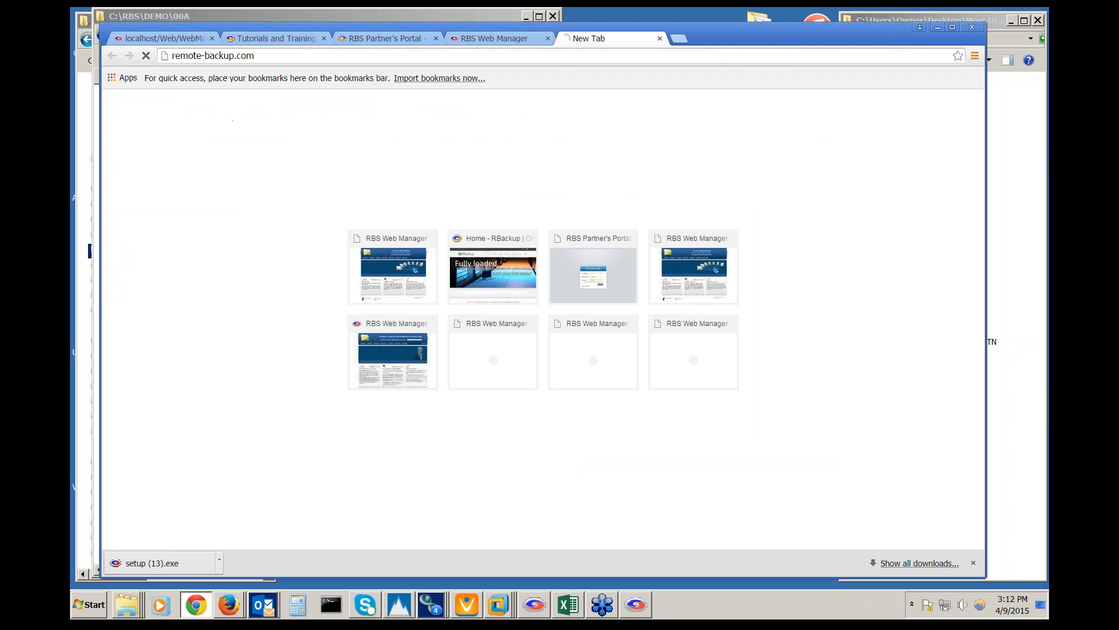
scroll(408, 372, down, 3)
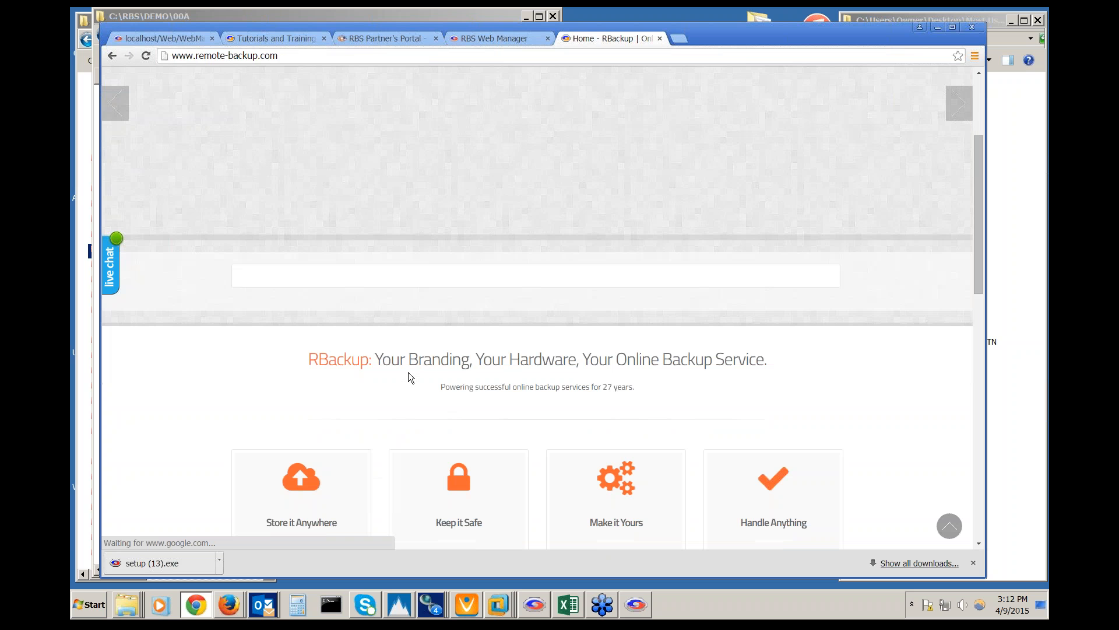
click(471, 276)
text(mirroring)
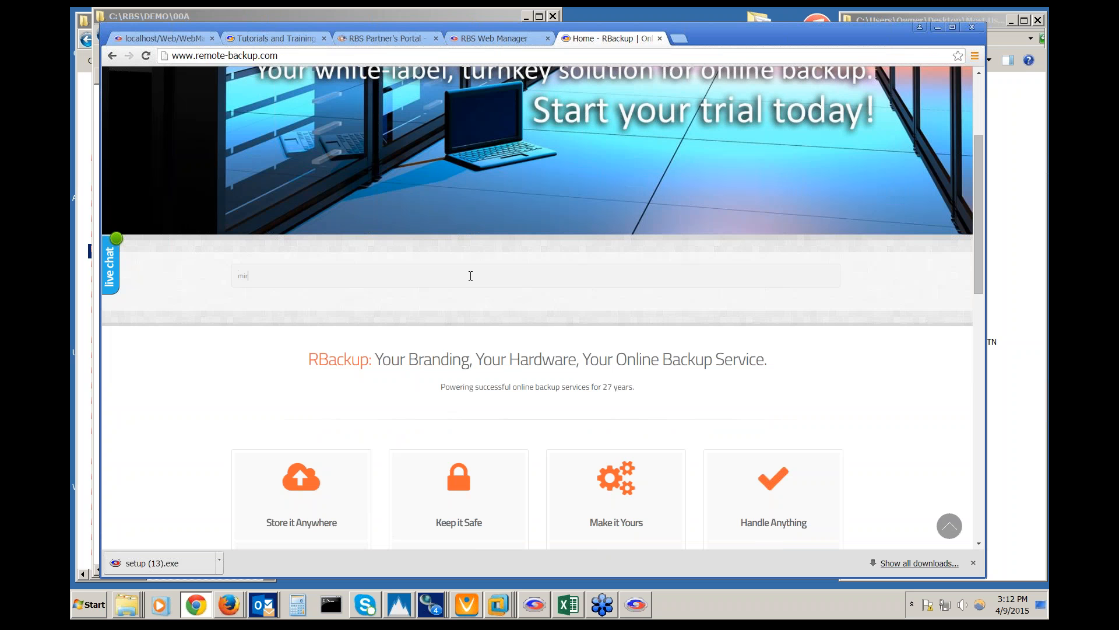
key(Return)
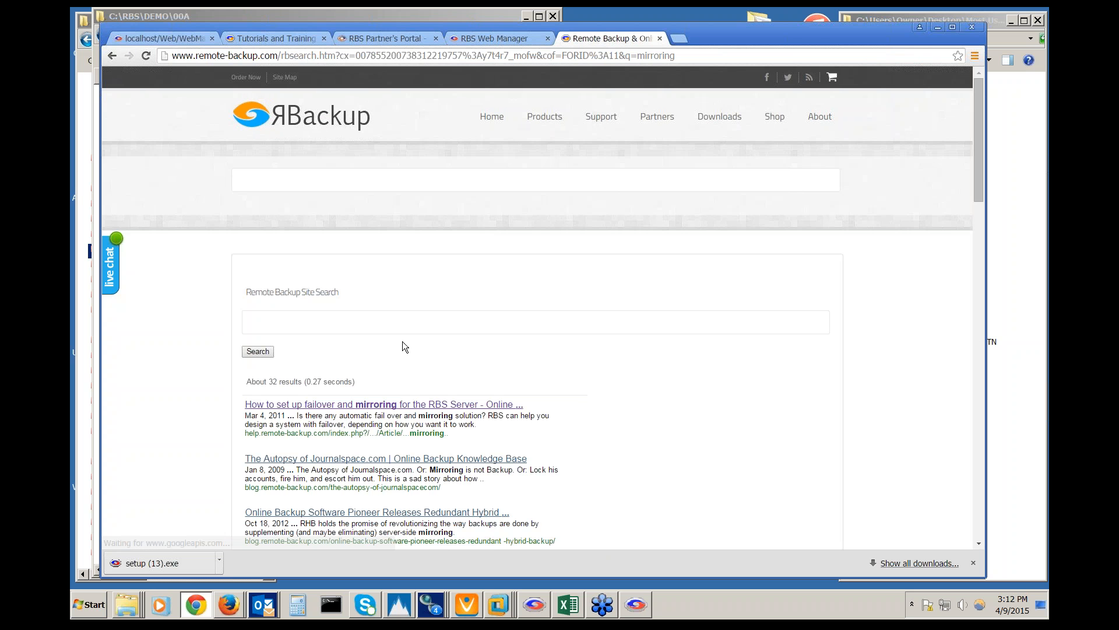
Read the failover and mirroring article, then return to the Web Manager dashboard tab
click(384, 404)
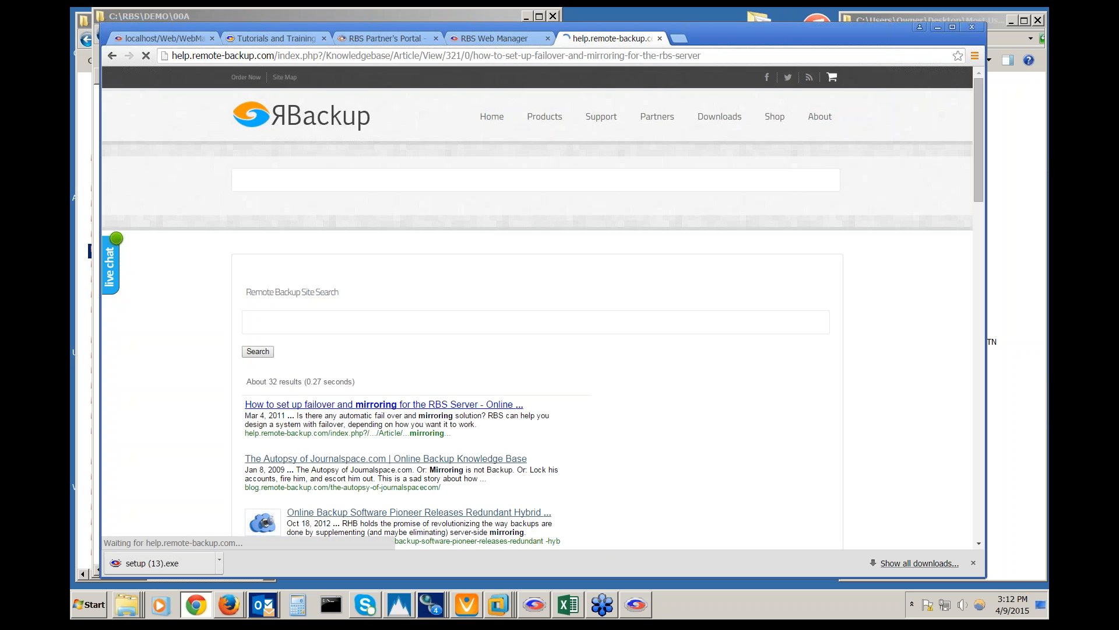
scroll(537, 308, down, 6)
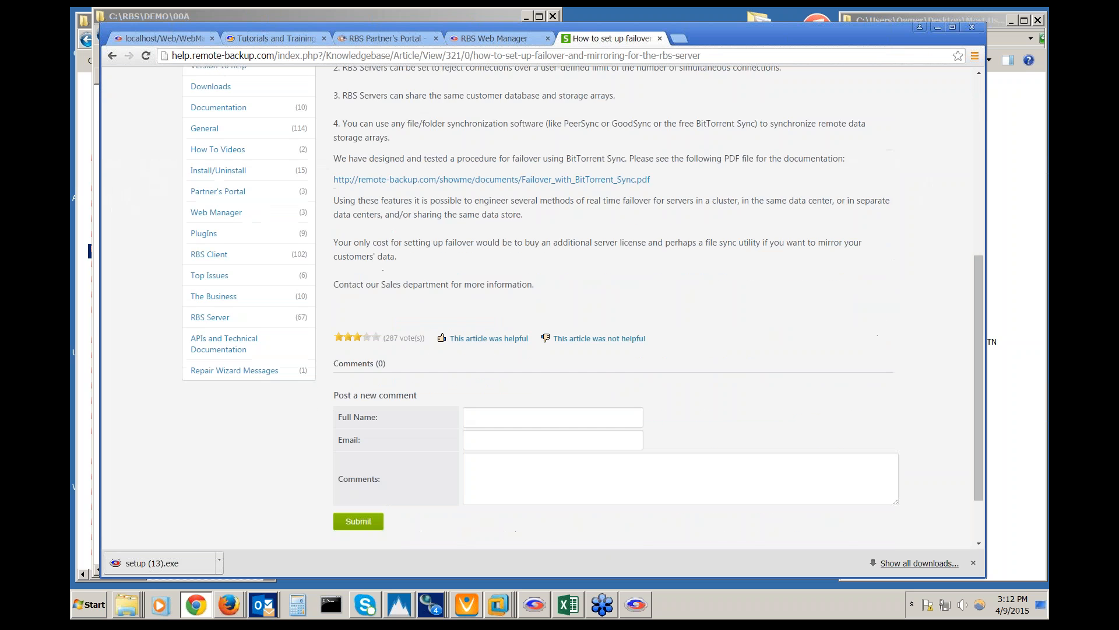
scroll(537, 308, up, 4)
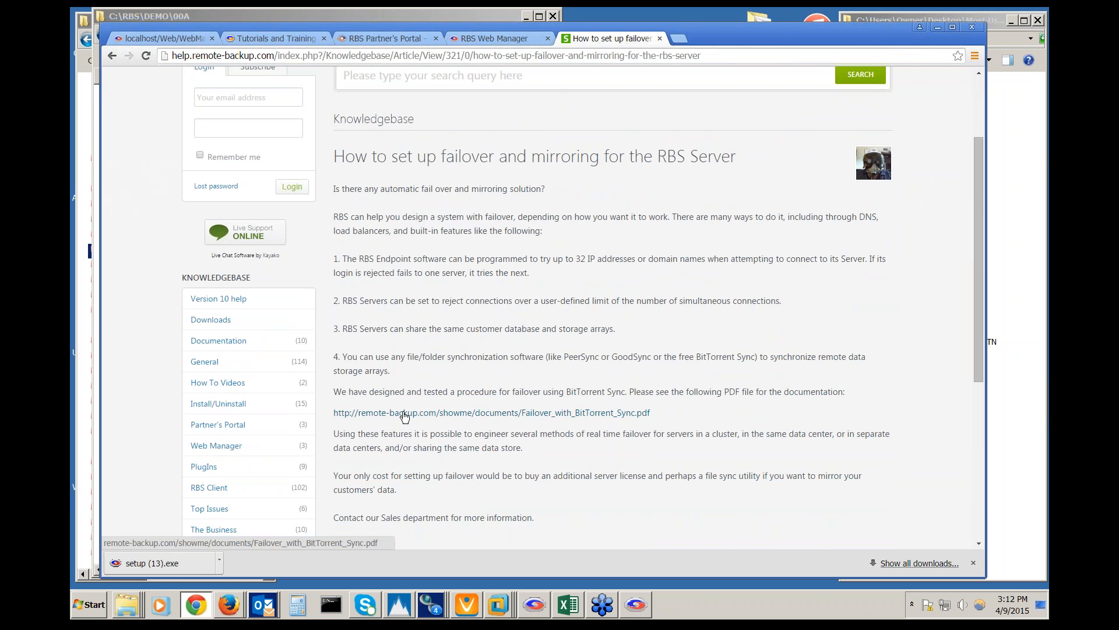
scroll(445, 285, up, 2)
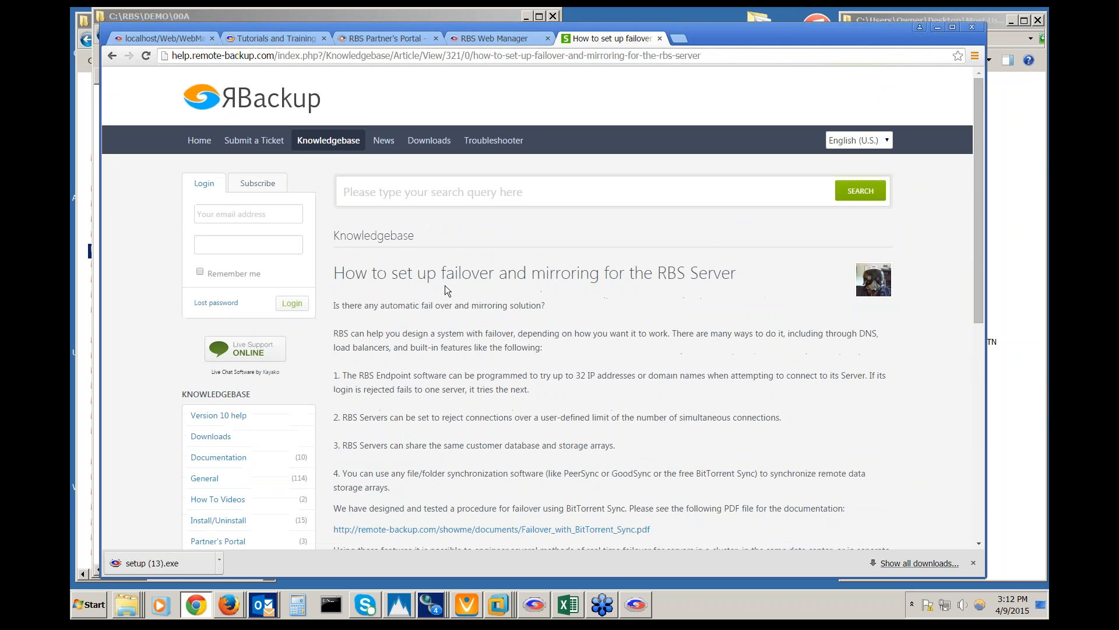
click(191, 39)
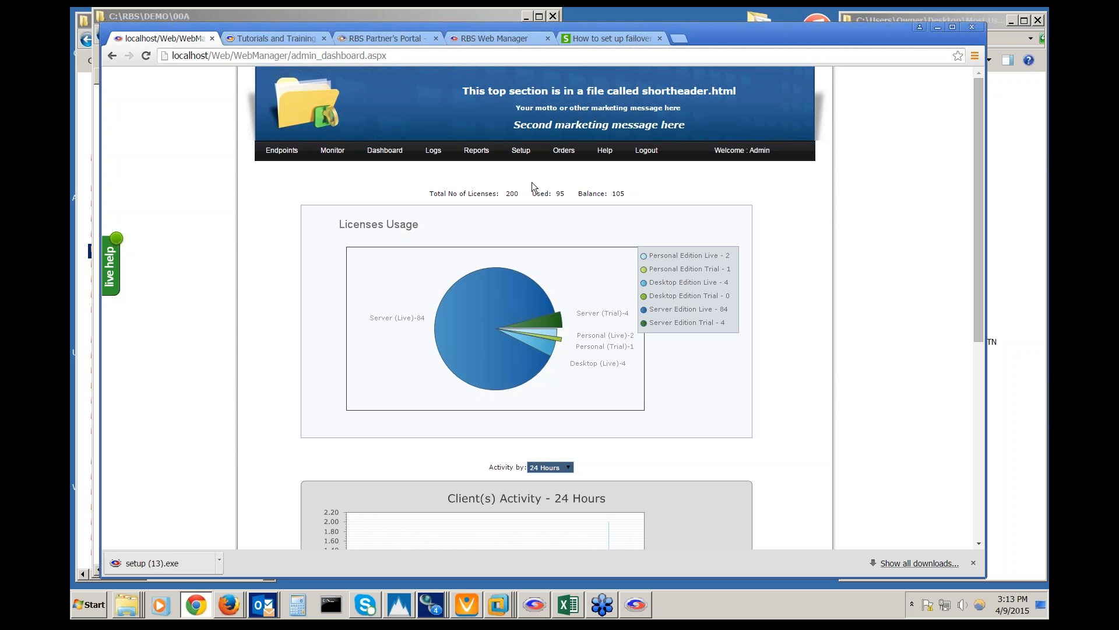
Open Setup > Coupons and check the Plan Name list, leaving All Plans selected
mouse_move(532, 148)
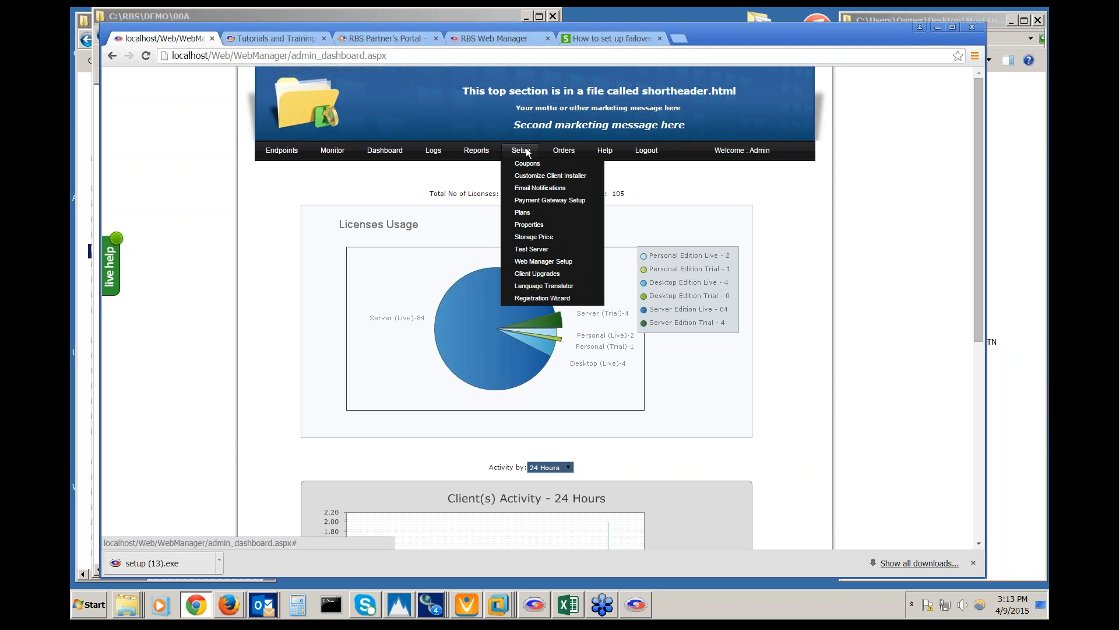
click(555, 163)
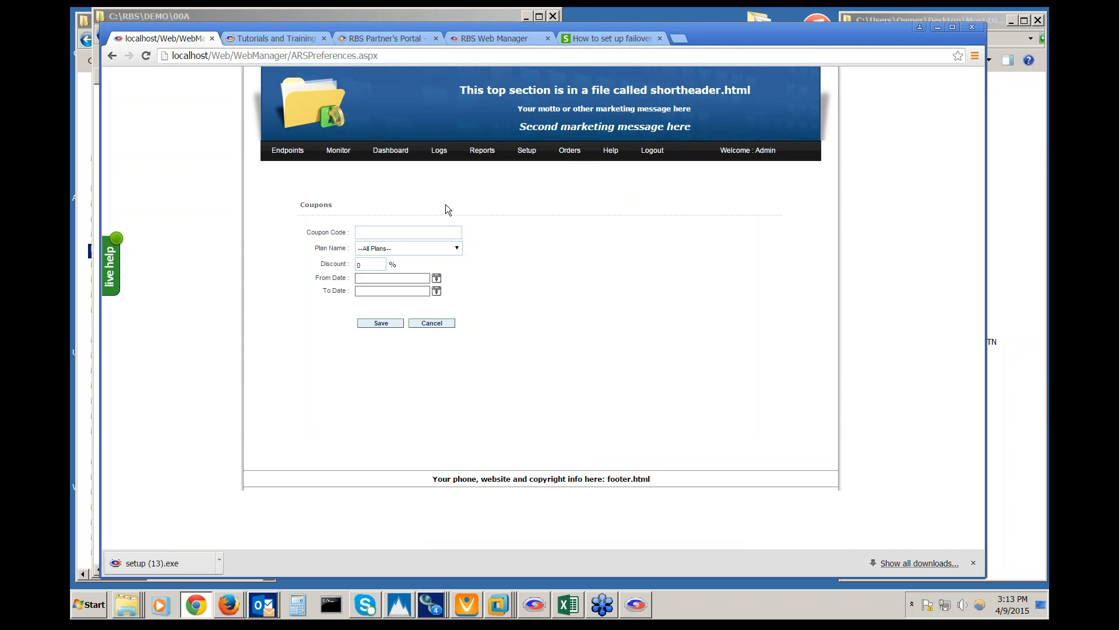
click(455, 246)
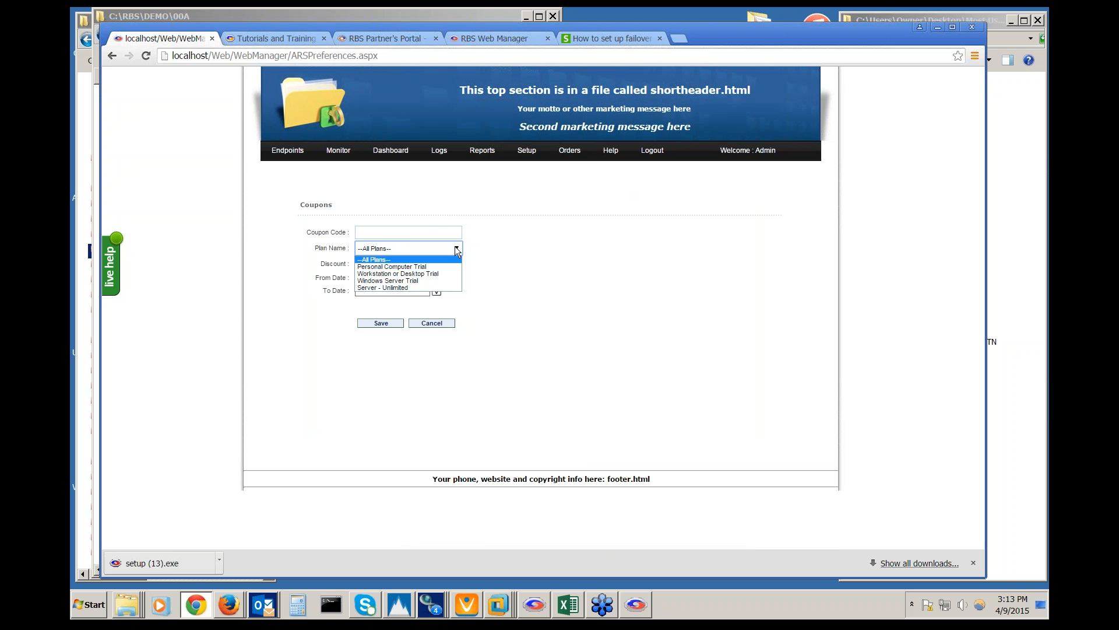
click(455, 246)
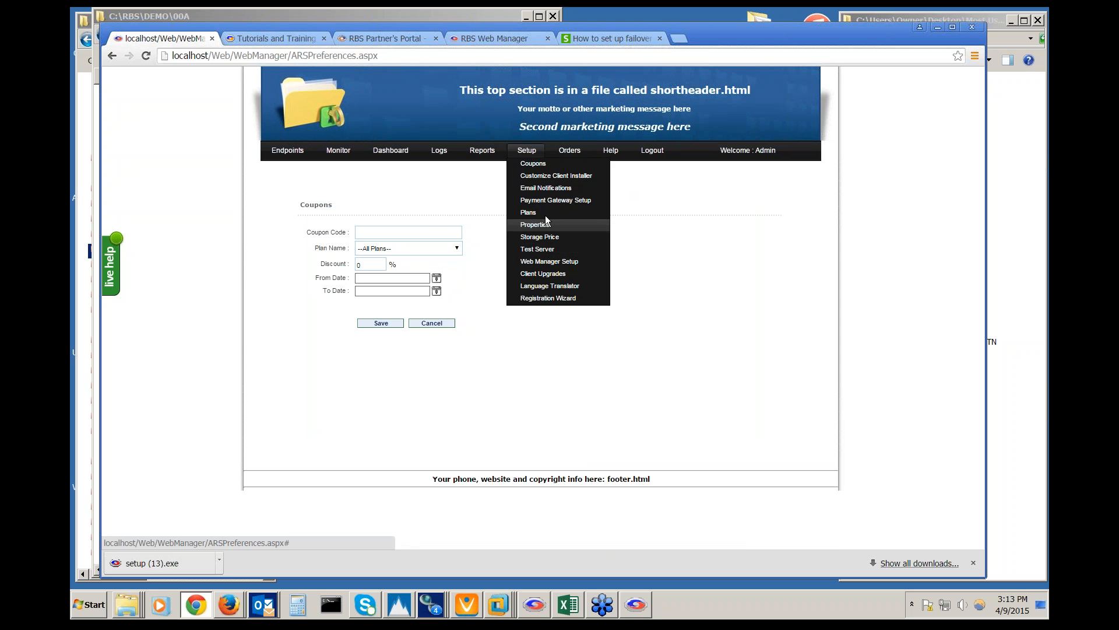
Open Payment Gateway Setup, then switch to the rbs-software.com live demo and show its plans
click(548, 201)
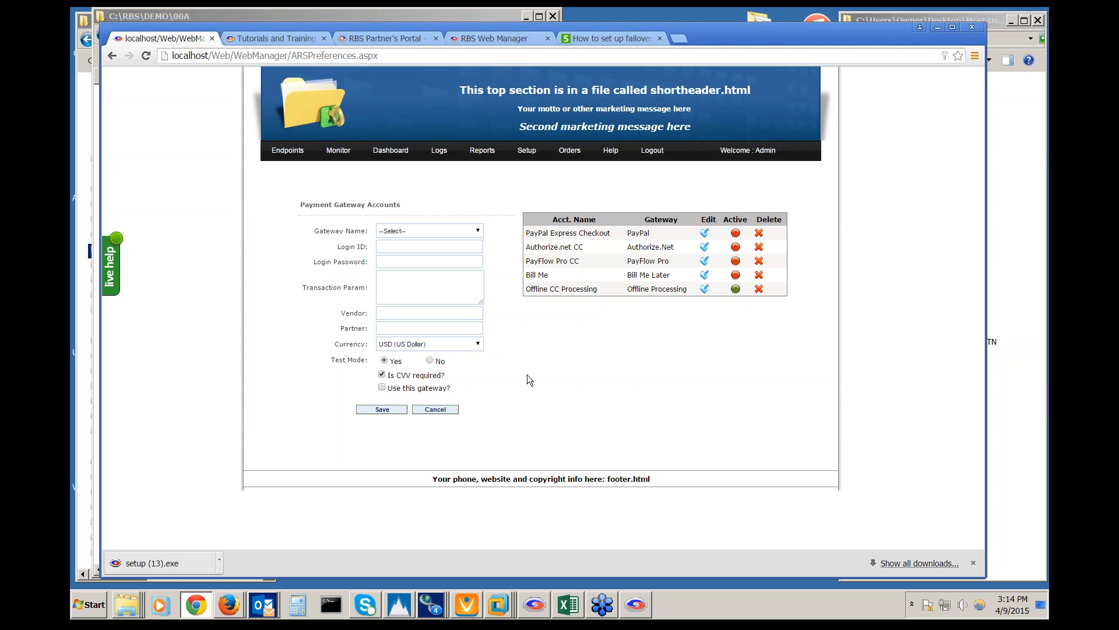
mouse_move(521, 153)
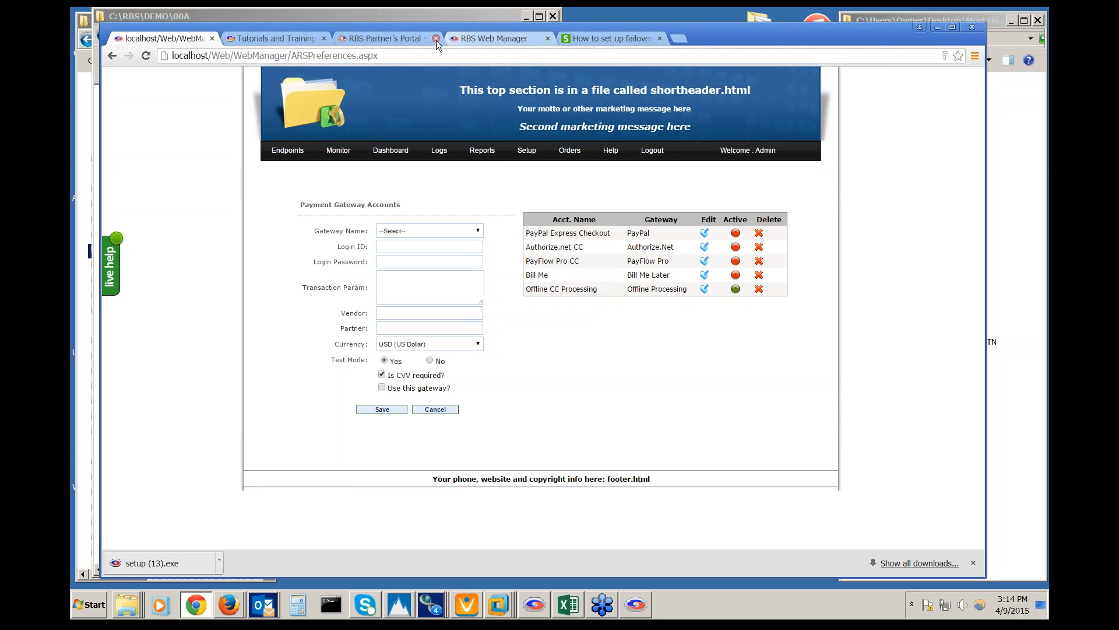
click(467, 37)
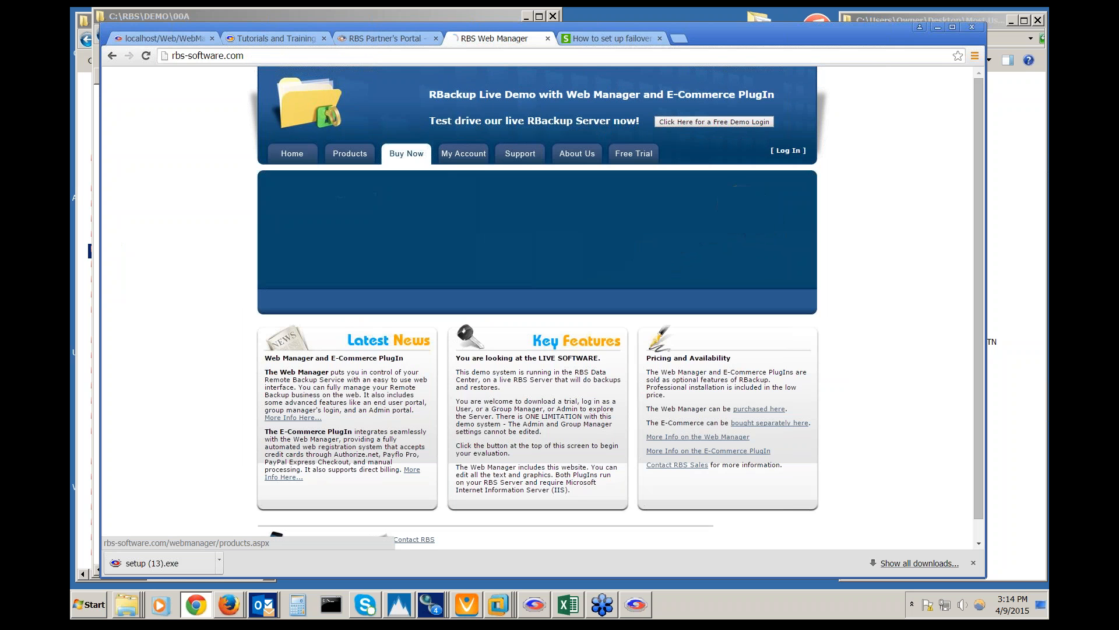
click(417, 154)
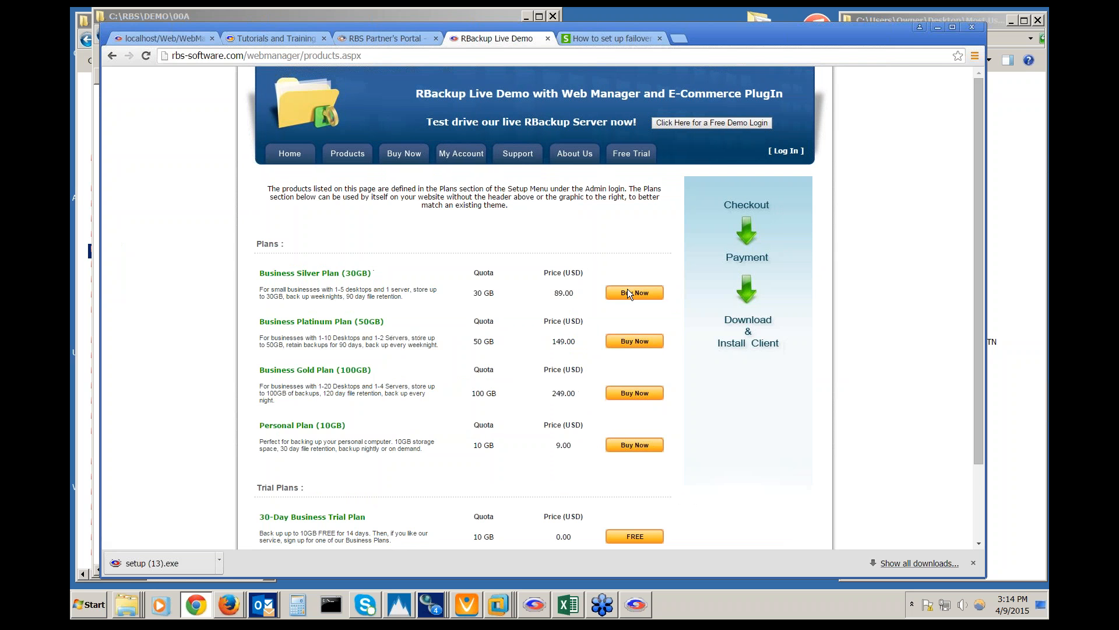
Start signup for the Business Silver Plan (30GB) and select PayPal as the payment method
click(644, 294)
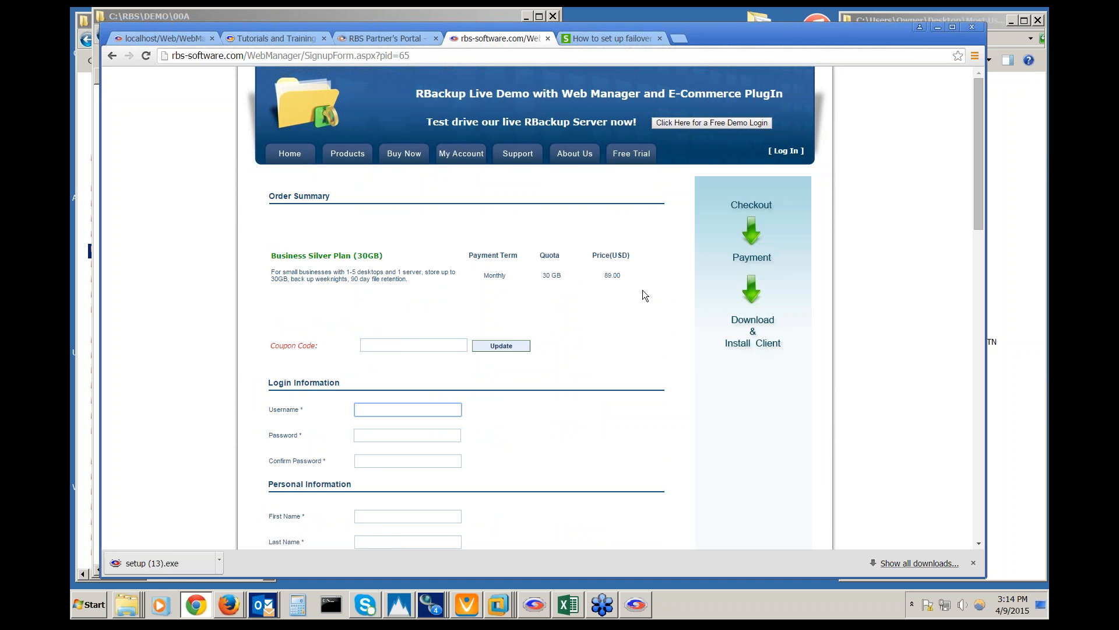
scroll(206, 279, down, 2)
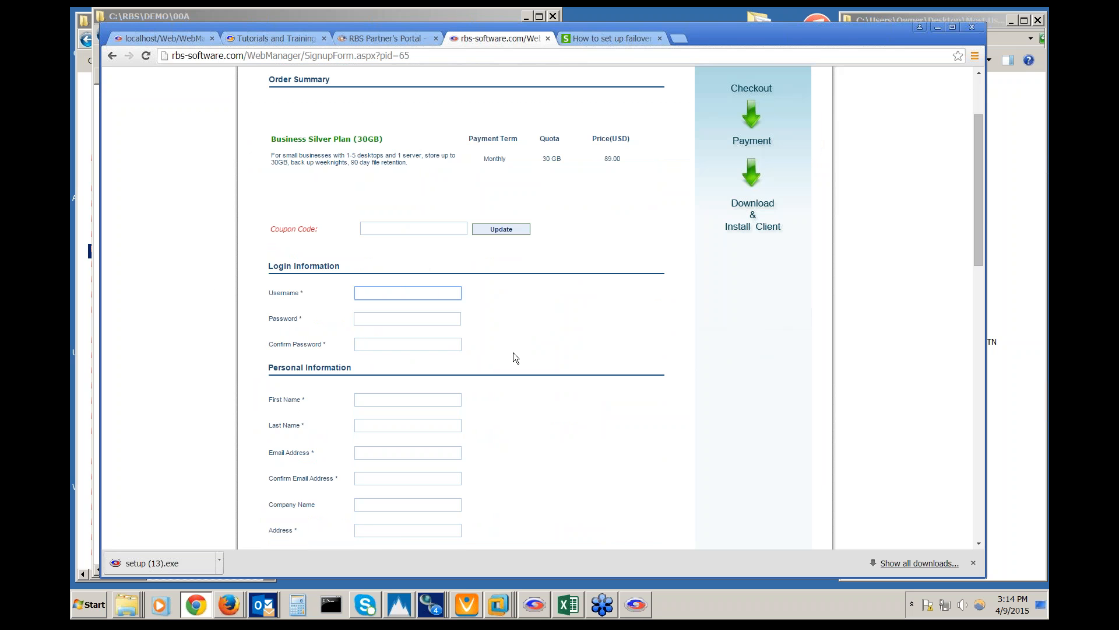
scroll(513, 352, down, 4)
scroll(474, 300, down, 6)
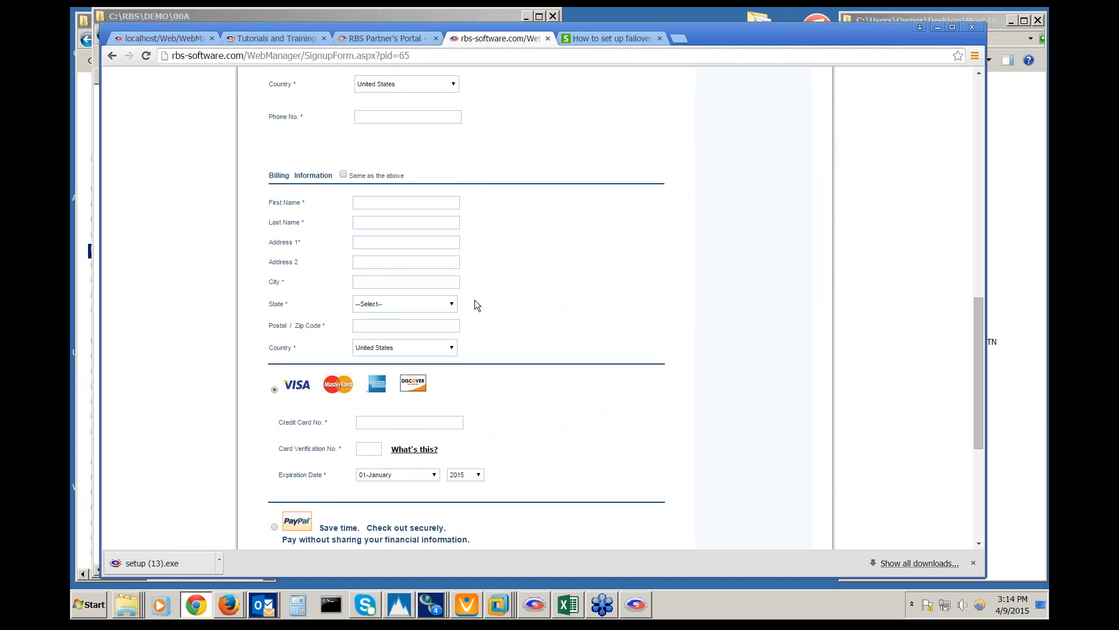
scroll(474, 300, down, 4)
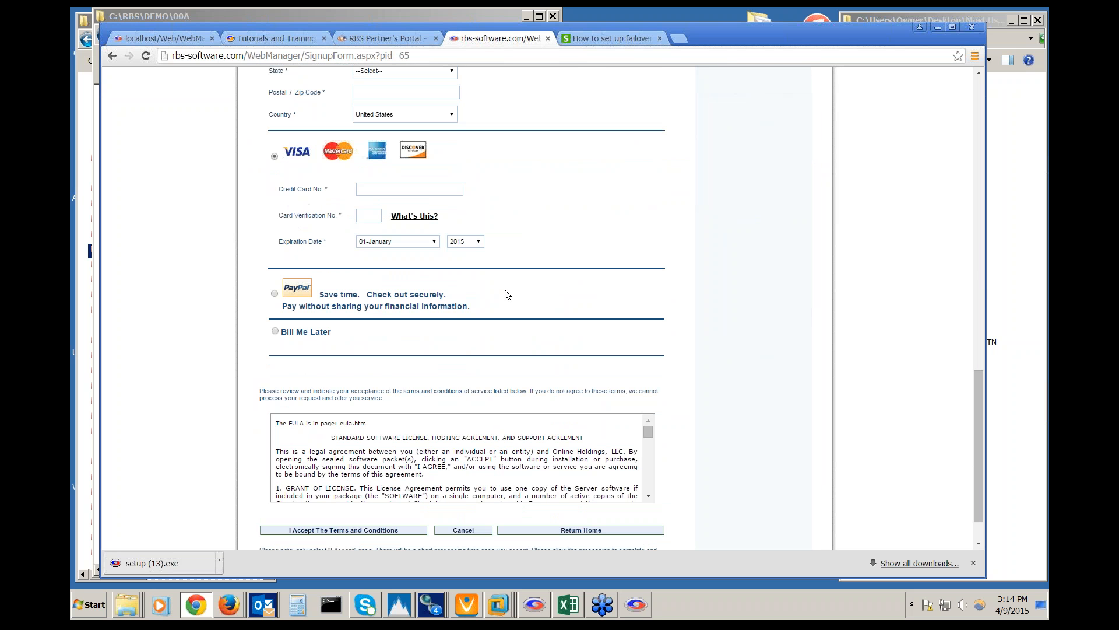
click(275, 295)
scroll(415, 418, down, 3)
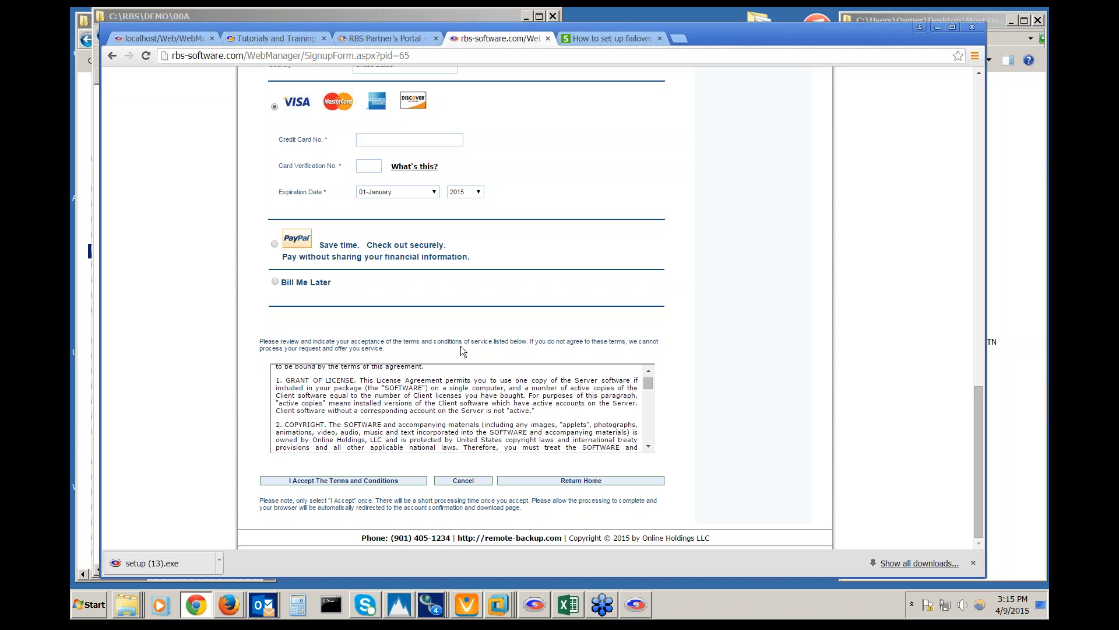
scroll(460, 345, up, 17)
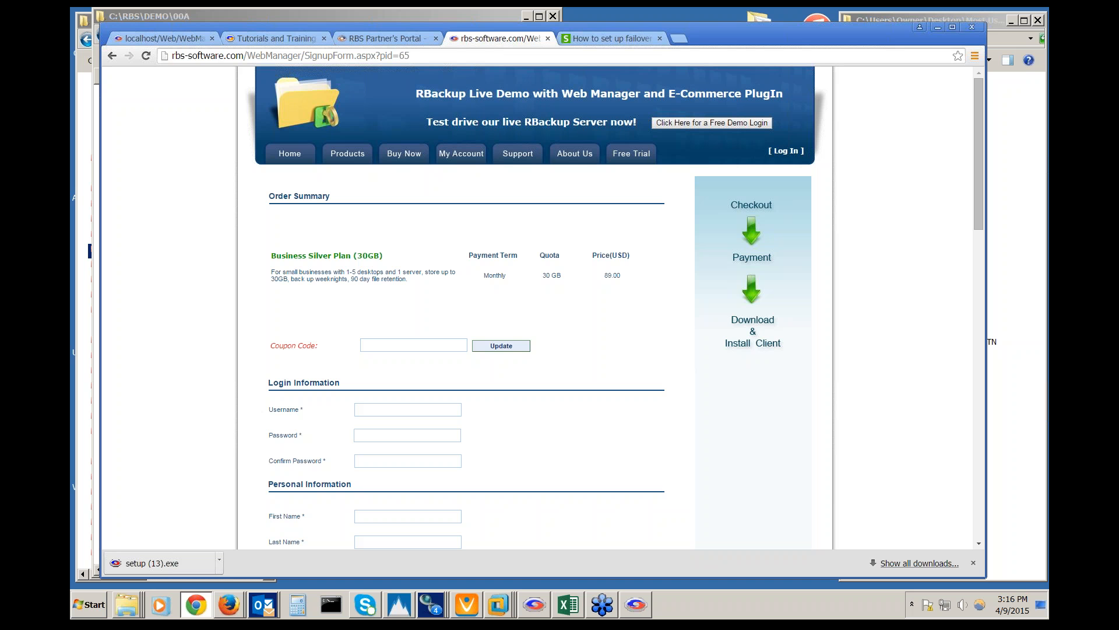
From the Payment Gateway Accounts page, open the online help for Web Manager Default Website
click(187, 32)
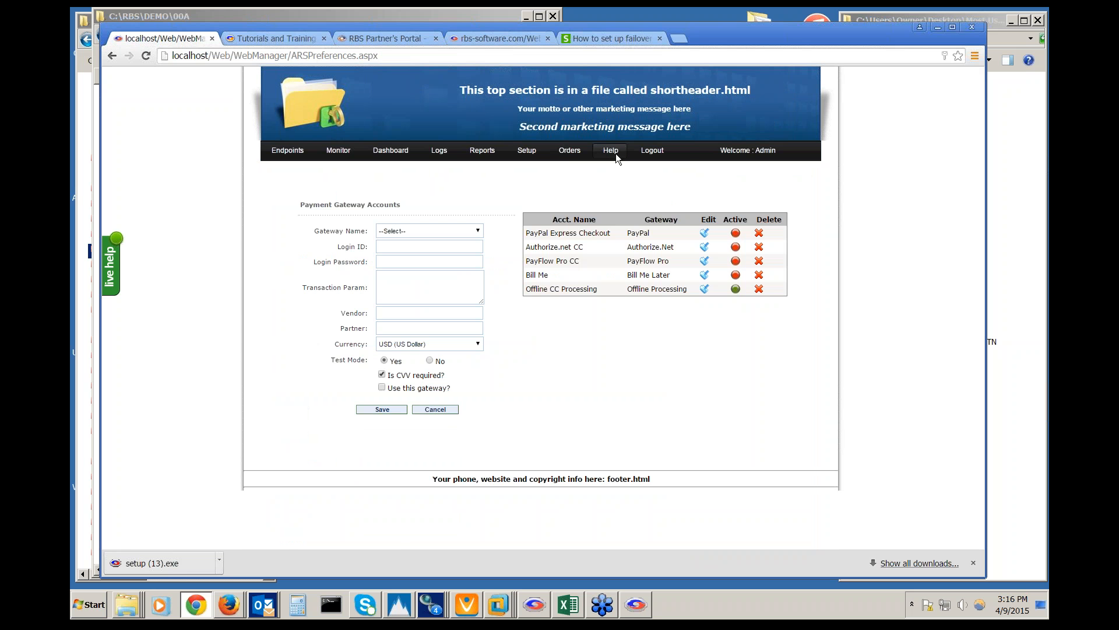
mouse_move(616, 153)
click(620, 176)
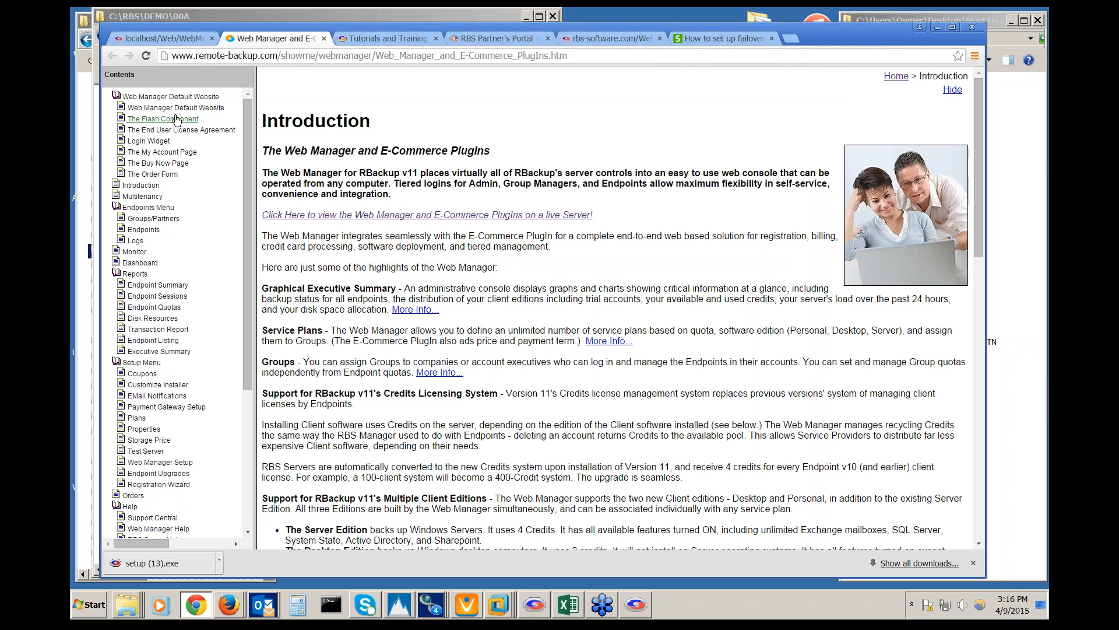
click(174, 108)
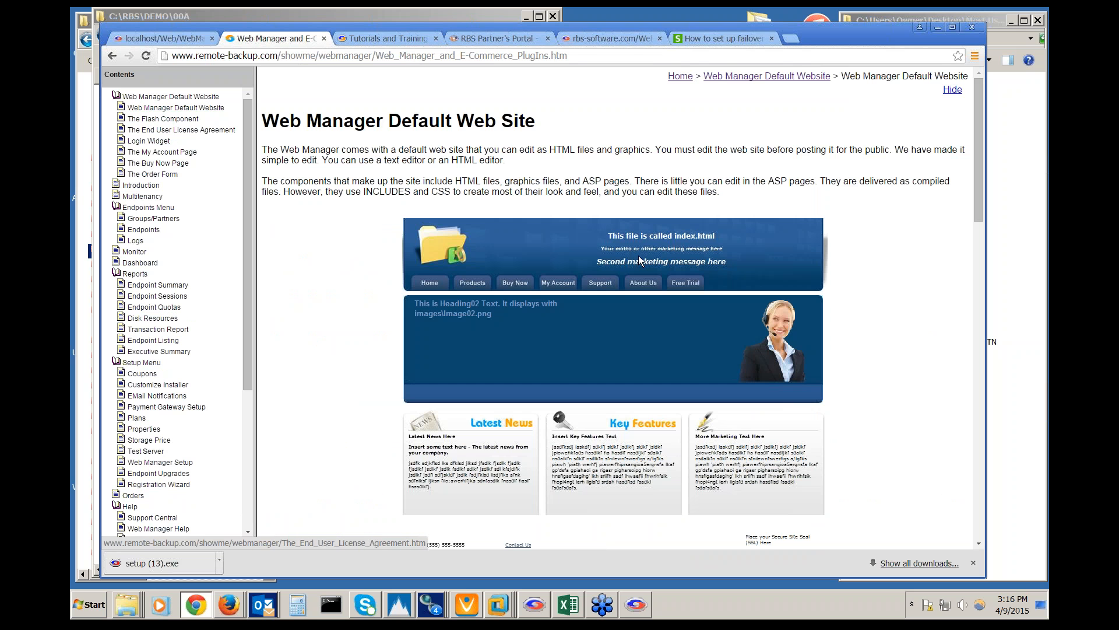
Highlight the Document Root Folder file list and its header.html entry, then return to Payment Gateway Accounts
scroll(882, 274, down, 8)
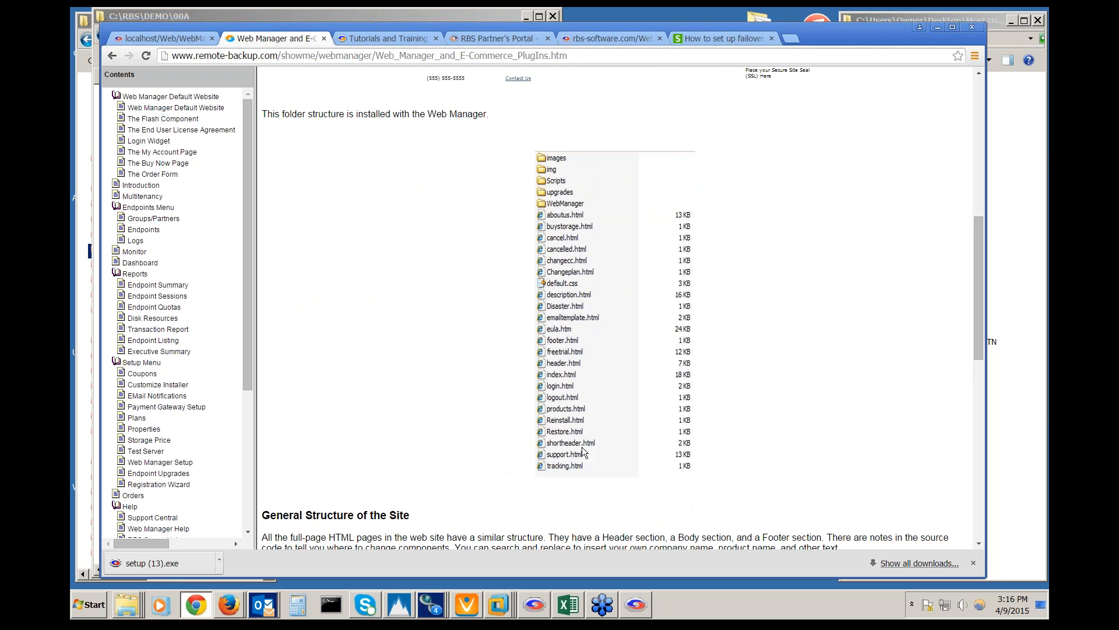
scroll(596, 466, down, 3)
scroll(597, 467, down, 2)
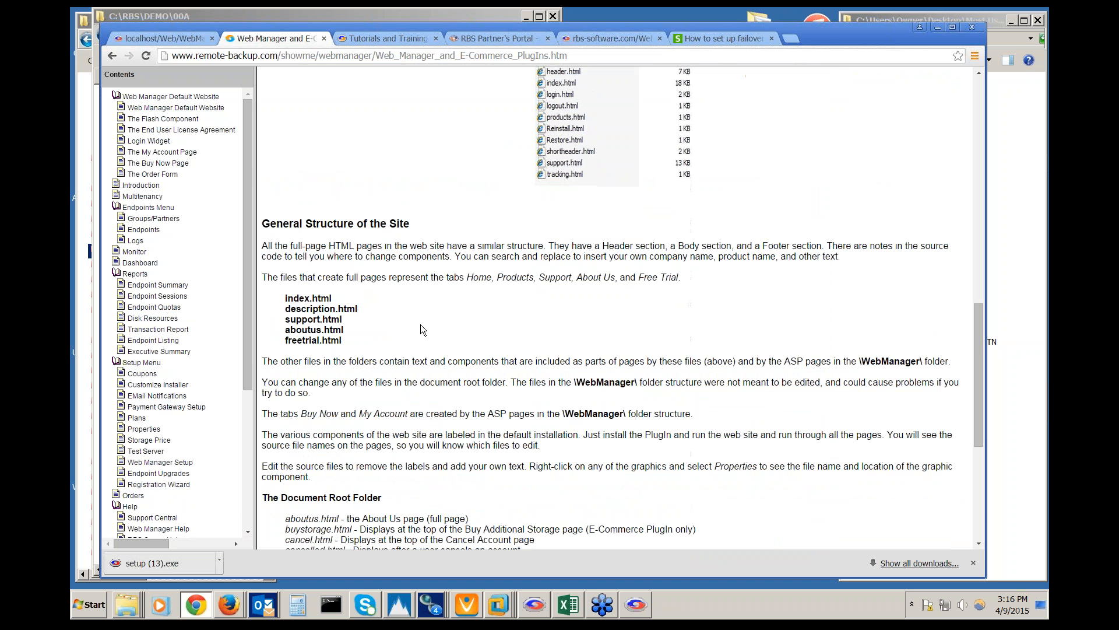
scroll(526, 421, down, 5)
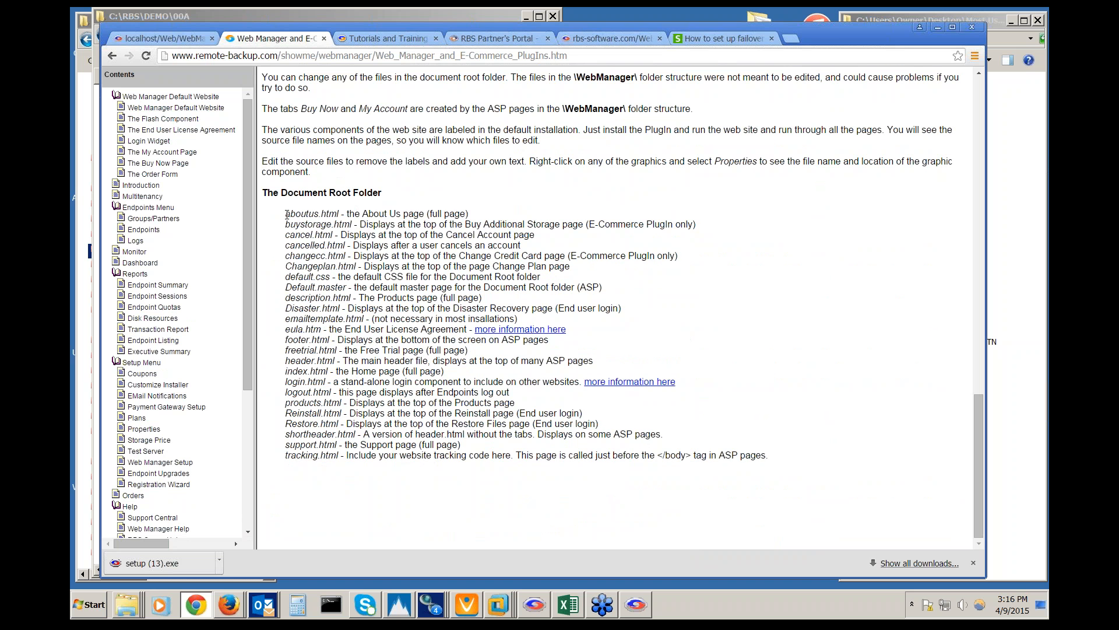
drag(285, 214, 767, 469)
click(767, 479)
drag(285, 362, 609, 362)
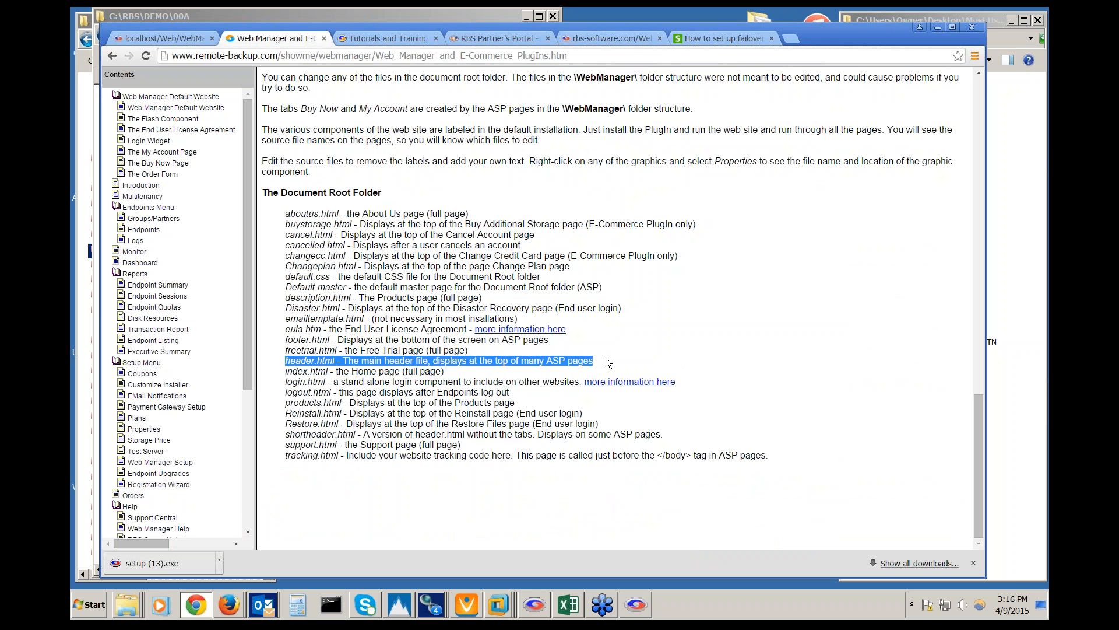
click(173, 37)
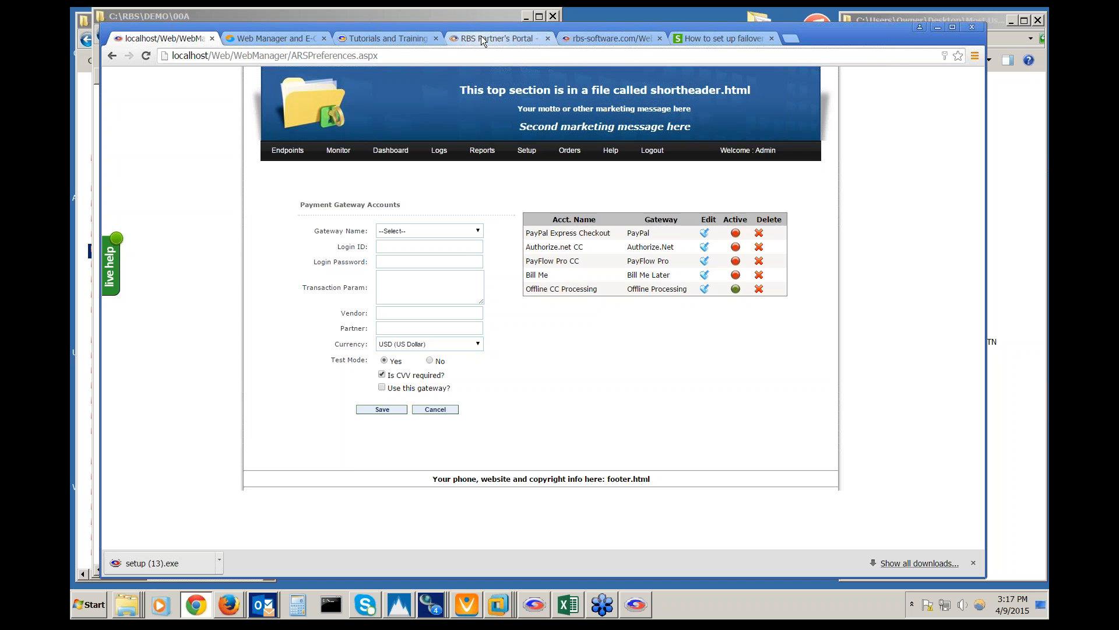
Switch back to the SignupForm page and scroll through the Business Silver Plan (30GB, 89.00 monthly) form
click(587, 37)
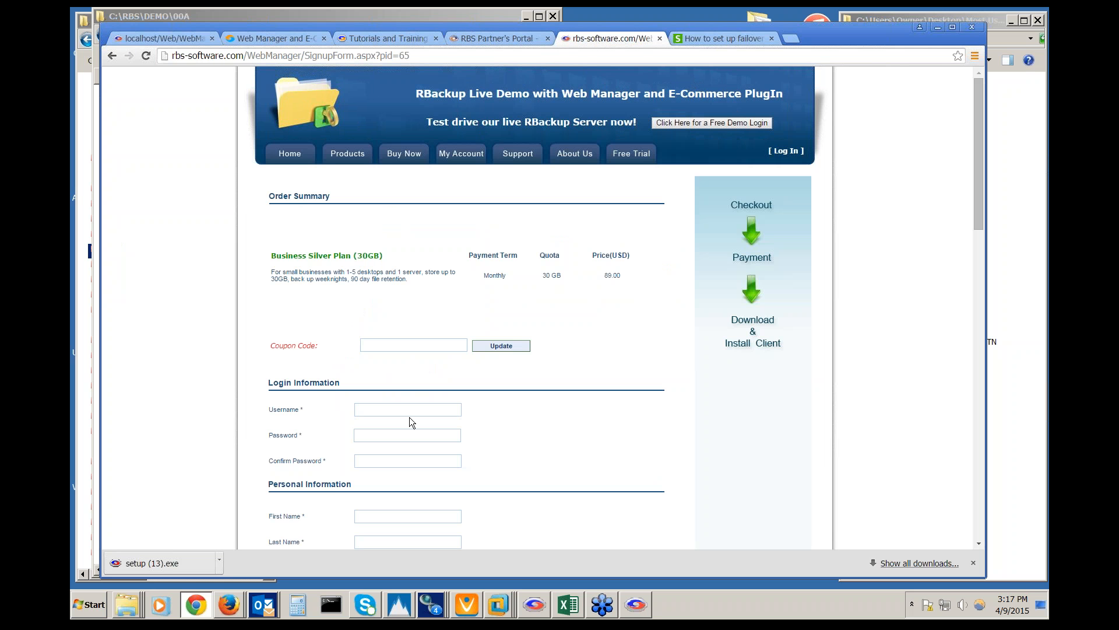
scroll(390, 425, down, 1)
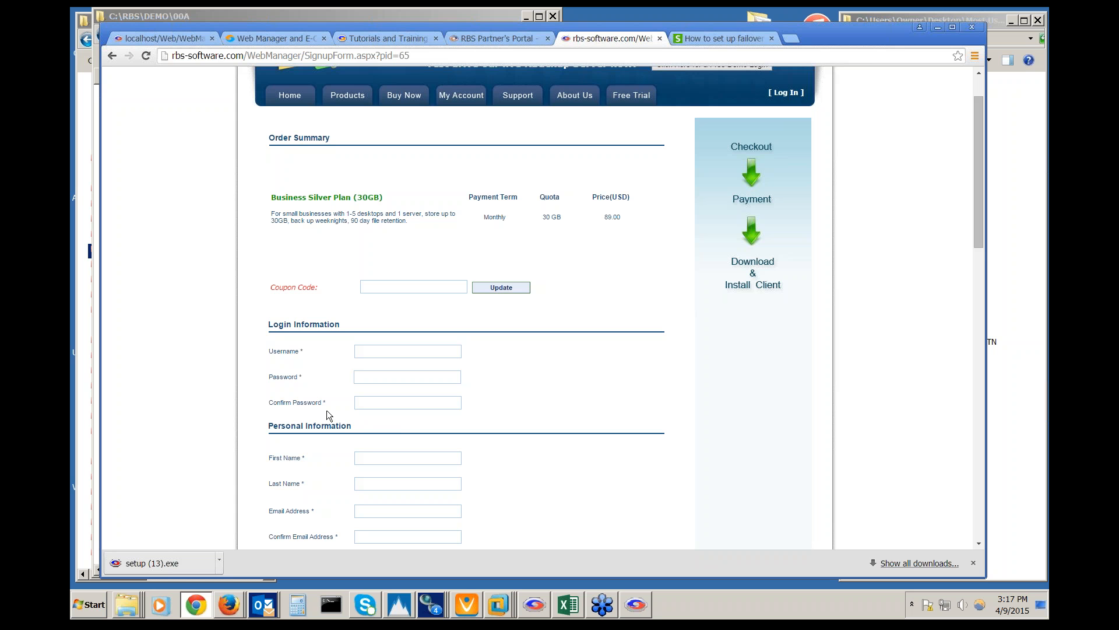
scroll(462, 306, up, 1)
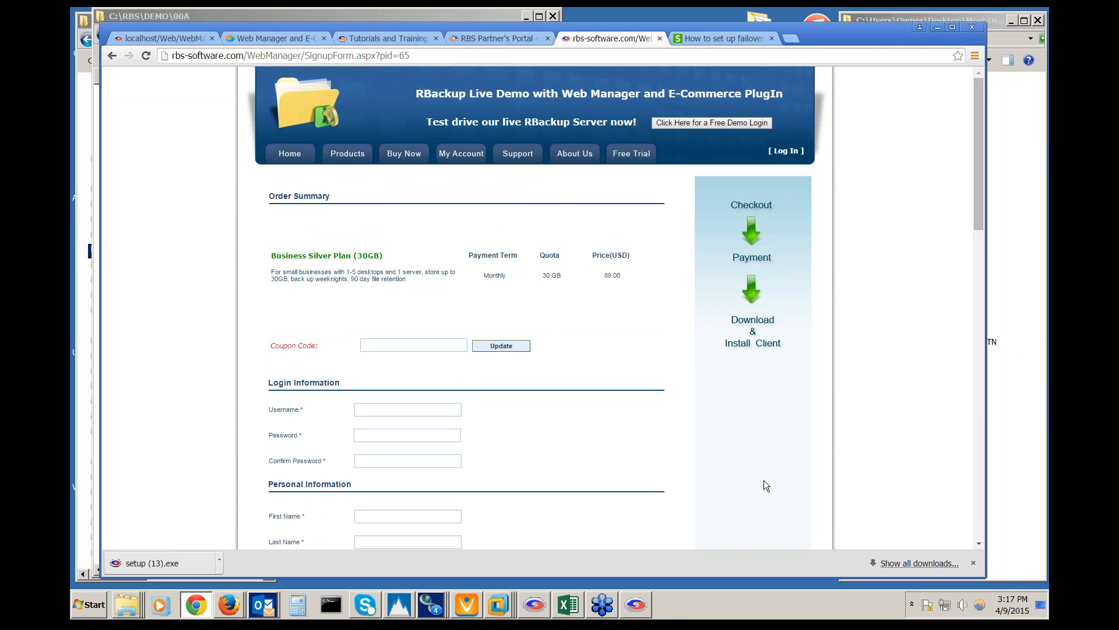
scroll(764, 480, down, 15)
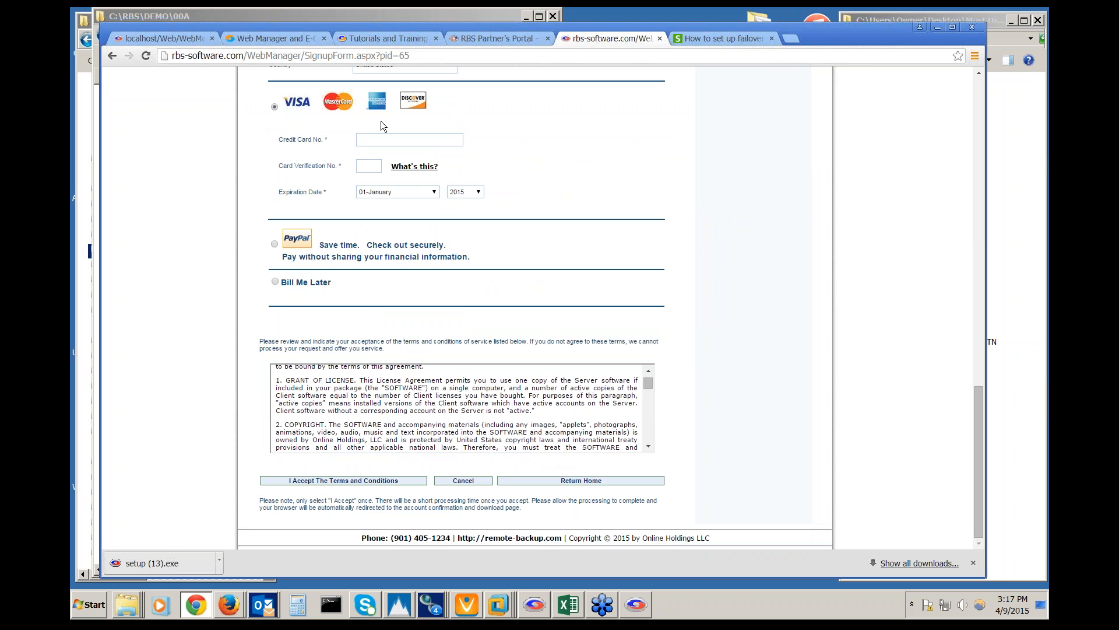
scroll(582, 459, up, 15)
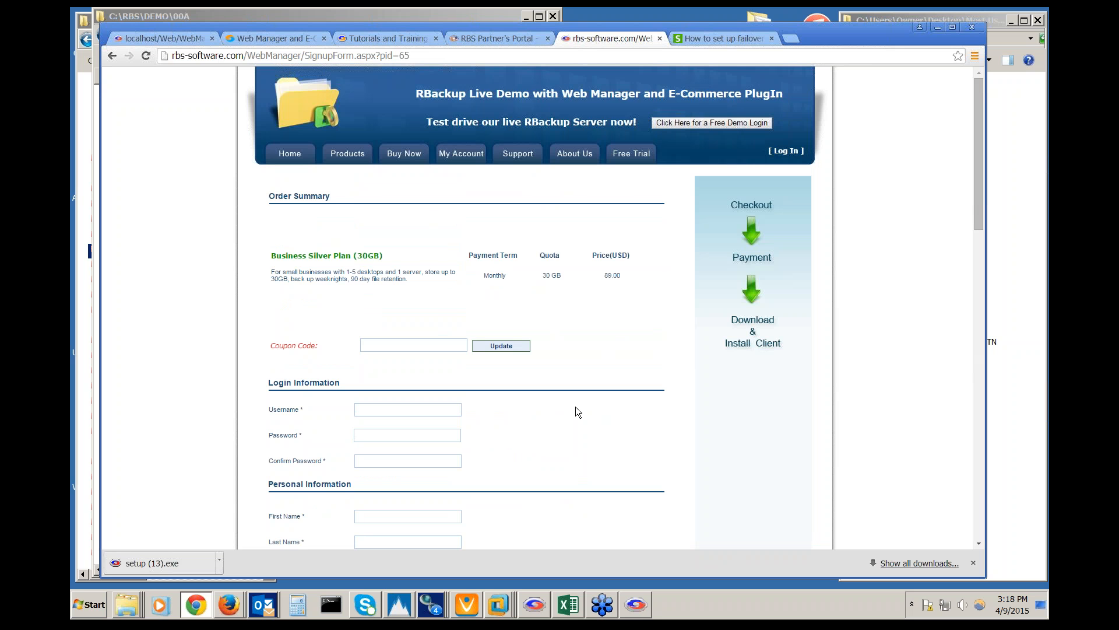
scroll(576, 412, down, 1)
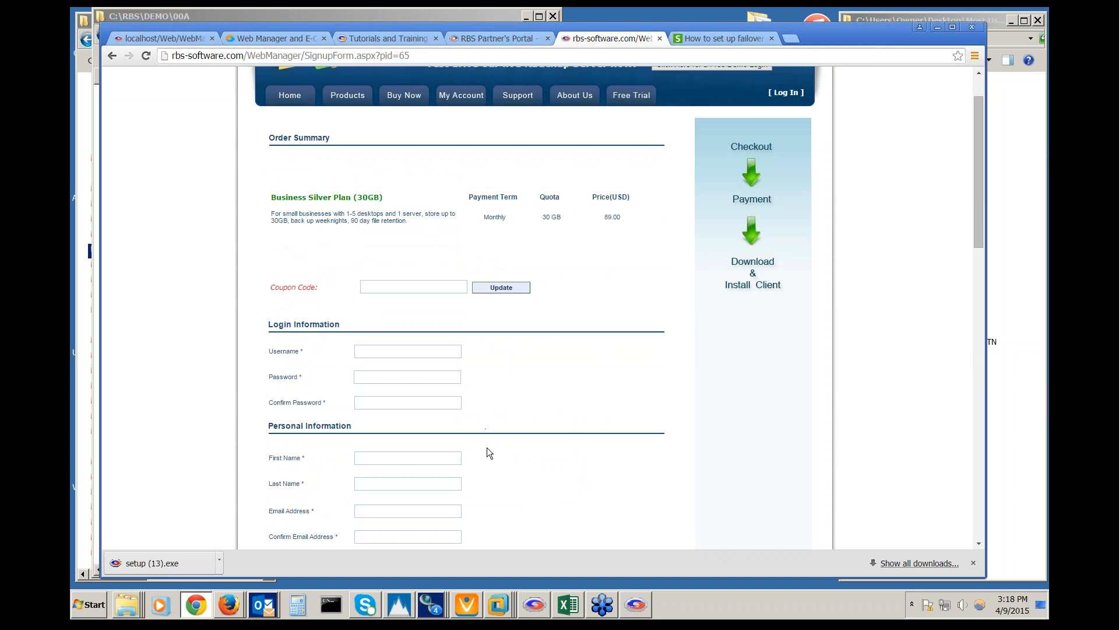
scroll(489, 452, up, 1)
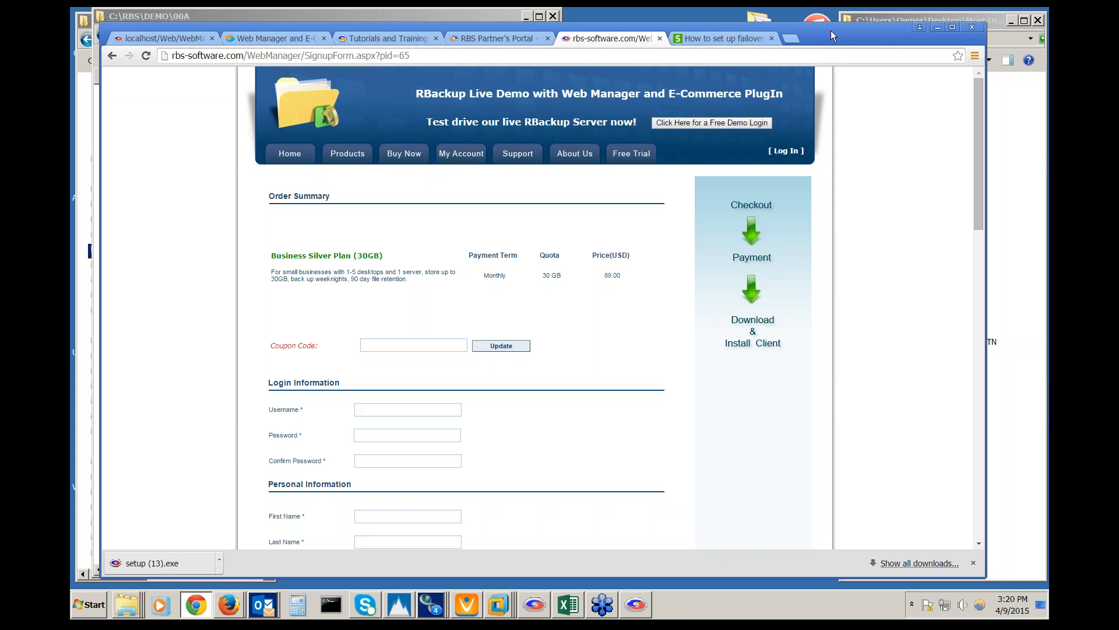
Open a blank new Chrome tab beside the signup form tab
click(793, 39)
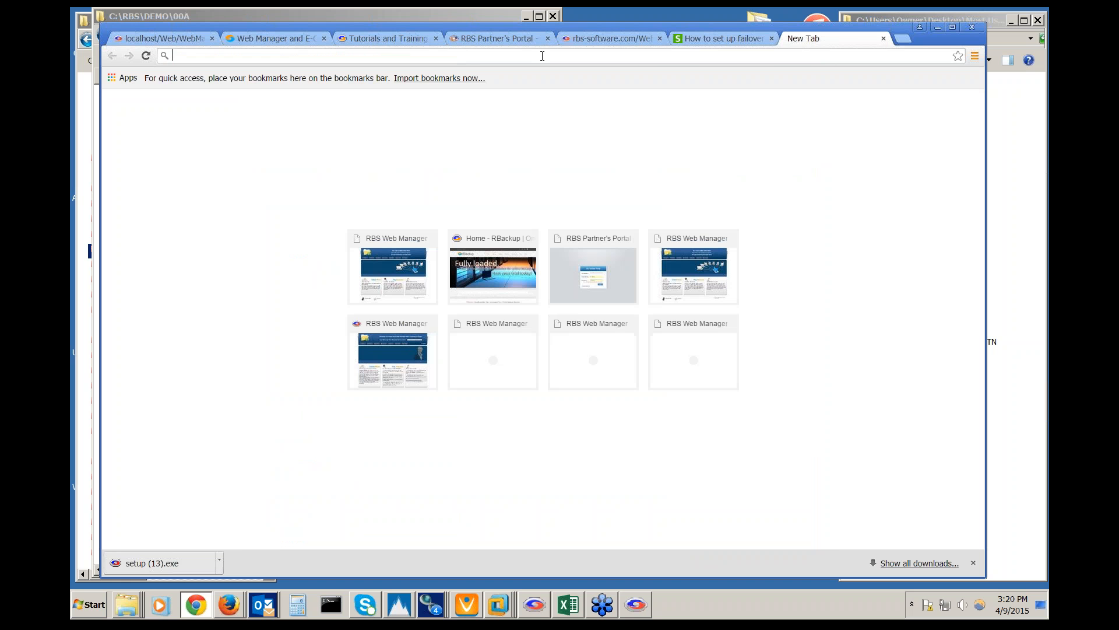
Load blog.remote-backup.com and scroll through its posts, returning to the v11.11 release announcement at top
text(blo)
key(Return)
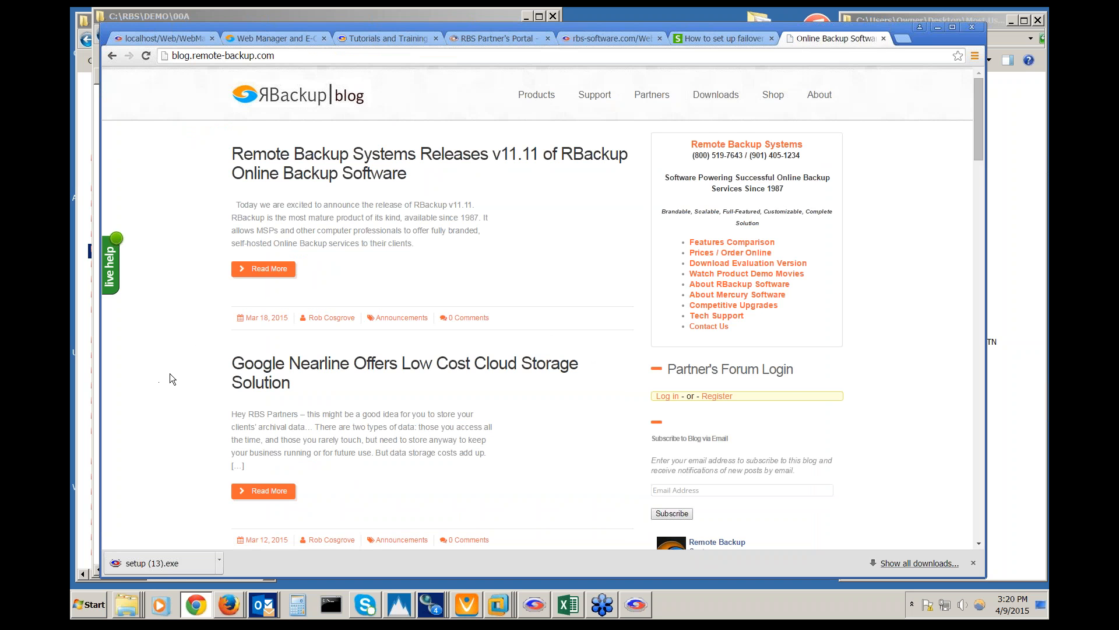
scroll(170, 374, down, 1)
scroll(170, 374, down, 4)
scroll(170, 373, down, 8)
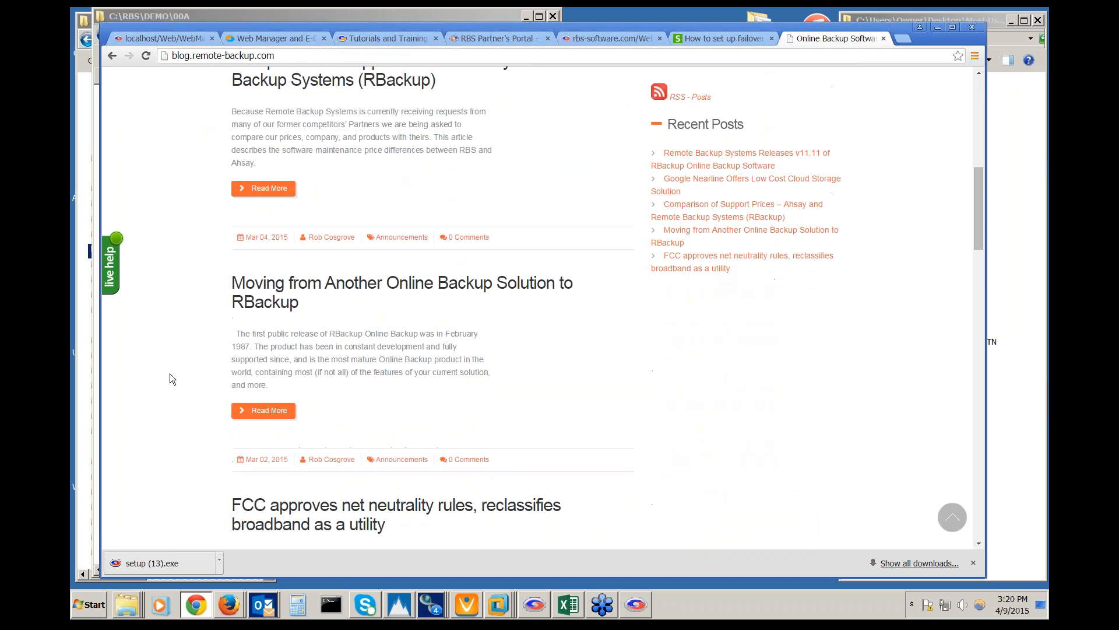
scroll(169, 373, up, 15)
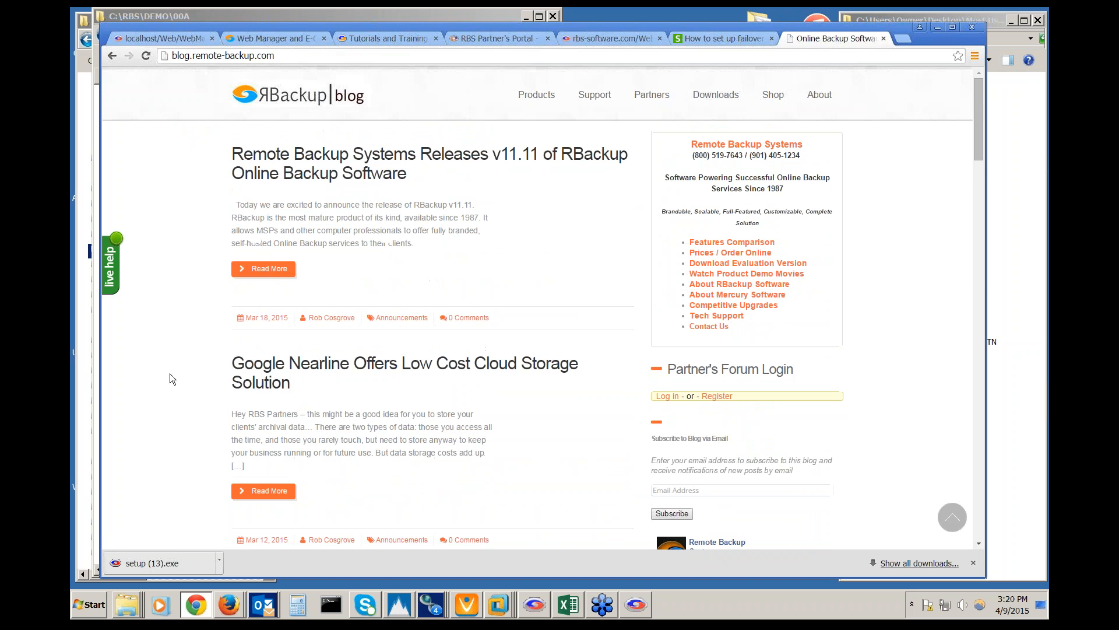